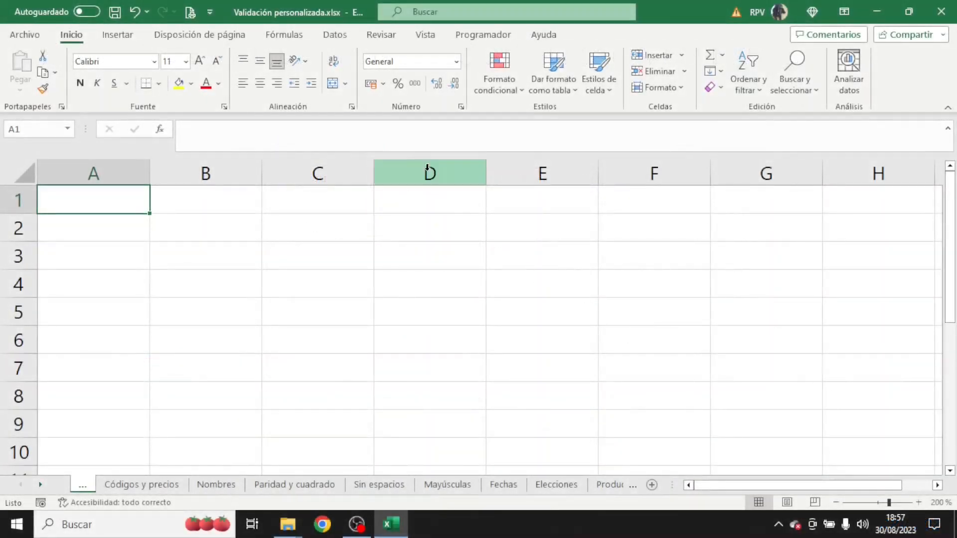
{"action": "left_click", "coordinate": [335, 36]}
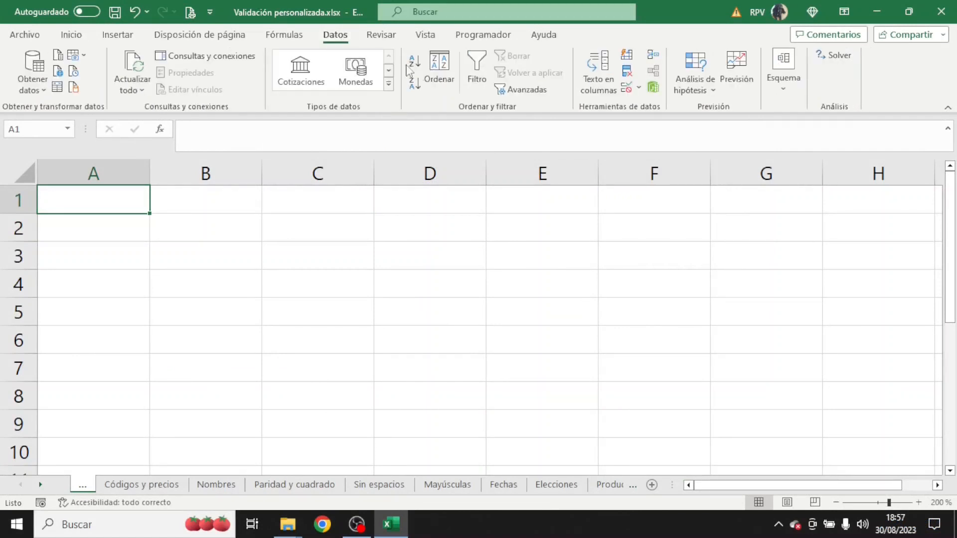
{"action": "left_click", "coordinate": [639, 89]}
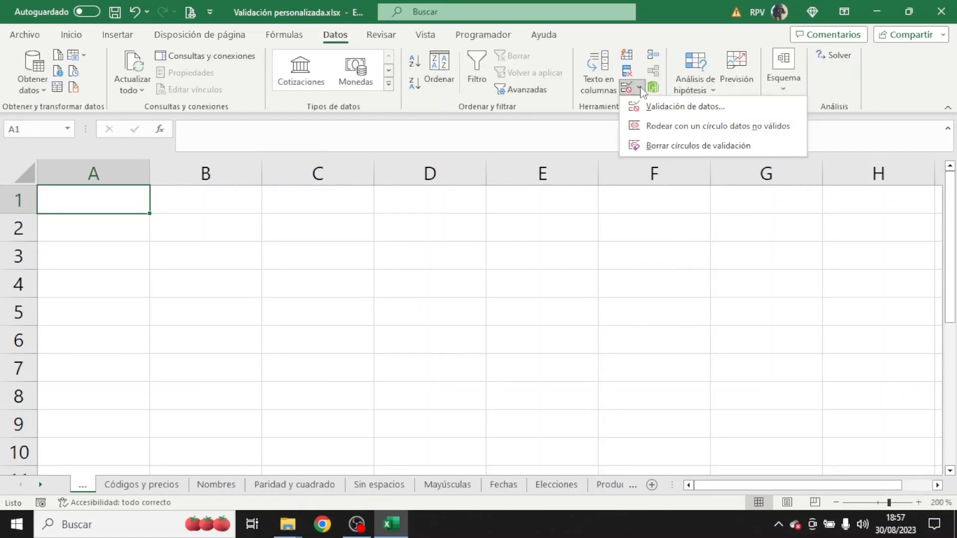
{"action": "left_click", "coordinate": [656, 107]}
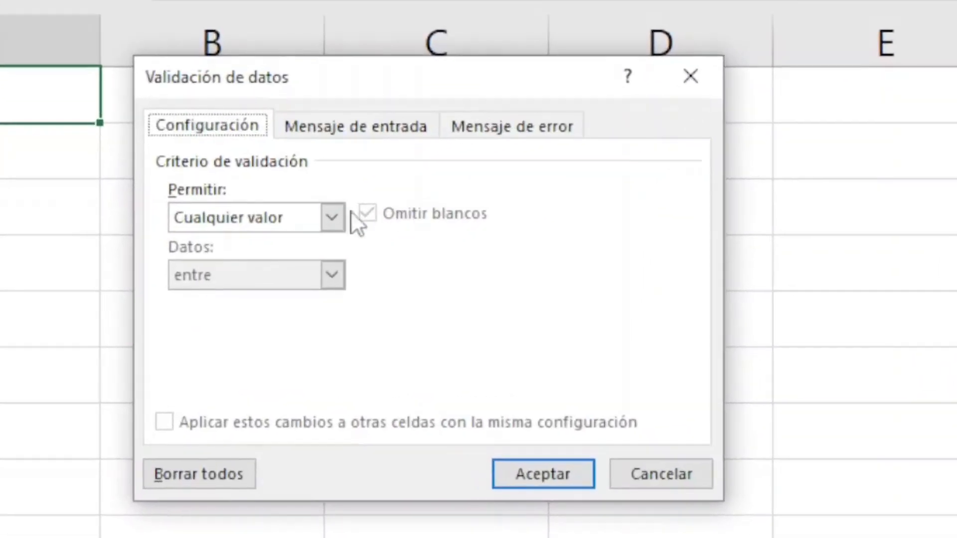
{"action": "left_click", "coordinate": [284, 248]}
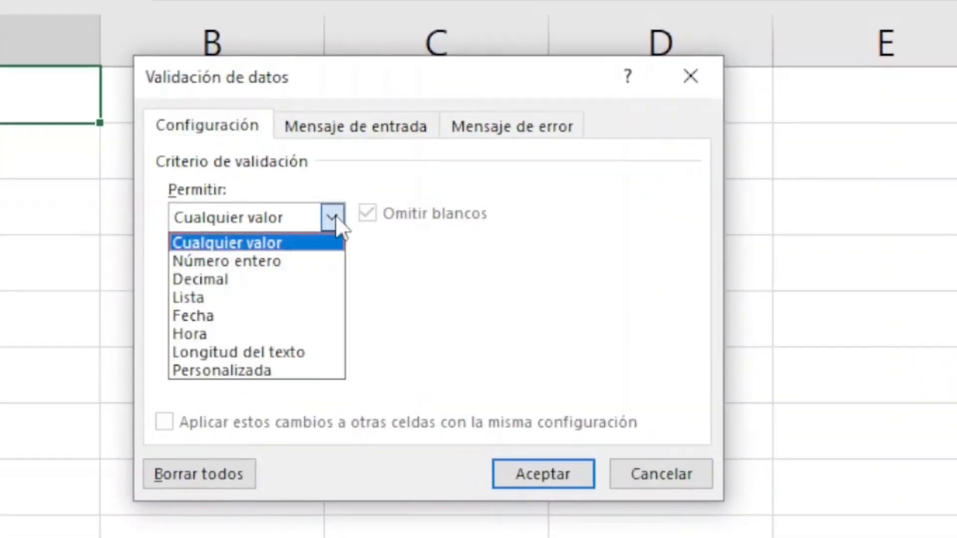
{"action": "left_click", "coordinate": [300, 370]}
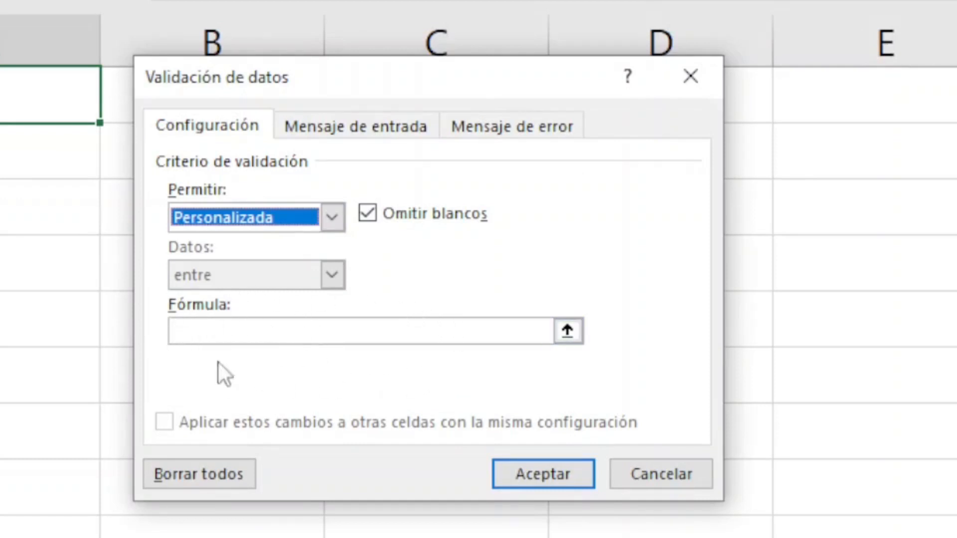
{"action": "left_click", "coordinate": [225, 330]}
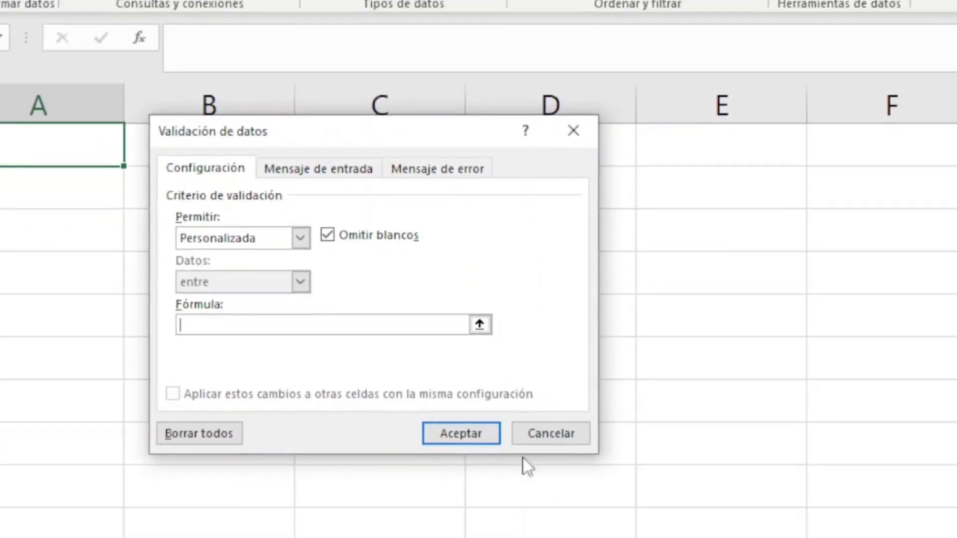
{"action": "left_click", "coordinate": [661, 474]}
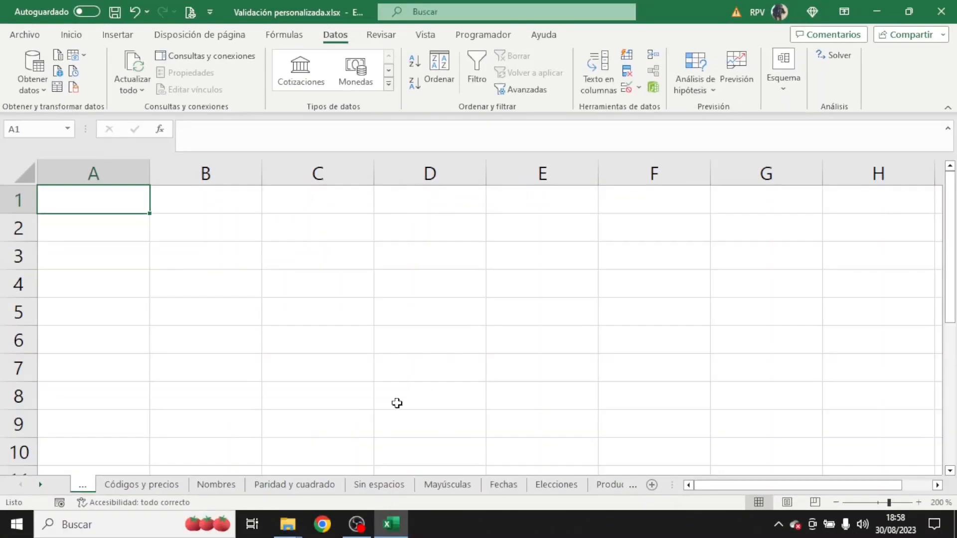
Delete the empty first worksheet that precedes the Códigos y precios sheet
{"action": "right_click", "coordinate": [84, 486]}
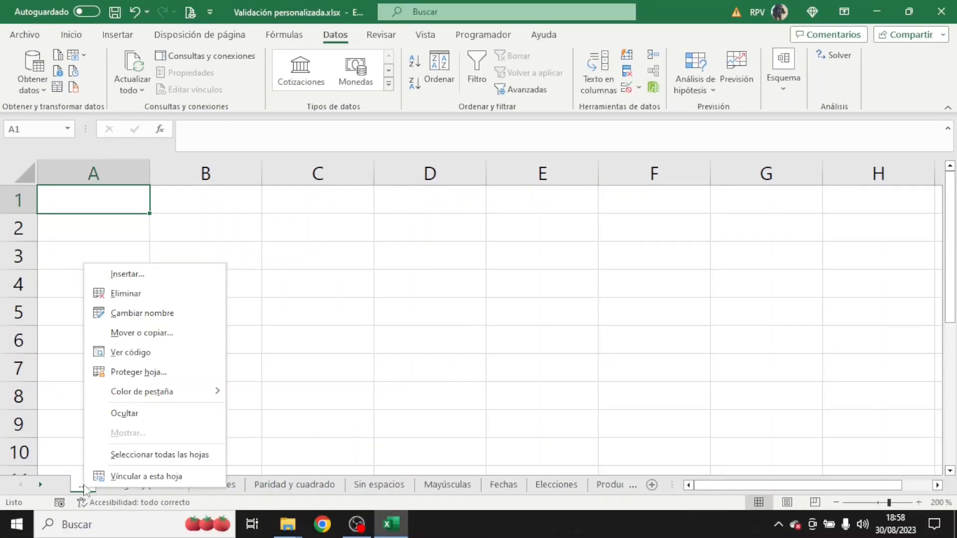
{"action": "left_click", "coordinate": [121, 290]}
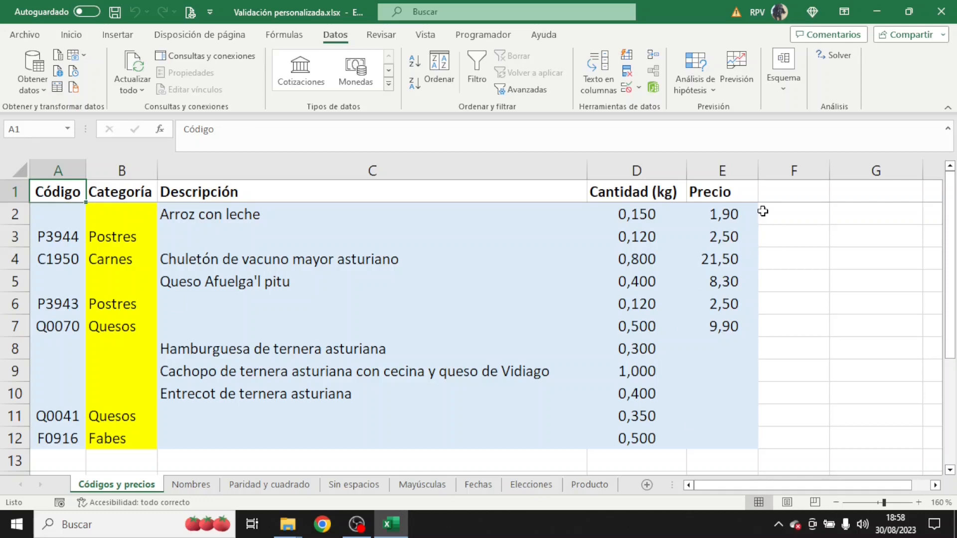
Apply a Personalizada data validation rule with the formula =ESNUMERO(E2) to the price cells E2:E12
{"action": "left_click_drag", "start_coordinate": [745, 215], "coordinate": [720, 437]}
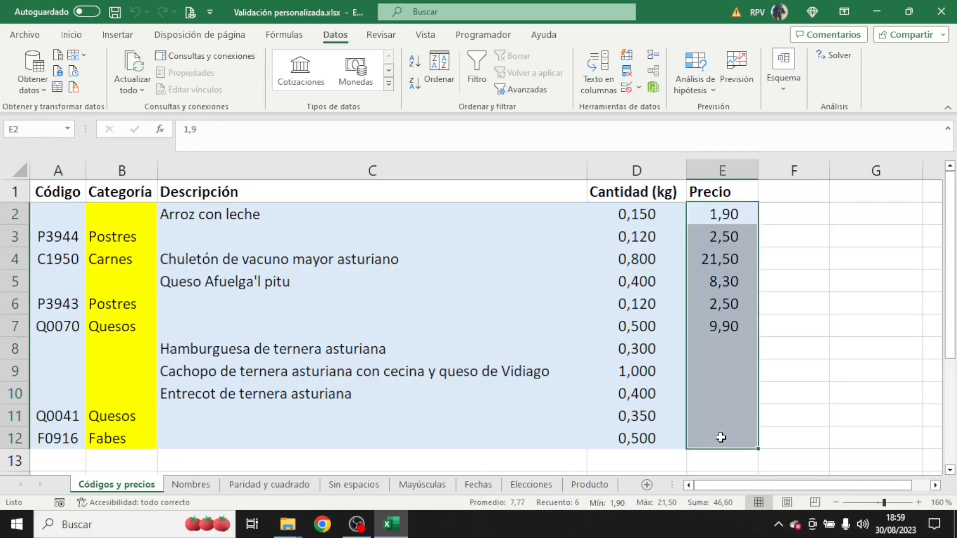
{"action": "left_click", "coordinate": [638, 88]}
{"action": "left_click", "coordinate": [648, 106]}
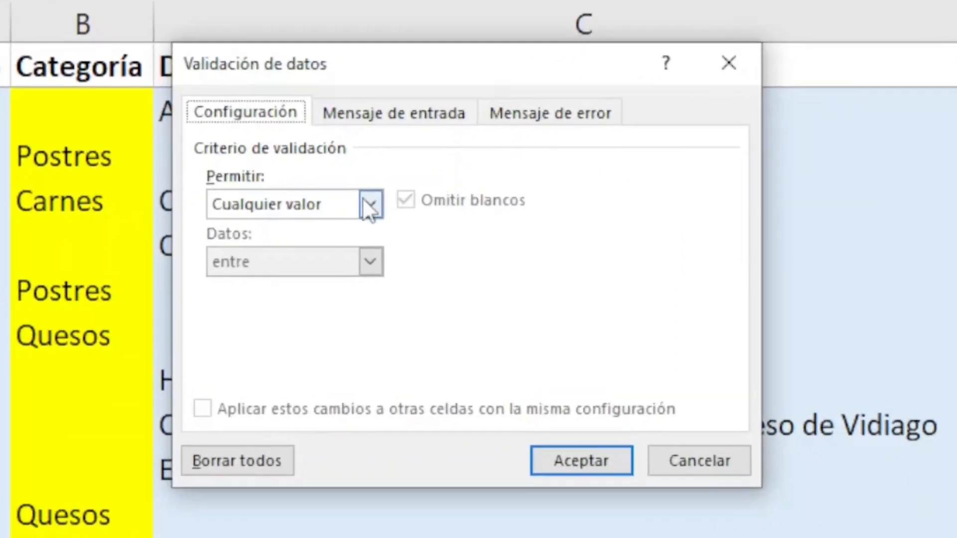
{"action": "left_click", "coordinate": [342, 219]}
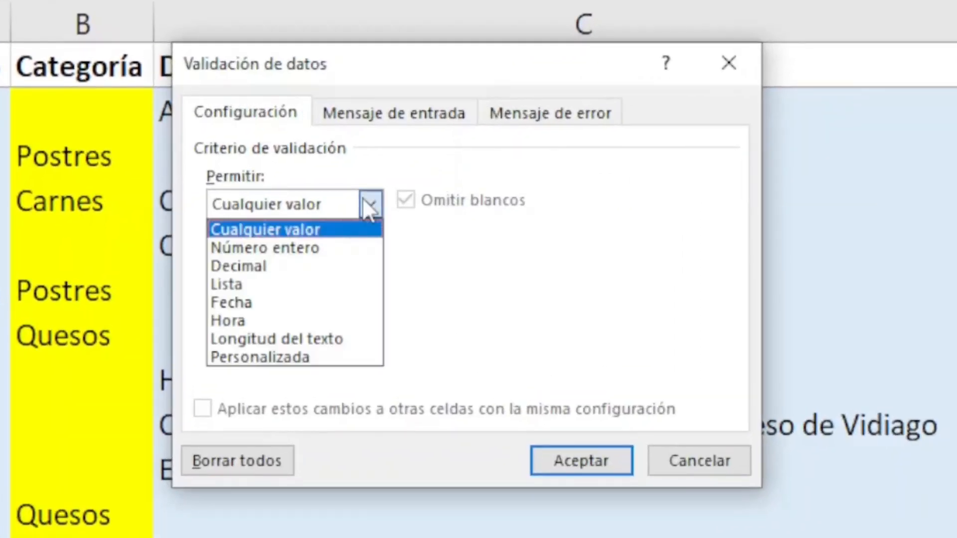
{"action": "left_click", "coordinate": [310, 356]}
{"action": "left_click", "coordinate": [323, 320]}
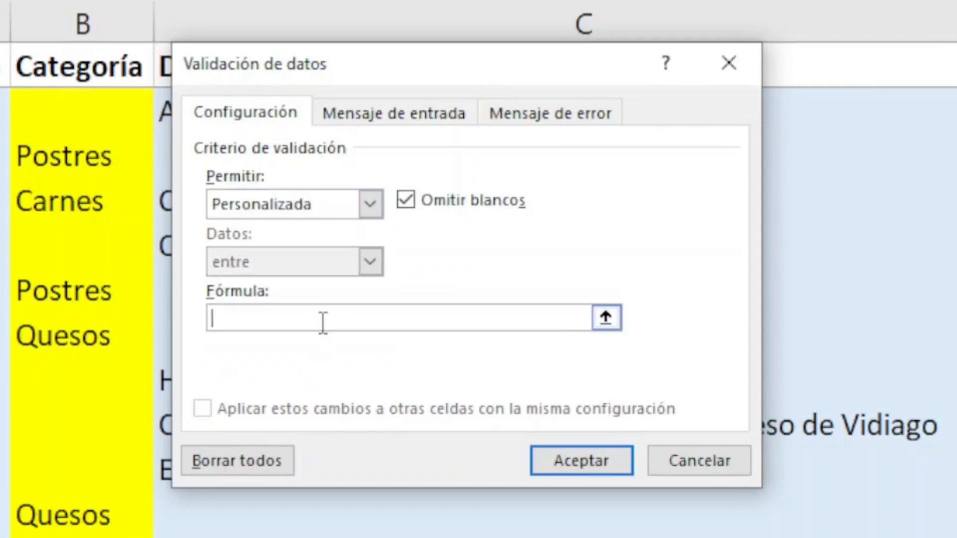
{"action": "type", "text": "=ESNUMERO("}
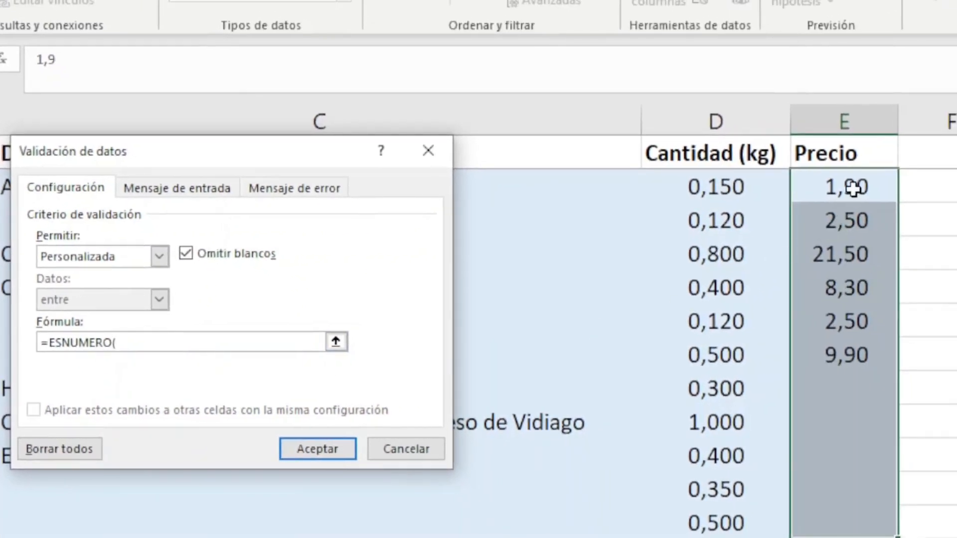
{"action": "left_click", "coordinate": [853, 188]}
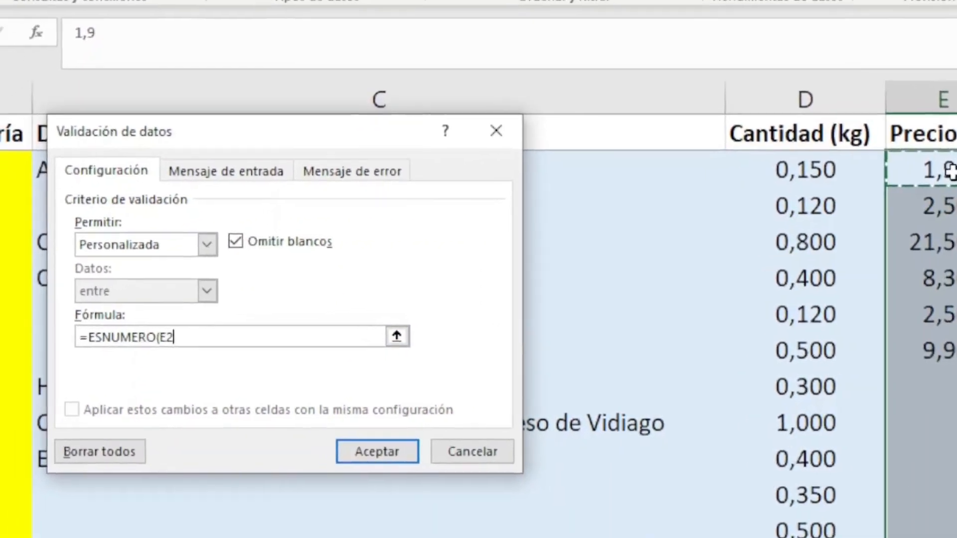
{"action": "type", "text": ")"}
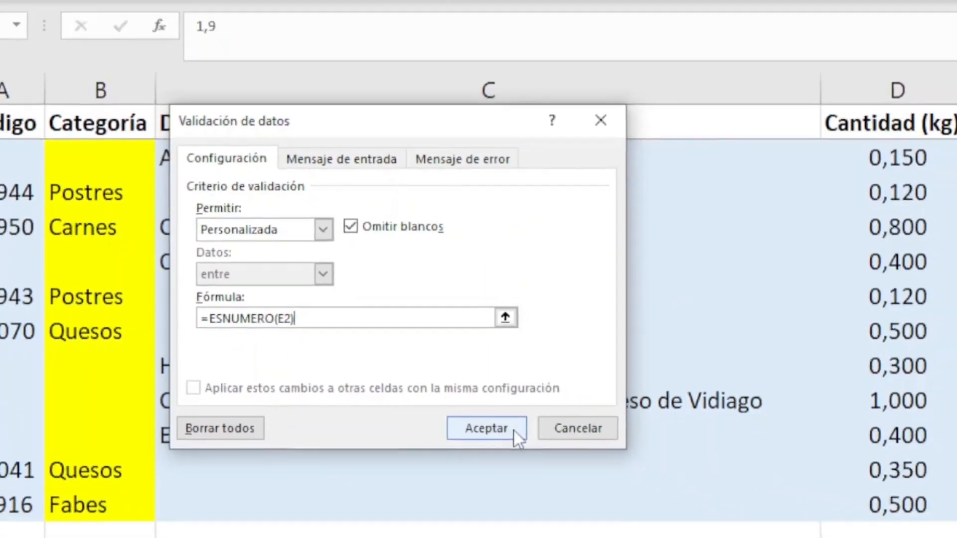
{"action": "left_click", "coordinate": [593, 461]}
Test the price validation in cell E8 by trying to enter A and 7,P, and cancel the entry
{"action": "left_click", "coordinate": [737, 349]}
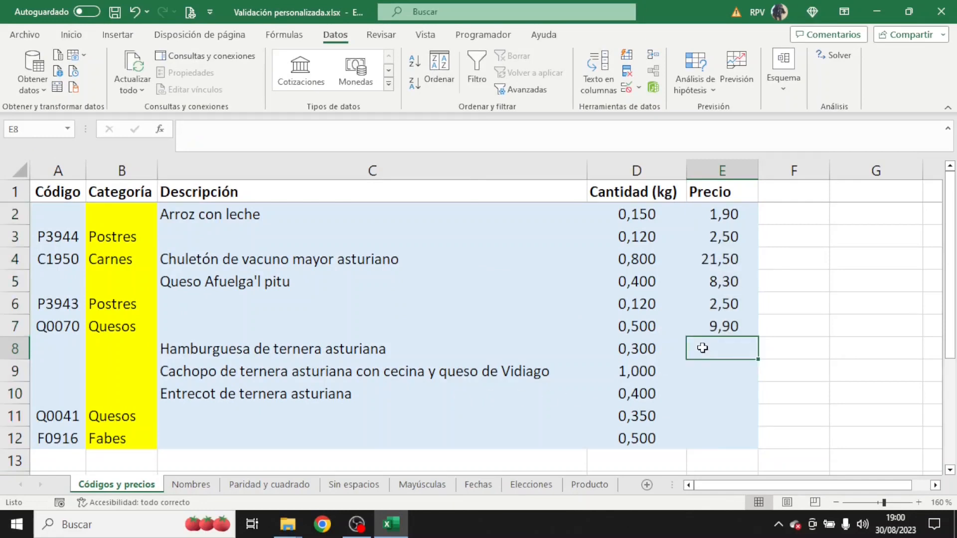
{"action": "type", "text": "A"}
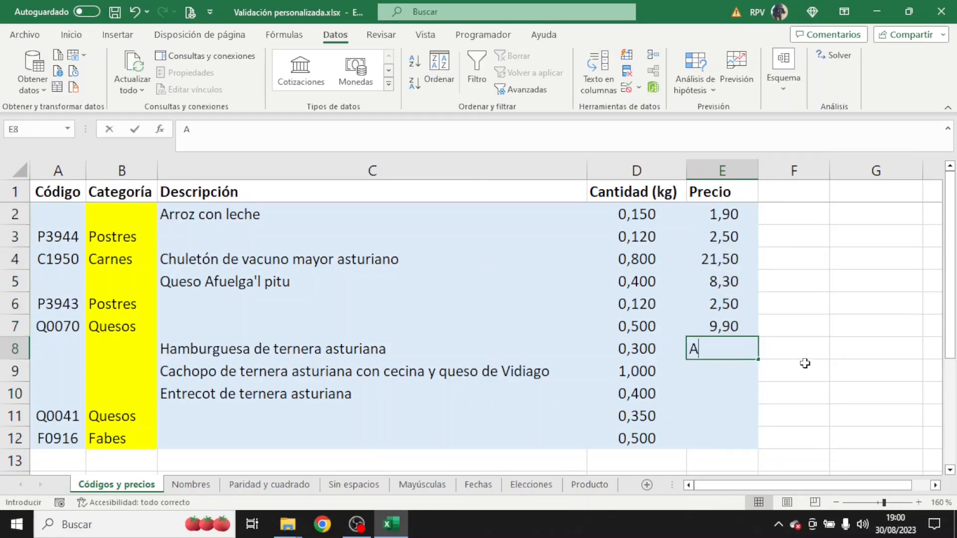
{"action": "key", "text": "Return"}
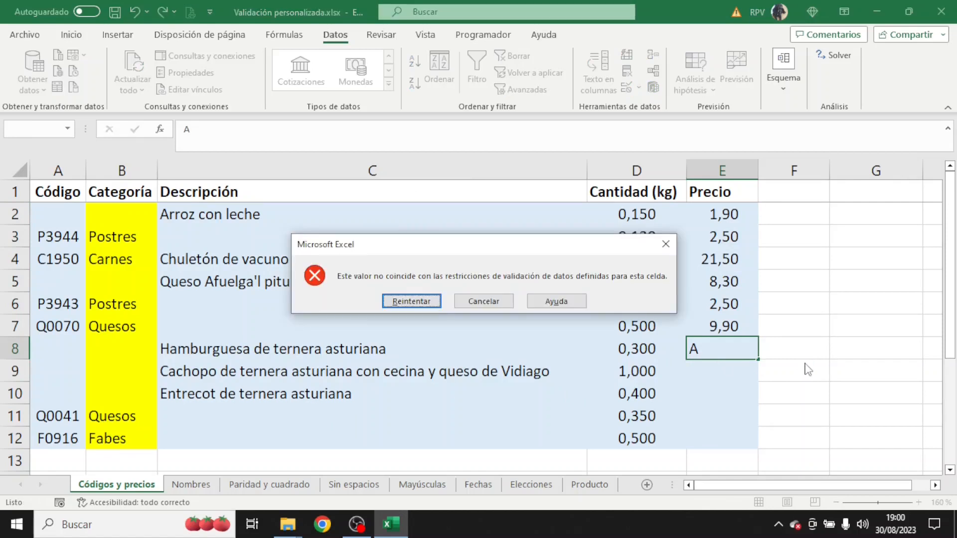
{"action": "key", "text": "Return"}
{"action": "type", "text": "7,P"}
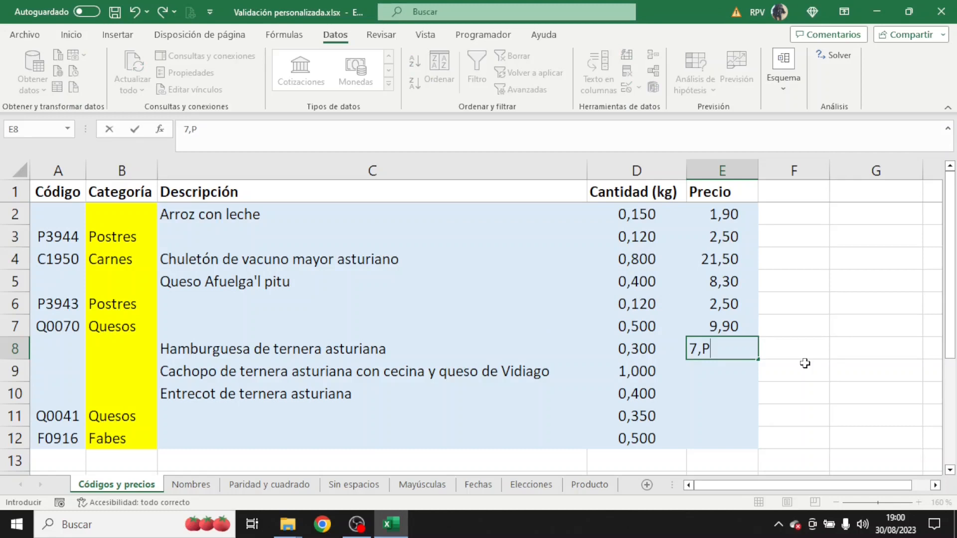
{"action": "key", "text": "Return"}
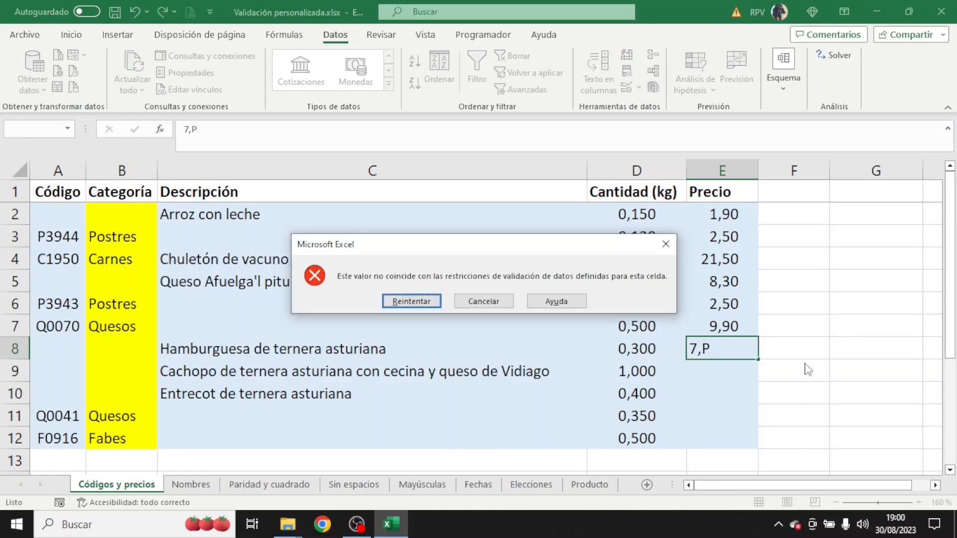
{"action": "left_click", "coordinate": [484, 301]}
Fill in the missing prices in E8:E12 with 5,95, 23,25, 10,90, 7,80 and 9,60
{"action": "type", "text": "5,95"}
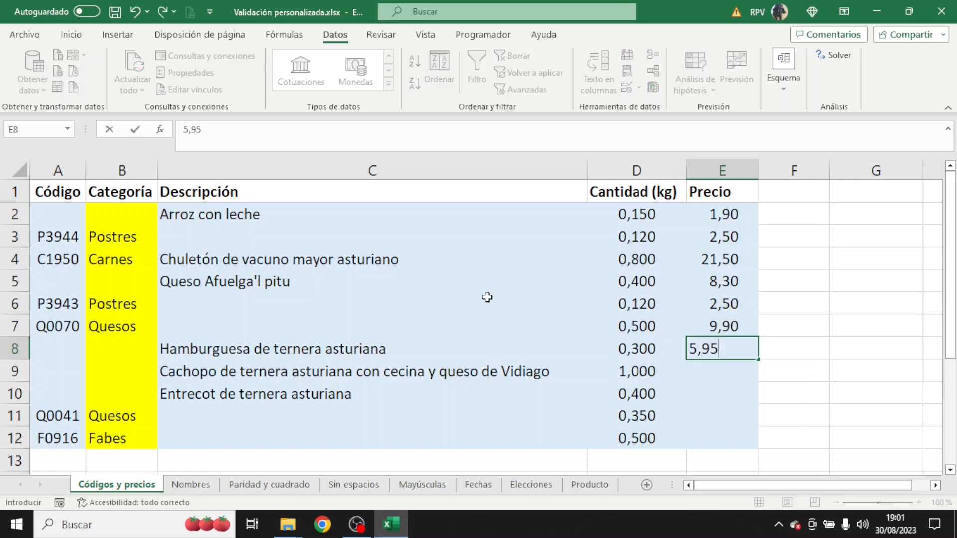
{"action": "key", "text": "Return"}
{"action": "type", "text": "23"}
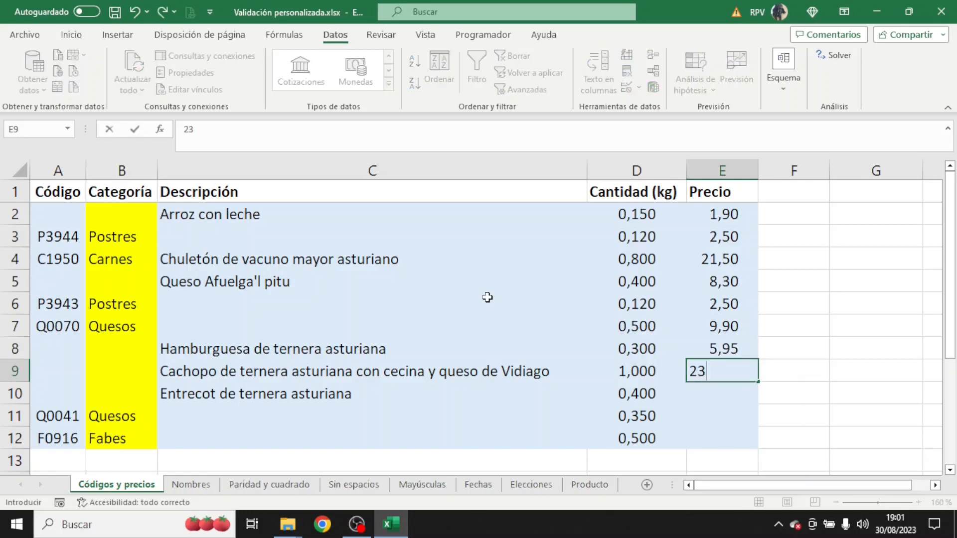
{"action": "type", "text": ",25"}
{"action": "key", "text": "Return"}
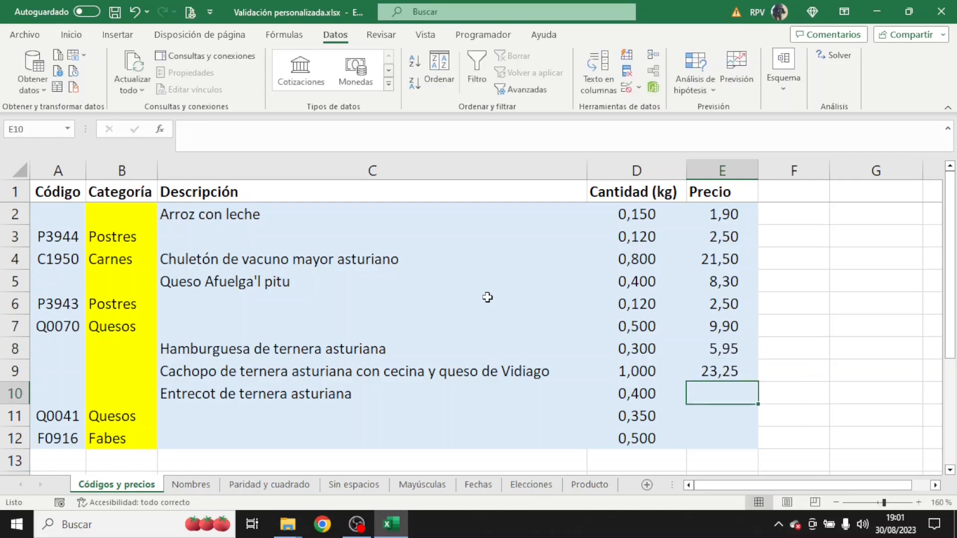
{"action": "type", "text": "10,90"}
{"action": "key", "text": "Return"}
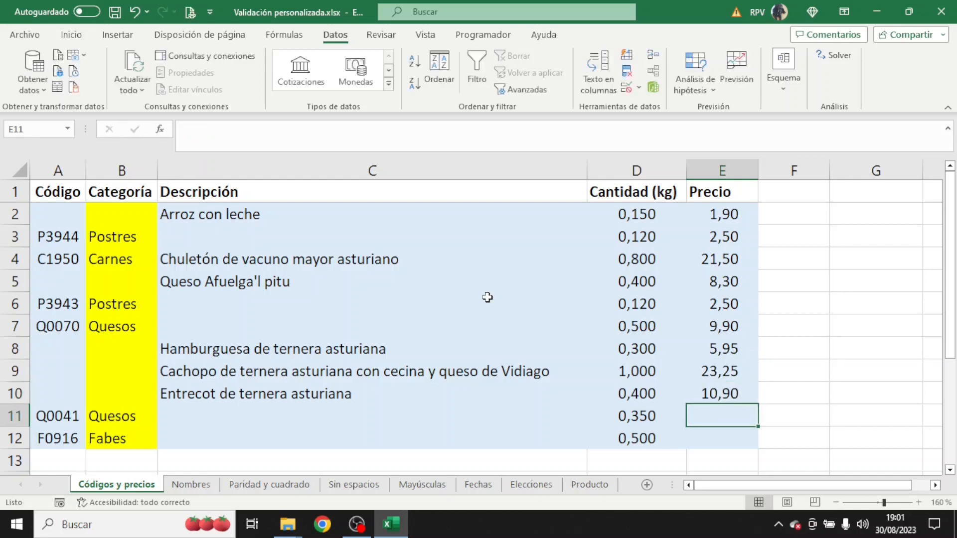
{"action": "type", "text": "7,80"}
{"action": "key", "text": "Return"}
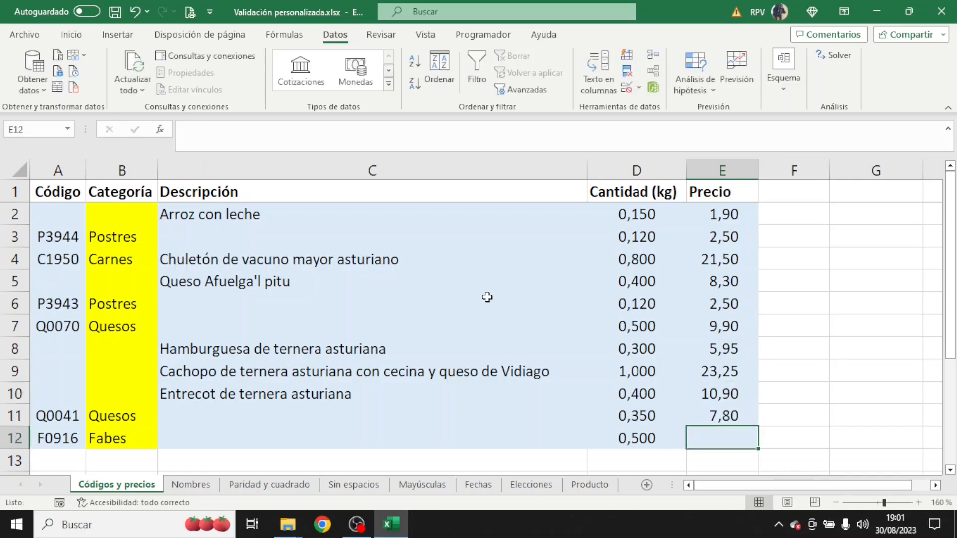
{"action": "type", "text": "9,60"}
{"action": "key", "text": "Return"}
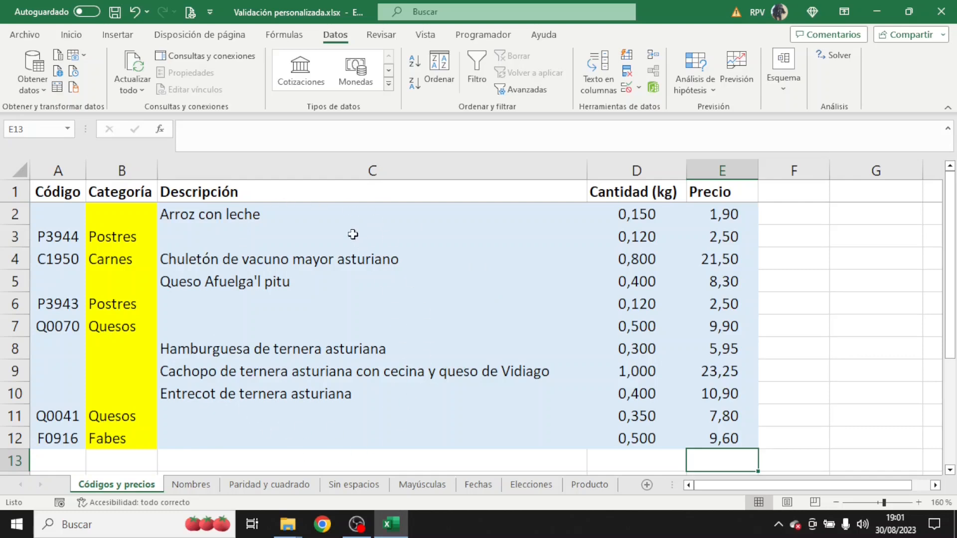
Apply a Personalizada data validation rule with the formula =ESTEXTO(C2) to the description cells C2:C12
{"action": "left_click", "coordinate": [307, 214]}
{"action": "left_click_drag", "start_coordinate": [306, 214], "coordinate": [305, 429]}
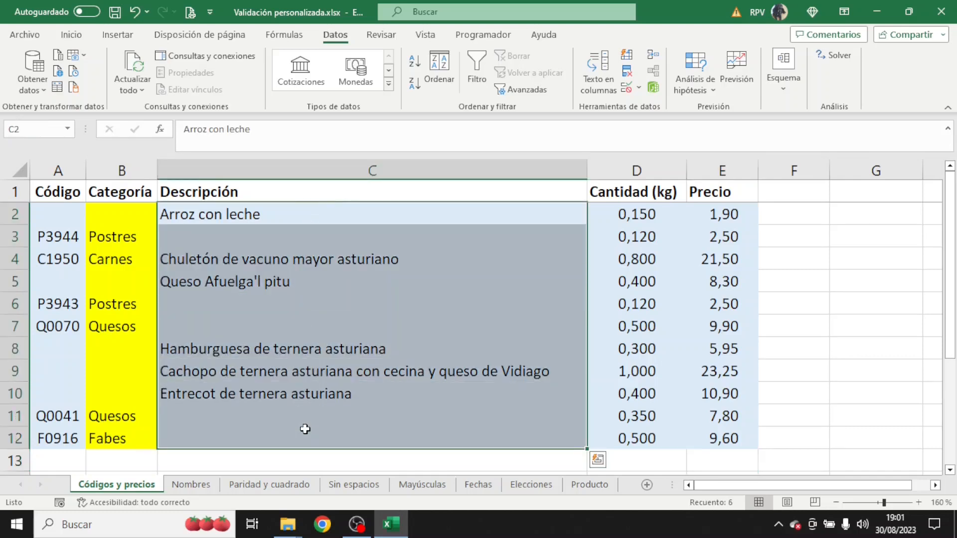
{"action": "left_click", "coordinate": [638, 88]}
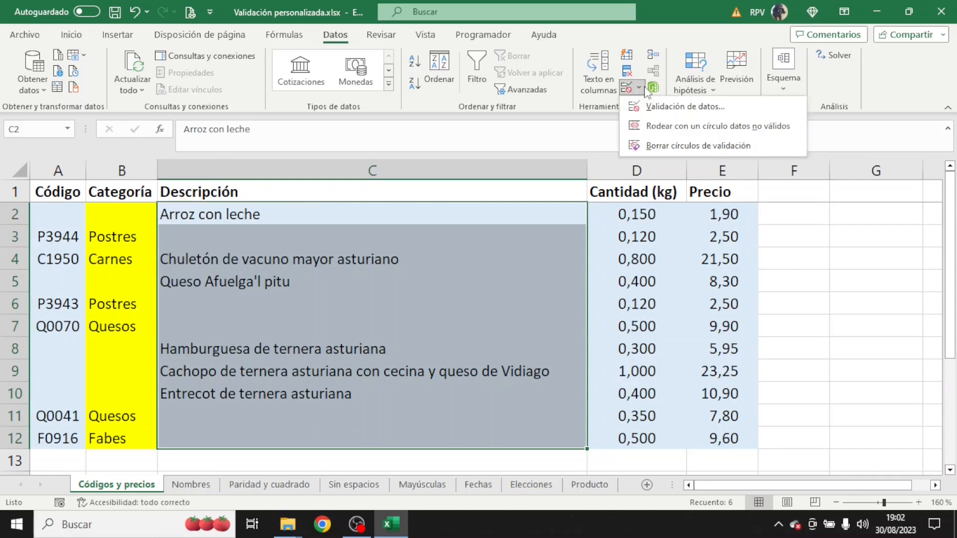
{"action": "left_click", "coordinate": [642, 111]}
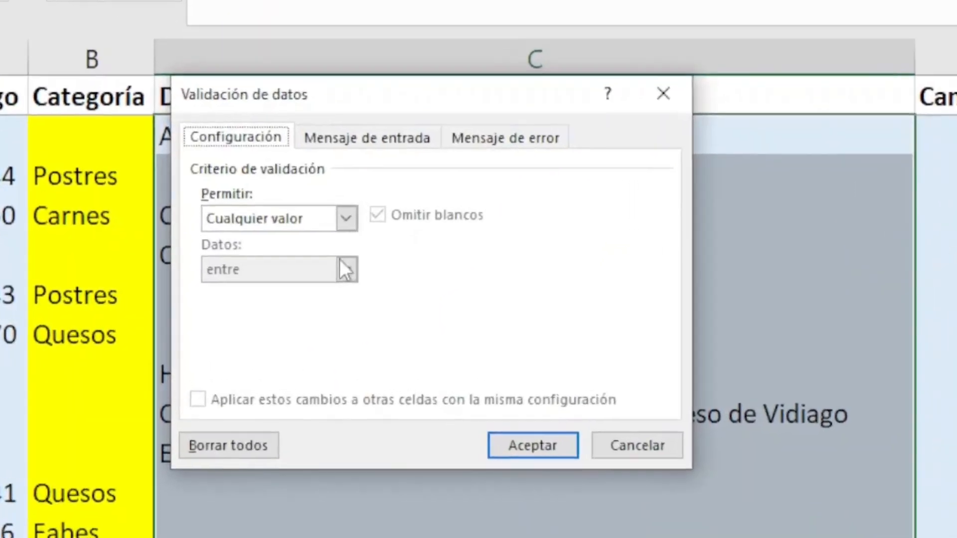
{"action": "left_click", "coordinate": [245, 259]}
{"action": "left_click", "coordinate": [302, 358]}
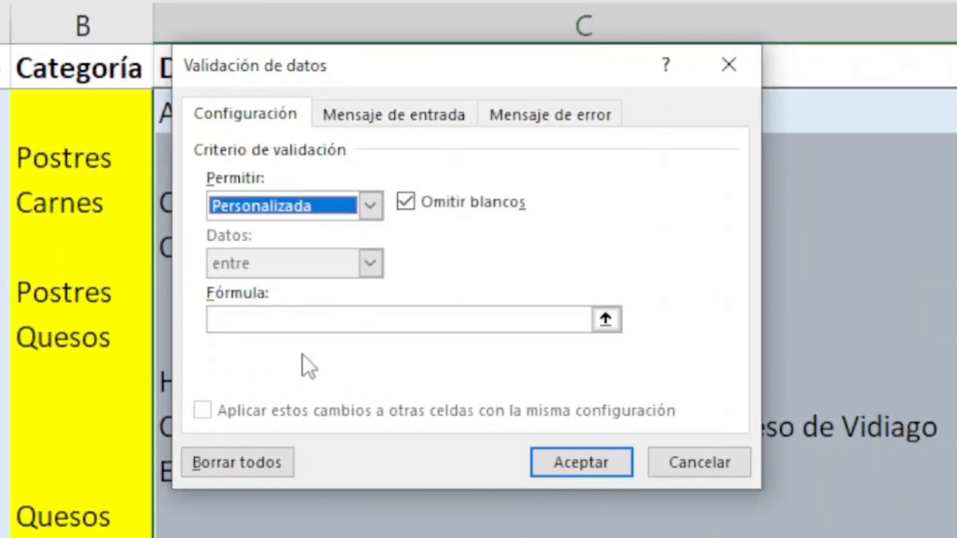
{"action": "left_click", "coordinate": [305, 321]}
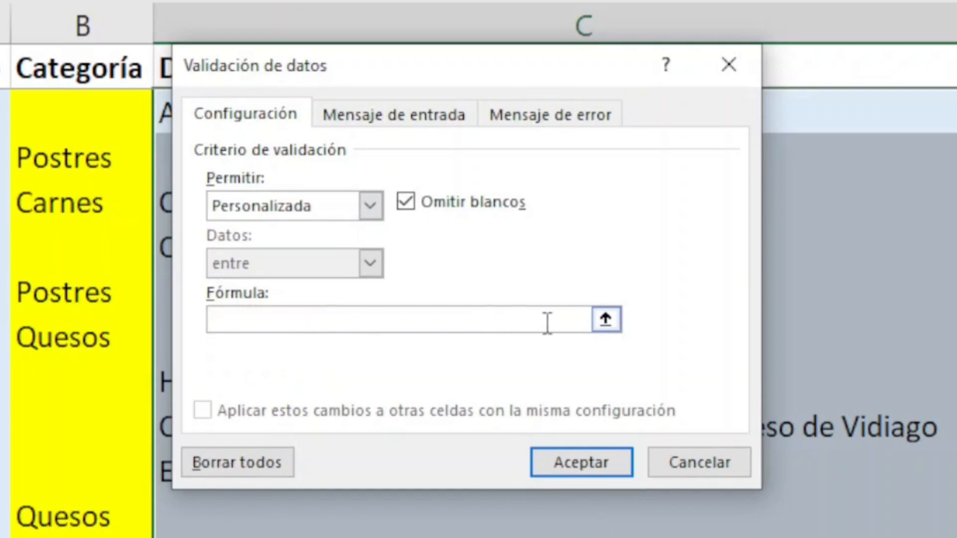
{"action": "type", "text": "=ESTEXTO("}
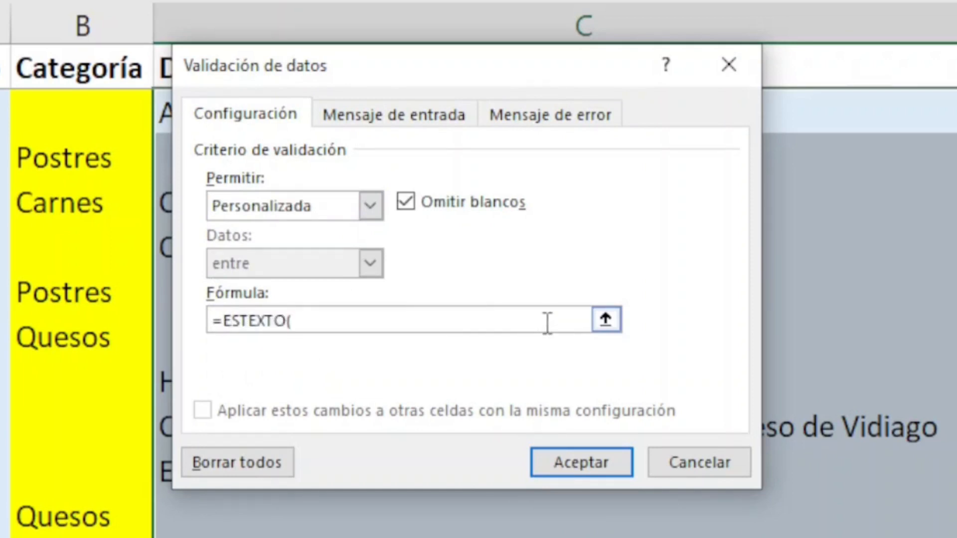
{"action": "left_click", "coordinate": [776, 104]}
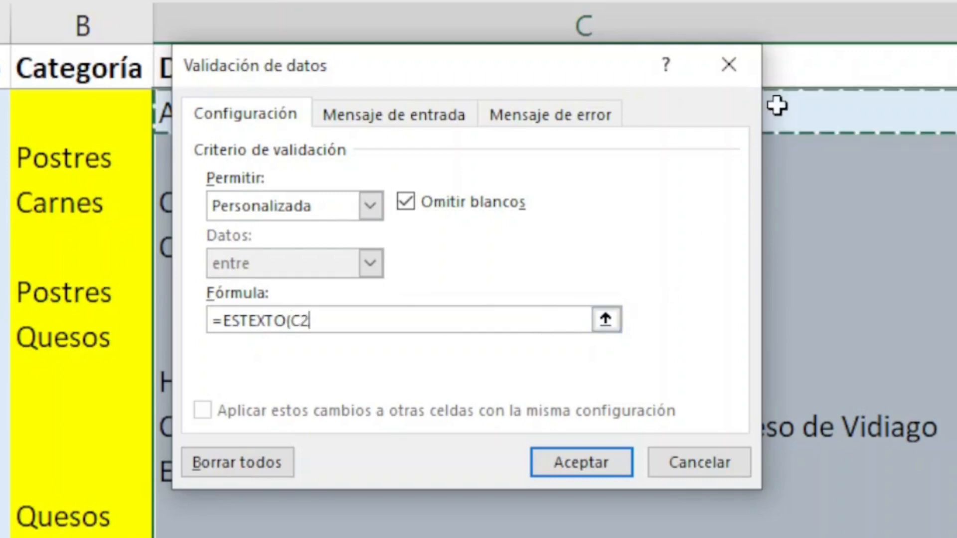
{"action": "type", "text": ")"}
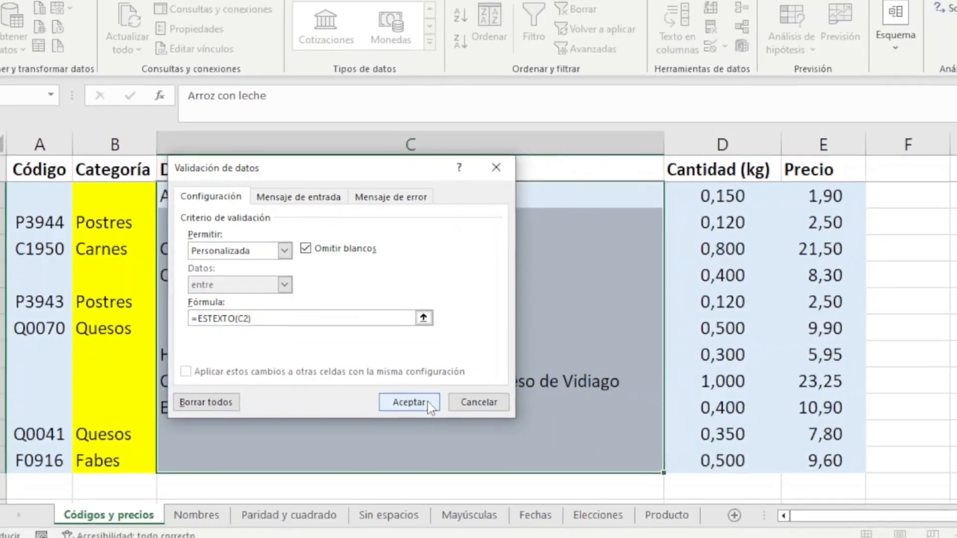
{"action": "left_click", "coordinate": [481, 420]}
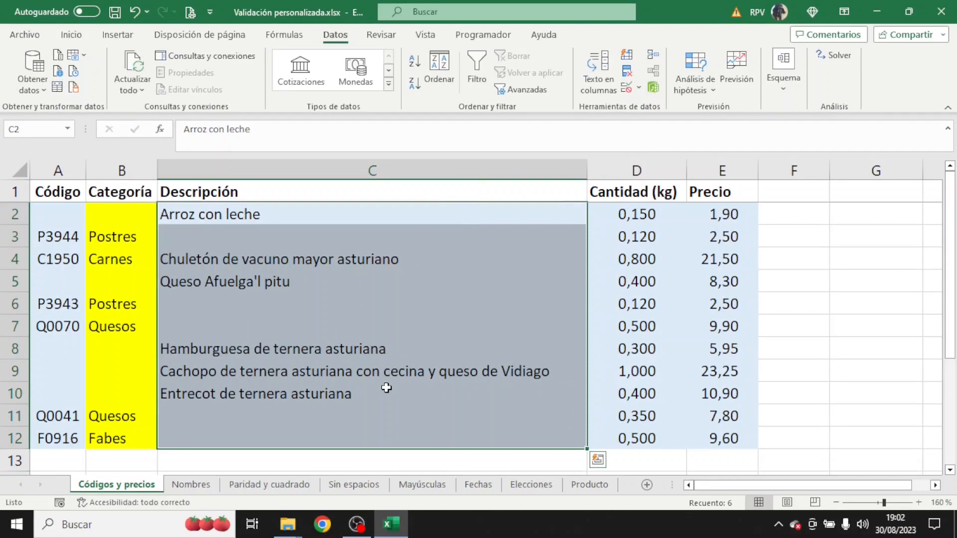
Test the description validation in cell C3 by trying to enter 5, and cancel the entry
{"action": "left_click", "coordinate": [269, 240]}
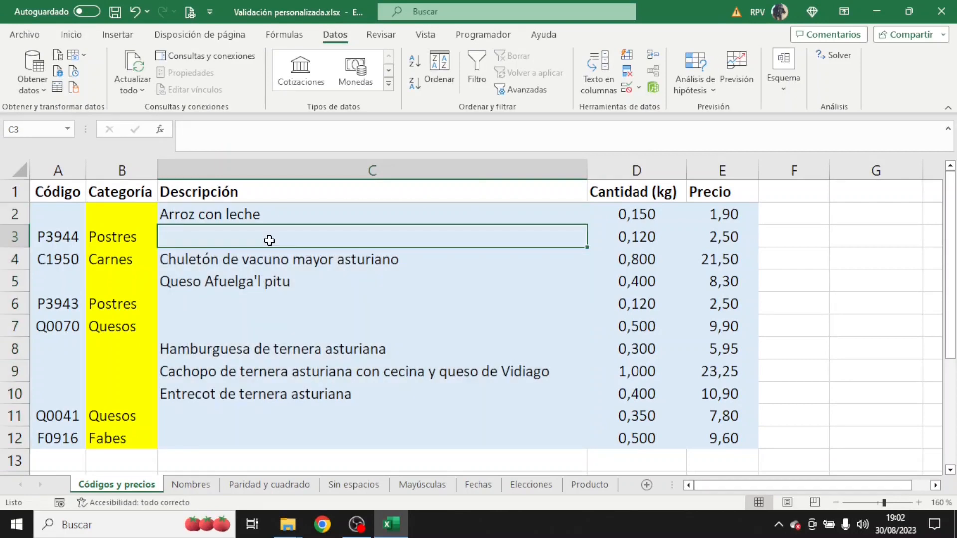
{"action": "type", "text": "5"}
{"action": "key", "text": "Return"}
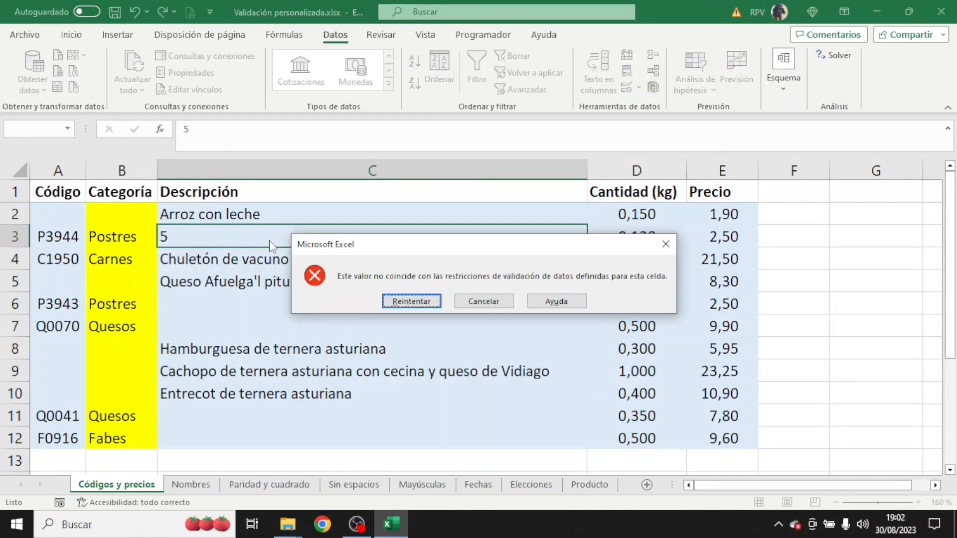
{"action": "left_click", "coordinate": [473, 301]}
Enter the missing descriptions Mermelada de higo in C3, Jalea de sidra in C6 and Queso de Pría in C7
{"action": "type", "text": "Mermelada"}
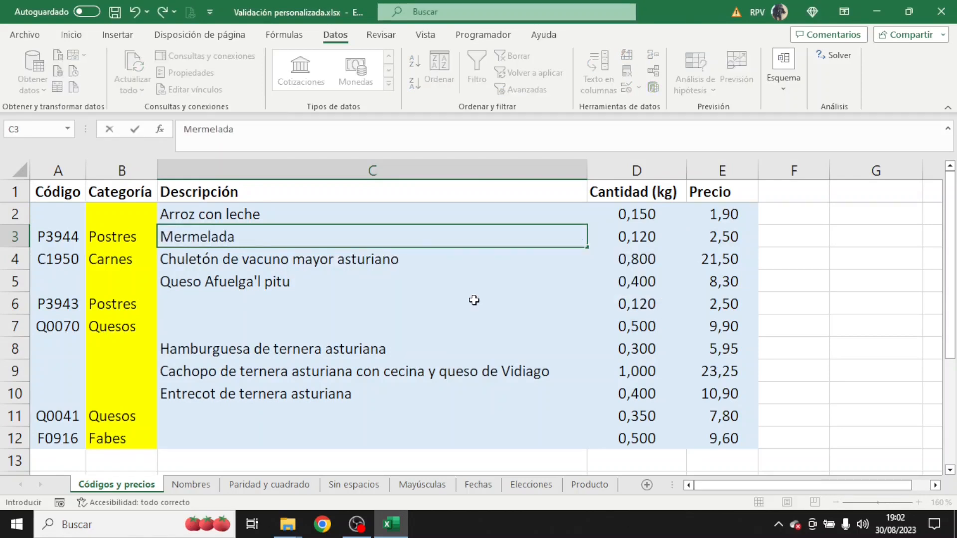
{"action": "type", "text": " de higo"}
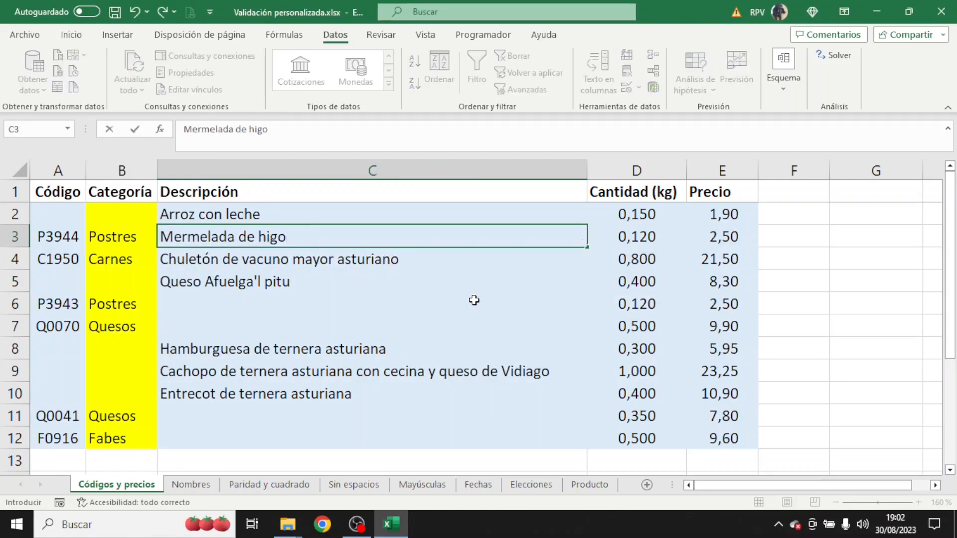
{"action": "key", "text": "Return"}
{"action": "key", "text": "Return"}
{"action": "key", "text": "Return"}
{"action": "type", "text": "Jalea de sidra"}
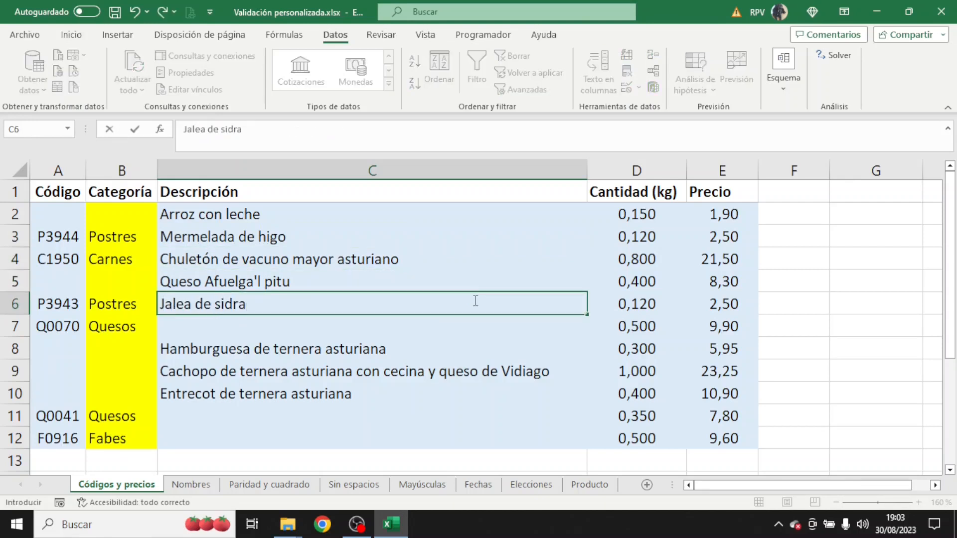
{"action": "key", "text": "Return"}
{"action": "type", "text": "Que"}
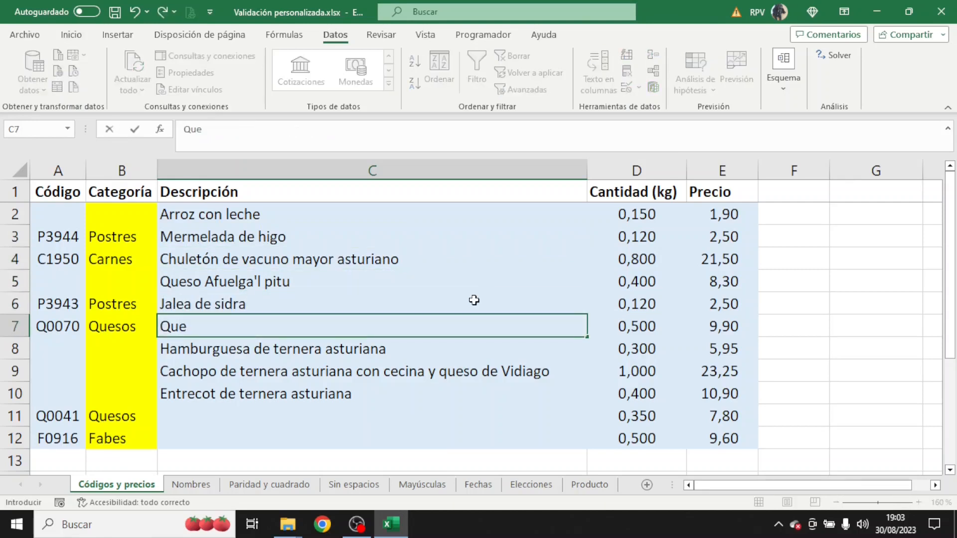
{"action": "type", "text": "so de Pría"}
{"action": "key", "text": "Return"}
Enter the missing descriptions Queso de Cabrales in C11 and Faba asturiana in C12
{"action": "key", "text": "Return"}
{"action": "key", "text": "Return"}
{"action": "key", "text": "Return"}
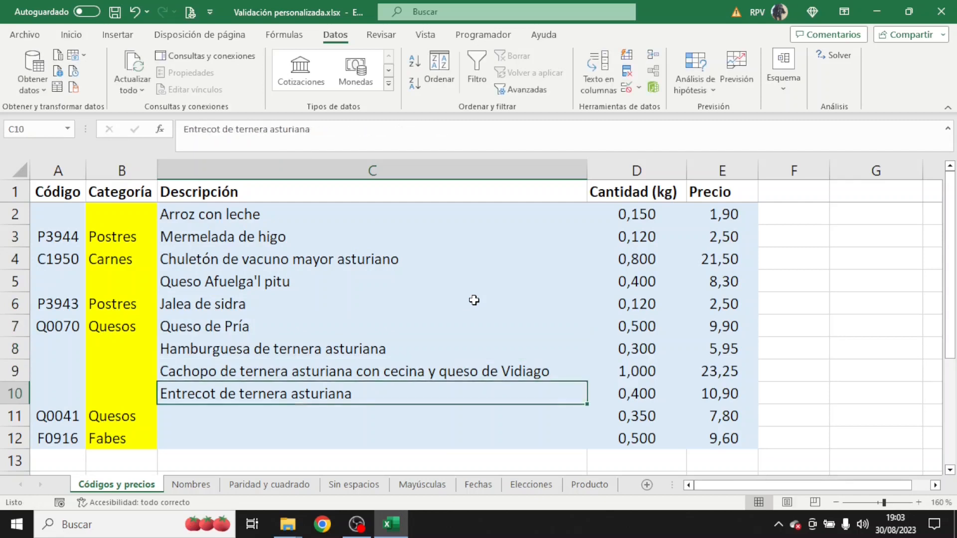
{"action": "type", "text": "Queso de Cabrales"}
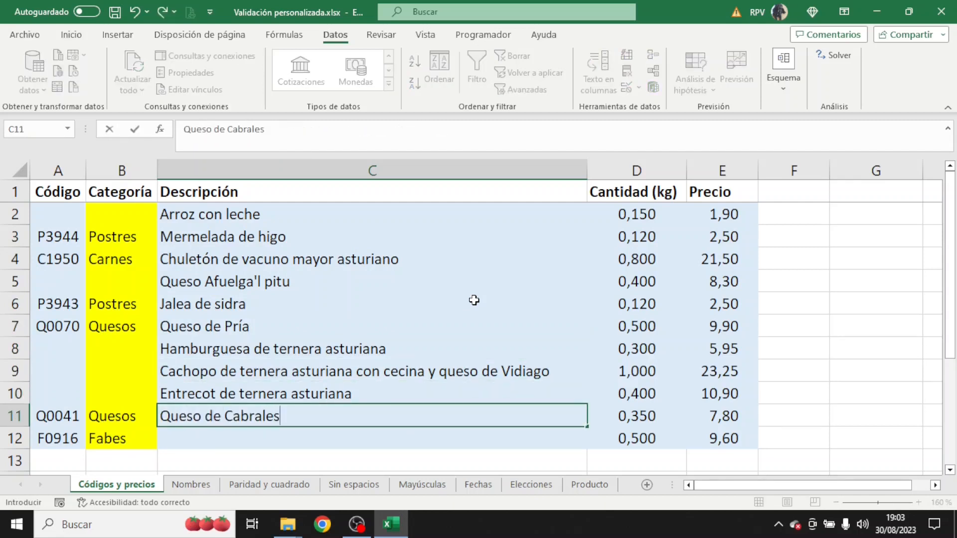
{"action": "key", "text": "Return"}
{"action": "type", "text": "Faba asturiana"}
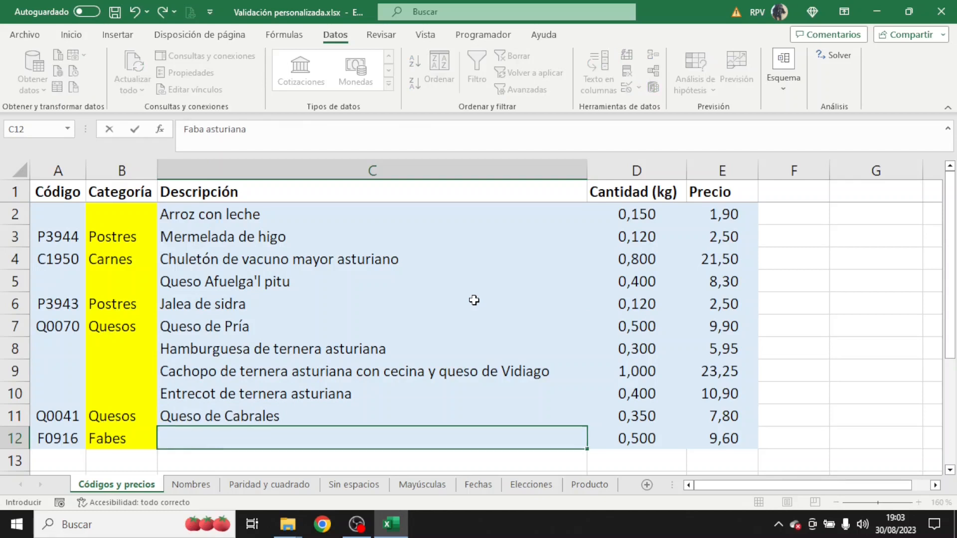
{"action": "key", "text": "Return"}
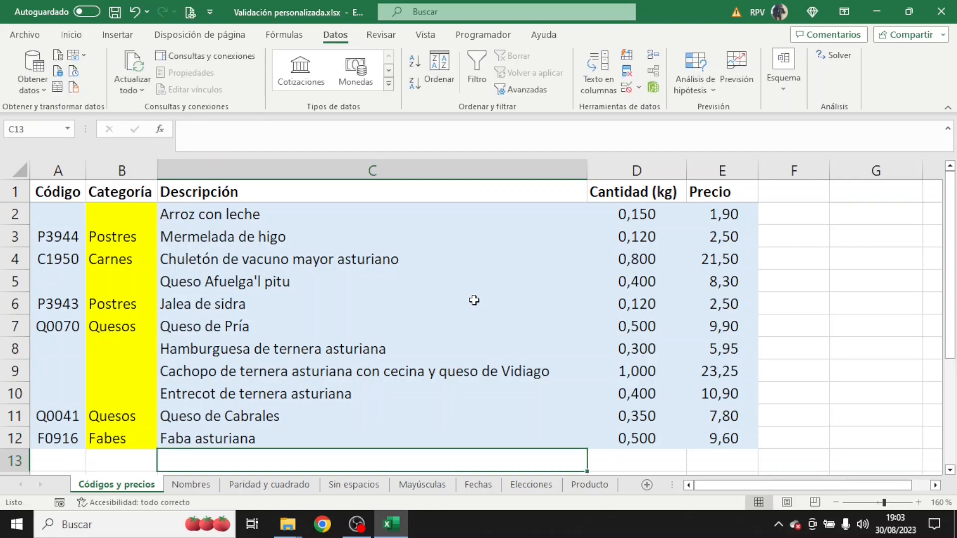
On the Nombres sheet, start a Personalizada data validation rule for the name cells A2:A9
{"action": "left_click", "coordinate": [191, 485]}
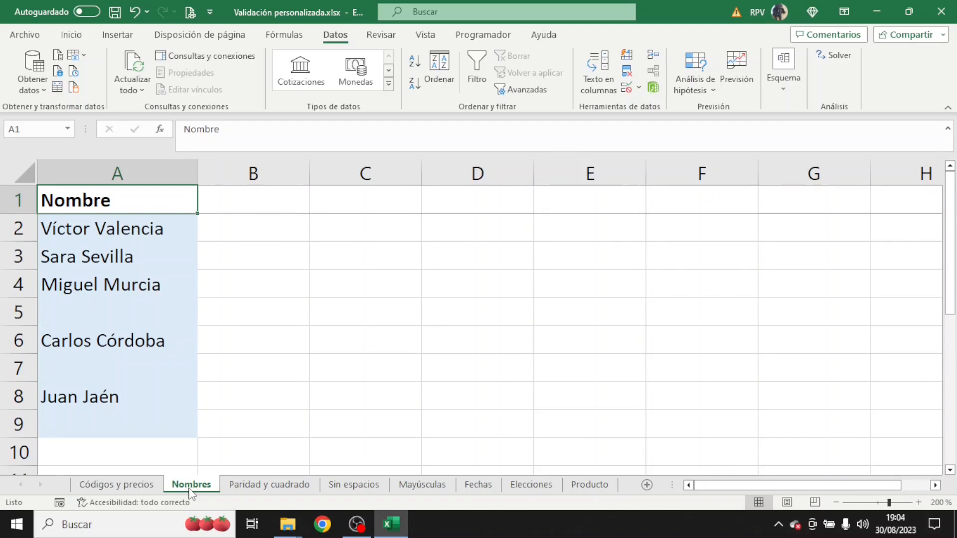
{"action": "left_click", "coordinate": [178, 228]}
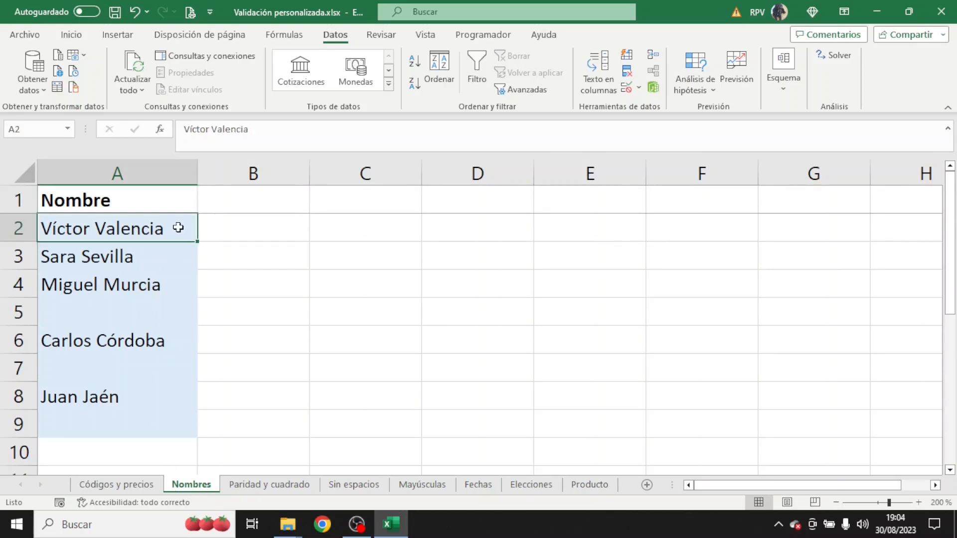
{"action": "left_click_drag", "start_coordinate": [178, 228], "coordinate": [179, 418]}
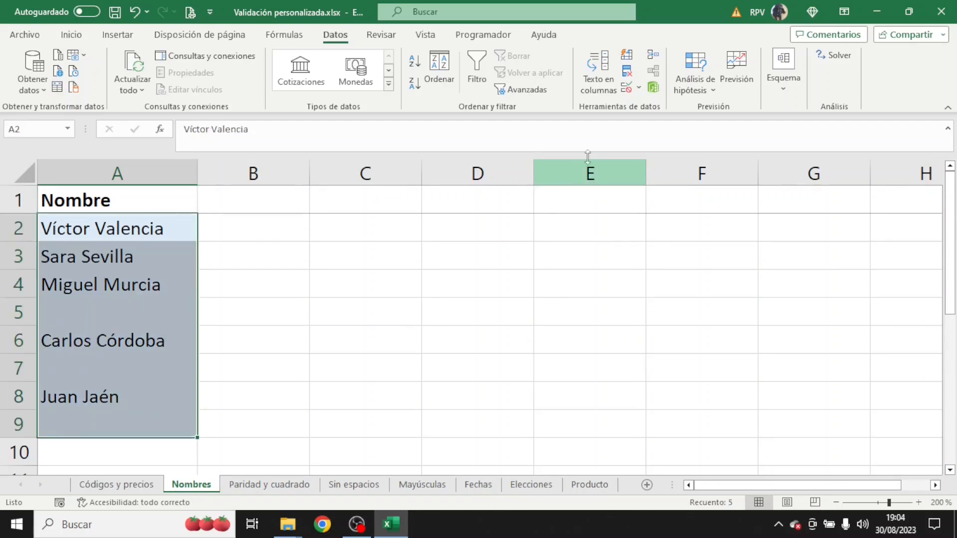
{"action": "left_click", "coordinate": [640, 88]}
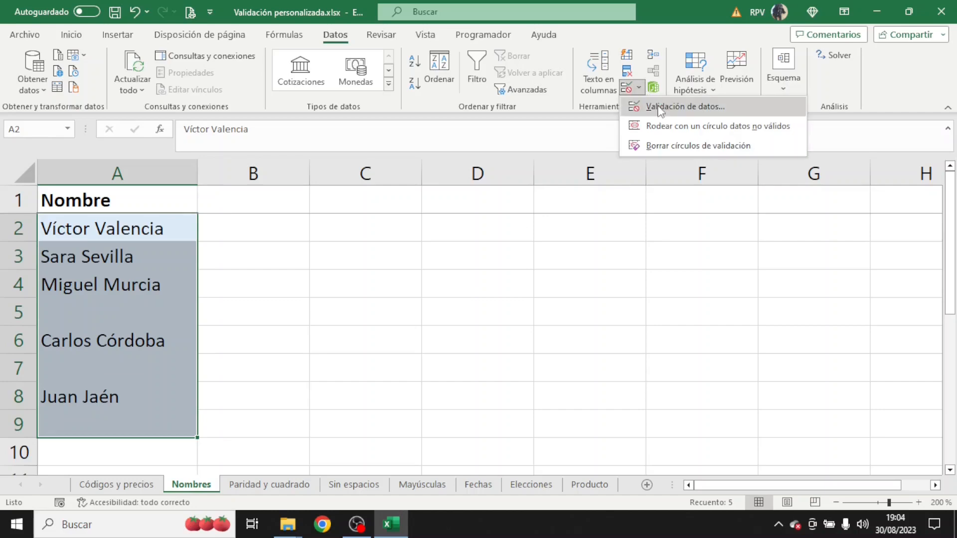
{"action": "left_click", "coordinate": [648, 106]}
{"action": "left_click", "coordinate": [343, 241]}
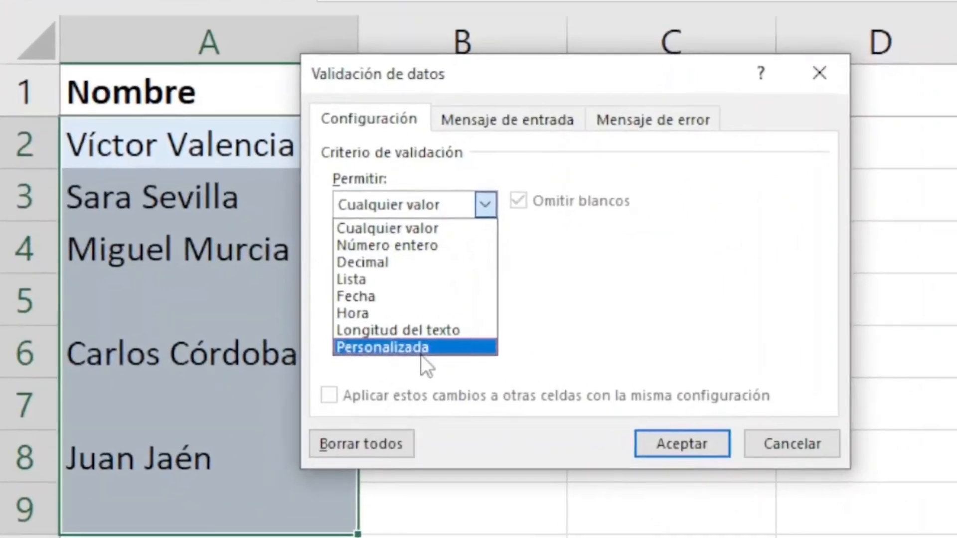
{"action": "left_click", "coordinate": [296, 343]}
{"action": "left_click", "coordinate": [460, 310]}
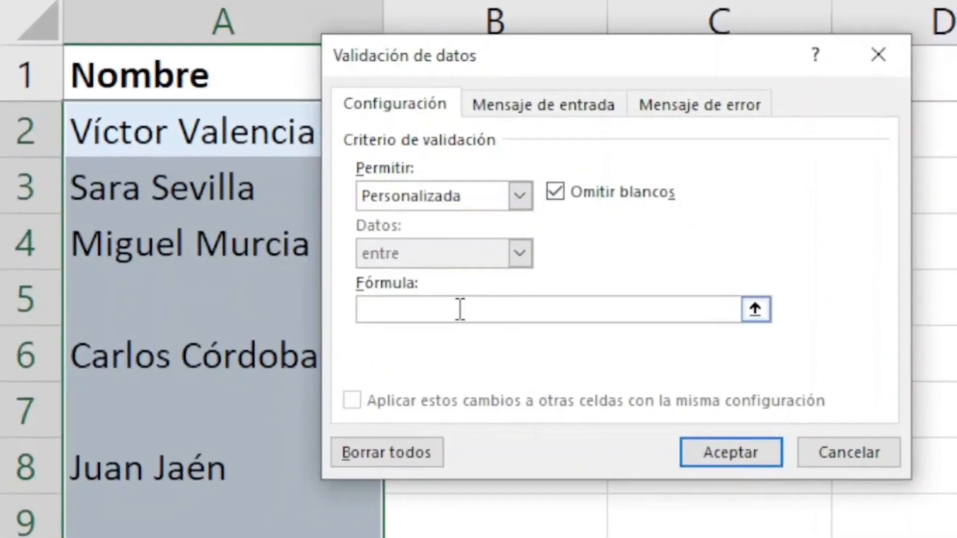
Enter =EXTRAE(A2;FILA(INDIRECTO("1:"&LARGO(A2)));1)*1 as the rule's formula to split each name into characters converted to numbers
{"action": "type", "text": "=EXTRAE(A"}
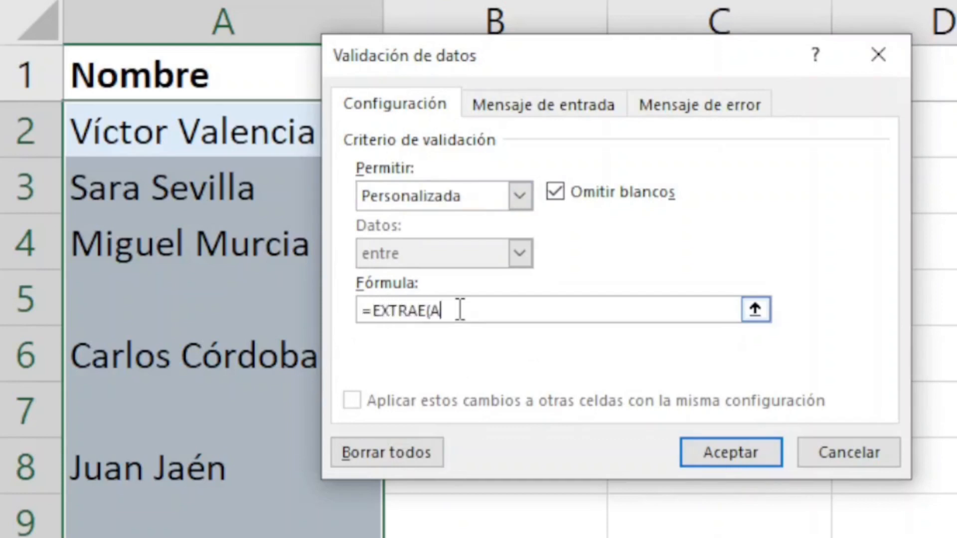
{"action": "type", "text": "2;FILA("}
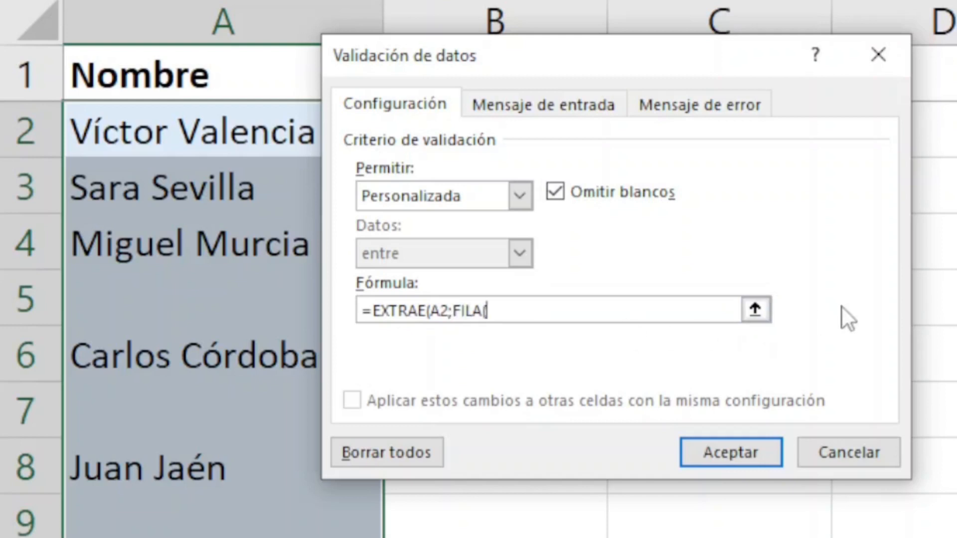
{"action": "type", "text": "INDIRECT"}
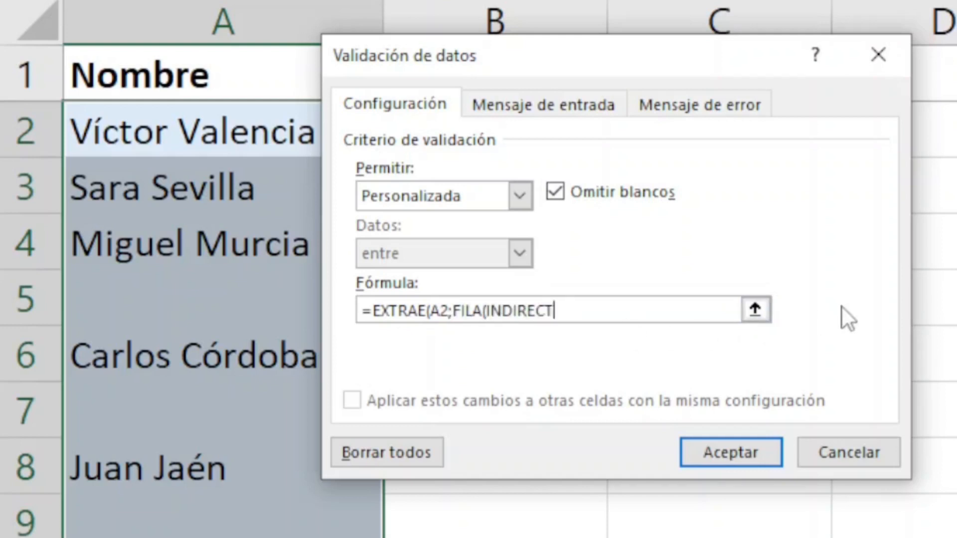
{"action": "type", "text": "O(\"1:\"&LAR"}
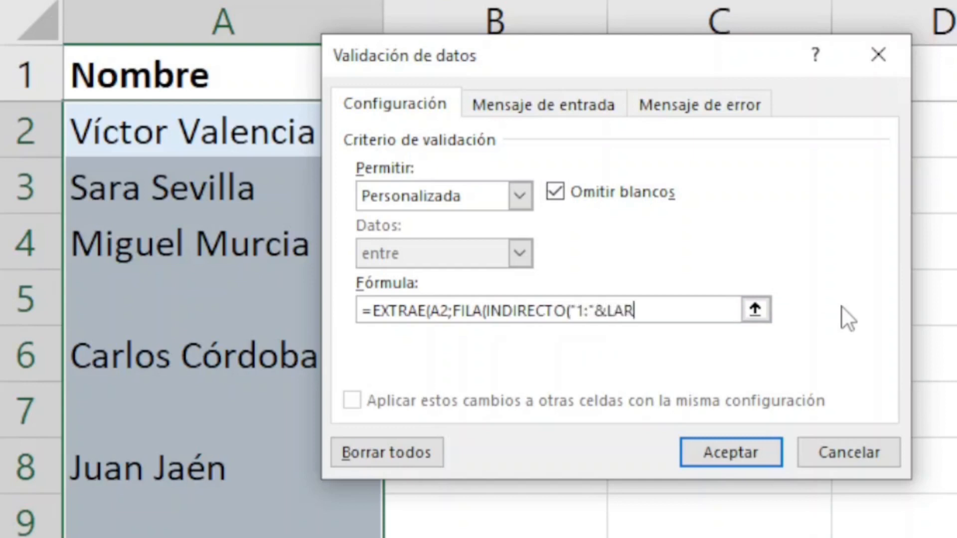
{"action": "type", "text": "GO(A2)))"}
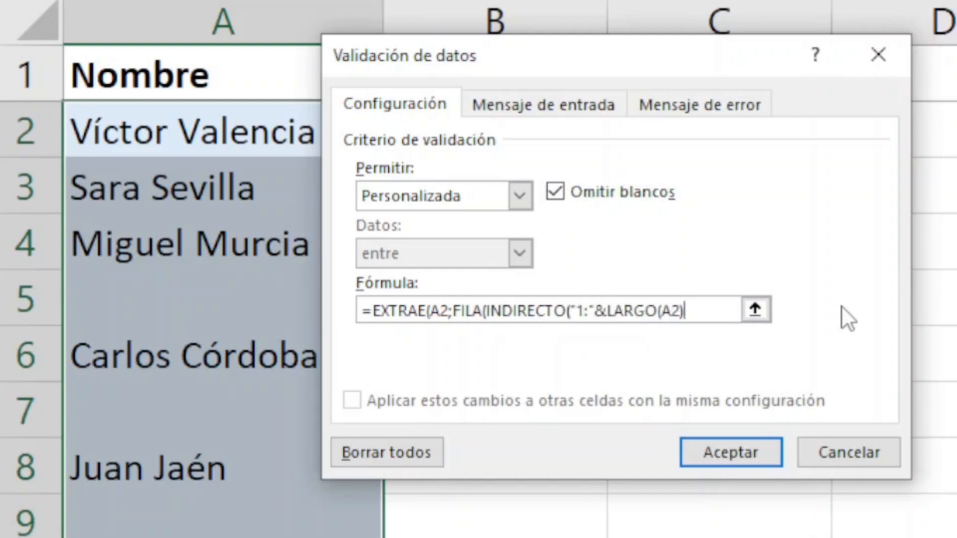
{"action": "type", "text": ";1)"}
{"action": "type", "text": "*1"}
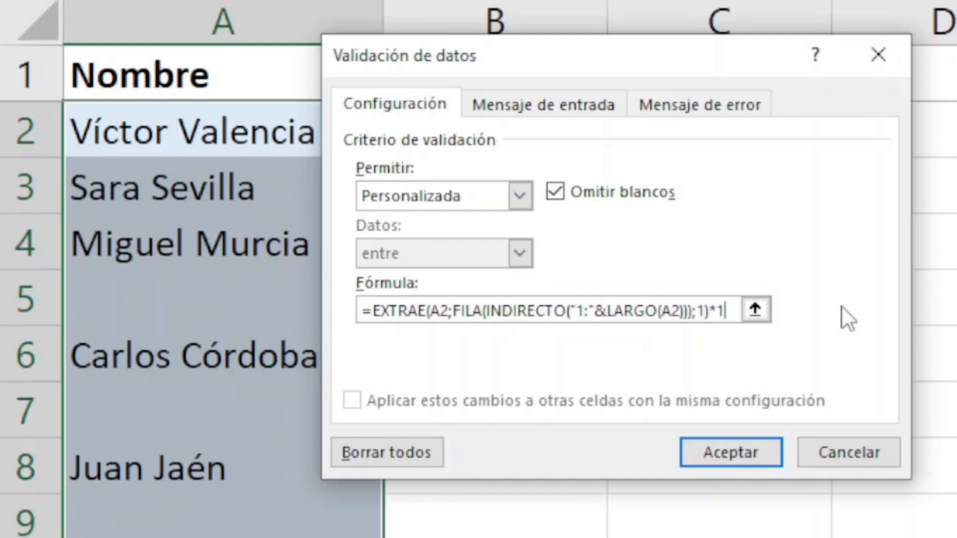
Wrap the whole EXTRAE expression in ESNUMERO( ) and multiply the result by 1
{"action": "left_click", "coordinate": [372, 311]}
{"action": "type", "text": "ESNUMERO"}
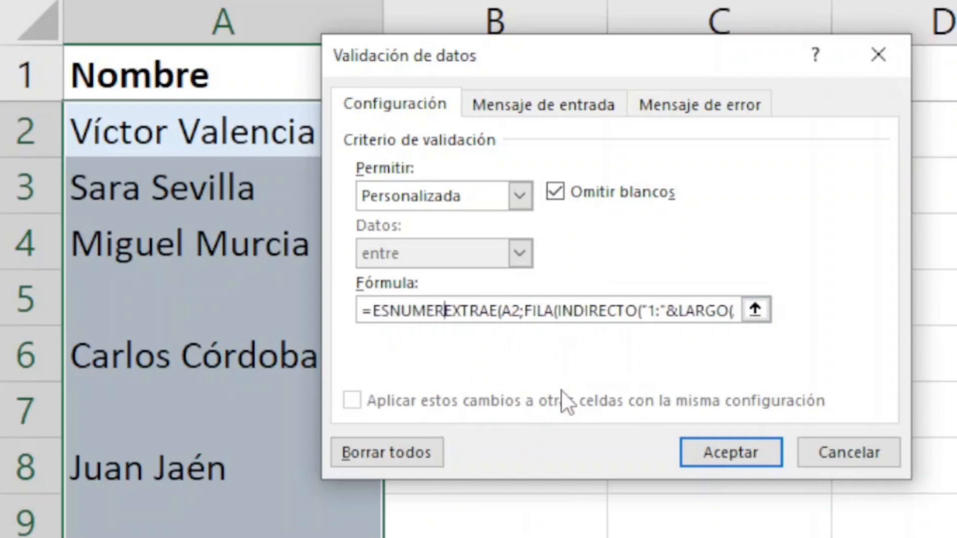
{"action": "type", "text": "("}
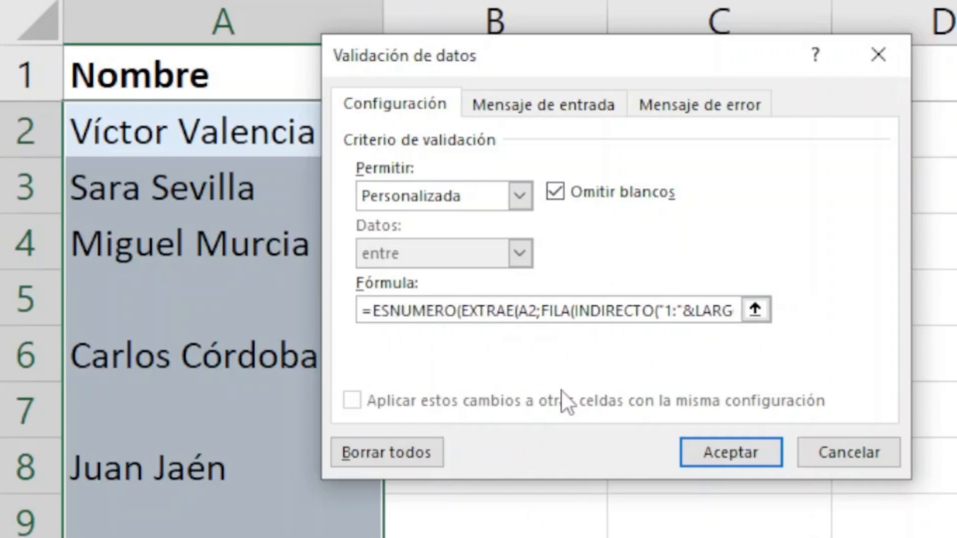
{"action": "key", "text": "Right"}
{"action": "key", "text": "Right"}
{"action": "key", "text": "Right"}
{"action": "key", "text": "Right"}
{"action": "key", "text": "Right"}
{"action": "key", "text": "Right"}
{"action": "key", "text": "Right"}
{"action": "key", "text": "Right"}
{"action": "key", "text": "Right"}
{"action": "key", "text": "Right"}
{"action": "key", "text": "Right"}
{"action": "key", "text": "Right"}
{"action": "key", "text": "Right"}
{"action": "key", "text": "Right"}
{"action": "key", "text": "Right"}
{"action": "key", "text": "Right"}
{"action": "key", "text": "Right"}
{"action": "key", "text": "Right"}
{"action": "key", "text": "Right"}
{"action": "key", "text": "Right"}
{"action": "key", "text": "Right"}
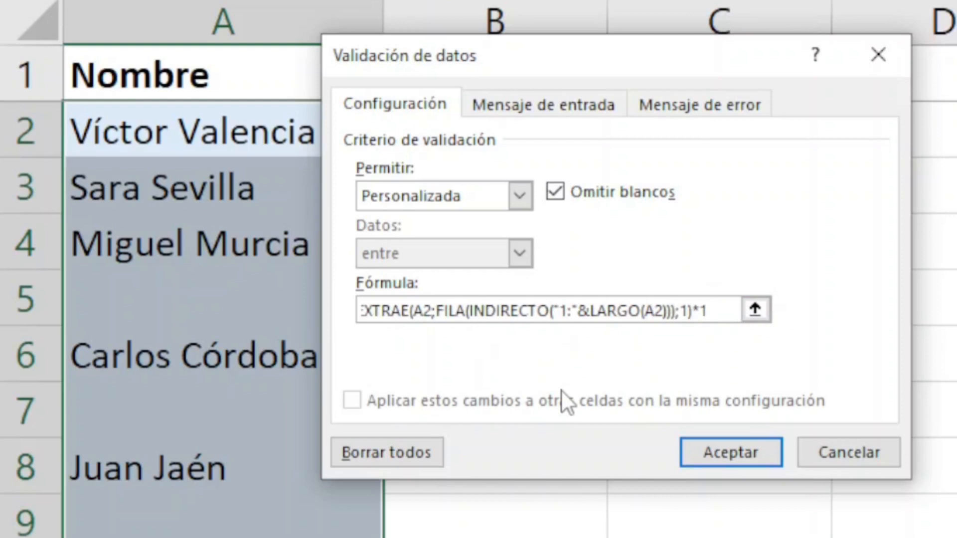
{"action": "type", "text": ")*1"}
Wrap the formula's ESNUMERO expression in SUMA( ), require the sum to equal 0 with =0, and apply the rule to the name cells
{"action": "key", "text": "Left"}
{"action": "key", "text": "Left"}
{"action": "key", "text": "Left"}
{"action": "key", "text": "Left"}
{"action": "key", "text": "Left"}
{"action": "key", "text": "Left"}
{"action": "key", "text": "Left"}
{"action": "key", "text": "Left"}
{"action": "key", "text": "Left"}
{"action": "key", "text": "Left"}
{"action": "key", "text": "Left"}
{"action": "key", "text": "Left"}
{"action": "key", "text": "Left"}
{"action": "key", "text": "Left"}
{"action": "key", "text": "Left"}
{"action": "key", "text": "Left"}
{"action": "key", "text": "Left"}
{"action": "key", "text": "Left"}
{"action": "key", "text": "Left"}
{"action": "key", "text": "Left"}
{"action": "type", "text": "SUMA("}
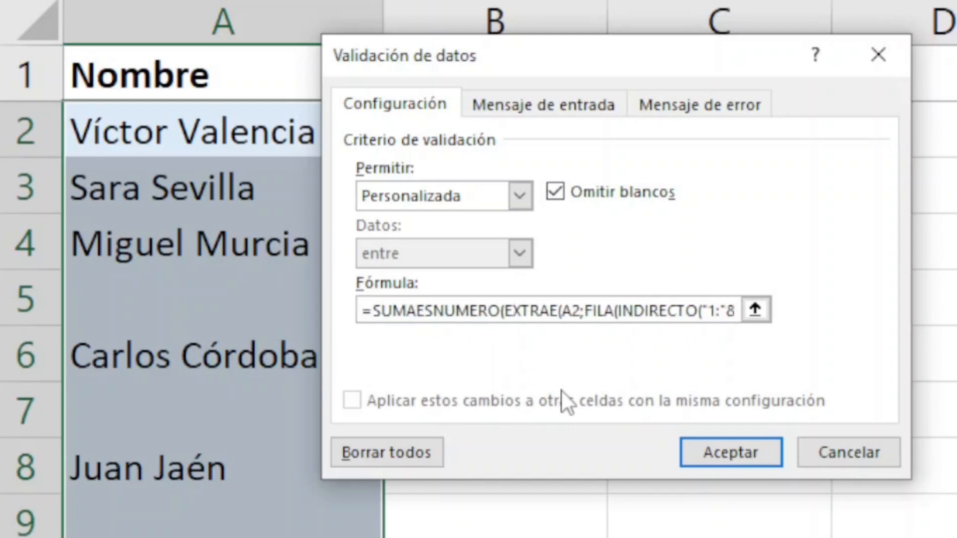
{"action": "key", "text": "Right"}
{"action": "key", "text": "Right"}
{"action": "key", "text": "Right"}
{"action": "key", "text": "Right"}
{"action": "key", "text": "Right"}
{"action": "key", "text": "Right"}
{"action": "key", "text": "Right"}
{"action": "key", "text": "Right"}
{"action": "key", "text": "Right"}
{"action": "key", "text": "Right"}
{"action": "key", "text": "Right"}
{"action": "key", "text": "Right"}
{"action": "key", "text": "Right"}
{"action": "key", "text": "Right"}
{"action": "key", "text": "Right"}
{"action": "key", "text": "Right"}
{"action": "key", "text": "Right"}
{"action": "key", "text": "Right"}
{"action": "key", "text": "Right"}
{"action": "key", "text": "Right"}
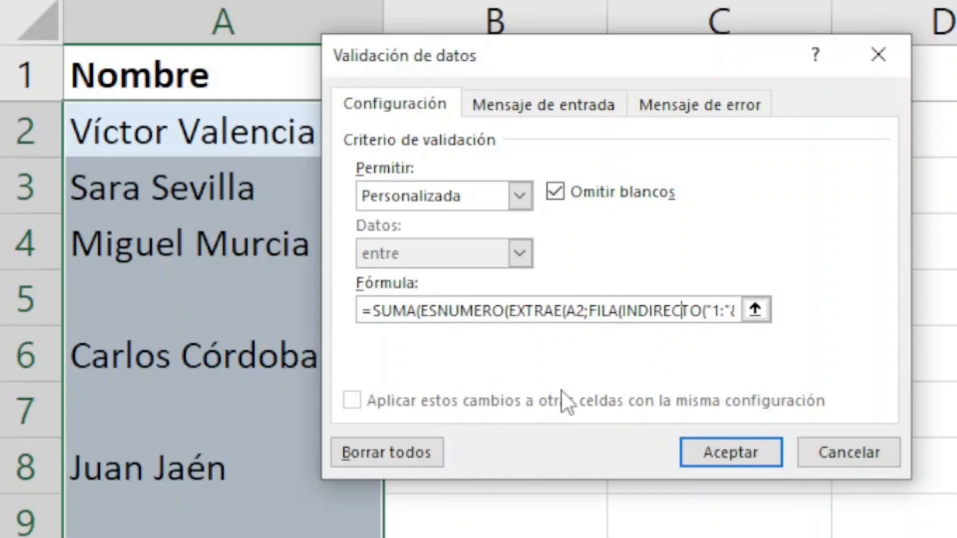
{"action": "key", "text": "End"}
{"action": "type", "text": ")"}
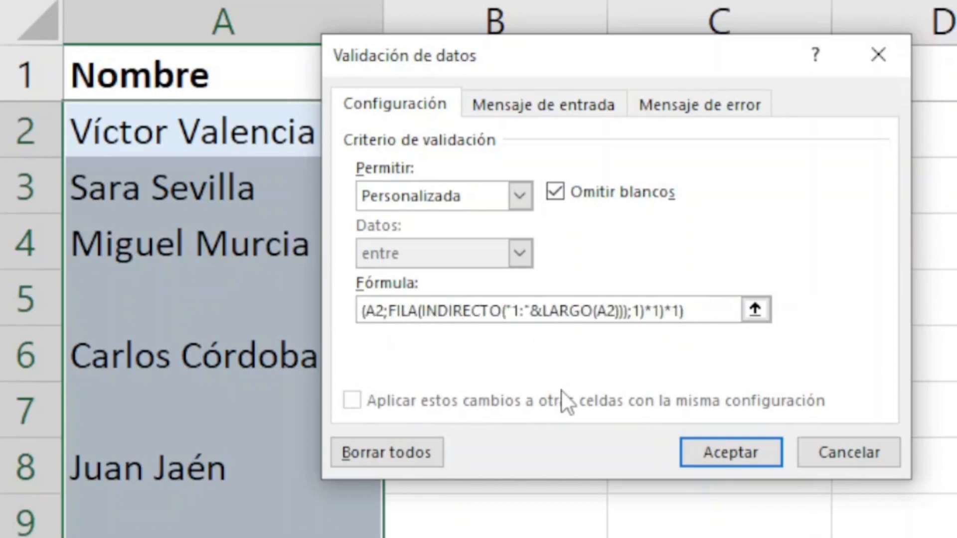
{"action": "type", "text": "=0"}
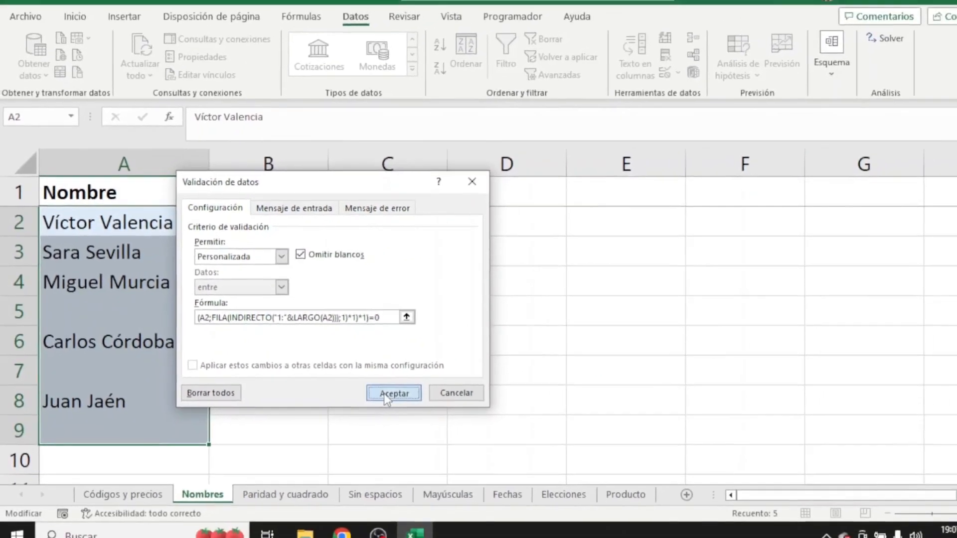
{"action": "left_click", "coordinate": [383, 393]}
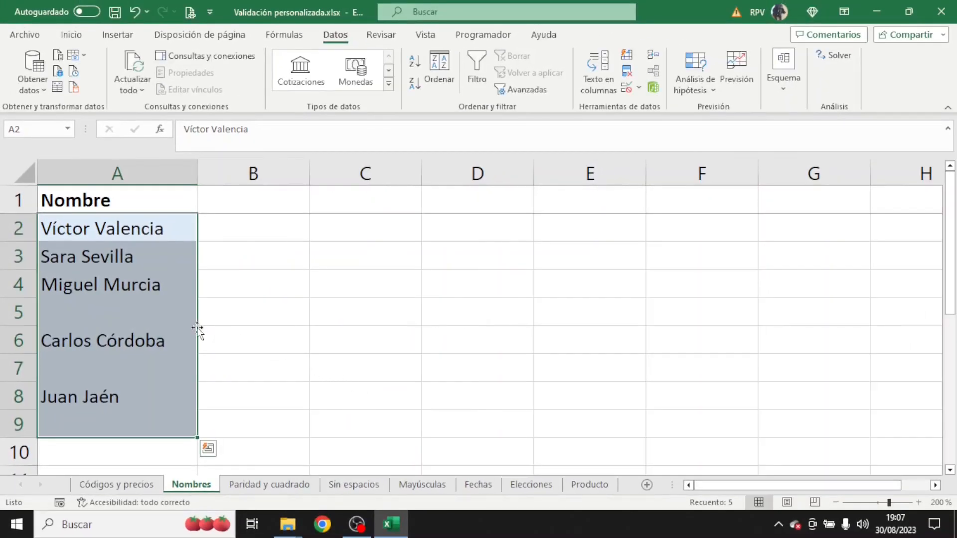
Test the name rule by trying to enter a name containing the digits 23 in A5
{"action": "left_click", "coordinate": [167, 315]}
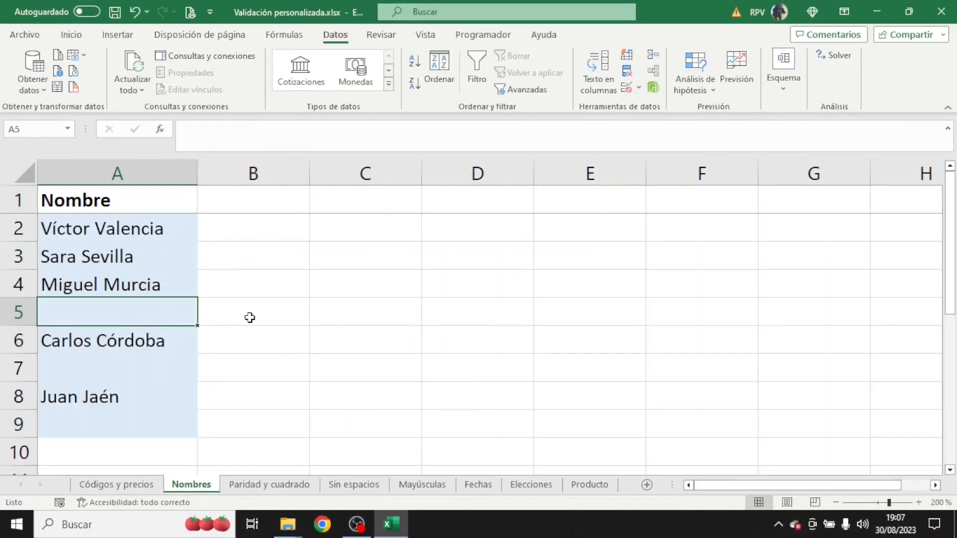
{"action": "type", "text": "Juan 23"}
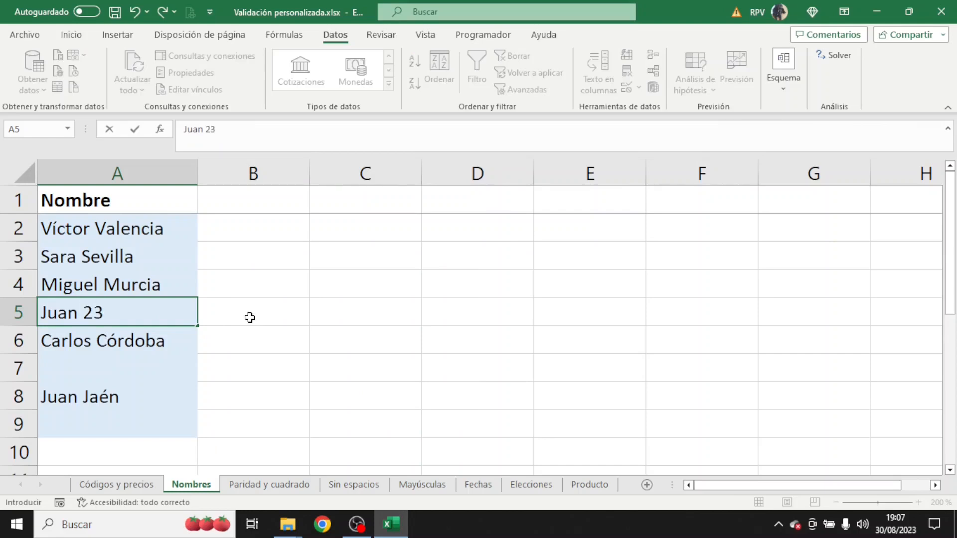
{"action": "key", "text": "Return"}
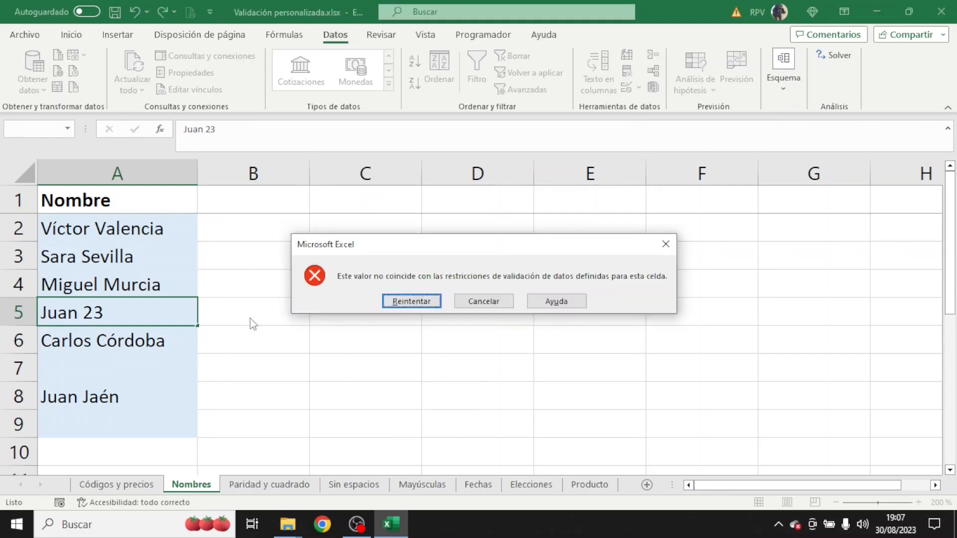
{"action": "key", "text": "Return"}
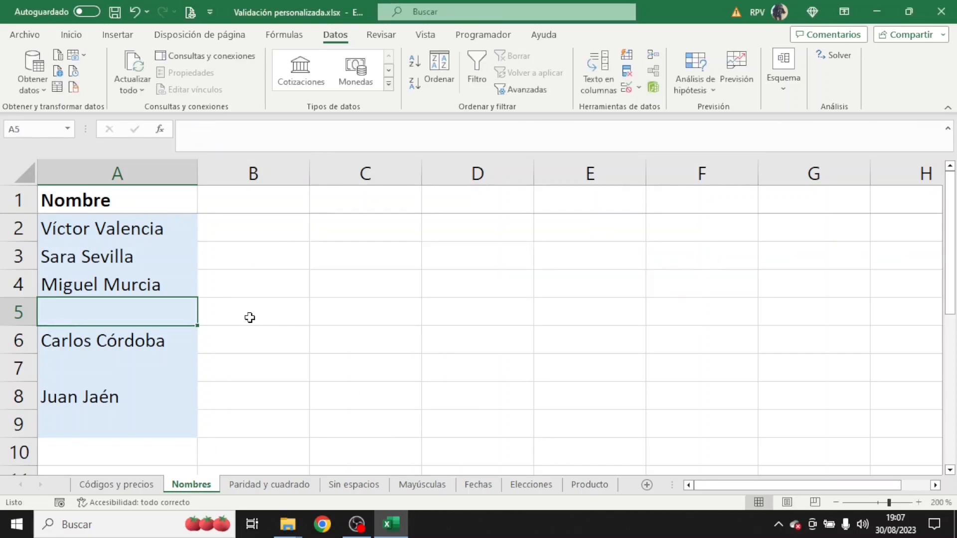
Fill the empty name cells A5, A7 and A9 with full names that contain no digits
{"action": "type", "text": "Pilar Palma"}
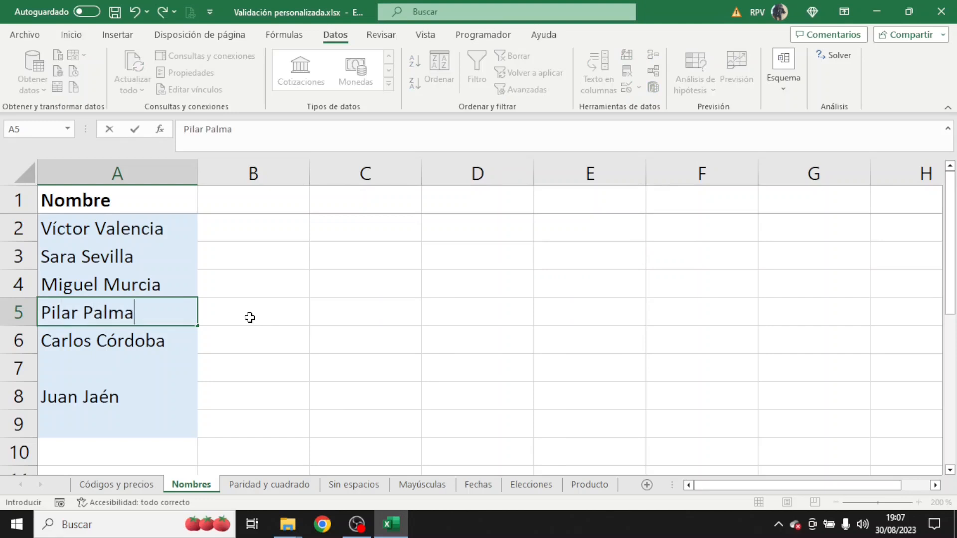
{"action": "key", "text": "Return"}
{"action": "key", "text": "Return"}
{"action": "type", "text": "Laura León"}
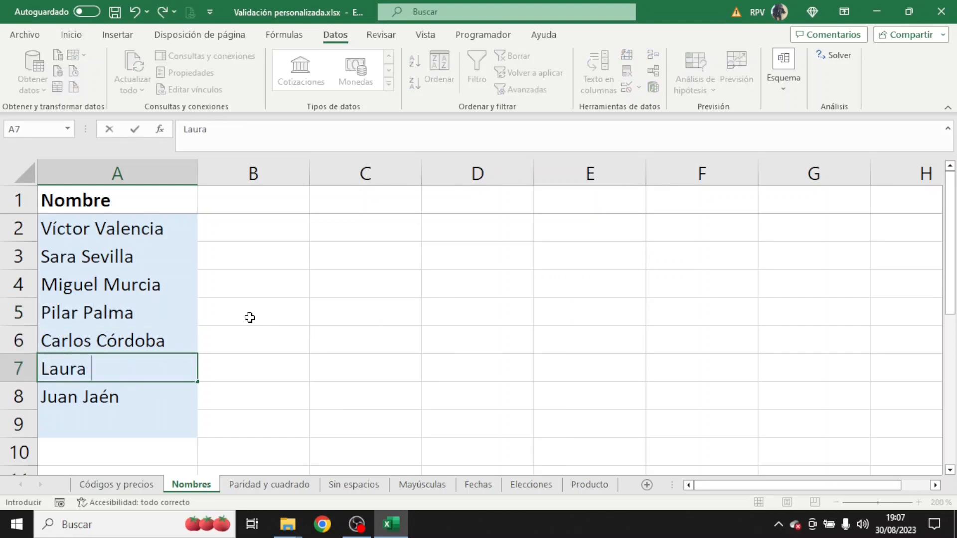
{"action": "key", "text": "Return"}
{"action": "key", "text": "Return"}
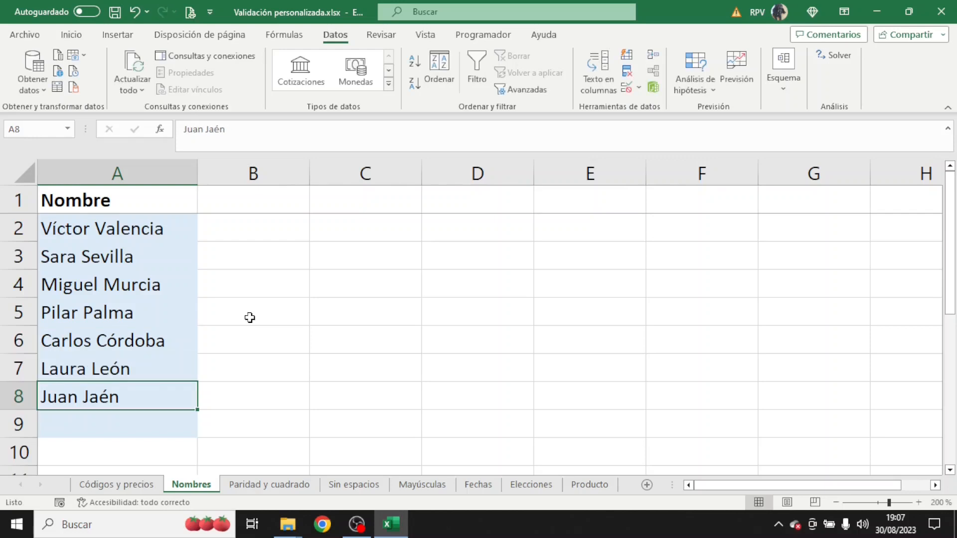
{"action": "type", "text": "Tamara Toledo"}
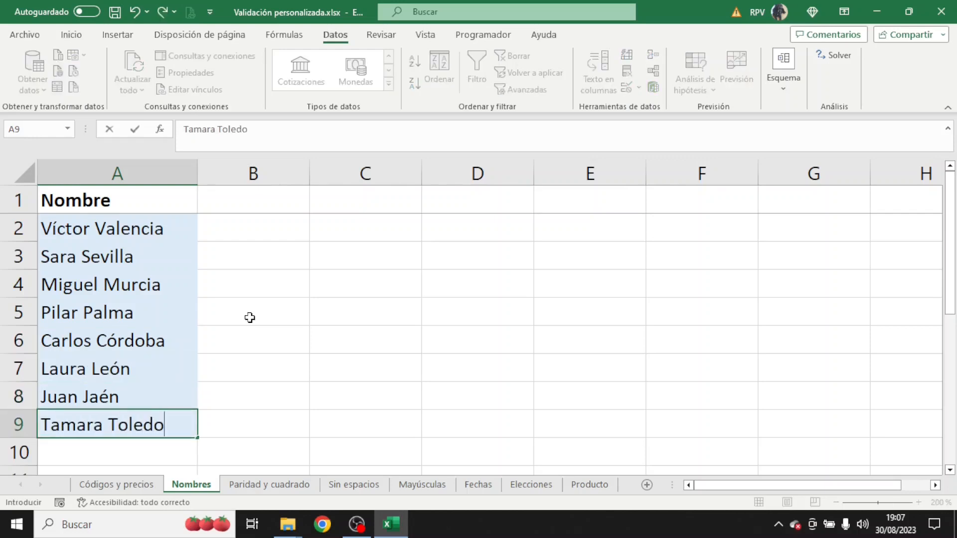
{"action": "key", "text": "Return"}
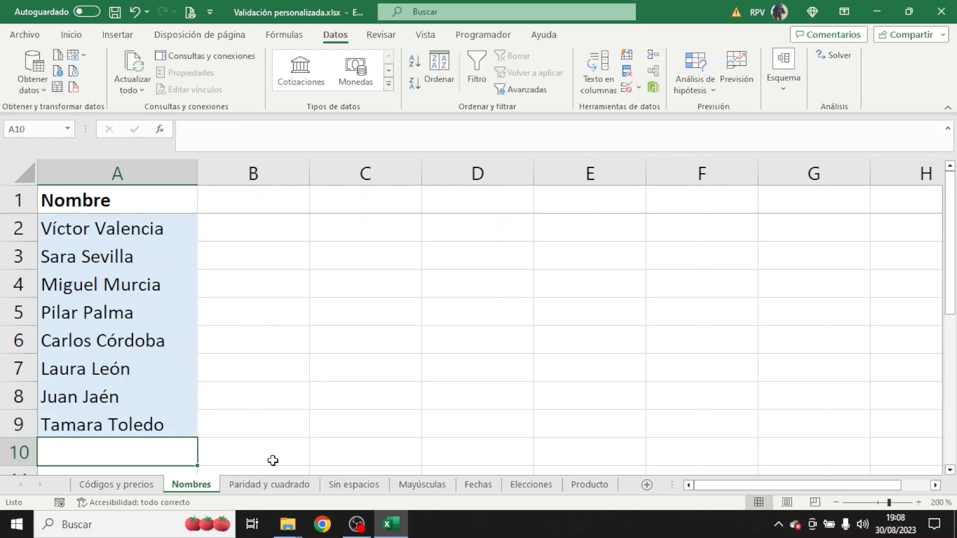
On the Paridad y cuadrado sheet, apply a Personalizada data validation rule with the formula =ES.PAR(A2) to the Pares cells A2:A7
{"action": "left_click", "coordinate": [286, 485]}
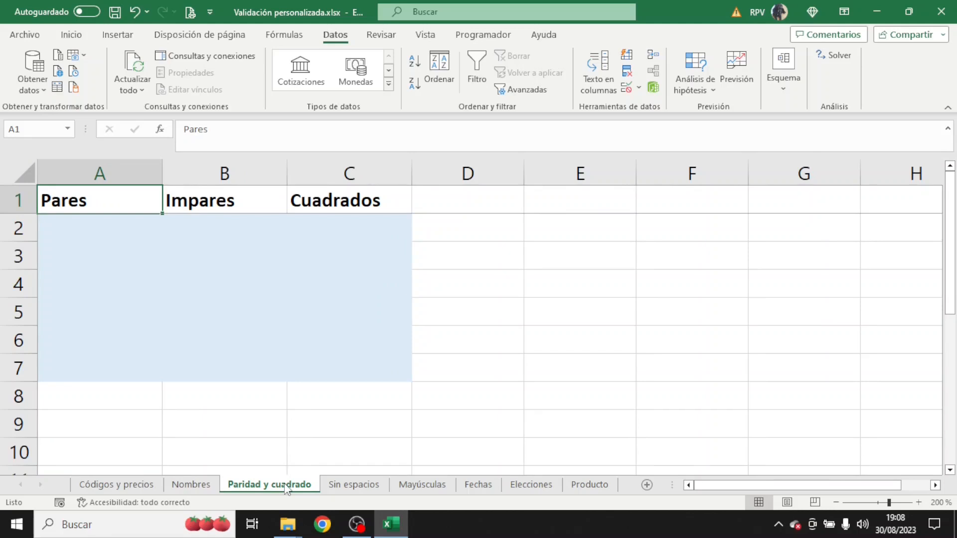
{"action": "left_click_drag", "start_coordinate": [133, 230], "coordinate": [128, 363]}
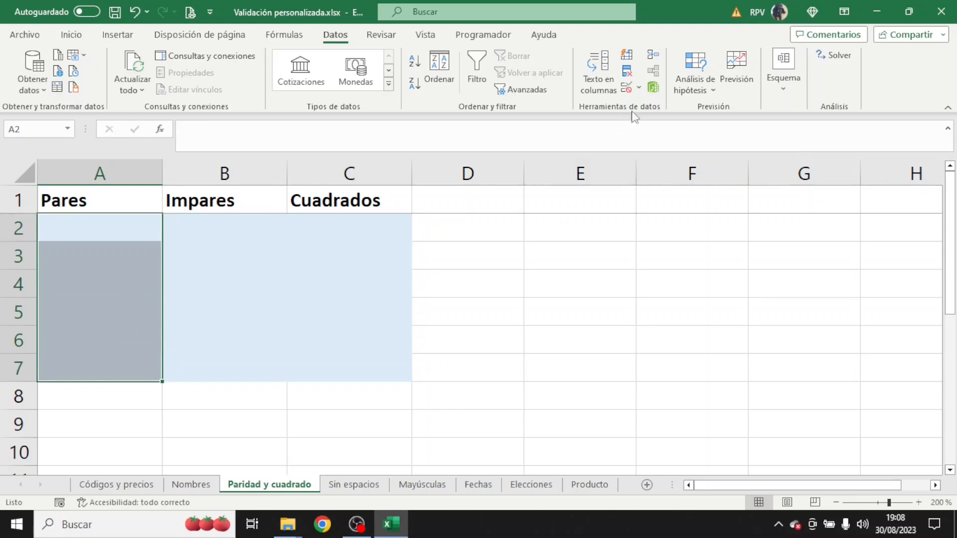
{"action": "left_click", "coordinate": [638, 88]}
{"action": "left_click", "coordinate": [648, 106]}
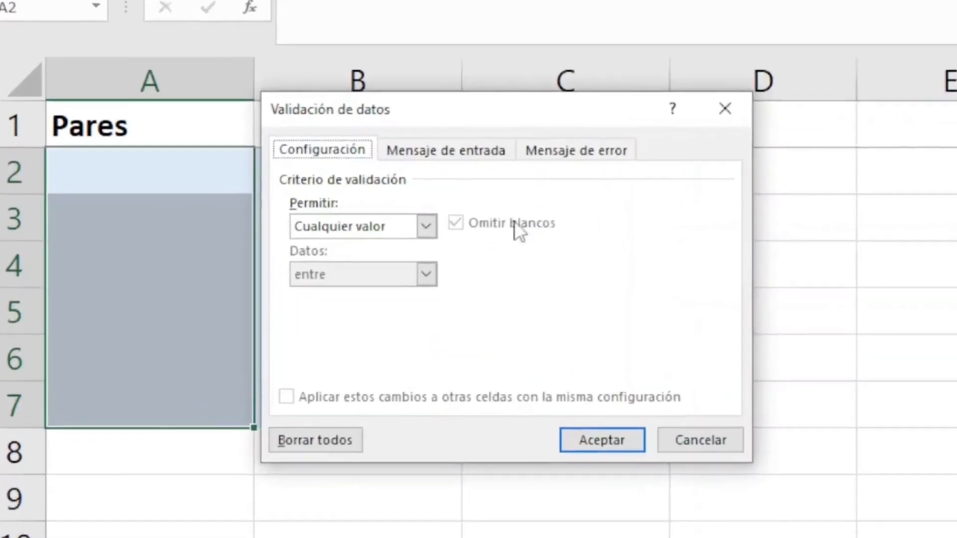
{"action": "left_click", "coordinate": [239, 261]}
{"action": "left_click", "coordinate": [456, 363]}
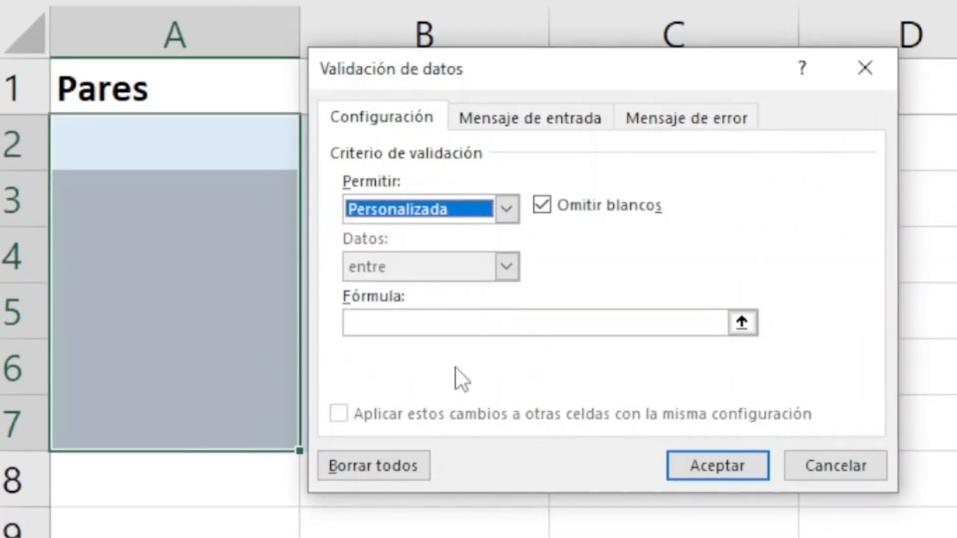
{"action": "left_click", "coordinate": [466, 327]}
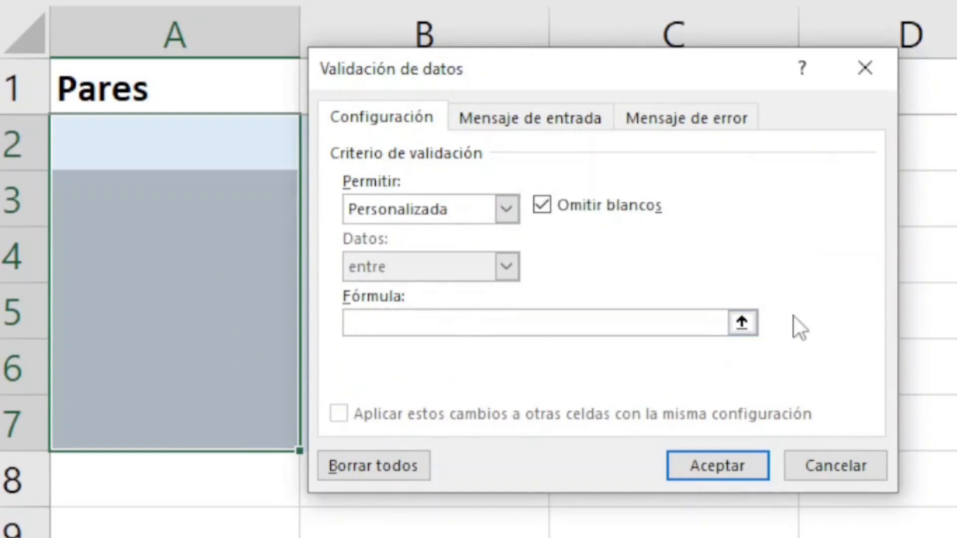
{"action": "type", "text": "=ES.PAR("}
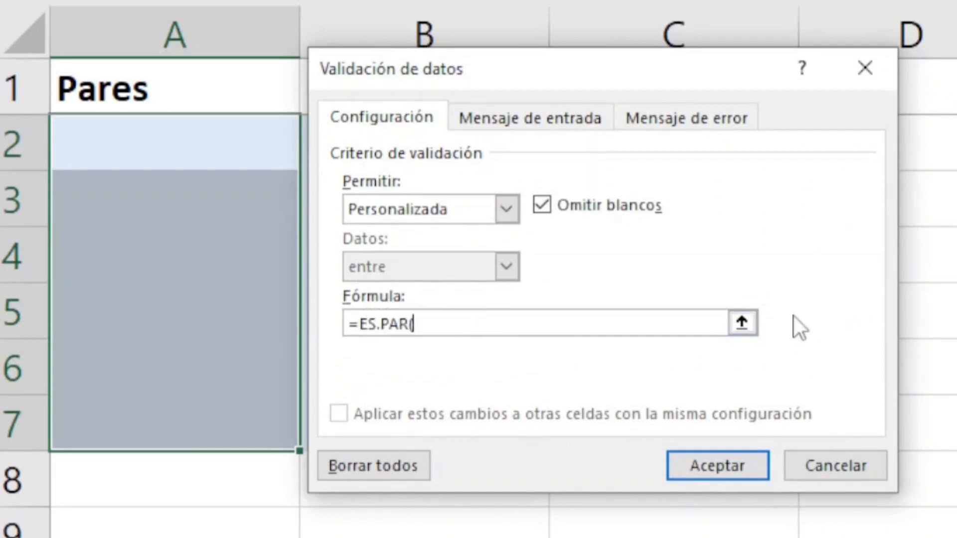
{"action": "left_click", "coordinate": [247, 138]}
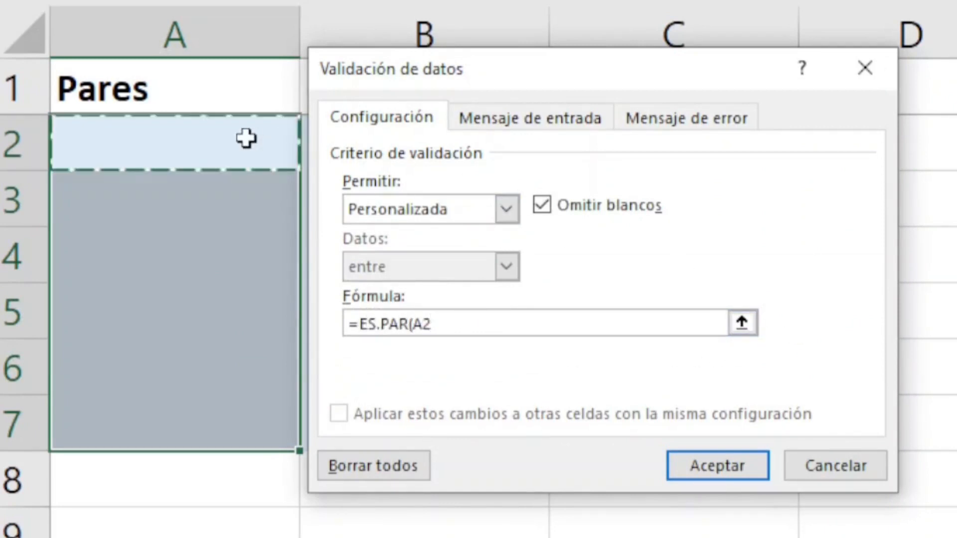
{"action": "type", "text": ")"}
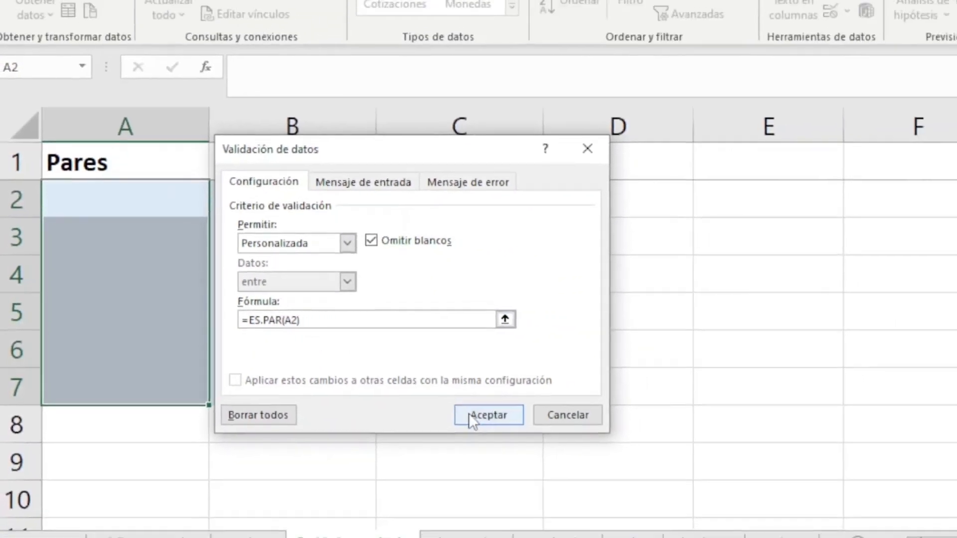
{"action": "left_click", "coordinate": [469, 416]}
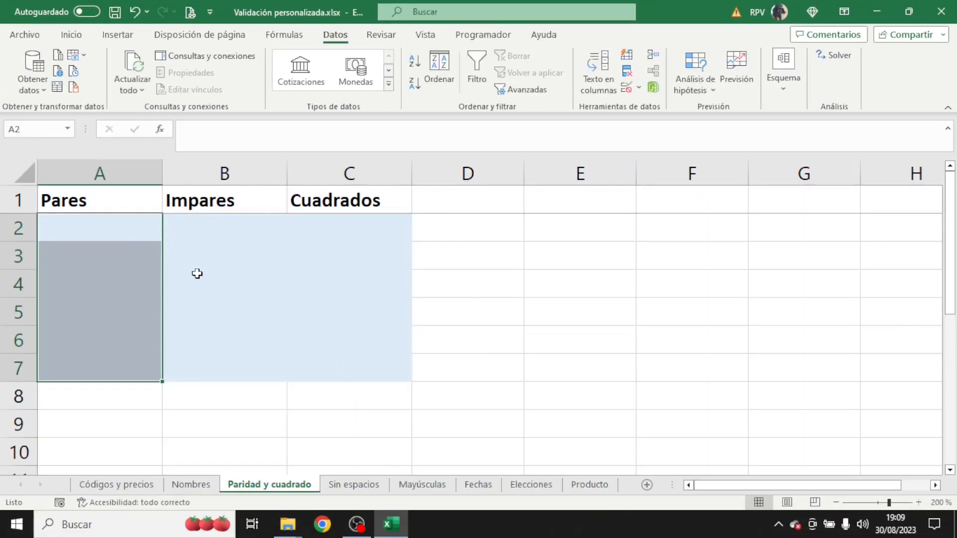
Enter the even numbers 4 in A3 and 6 in A5 of the Pares column
{"action": "left_click", "coordinate": [141, 255]}
{"action": "type", "text": "4"}
{"action": "key", "text": "Return"}
{"action": "key", "text": "Return"}
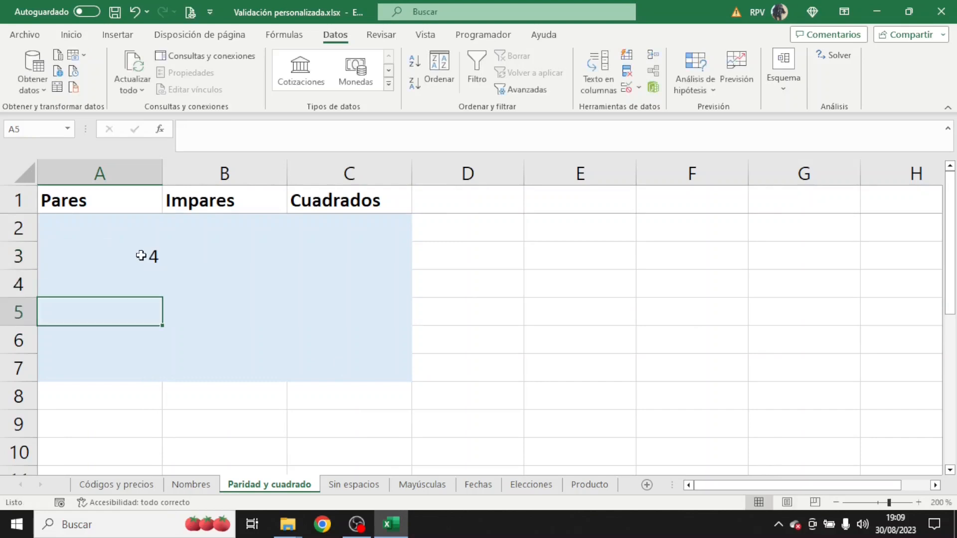
{"action": "type", "text": "6"}
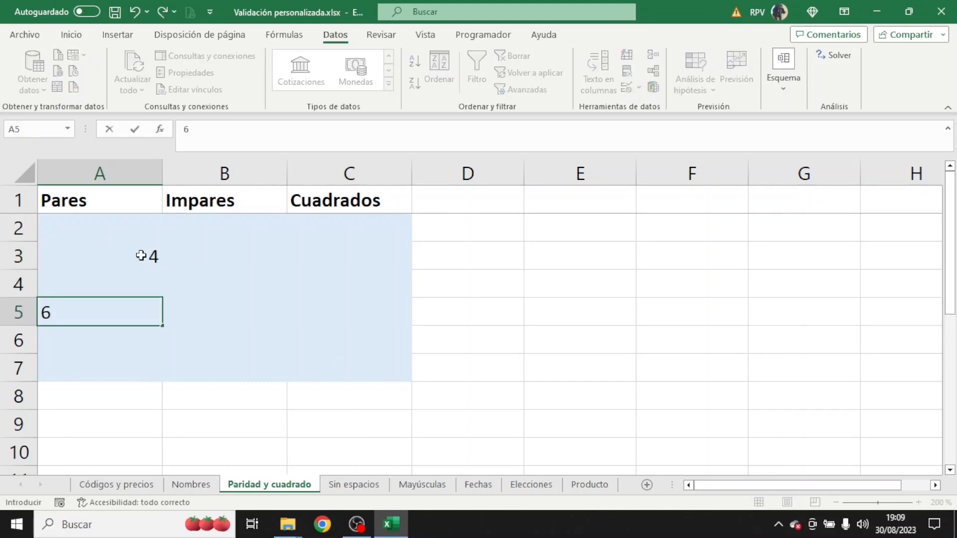
Test the Pares rule by trying to enter the odd numbers 7 in A6 and 5 in A4
{"action": "left_click", "coordinate": [132, 340]}
{"action": "type", "text": "7"}
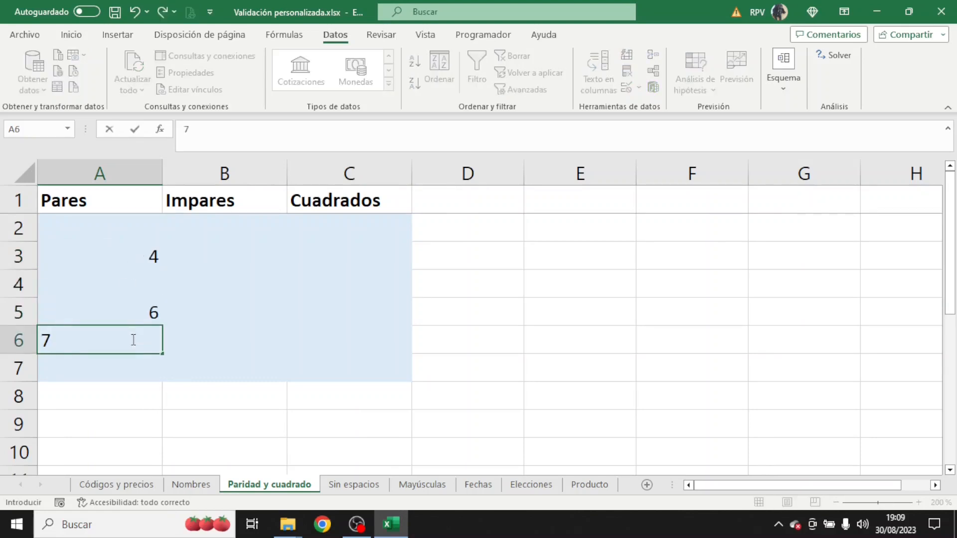
{"action": "key", "text": "Return"}
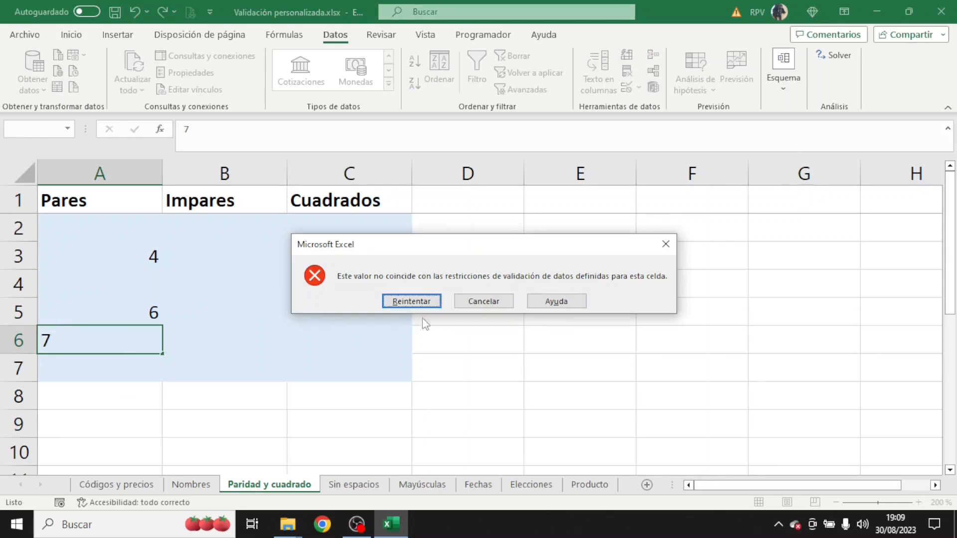
{"action": "left_click", "coordinate": [508, 304]}
{"action": "left_click", "coordinate": [155, 283]}
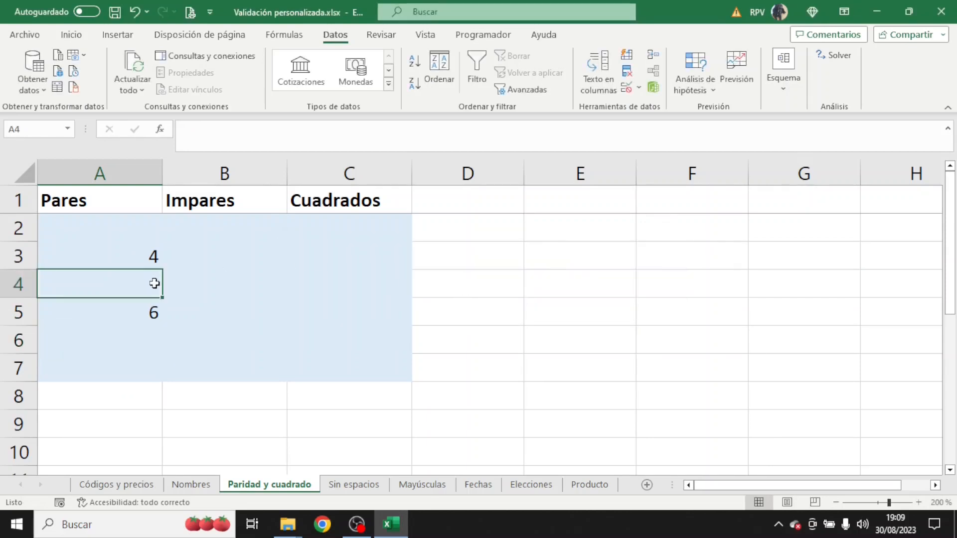
{"action": "type", "text": "5"}
{"action": "key", "text": "Return"}
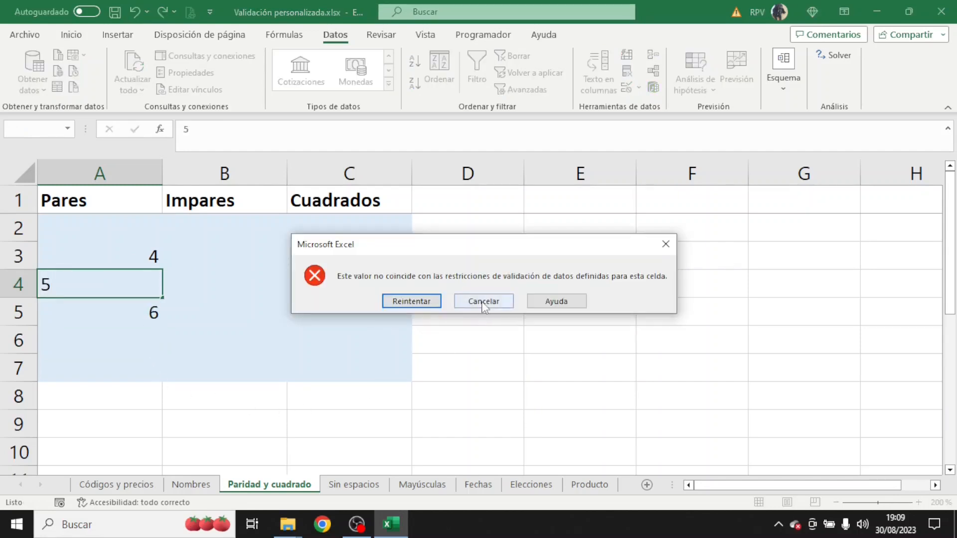
{"action": "left_click", "coordinate": [482, 301]}
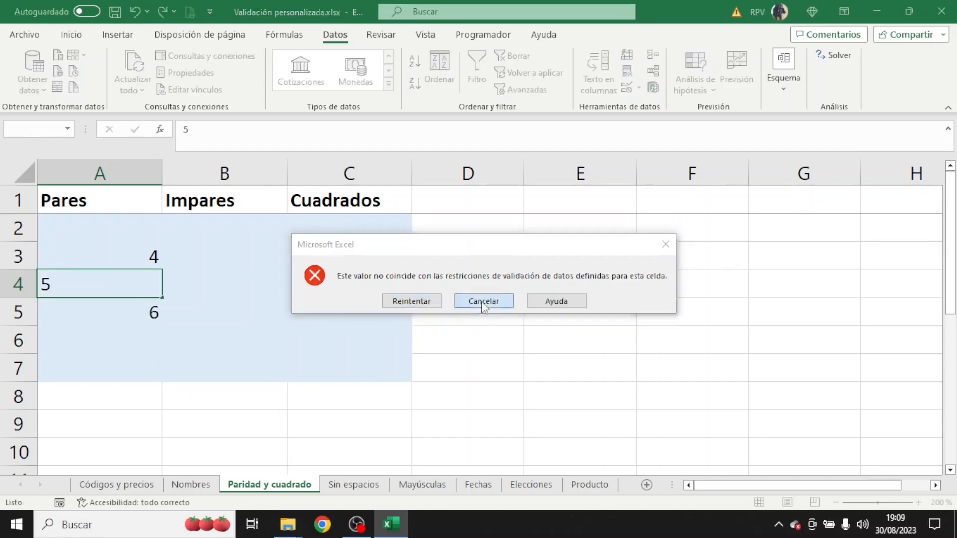
Test the Pares rule with text by trying to enter Hola in A4
{"action": "type", "text": "H"}
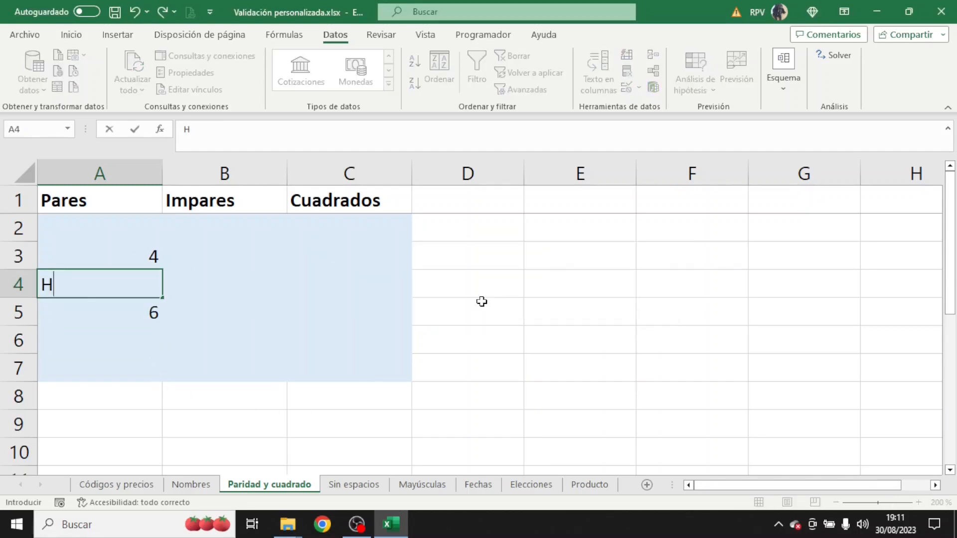
{"action": "type", "text": "ola"}
{"action": "key", "text": "Return"}
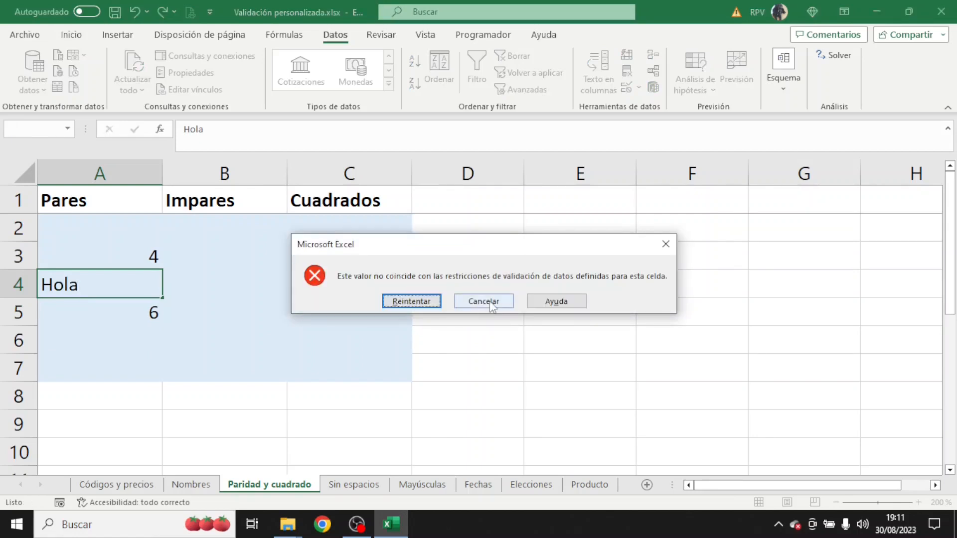
{"action": "left_click", "coordinate": [489, 301]}
Apply a Personalizada data validation rule with the formula =ES.IMPAR(B2) to the Impares cells B2:B7
{"action": "left_click_drag", "start_coordinate": [265, 225], "coordinate": [270, 360]}
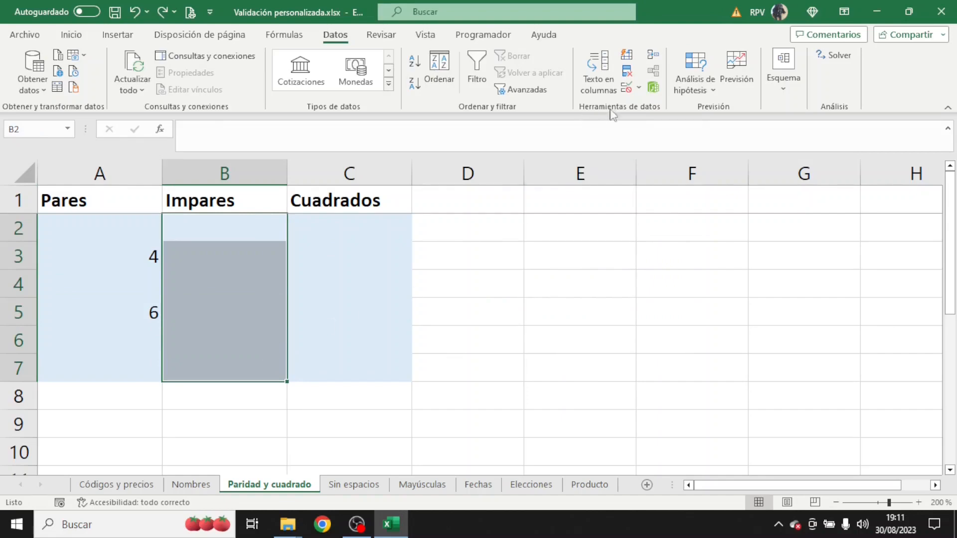
{"action": "left_click", "coordinate": [639, 87]}
{"action": "left_click", "coordinate": [651, 107]}
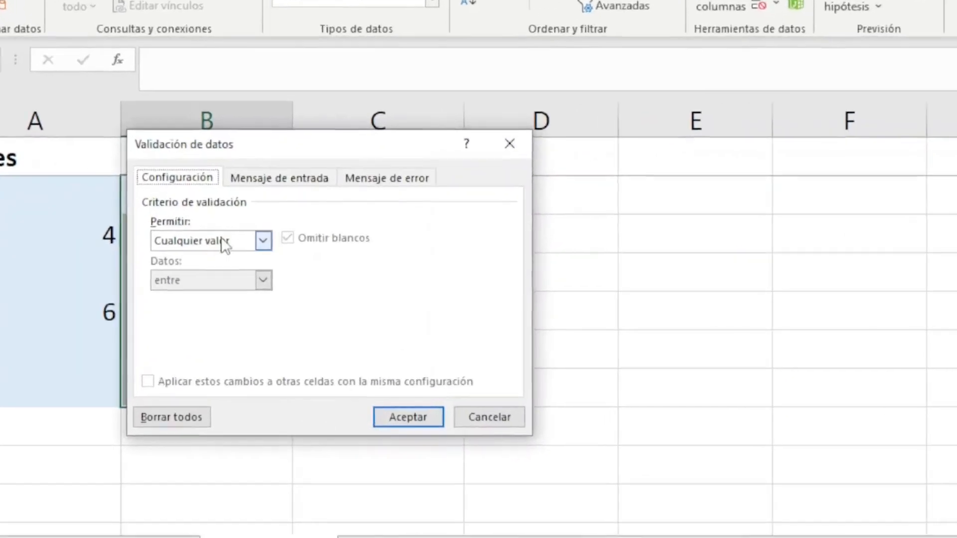
{"action": "left_click", "coordinate": [262, 259]}
{"action": "left_click", "coordinate": [190, 352]}
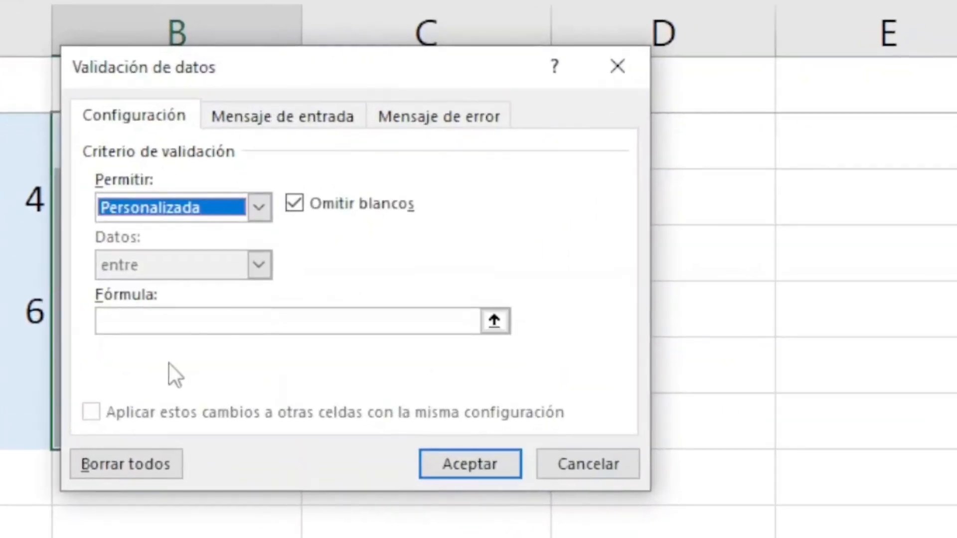
{"action": "left_click", "coordinate": [195, 324]}
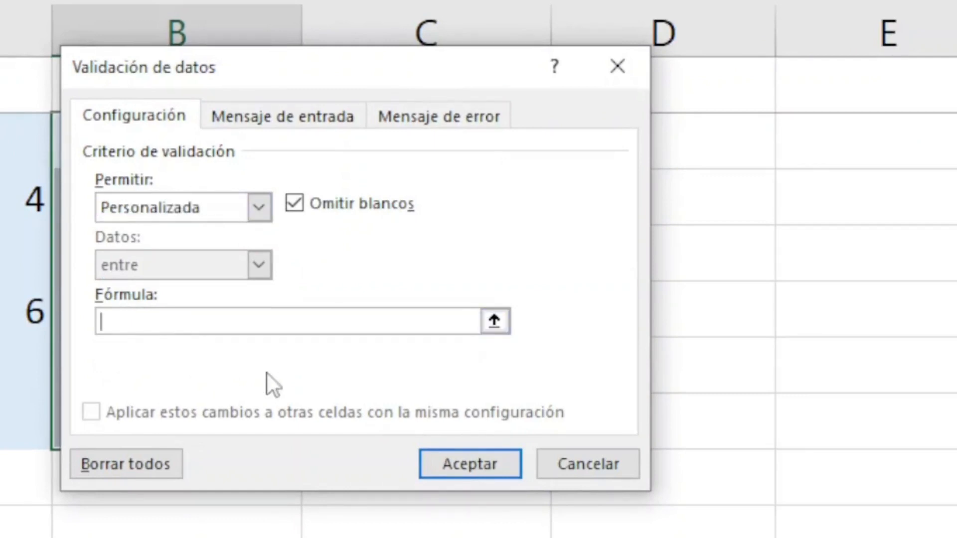
{"action": "type", "text": "=ES.IMP"}
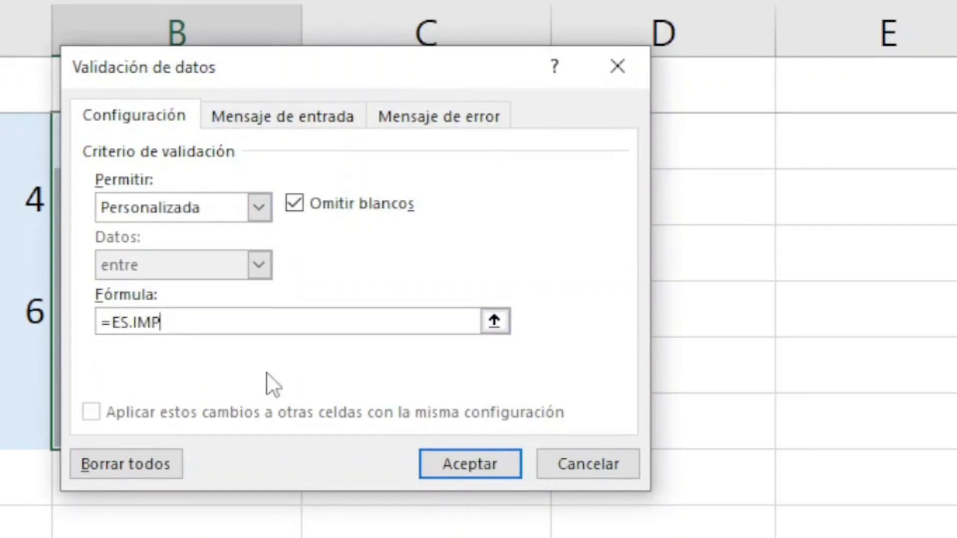
{"action": "type", "text": "AR("}
{"action": "left_click_drag", "start_coordinate": [340, 71], "coordinate": [563, 65]}
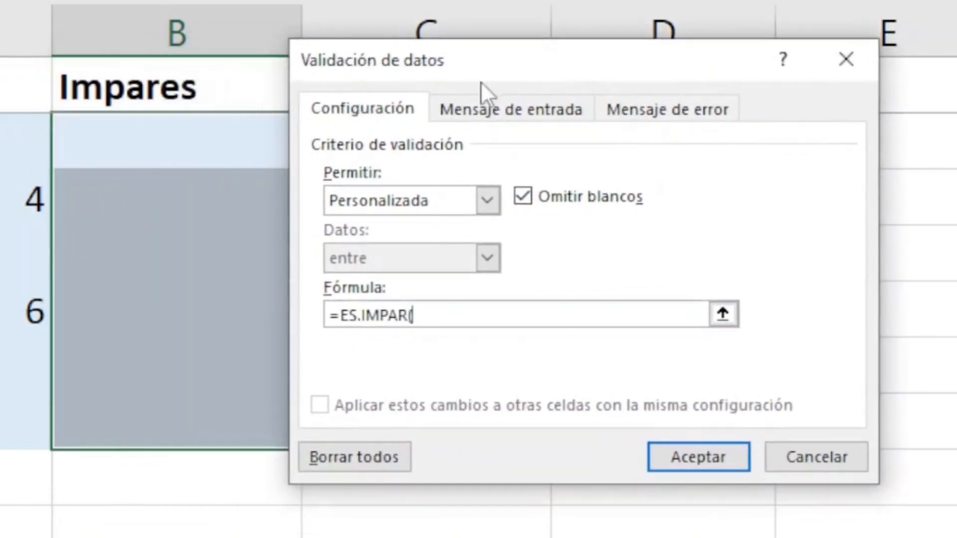
{"action": "left_click", "coordinate": [234, 144]}
{"action": "type", "text": ")"}
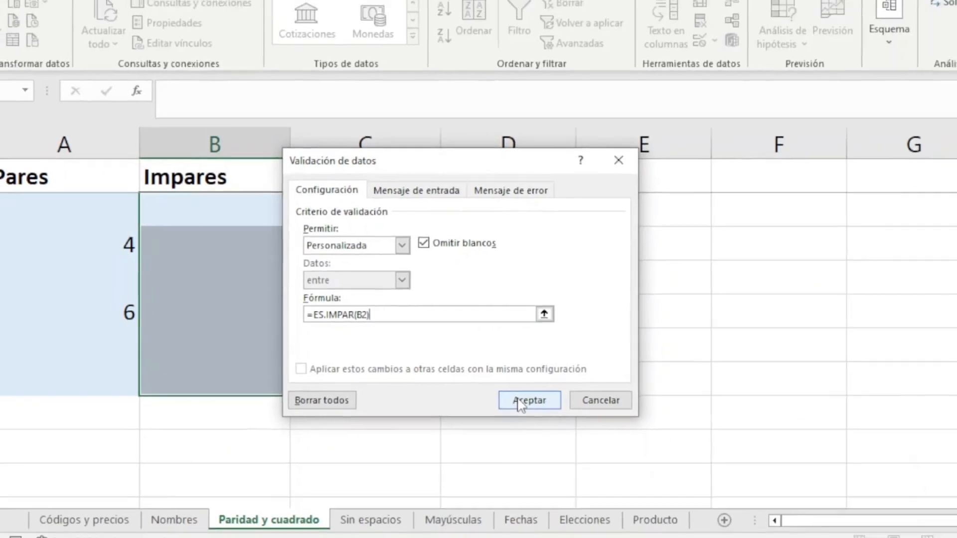
{"action": "left_click", "coordinate": [518, 400]}
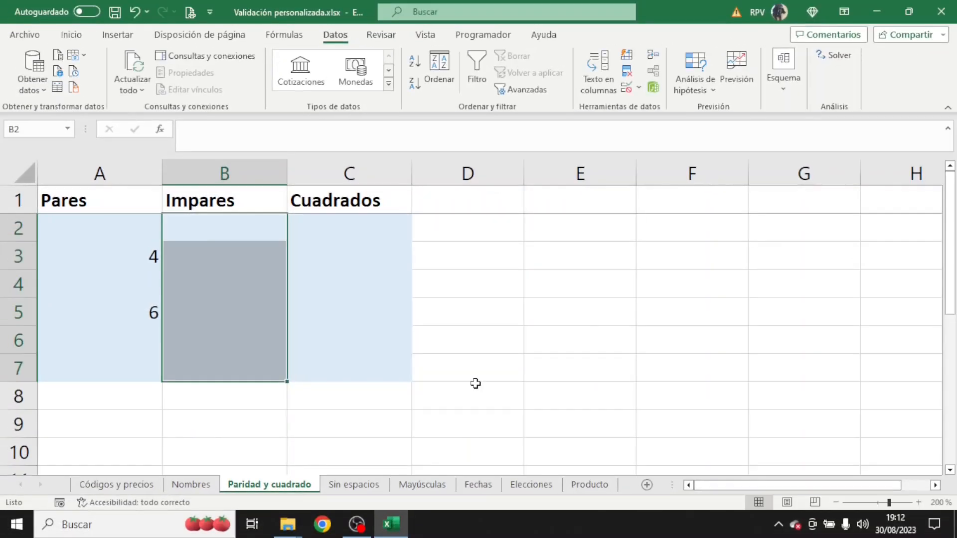
Enter the odd numbers 5 in B2 and 7 in B4 of the Impares column
{"action": "left_click", "coordinate": [263, 229]}
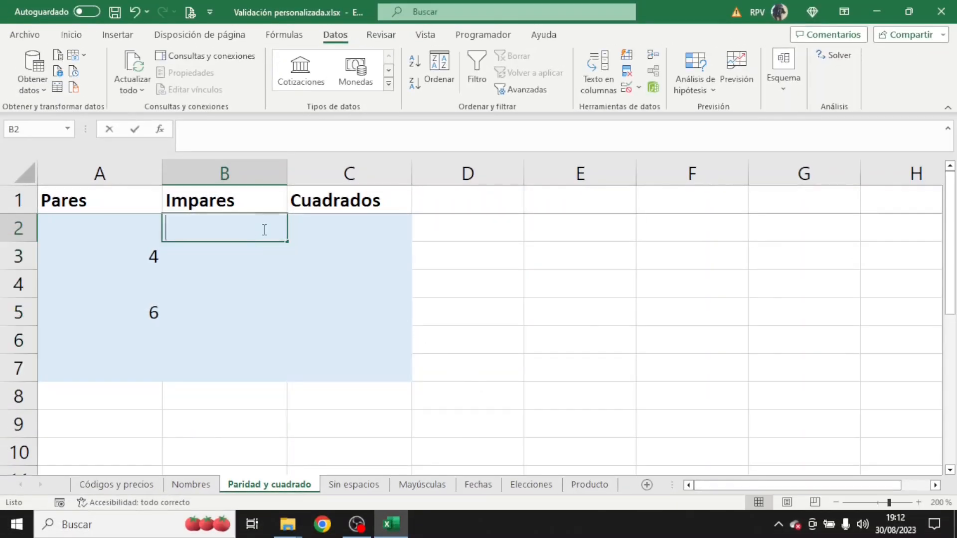
{"action": "type", "text": "5"}
{"action": "key", "text": "Return"}
{"action": "key", "text": "Return"}
{"action": "type", "text": "7"}
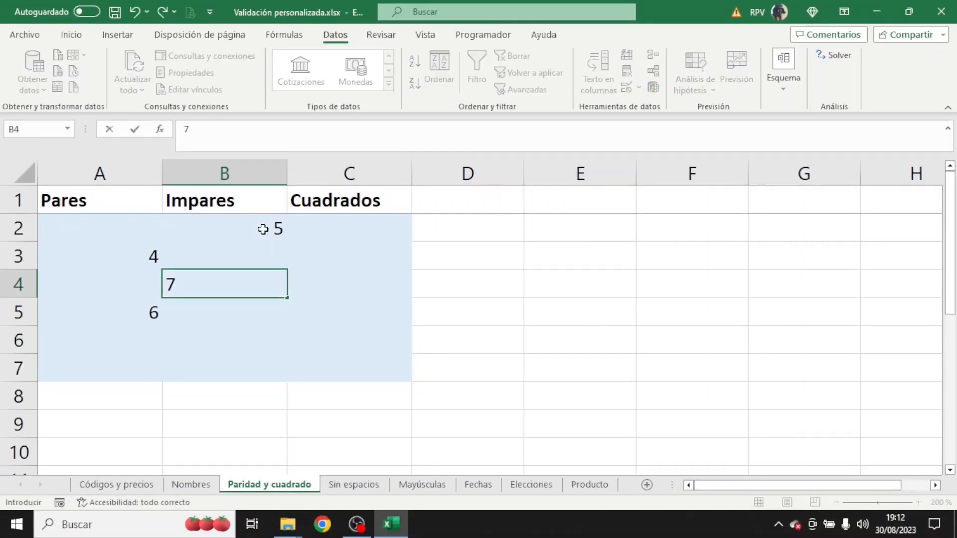
{"action": "key", "text": "Return"}
Test the Impares rule by trying to enter the even number 2 in B6, and cancel the entry
{"action": "key", "text": "Return"}
{"action": "type", "text": "2"}
{"action": "key", "text": "Return"}
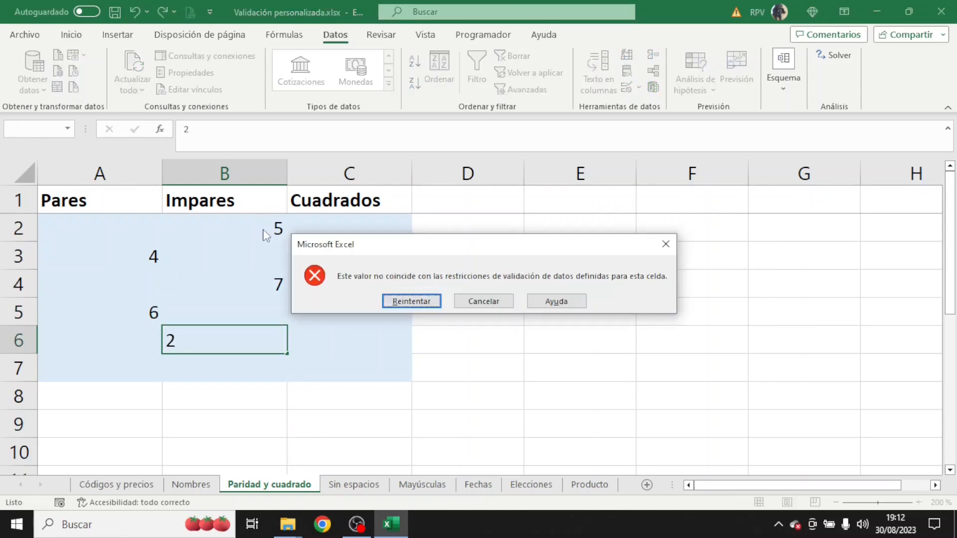
{"action": "left_click", "coordinate": [485, 302]}
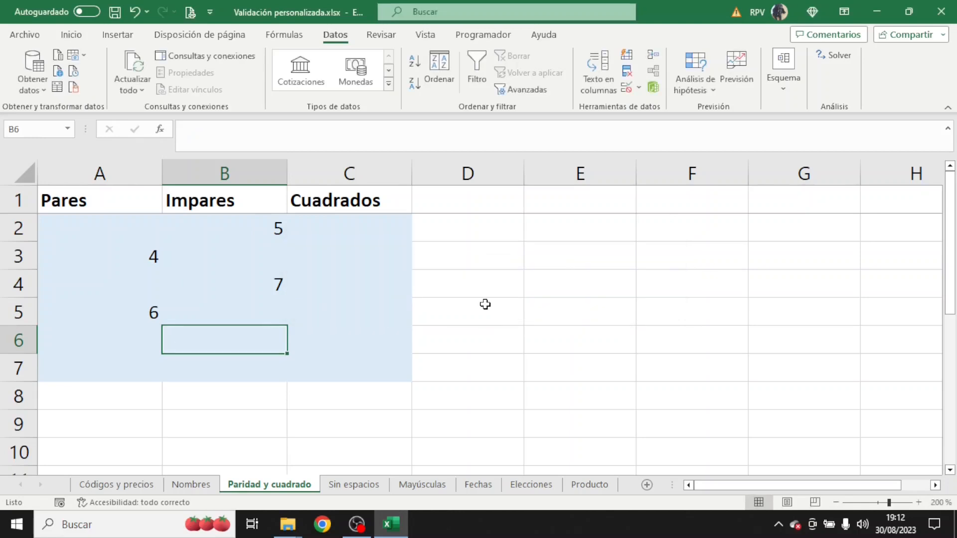
Replace the validation formula of the Pares cells A2:A7 with =RESIDUO(A2;2)=0
{"action": "left_click_drag", "start_coordinate": [139, 222], "coordinate": [136, 364]}
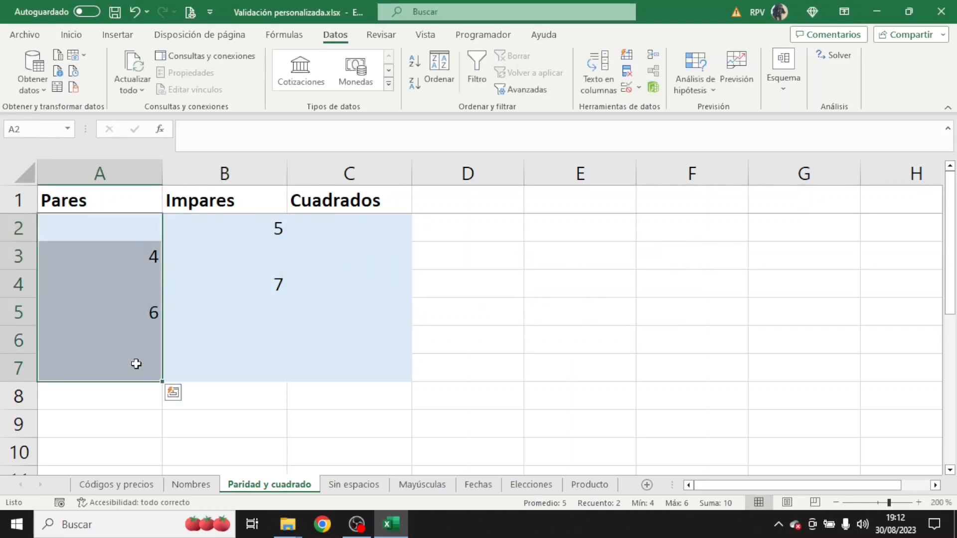
{"action": "left_click", "coordinate": [638, 88]}
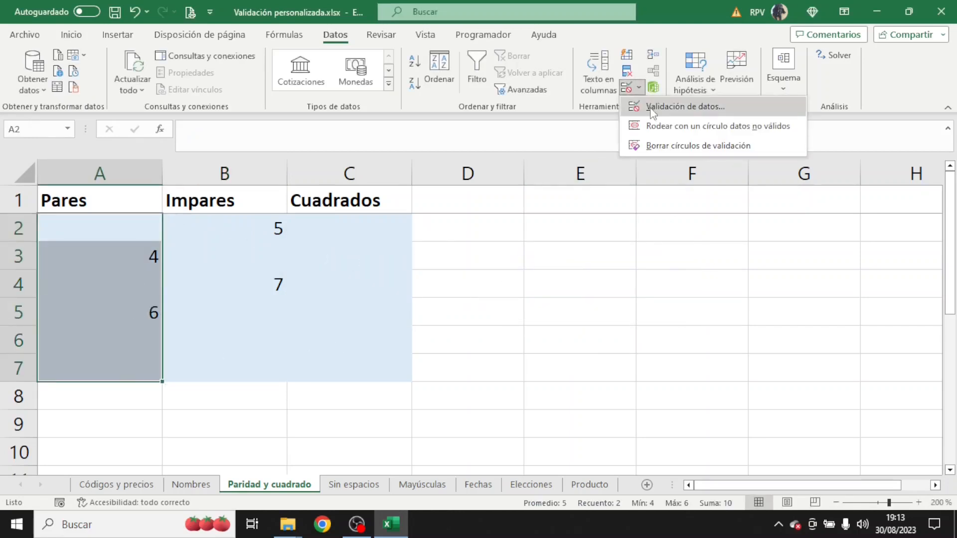
{"action": "left_click", "coordinate": [651, 108]}
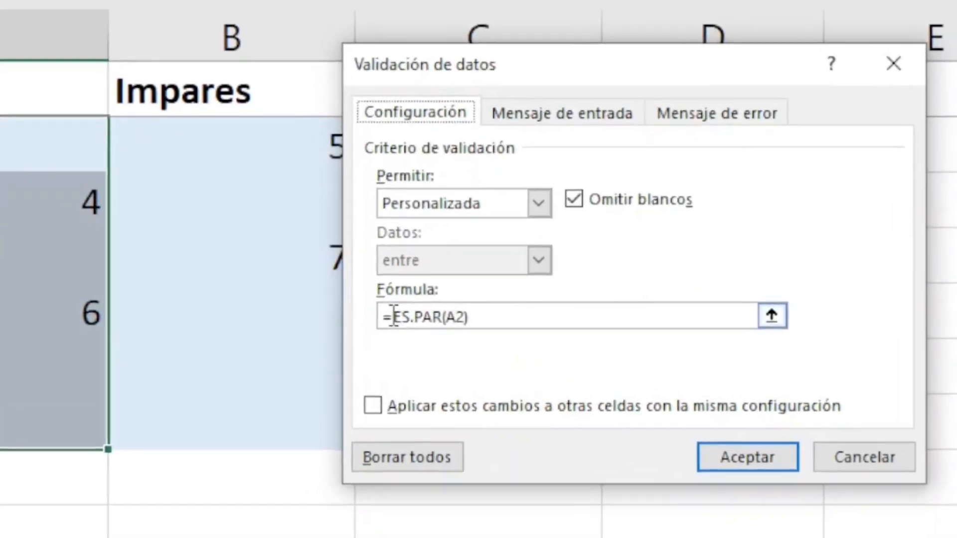
{"action": "left_click_drag", "start_coordinate": [394, 316], "coordinate": [619, 314]}
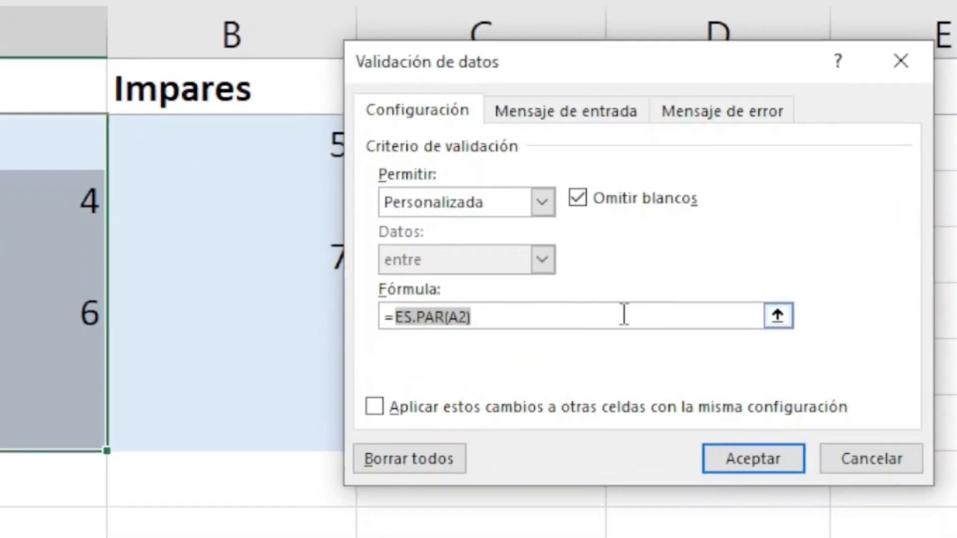
{"action": "key", "text": "BackSpace"}
{"action": "type", "text": "R"}
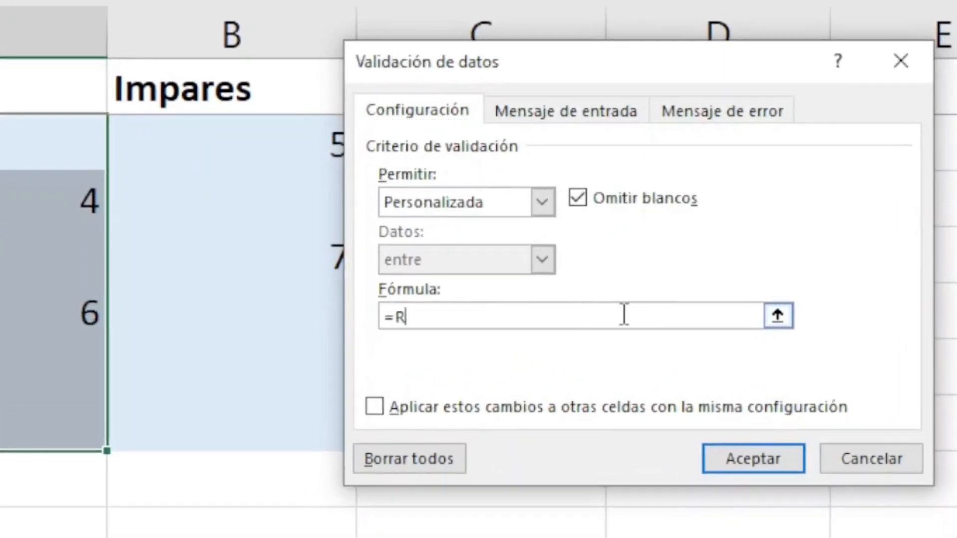
{"action": "type", "text": "ESIDUO("}
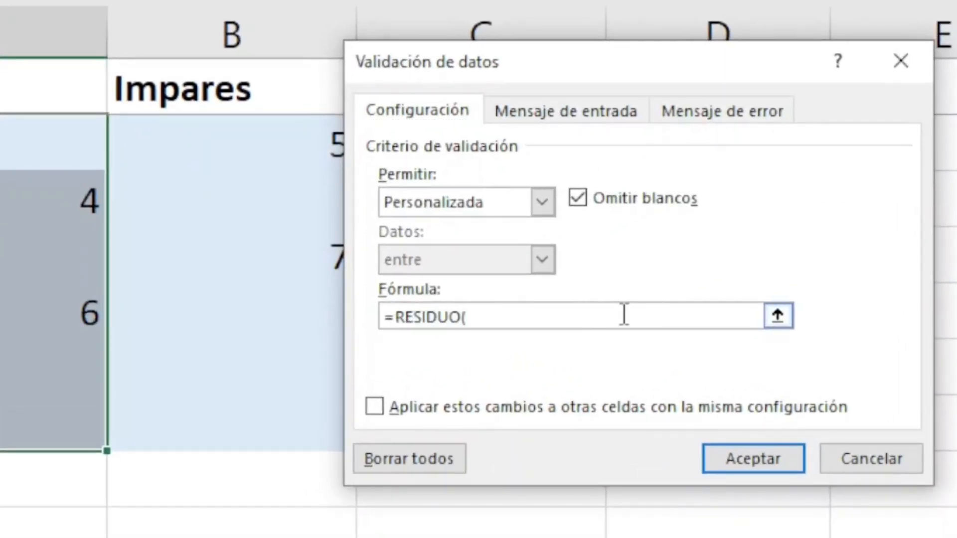
{"action": "left_click", "coordinate": [59, 146]}
{"action": "type", "text": ";2)="}
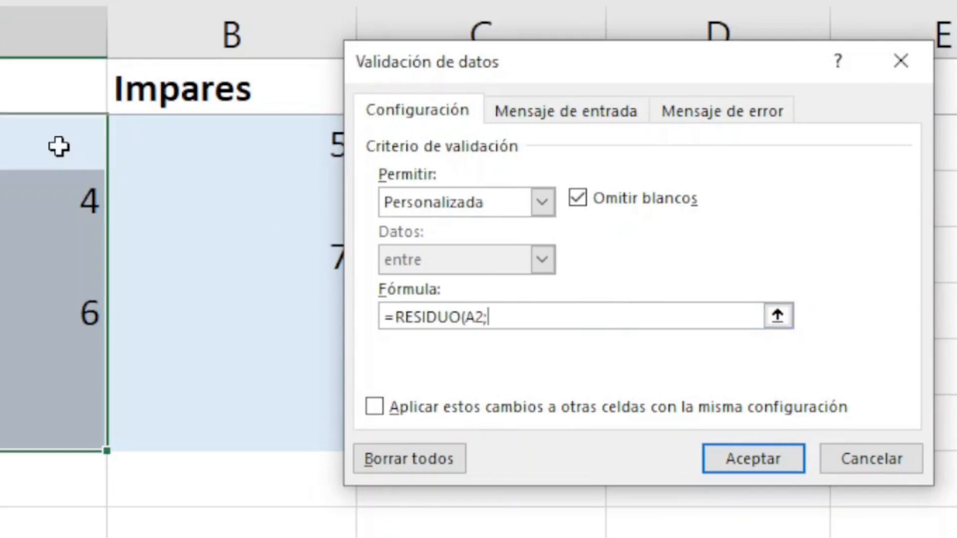
{"action": "type", "text": "0"}
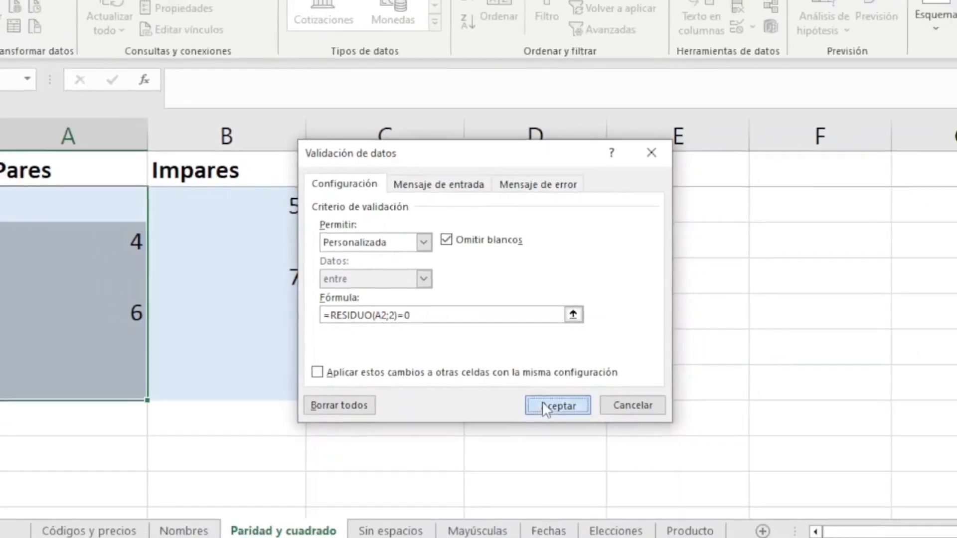
{"action": "left_click", "coordinate": [543, 404]}
Enter the even number 8 in A4 of the Pares column
{"action": "left_click", "coordinate": [136, 283]}
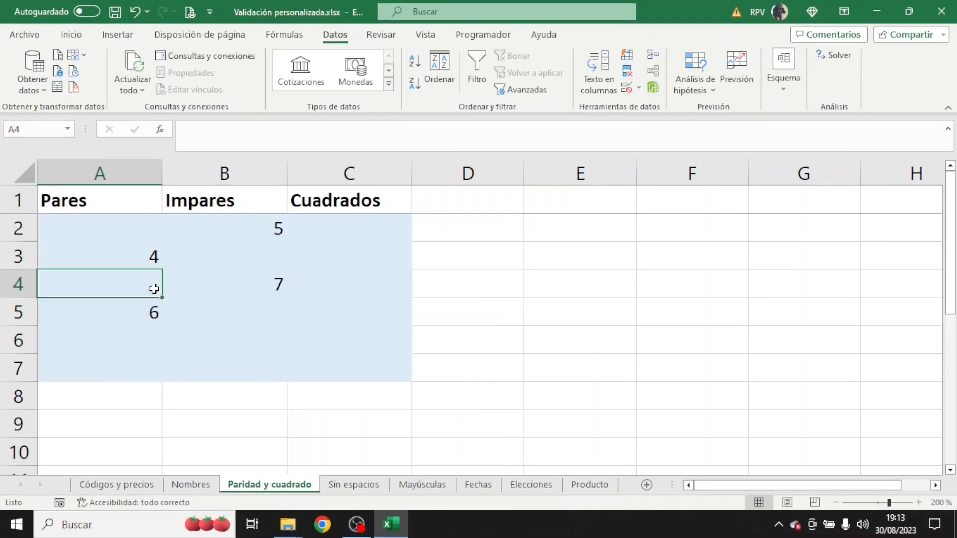
{"action": "type", "text": "8"}
{"action": "key", "text": "Return"}
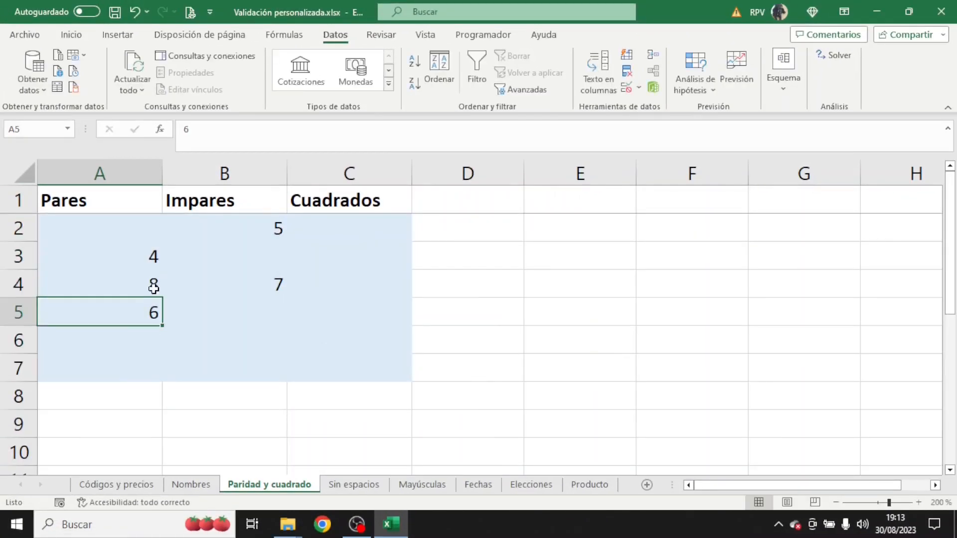
Test the new Pares rule by trying to enter the odd number 3 in A7, and cancel the entry
{"action": "left_click", "coordinate": [138, 367]}
{"action": "type", "text": "3"}
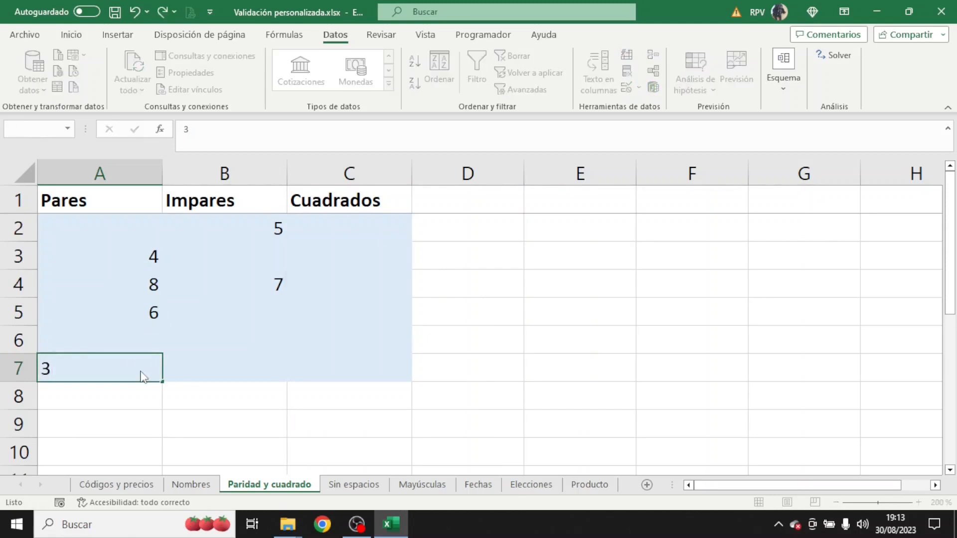
{"action": "key", "text": "Return"}
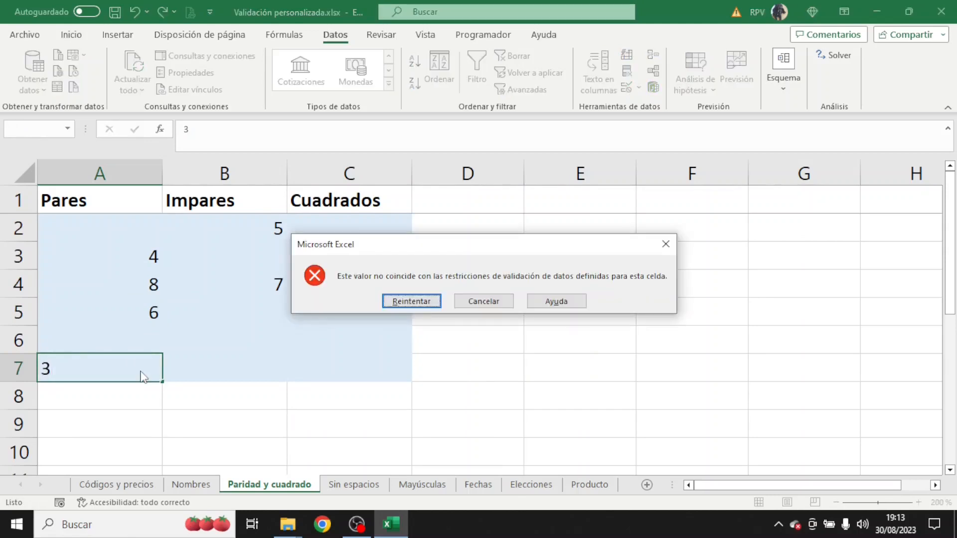
{"action": "left_click", "coordinate": [481, 301]}
Replace the validation formula of the Impares cells B2:B7 with =RESIDUO(B2;2)<>0
{"action": "left_click_drag", "start_coordinate": [277, 232], "coordinate": [276, 358]}
{"action": "left_click", "coordinate": [639, 88]}
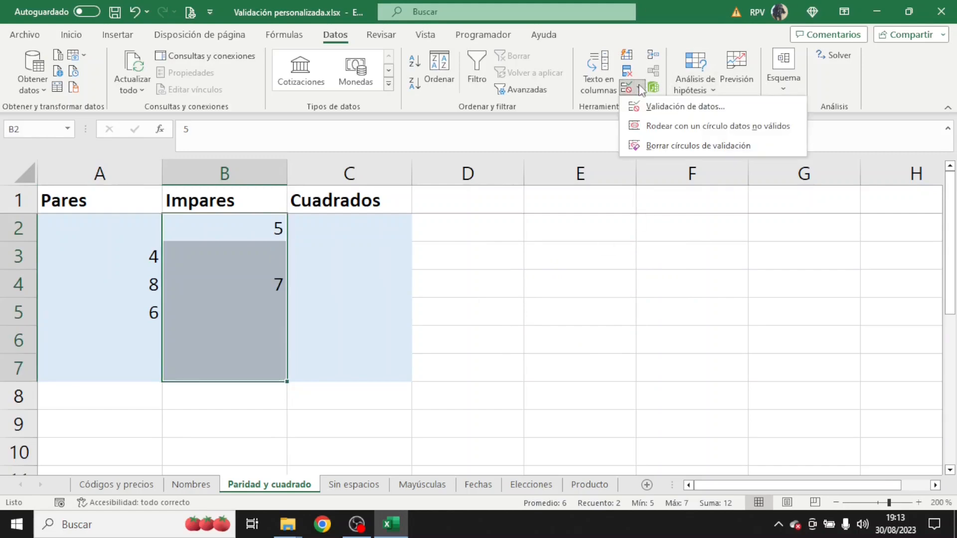
{"action": "left_click", "coordinate": [663, 104]}
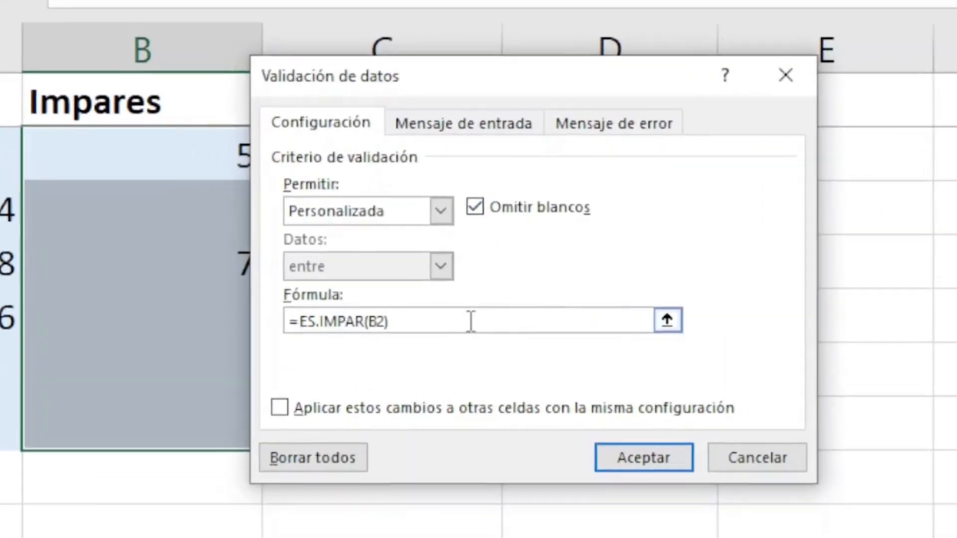
{"action": "left_click_drag", "start_coordinate": [359, 315], "coordinate": [308, 318]}
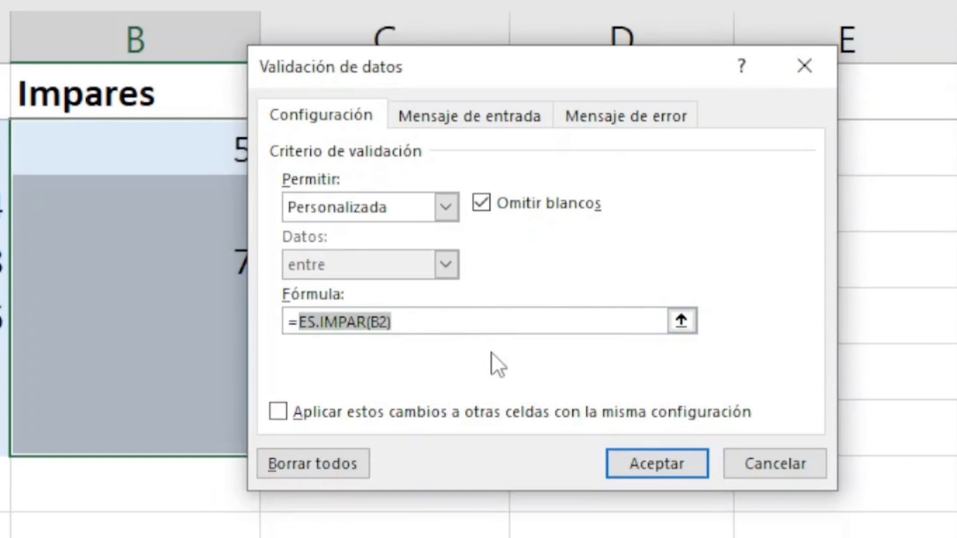
{"action": "type", "text": "RESIDUO"}
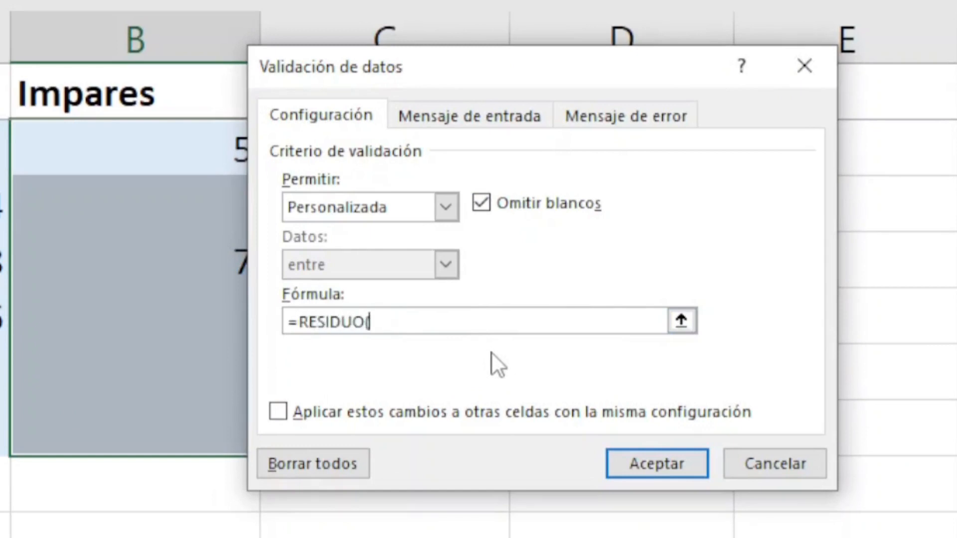
{"action": "type", "text": "("}
{"action": "left_click", "coordinate": [171, 145]}
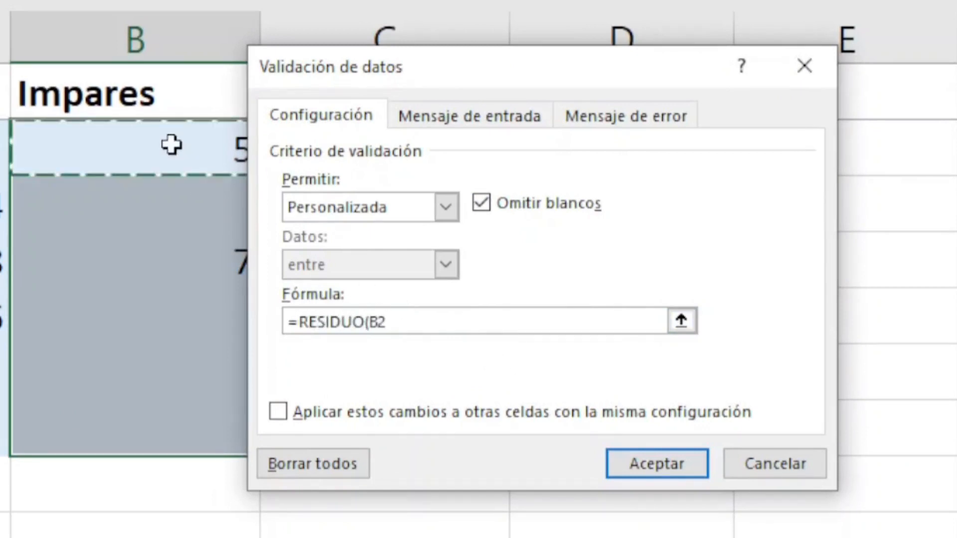
{"action": "type", "text": ";2)"}
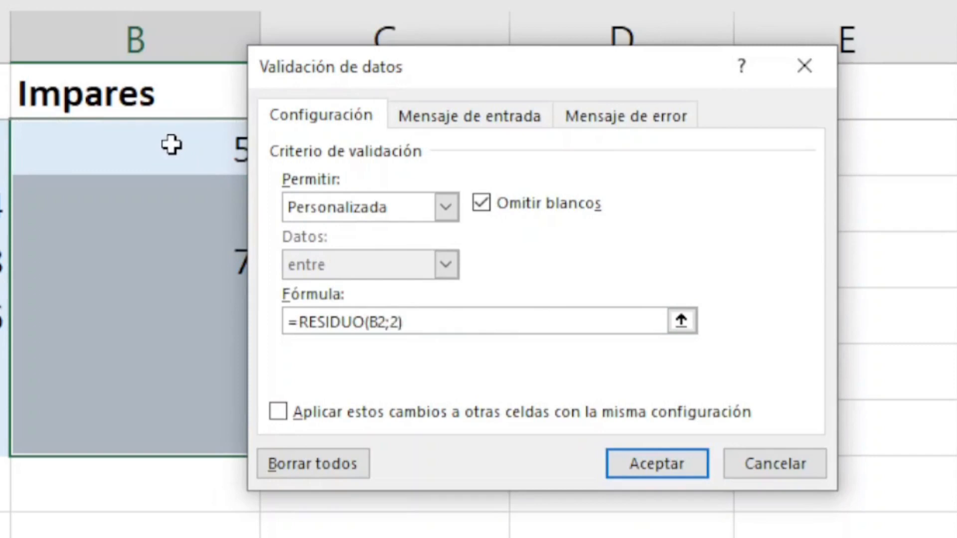
{"action": "type", "text": "<>0"}
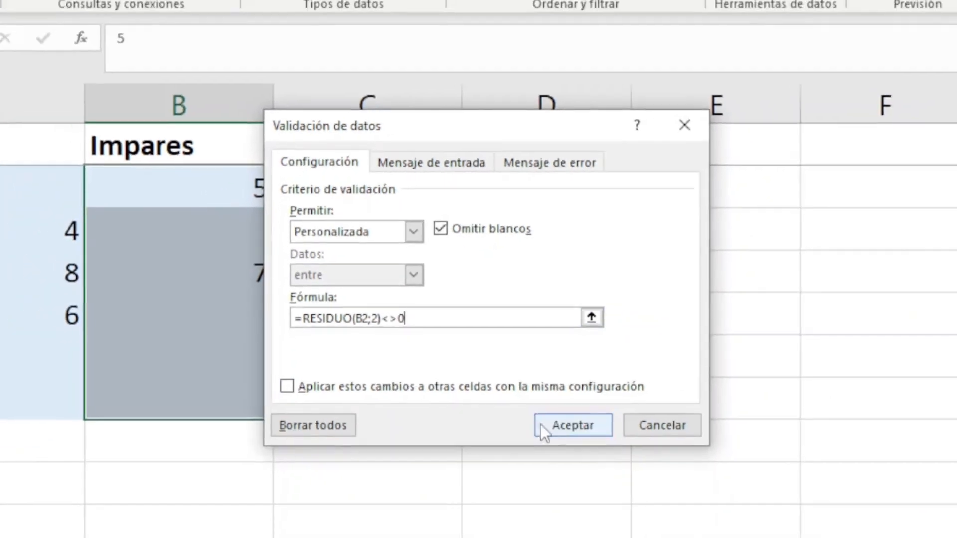
{"action": "left_click", "coordinate": [656, 463]}
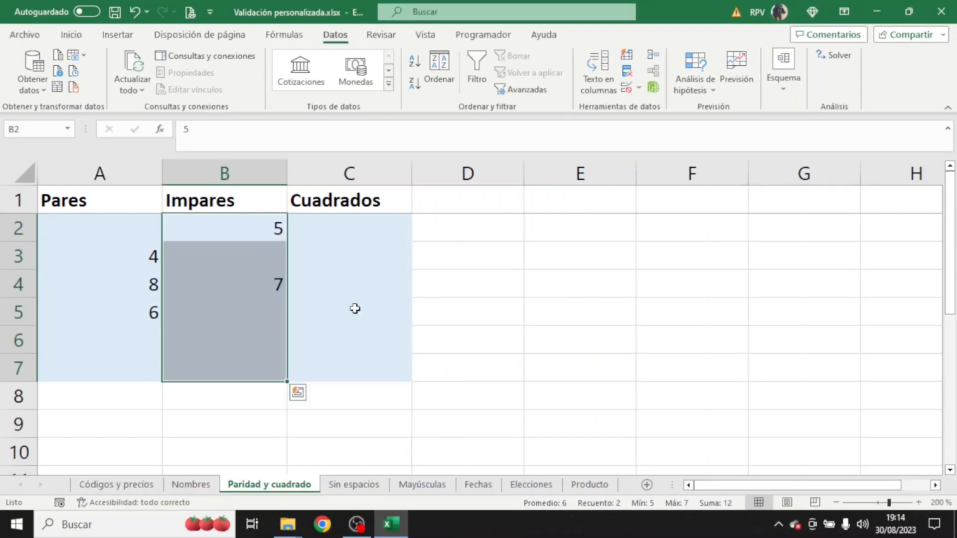
Enter the odd number 131 in B3 of the Impares column
{"action": "left_click", "coordinate": [263, 242]}
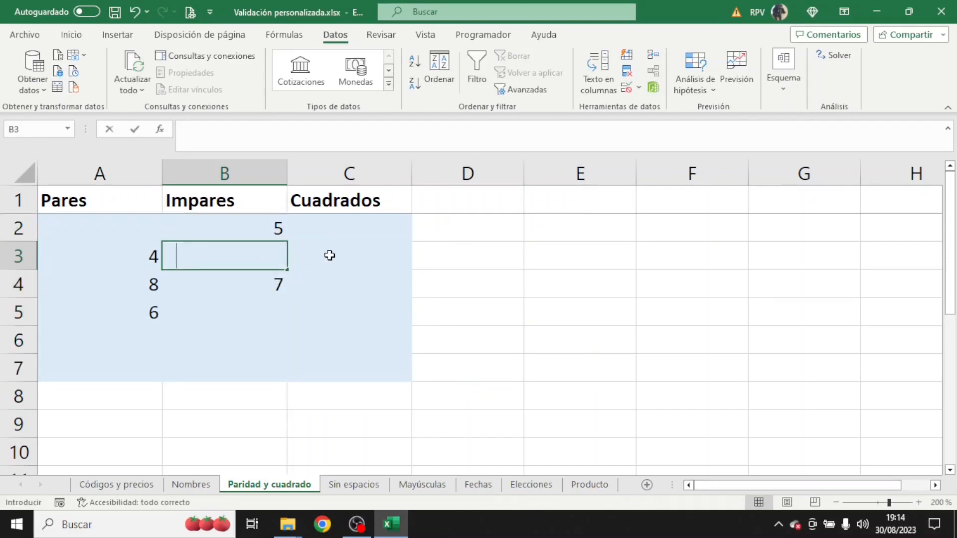
{"action": "type", "text": "131"}
{"action": "key", "text": "Return"}
{"action": "key", "text": "Return"}
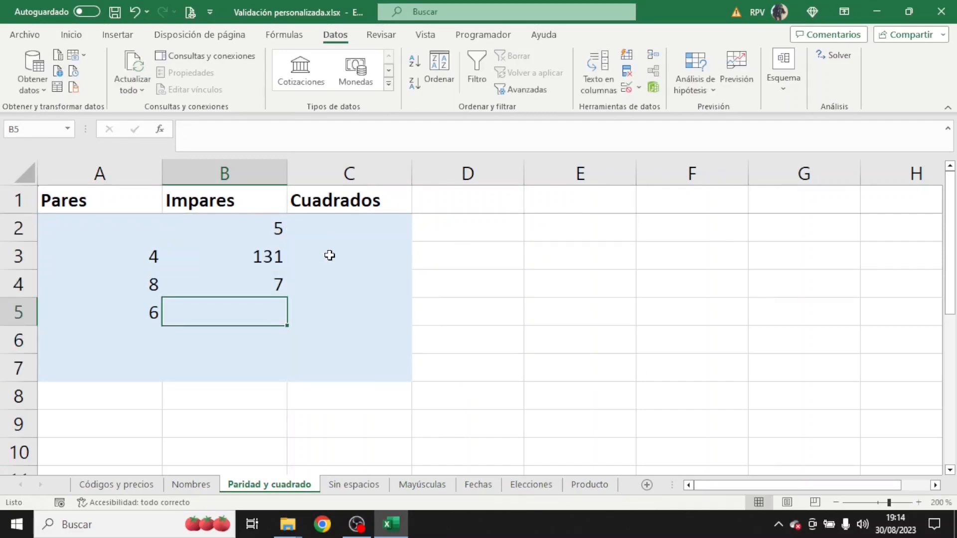
Test the new Impares rule by trying to enter the even number 22 in B5, and cancel the entry
{"action": "type", "text": "22"}
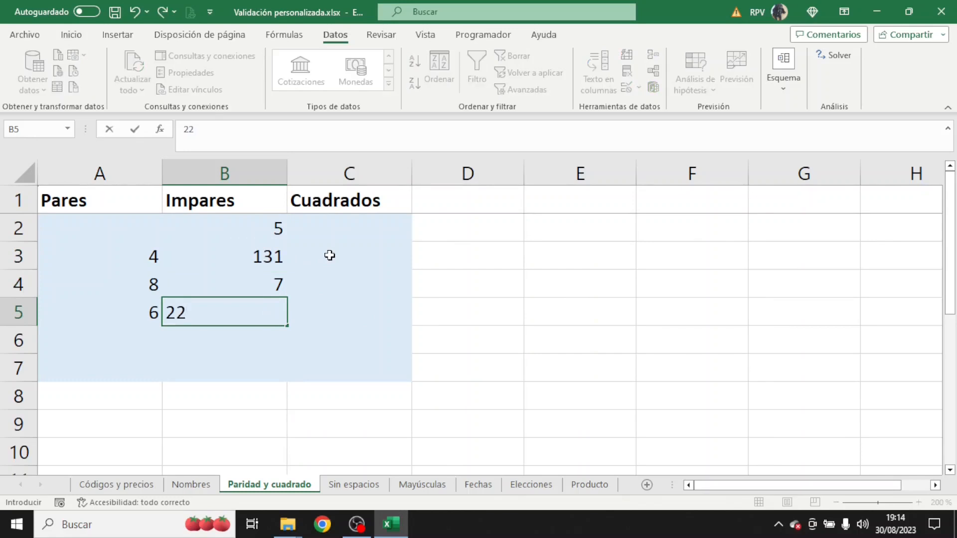
{"action": "key", "text": "Return"}
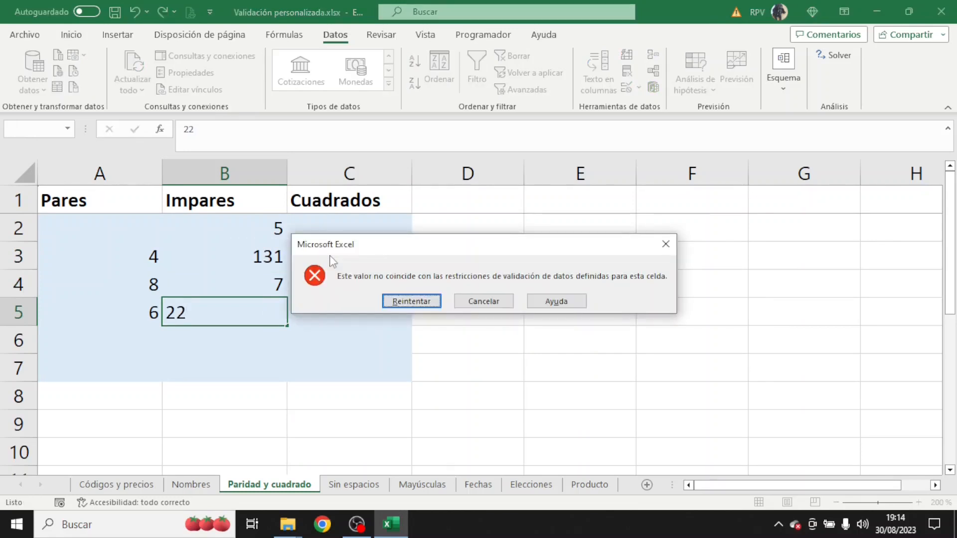
{"action": "key", "text": "Escape"}
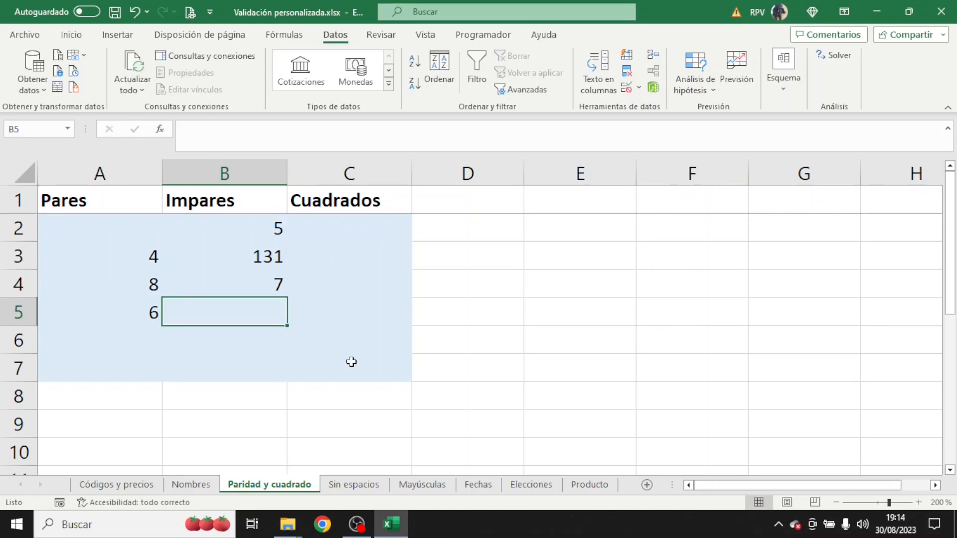
Open data validation for the Cuadrados cells C2:C7 and set the allowed criterion to Personalizada
{"action": "left_click_drag", "start_coordinate": [354, 228], "coordinate": [378, 364]}
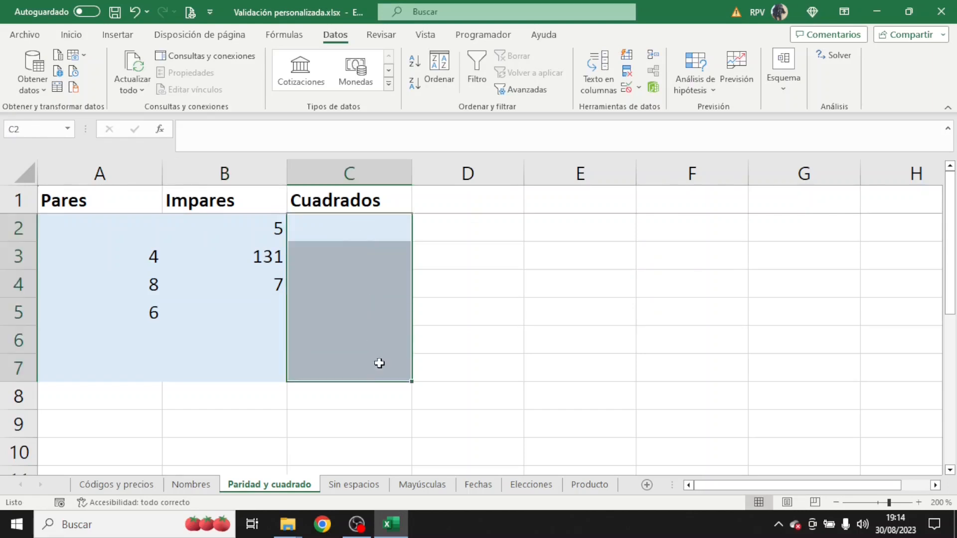
{"action": "left_click", "coordinate": [639, 88]}
{"action": "left_click", "coordinate": [660, 104]}
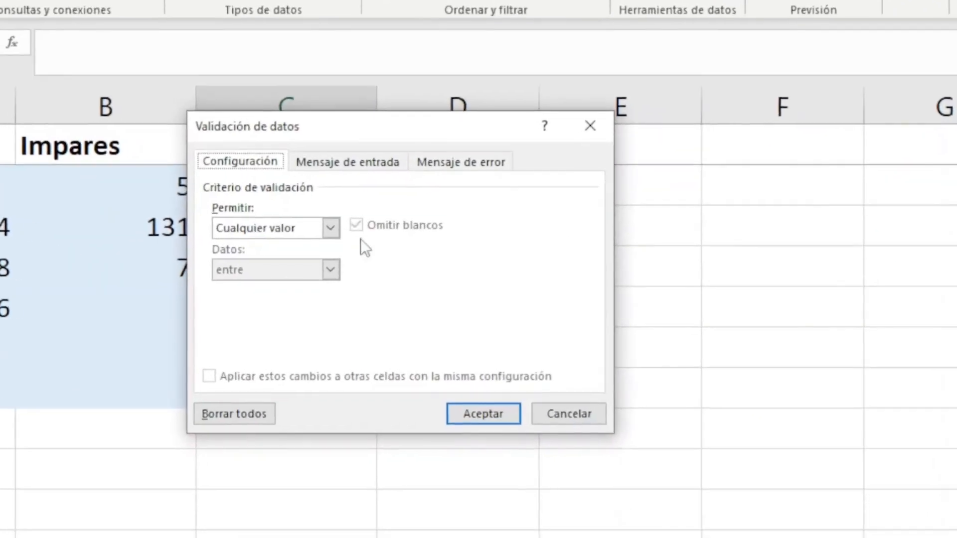
{"action": "left_click", "coordinate": [379, 257]}
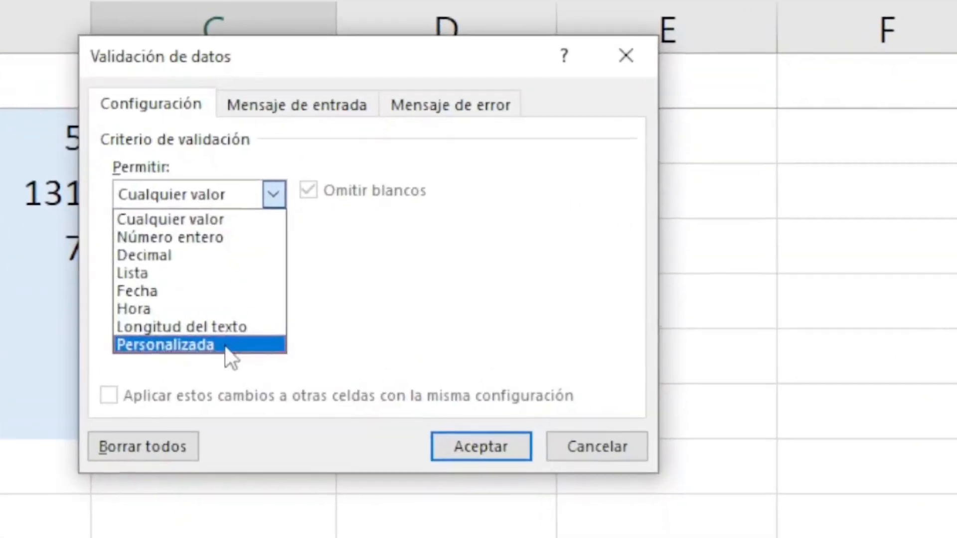
{"action": "left_click", "coordinate": [269, 341]}
Enter =RESIDUO(RAIZ(C2);1)=0 as the validation formula of the Cuadrados cells and apply the rule
{"action": "left_click", "coordinate": [233, 309]}
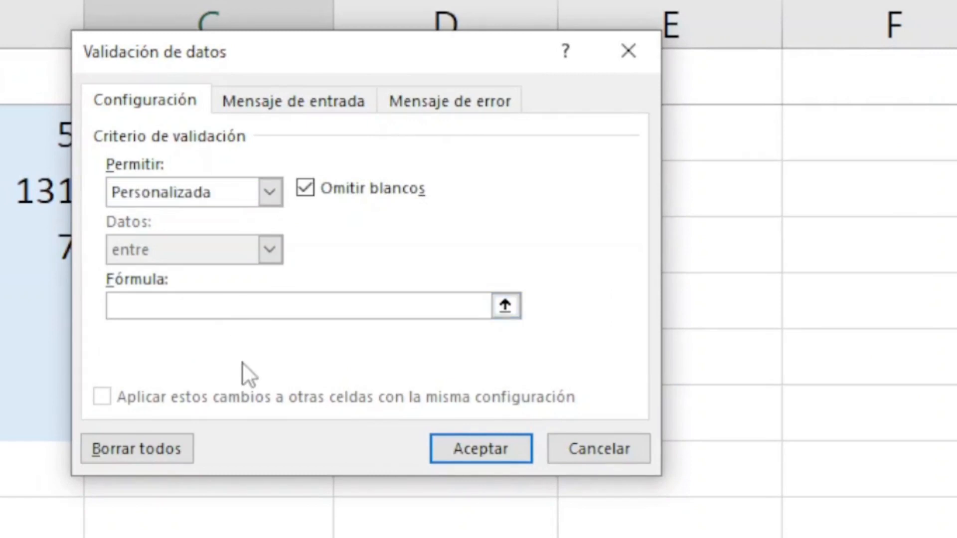
{"action": "type", "text": "=RESIDUO"}
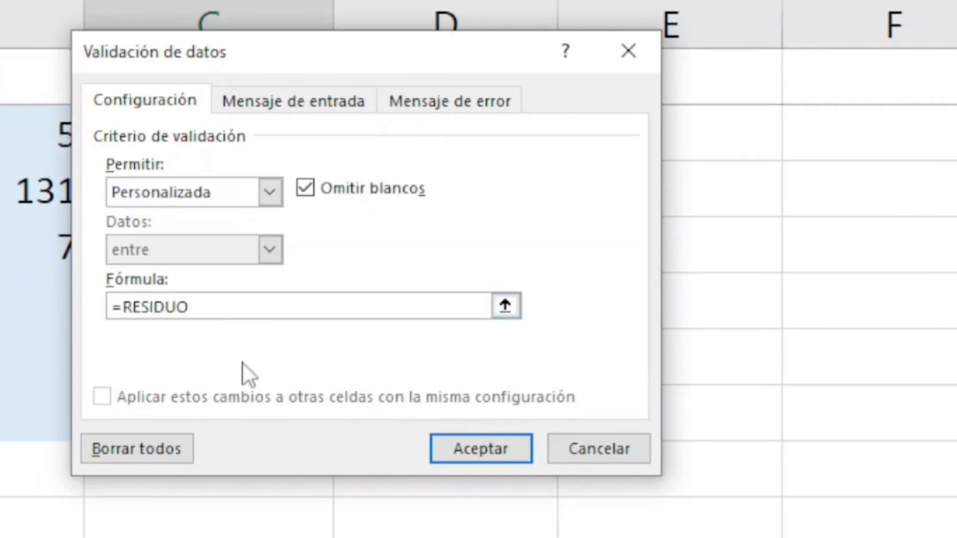
{"action": "type", "text": "(RAIZ("}
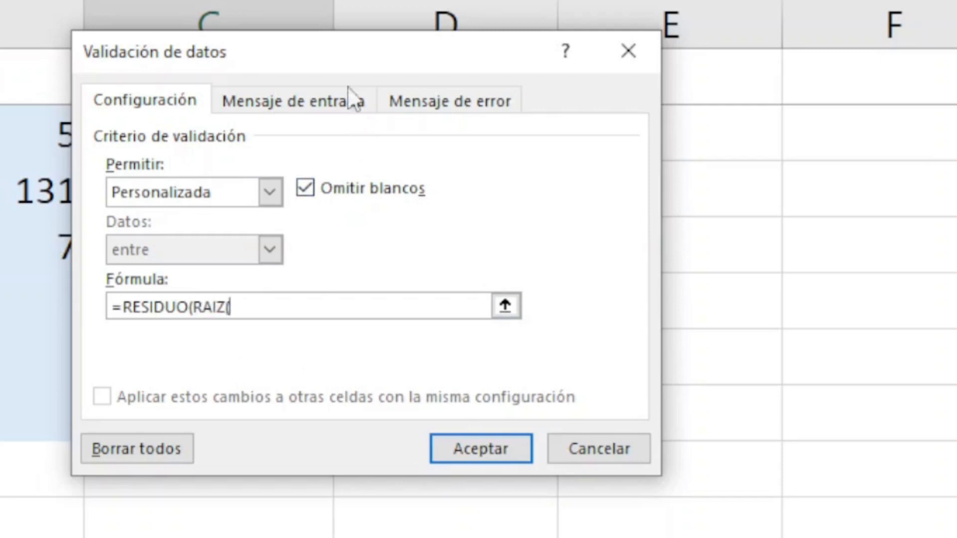
{"action": "left_click_drag", "start_coordinate": [339, 59], "coordinate": [623, 64]}
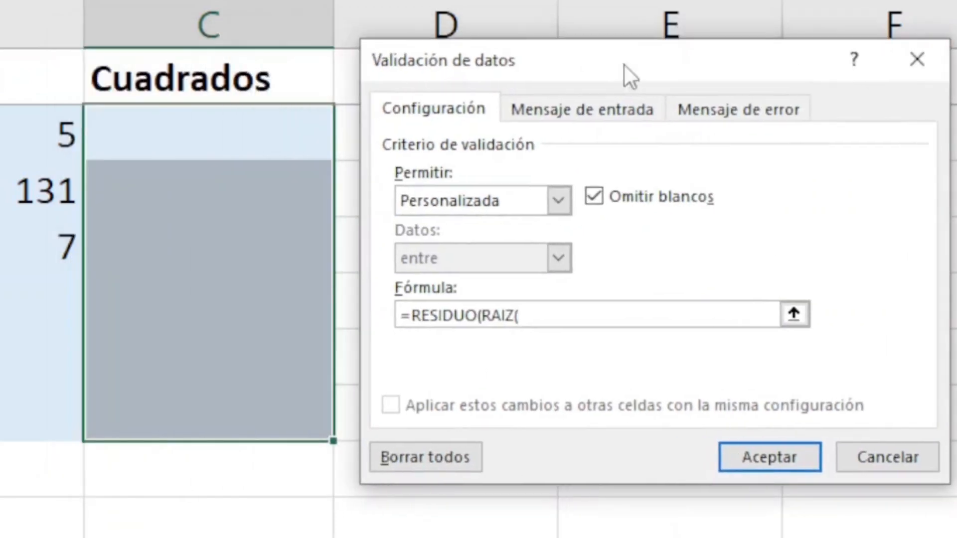
{"action": "left_click", "coordinate": [245, 142]}
{"action": "type", "text": ");1"}
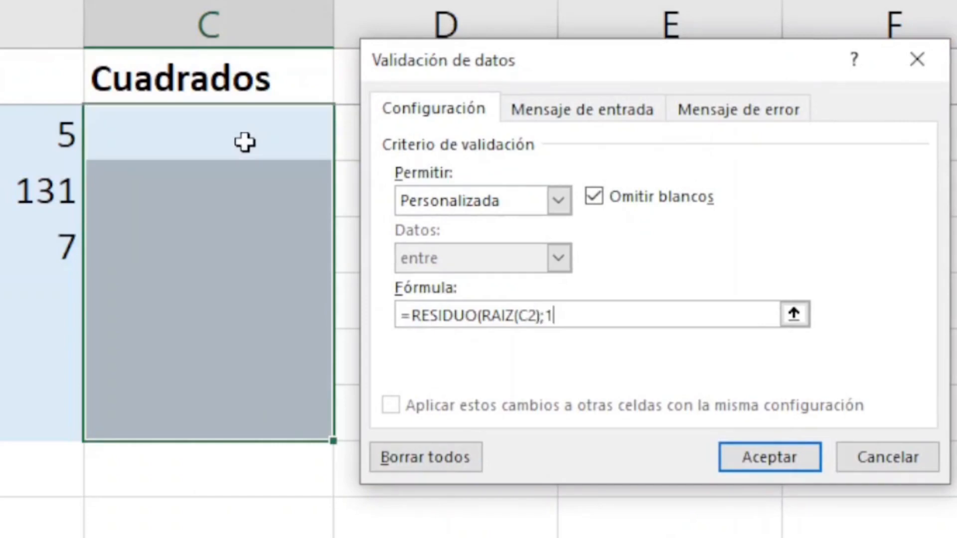
{"action": "type", "text": ")=0"}
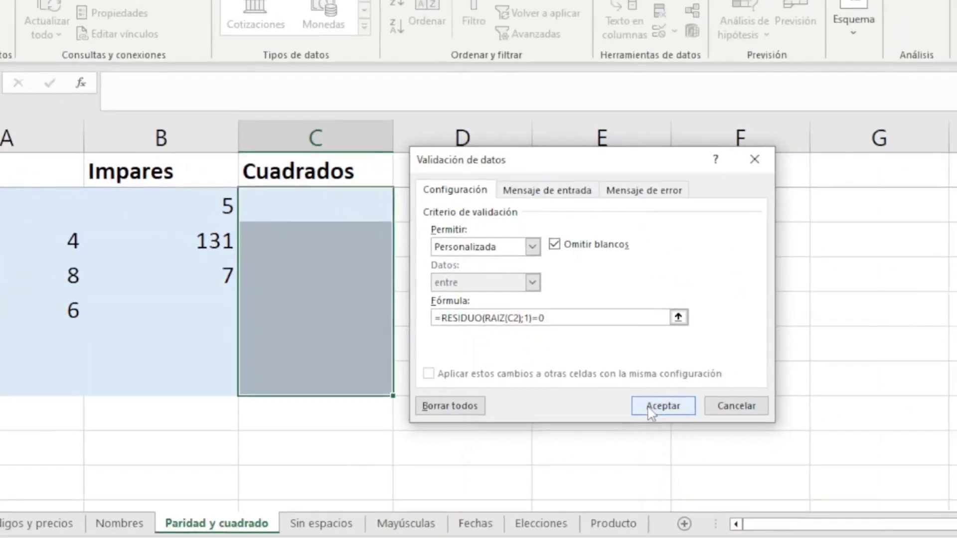
{"action": "left_click", "coordinate": [650, 408]}
Test the Cuadrados rule by trying to enter 30 in C4, and cancel the entry
{"action": "left_click", "coordinate": [352, 275]}
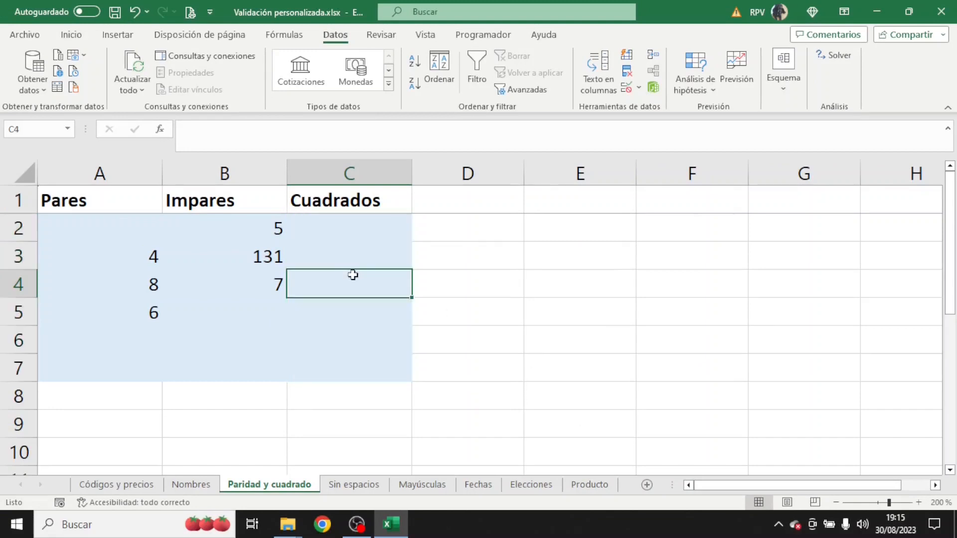
{"action": "type", "text": "30"}
{"action": "key", "text": "Return"}
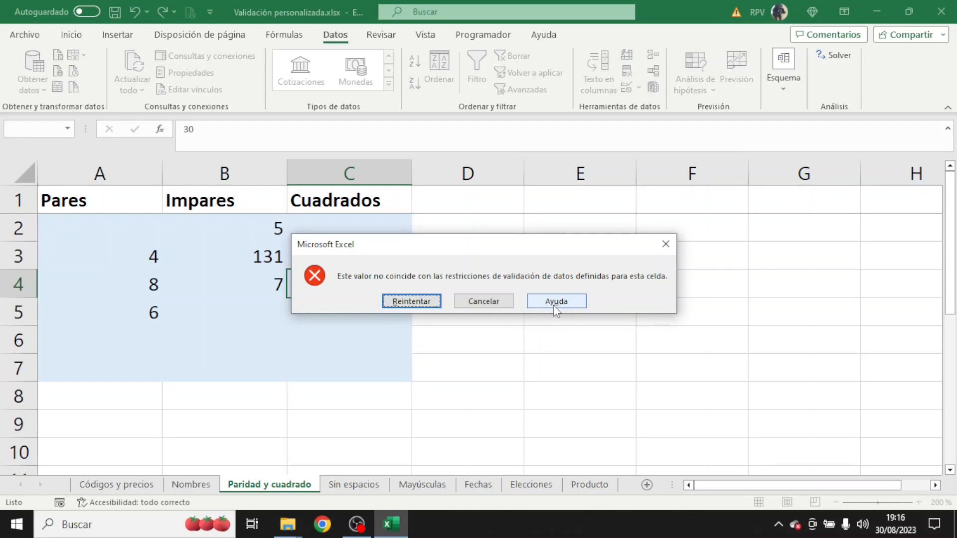
{"action": "left_click", "coordinate": [504, 301]}
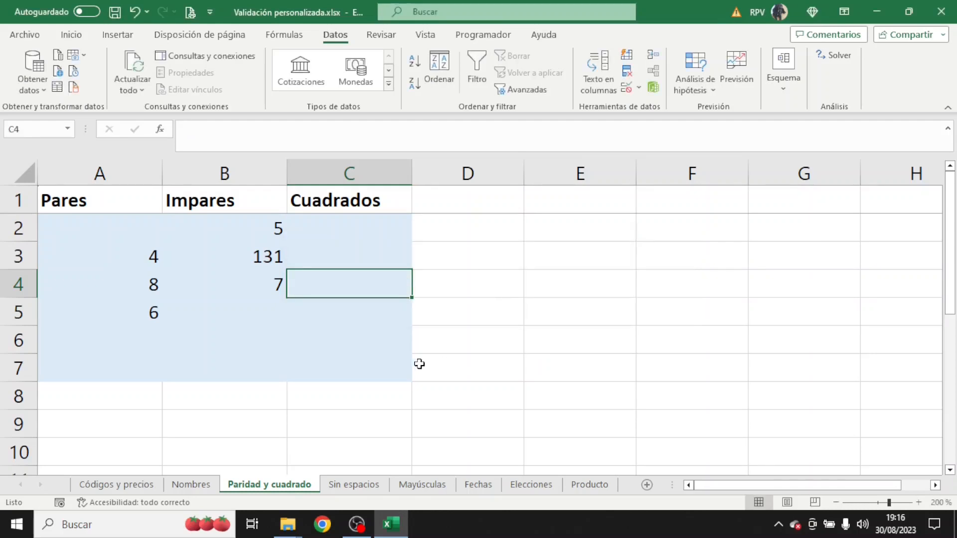
Enter the perfect squares 16 in C7 and 225 in C4 of the Cuadrados column
{"action": "left_click", "coordinate": [396, 368]}
{"action": "type", "text": "16"}
{"action": "key", "text": "Return"}
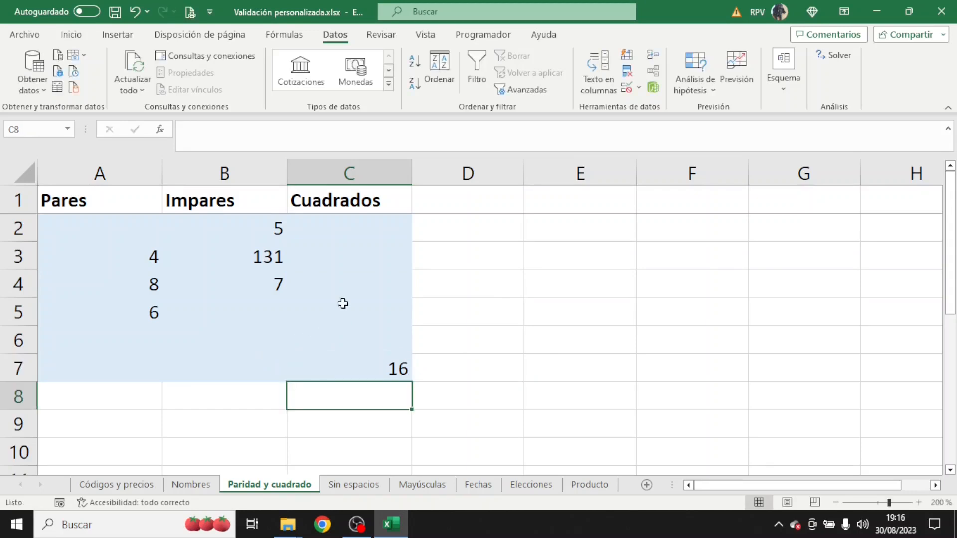
{"action": "left_click", "coordinate": [350, 285]}
{"action": "type", "text": "225"}
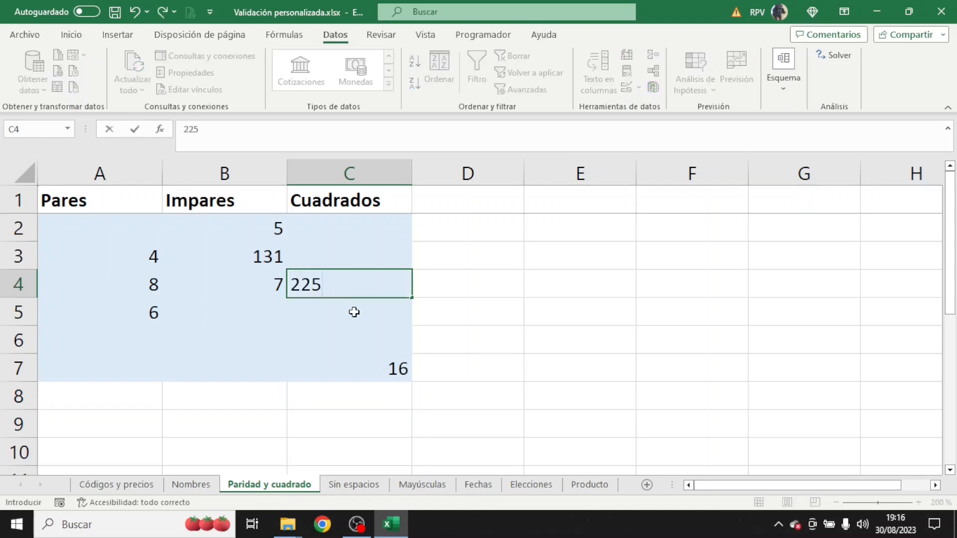
{"action": "key", "text": "Return"}
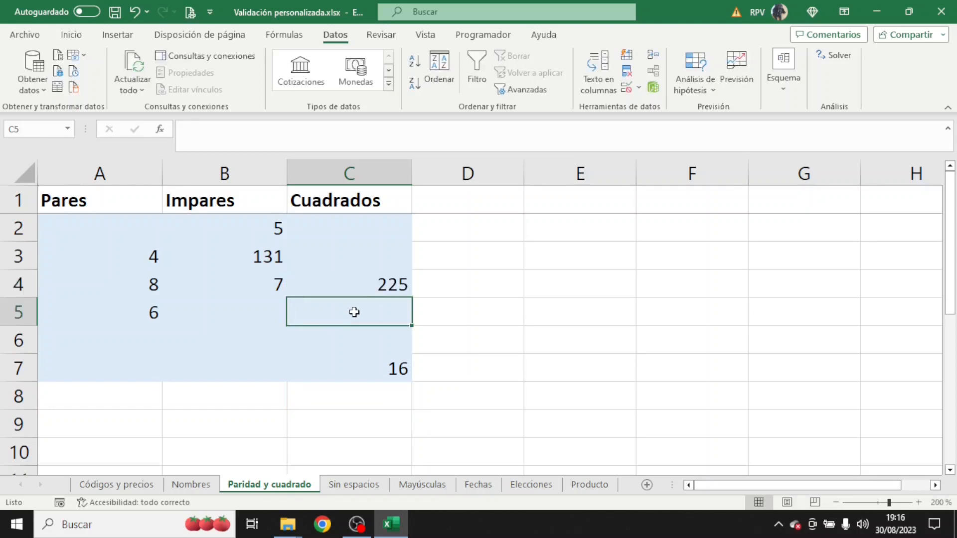
Test the Cuadrados rule by trying to enter 600 in C3, and cancel the entry
{"action": "left_click", "coordinate": [368, 256]}
{"action": "key", "text": "F2"}
{"action": "type", "text": "600"}
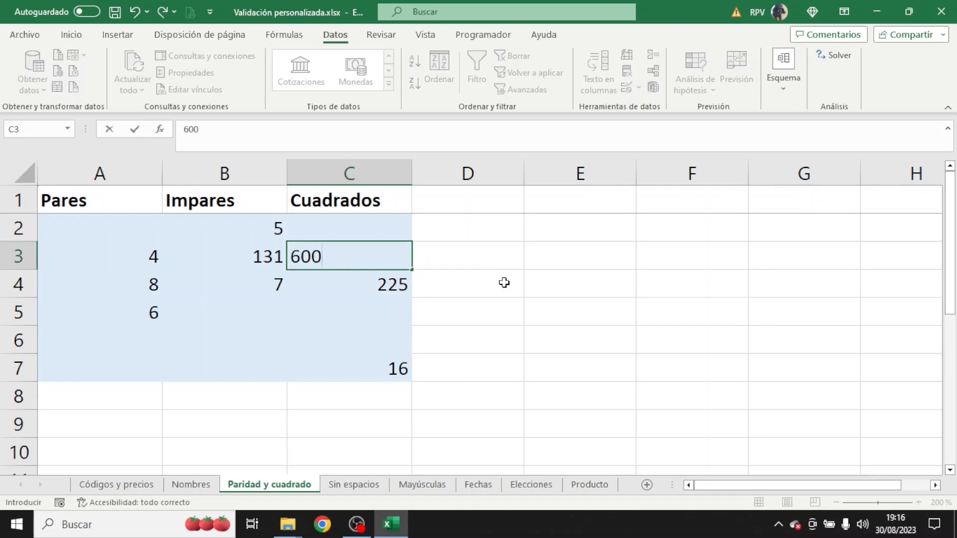
{"action": "key", "text": "Return"}
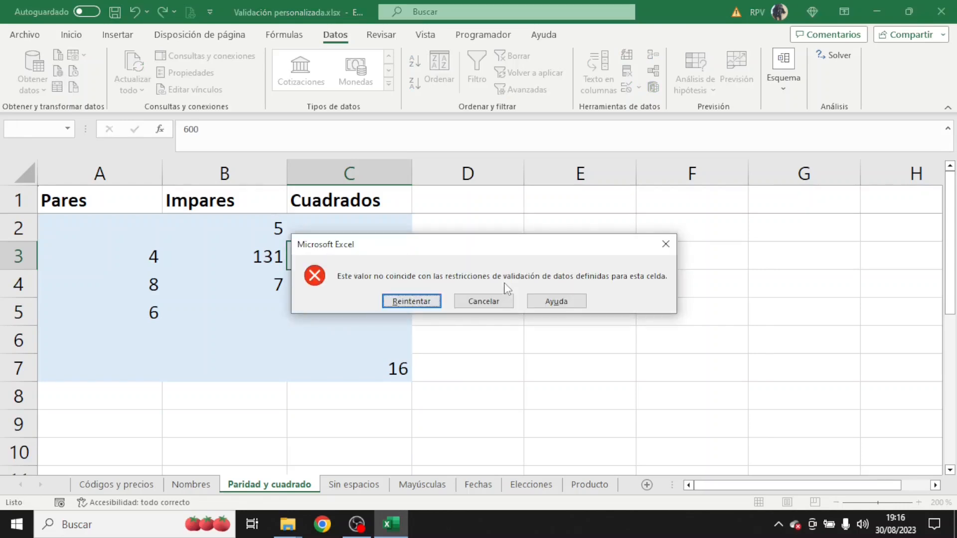
{"action": "left_click", "coordinate": [497, 301]}
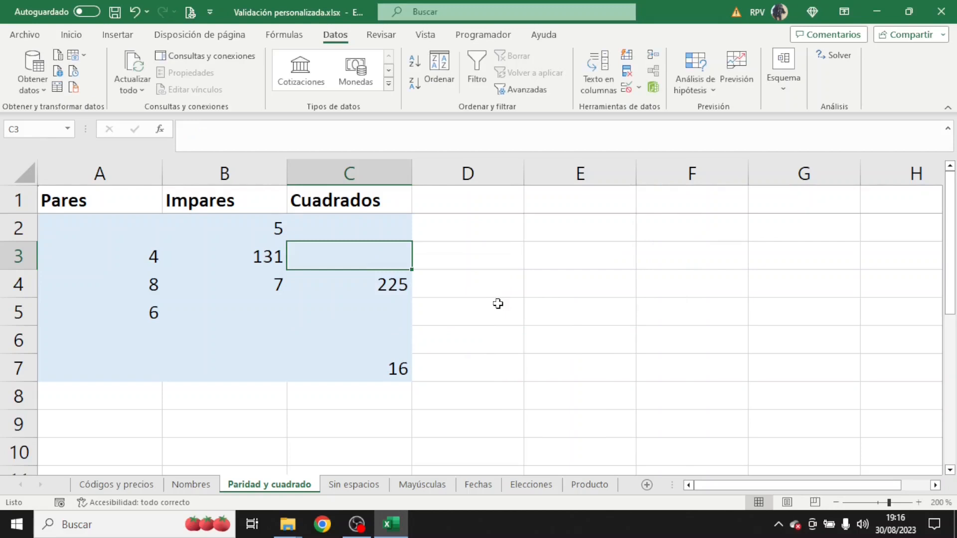
On the Sin espacios sheet, open data validation for A2:A7 and set the allowed criterion to Personalizada
{"action": "left_click", "coordinate": [353, 488]}
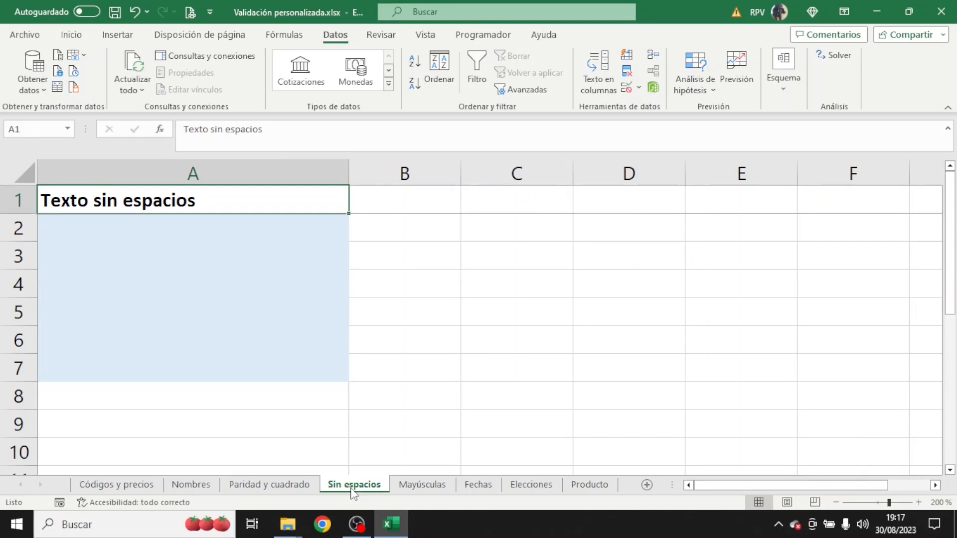
{"action": "left_click_drag", "start_coordinate": [324, 232], "coordinate": [326, 362]}
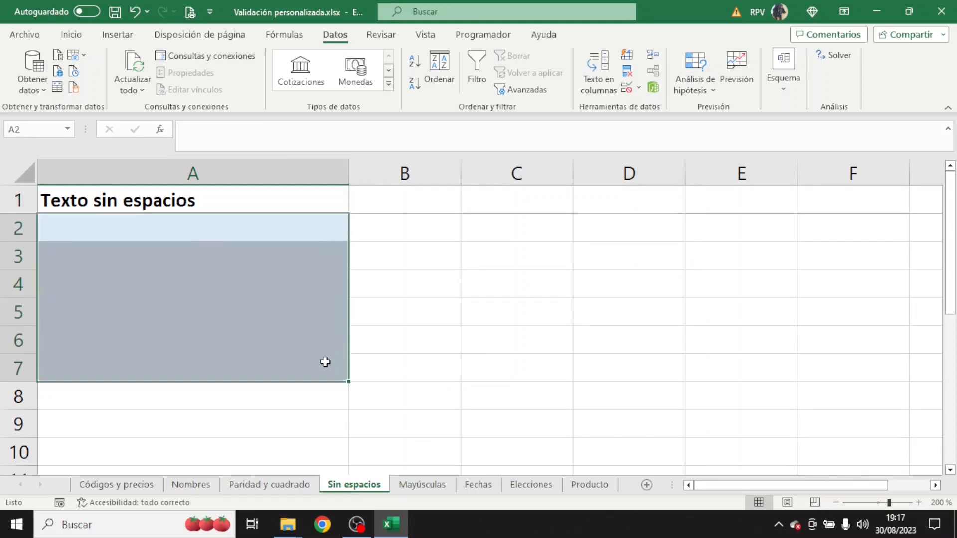
{"action": "left_click", "coordinate": [639, 88]}
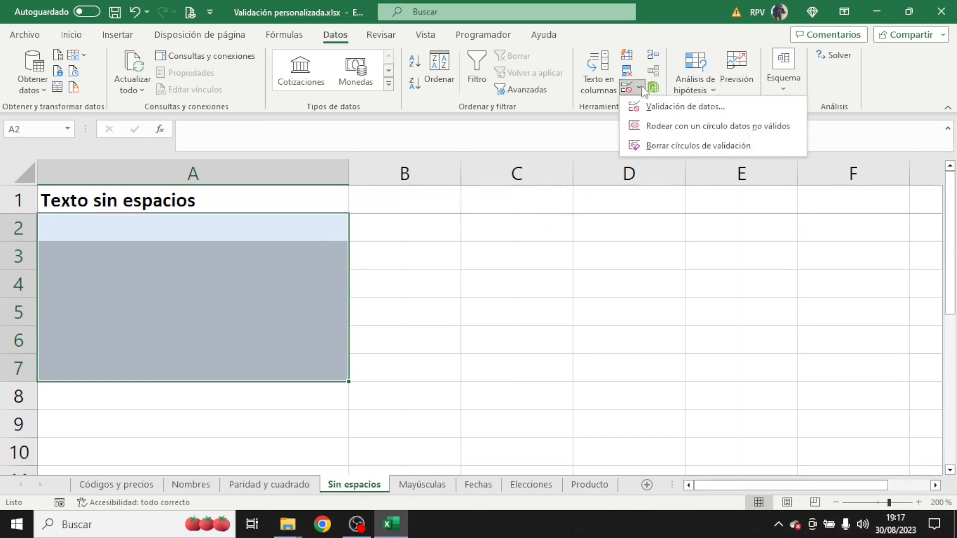
{"action": "left_click", "coordinate": [666, 107]}
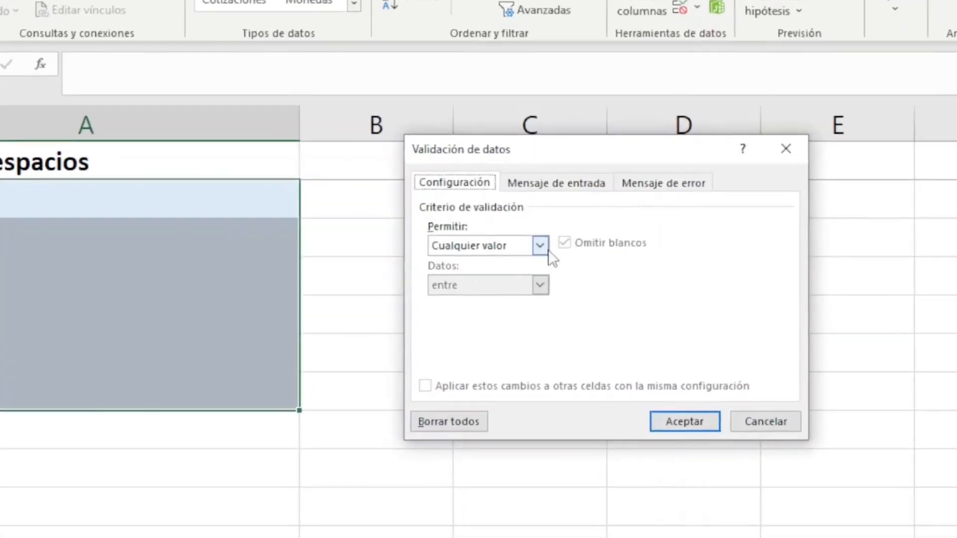
{"action": "left_click", "coordinate": [525, 261]}
{"action": "left_click", "coordinate": [499, 358]}
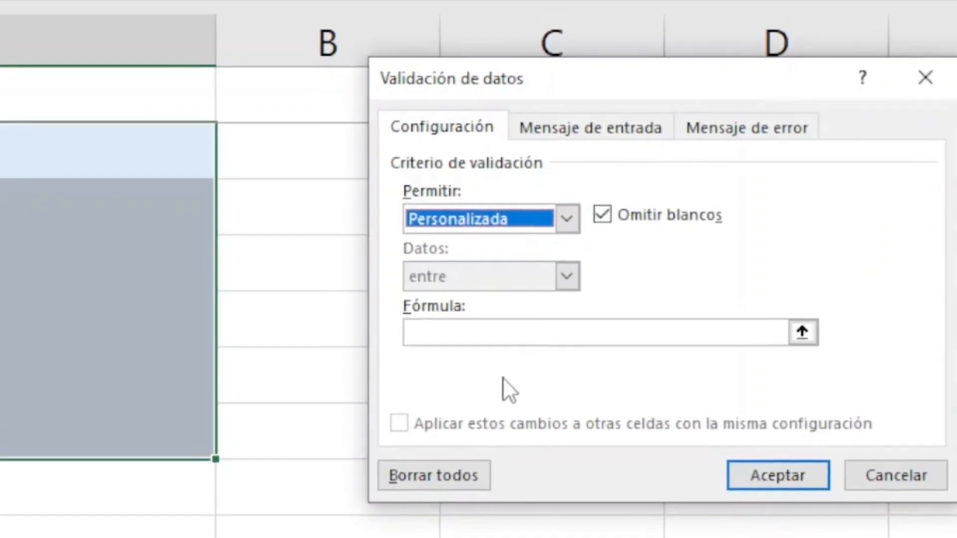
Enter =A2=SUSTITUIR(A2;" ";"") as the validation formula of the Texto sin espacios cells and apply the rule
{"action": "left_click", "coordinate": [523, 327]}
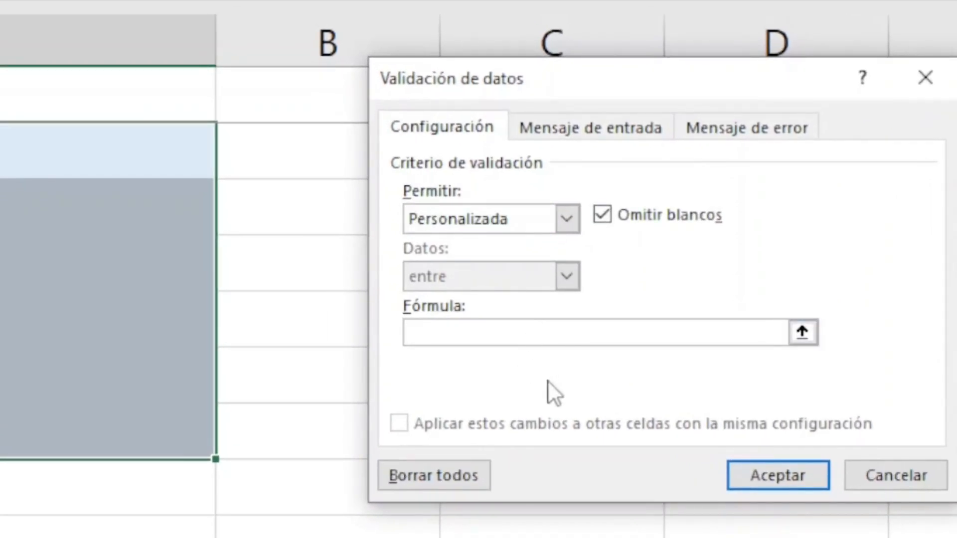
{"action": "type", "text": "=A2=SUST"}
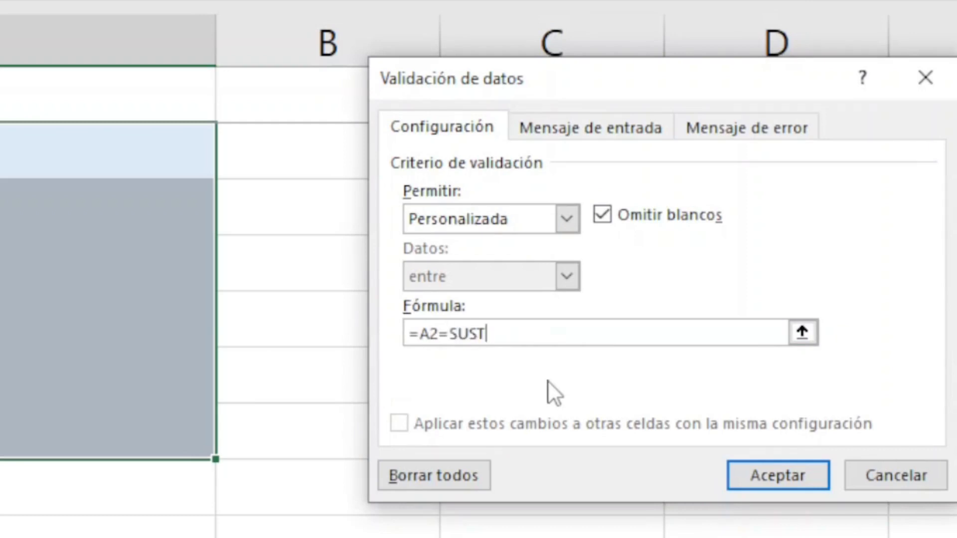
{"action": "type", "text": "ITUIR(A"}
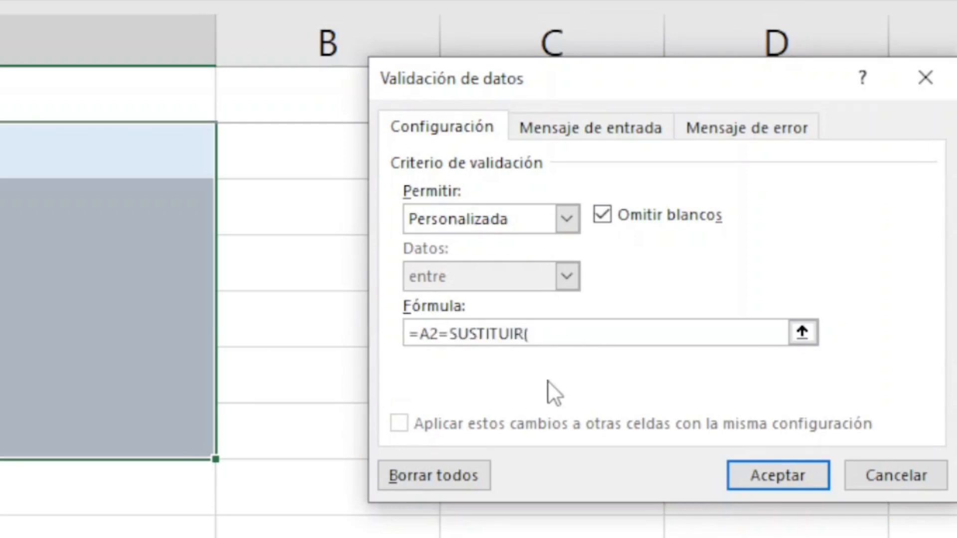
{"action": "type", "text": "2;\" \";\"\")"}
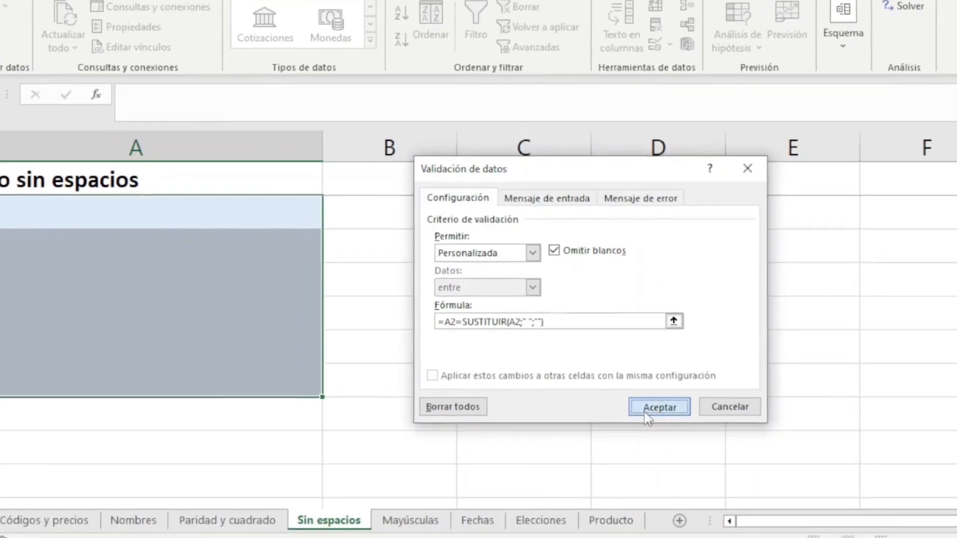
{"action": "left_click", "coordinate": [715, 439]}
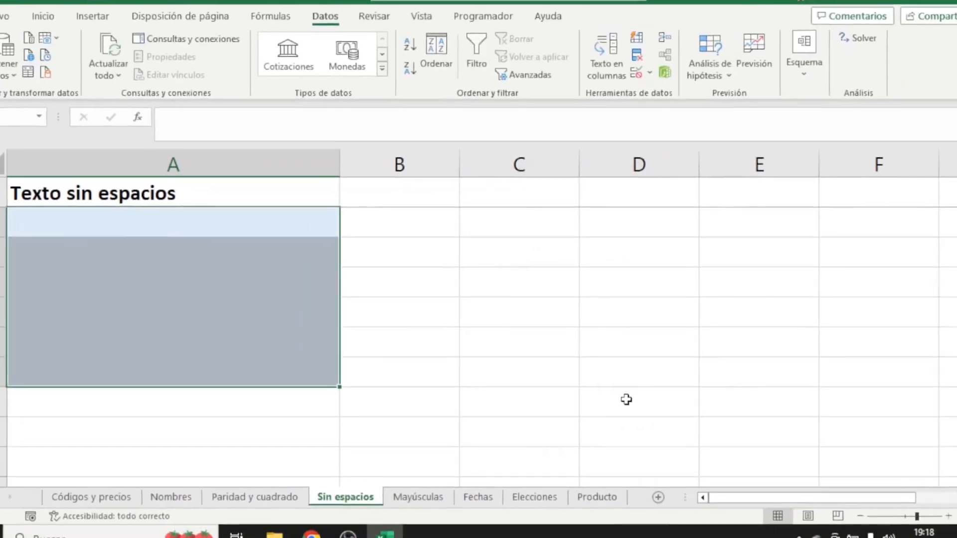
Enter Dulcinea in A3 of the Texto sin espacios column
{"action": "left_click", "coordinate": [121, 246]}
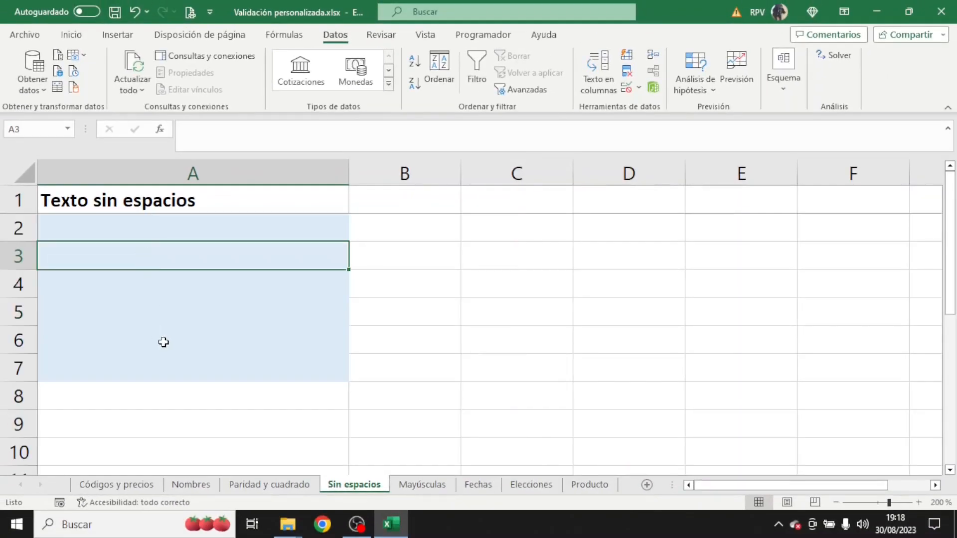
{"action": "type", "text": "Dulcinea"}
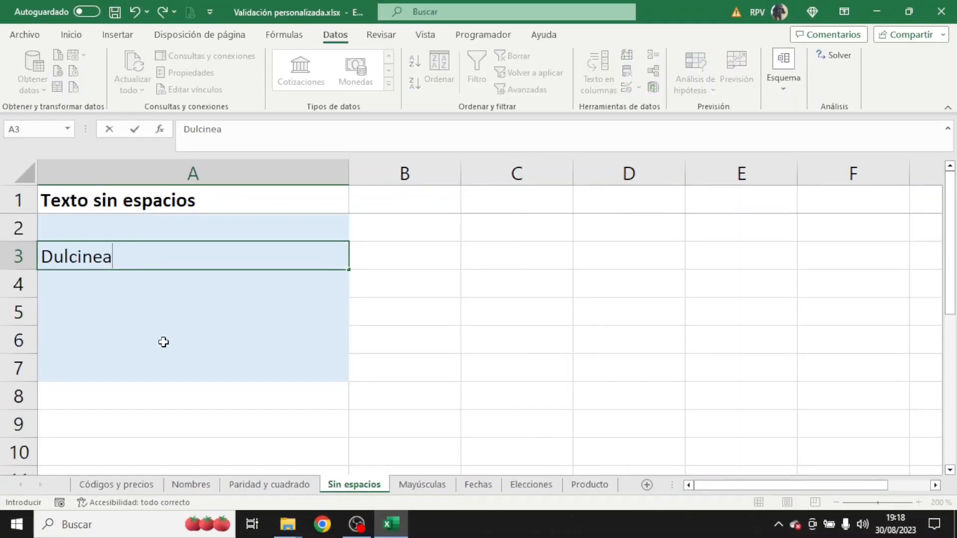
{"action": "key", "text": "Return"}
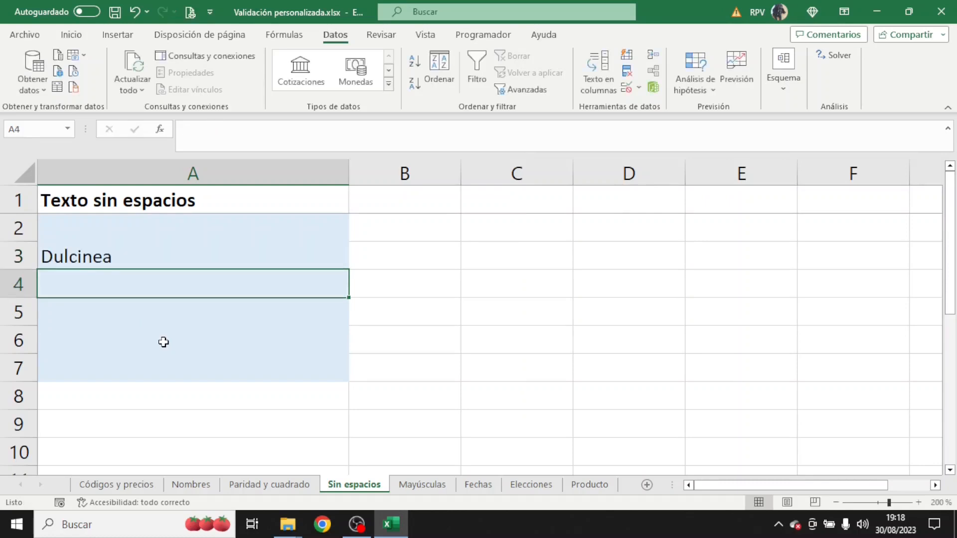
Test the no-spaces rule by trying to enter Don Quijote in A6, and cancel the entry
{"action": "key", "text": "Return"}
{"action": "key", "text": "Return"}
{"action": "type", "text": "D"}
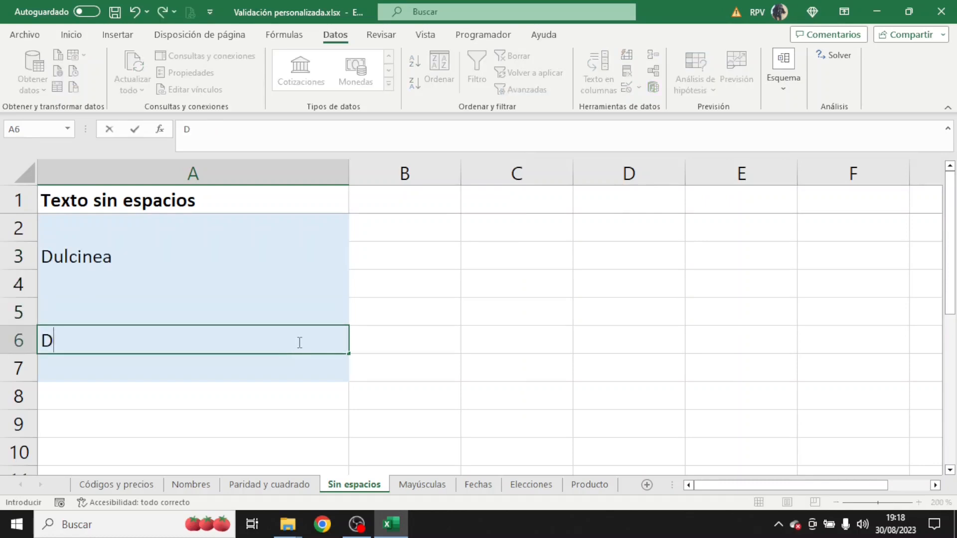
{"action": "type", "text": "on Quijo"}
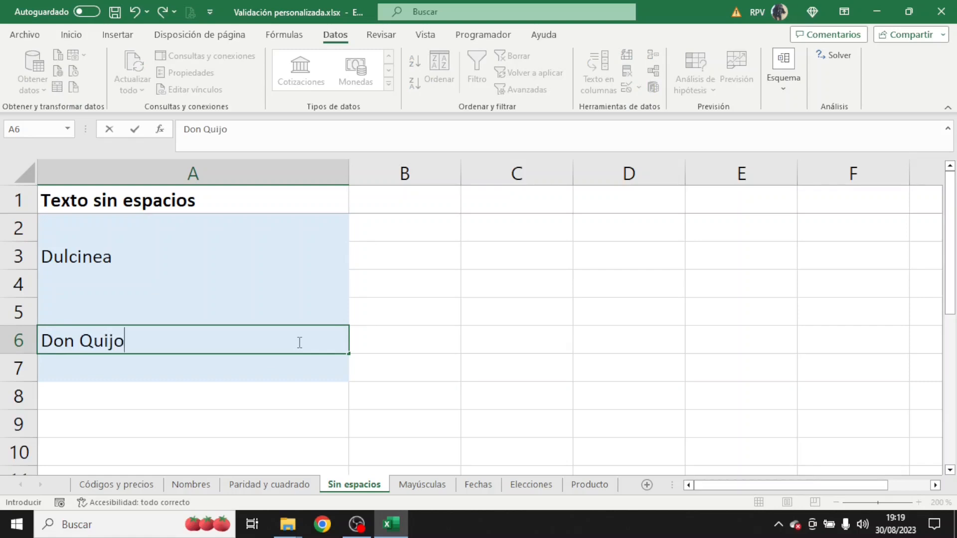
{"action": "type", "text": "te"}
{"action": "key", "text": "Return"}
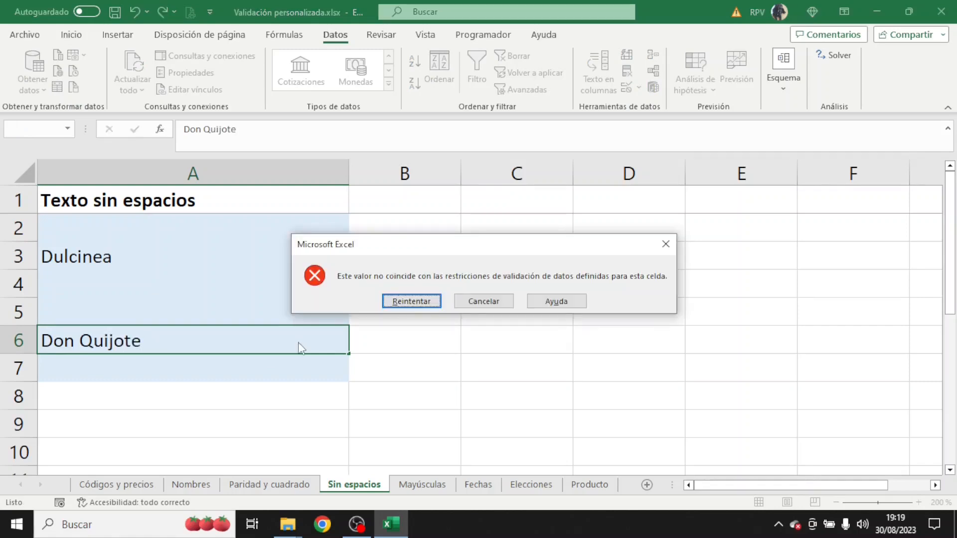
{"action": "key", "text": "Escape"}
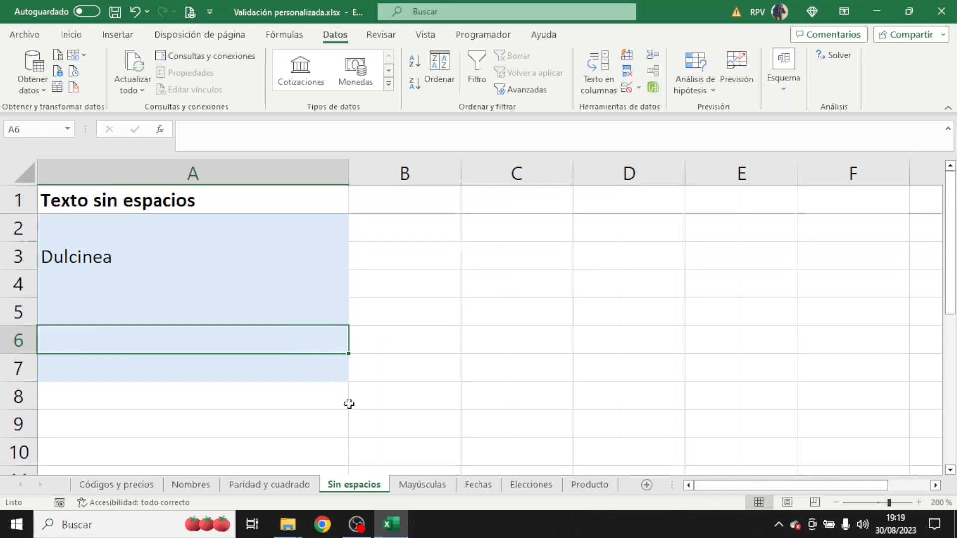
On the Mayúsculas sheet, open data validation for A2:A7 and set the allowed criterion to Personalizada
{"action": "left_click", "coordinate": [399, 487]}
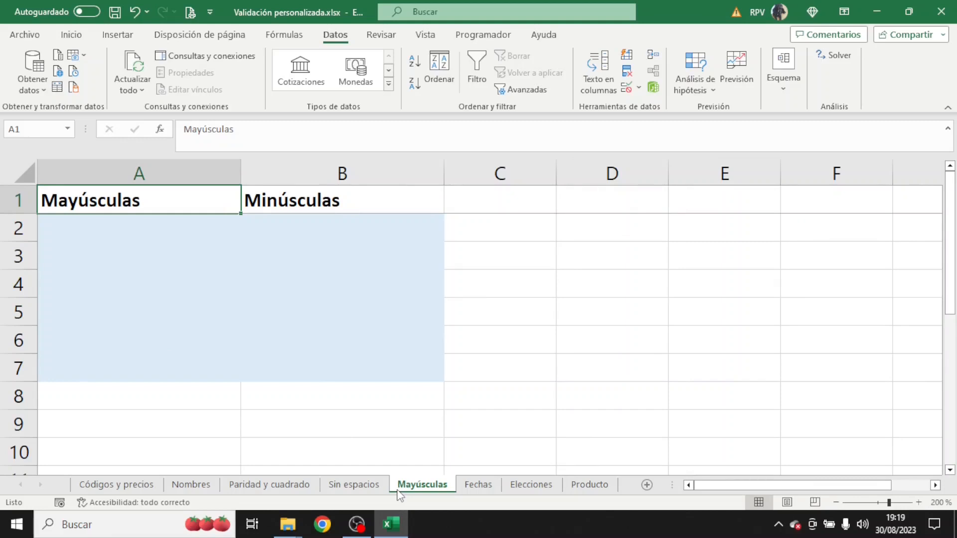
{"action": "left_click_drag", "start_coordinate": [213, 233], "coordinate": [216, 366]}
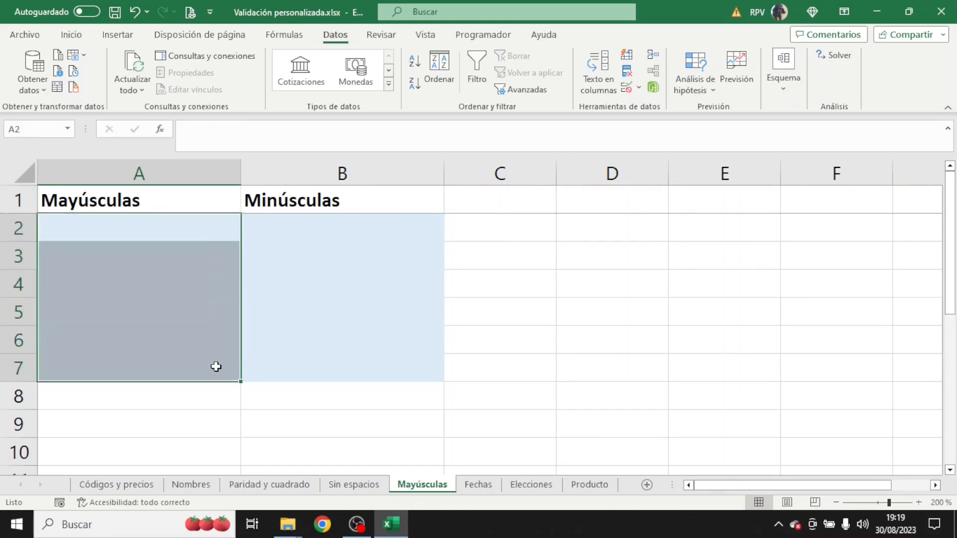
{"action": "left_click", "coordinate": [639, 88]}
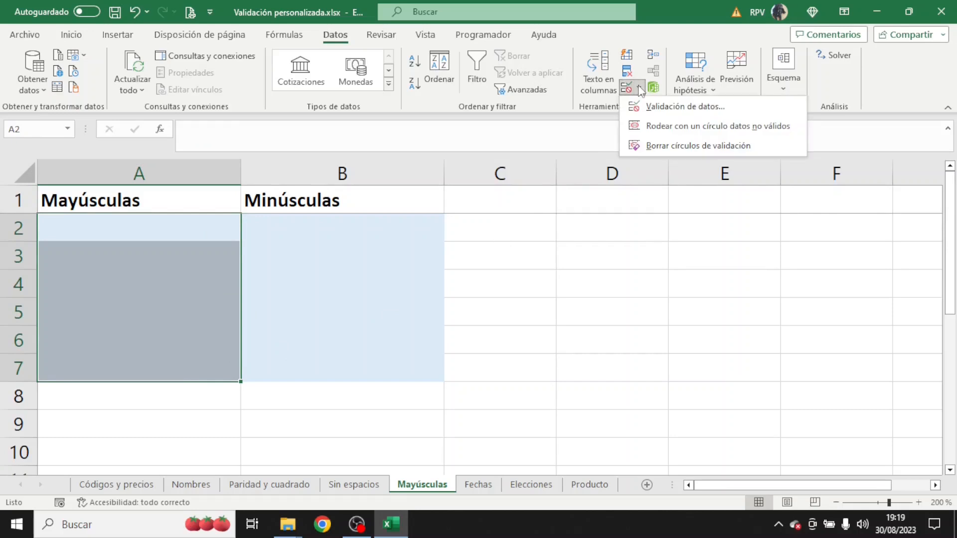
{"action": "left_click", "coordinate": [647, 106]}
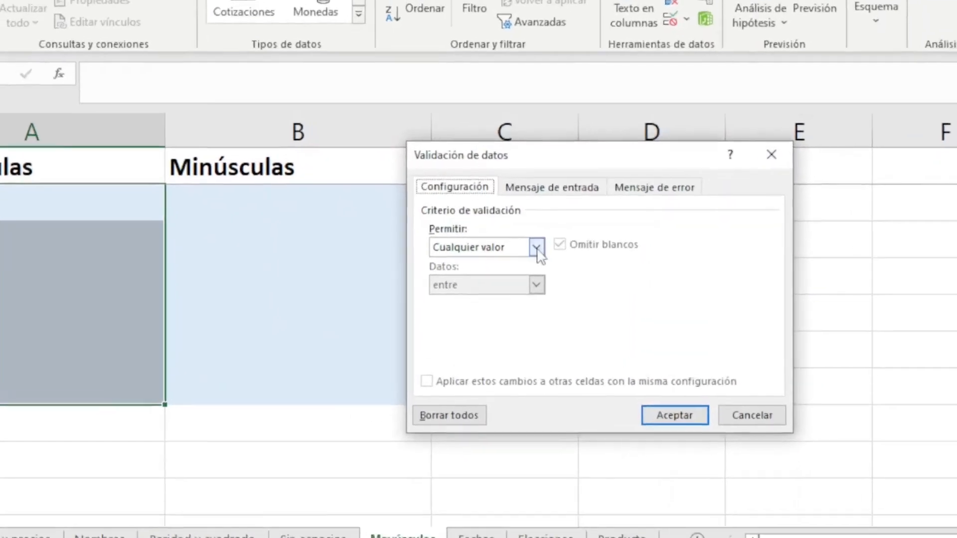
{"action": "left_click", "coordinate": [537, 249]}
{"action": "left_click", "coordinate": [491, 347]}
Enter =IGUAL(MAYUSC(A2);A2) as the validation formula of the Mayúsculas cells and apply the rule
{"action": "left_click", "coordinate": [483, 327]}
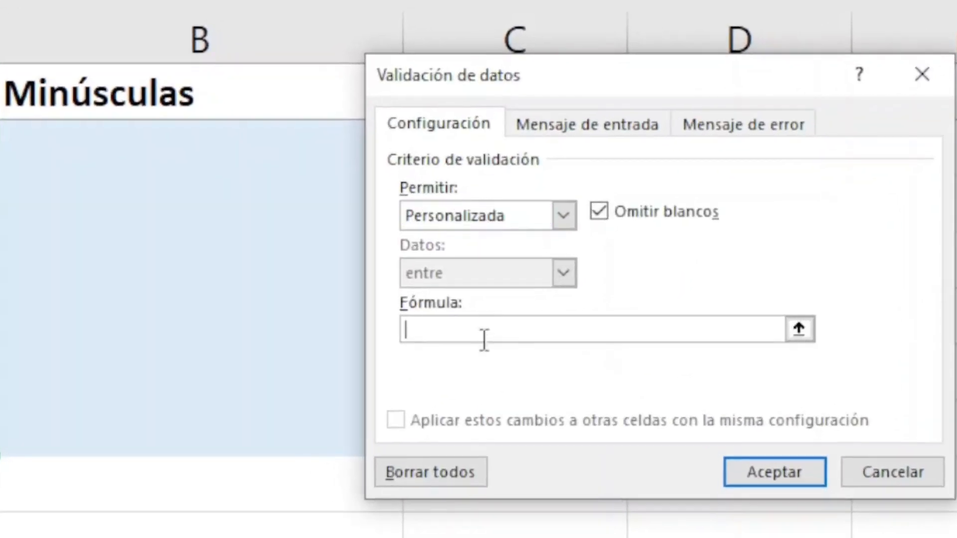
{"action": "type", "text": "=IGUAL"}
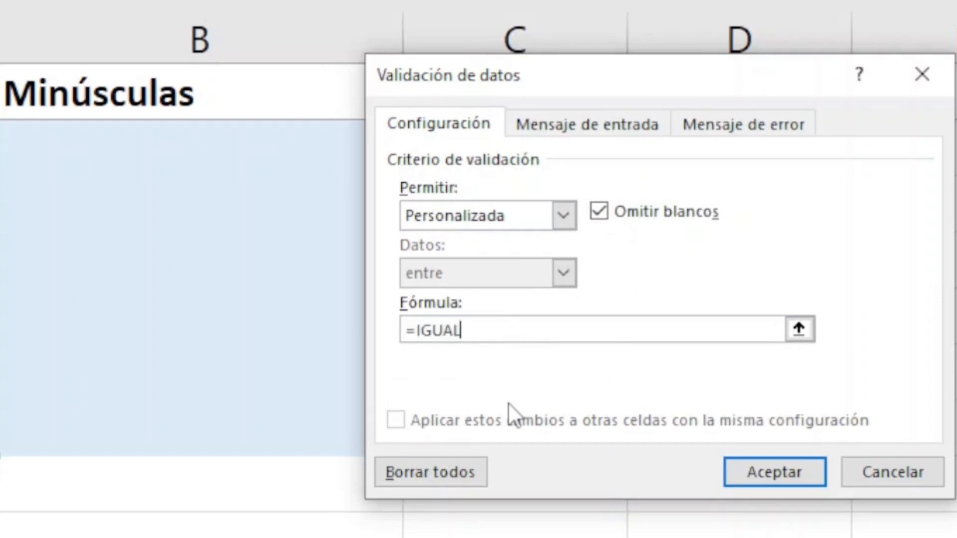
{"action": "type", "text": "(MAYUSC"}
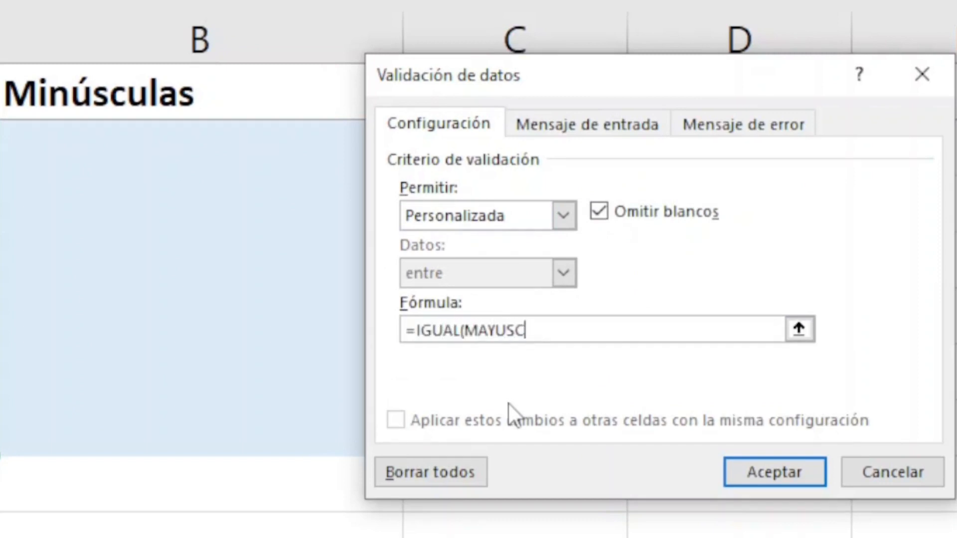
{"action": "type", "text": "("}
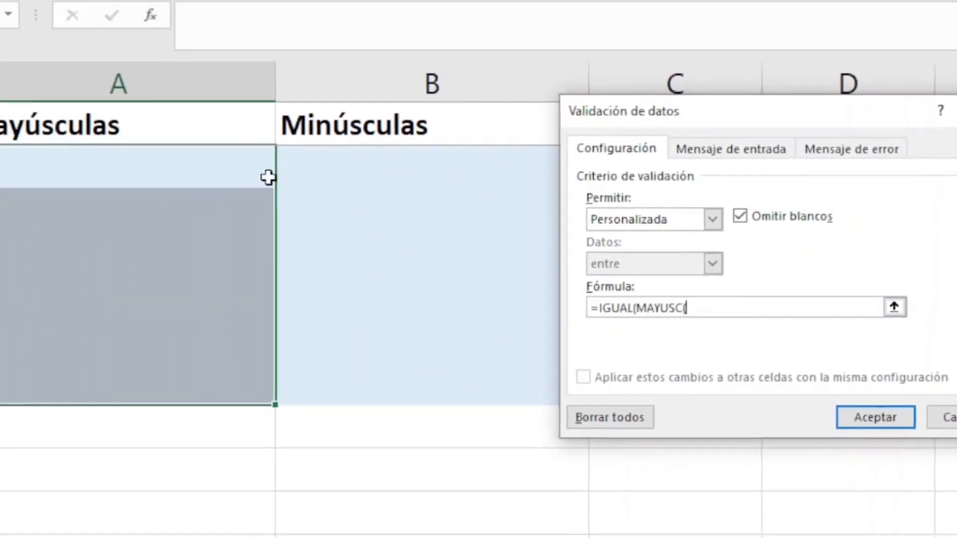
{"action": "left_click", "coordinate": [277, 179]}
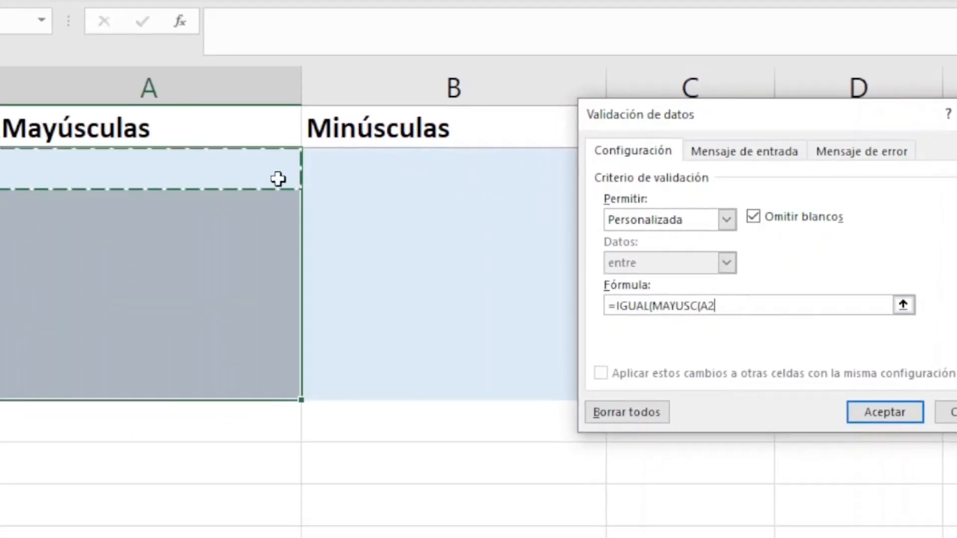
{"action": "type", "text": ");"}
{"action": "left_click", "coordinate": [277, 180]}
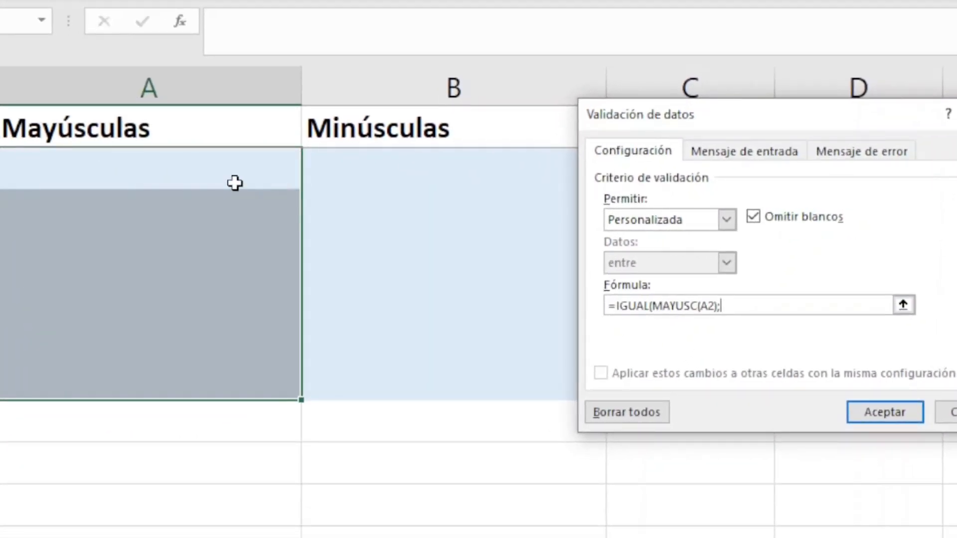
{"action": "type", "text": ")"}
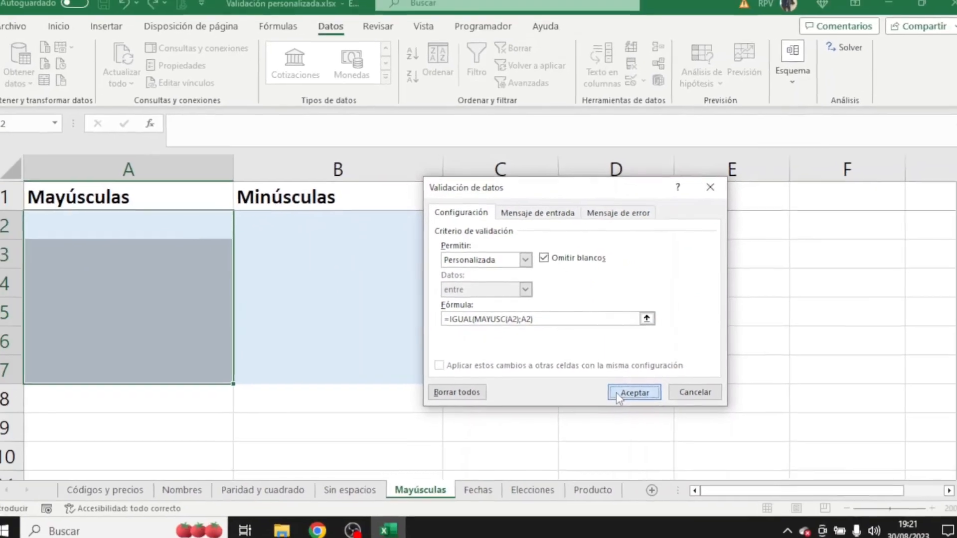
{"action": "left_click", "coordinate": [674, 415]}
Test the Mayúsculas rule by trying to enter lowercase hola in A3, and cancel the entry
{"action": "left_click", "coordinate": [219, 261]}
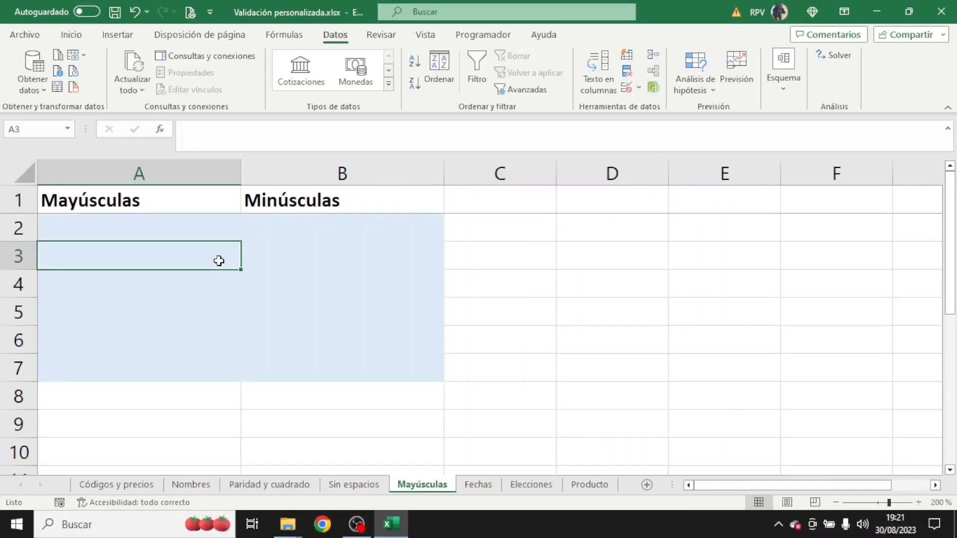
{"action": "type", "text": "hola"}
{"action": "key", "text": "Return"}
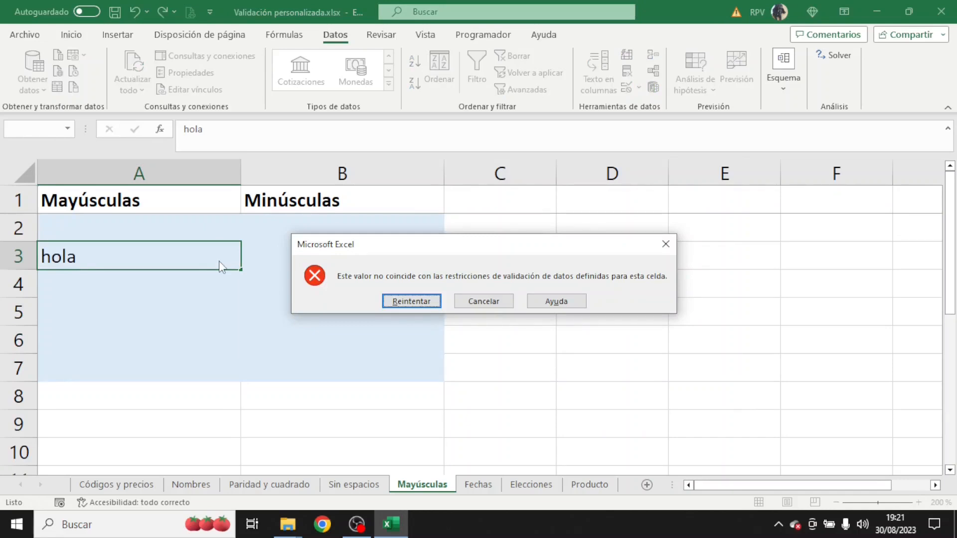
{"action": "key", "text": "Escape"}
Test the Mayúsculas rule with mixed case by trying to enter Hola in A6, and cancel the entry
{"action": "key", "text": "Down"}
{"action": "key", "text": "Down"}
{"action": "key", "text": "Down"}
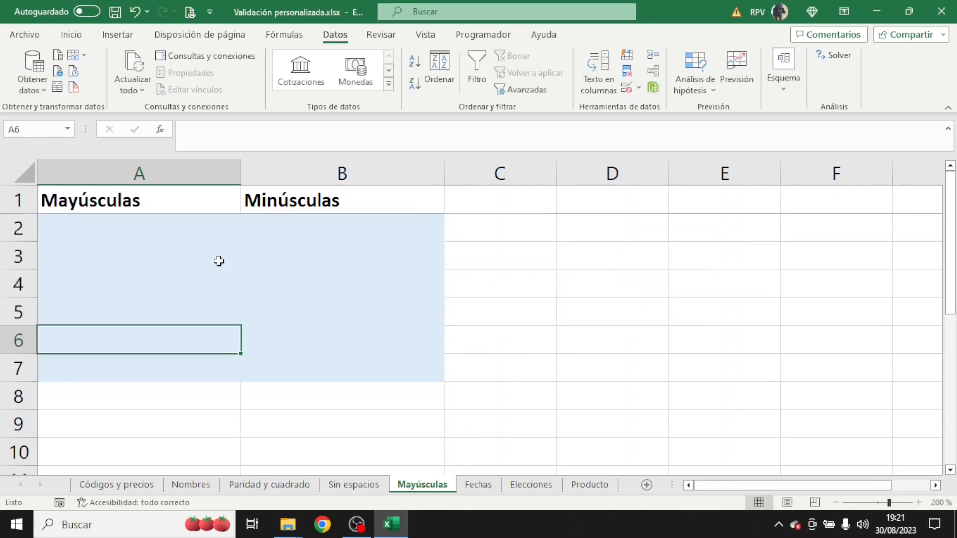
{"action": "type", "text": "Hola"}
{"action": "key", "text": "Return"}
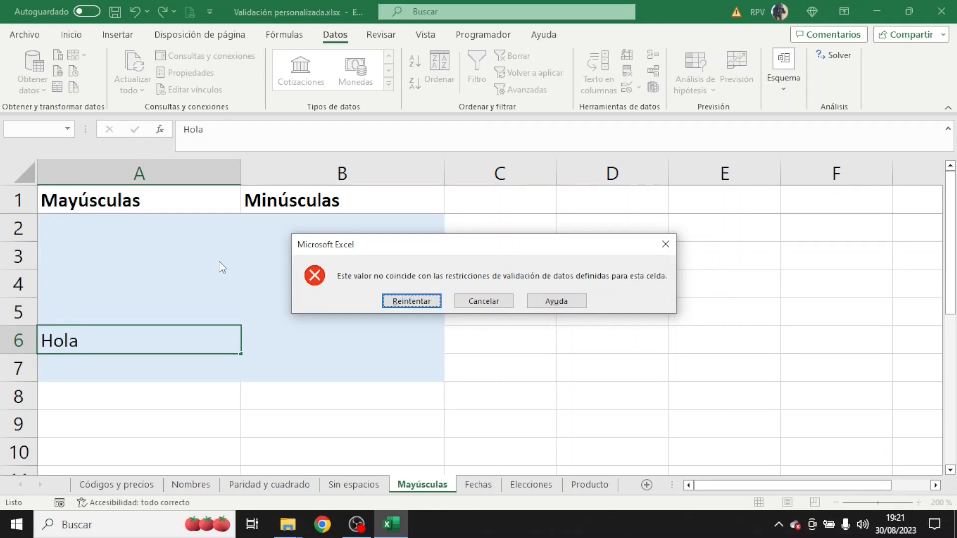
{"action": "key", "text": "Escape"}
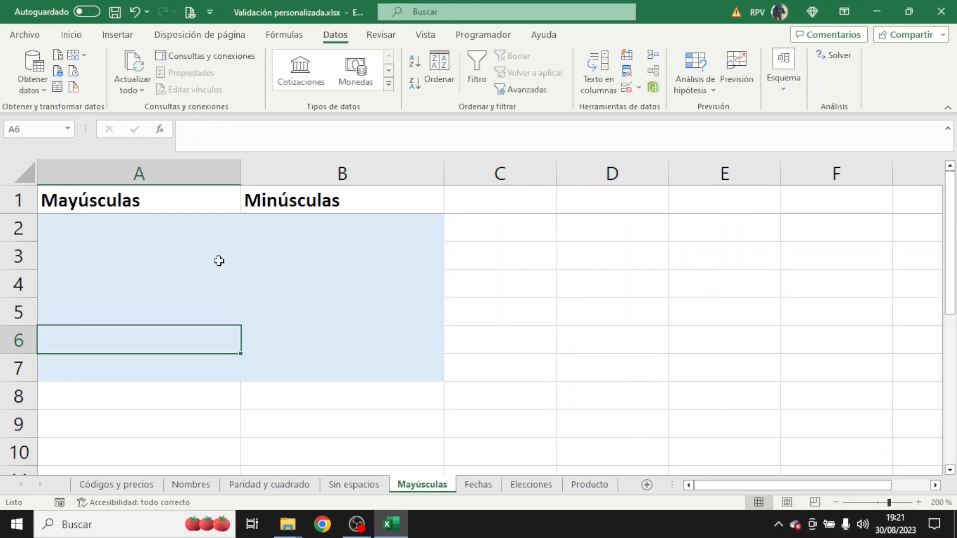
Enter HOLA in A3 of the Mayúsculas column
{"action": "left_click", "coordinate": [130, 251]}
{"action": "type", "text": "HOLA"}
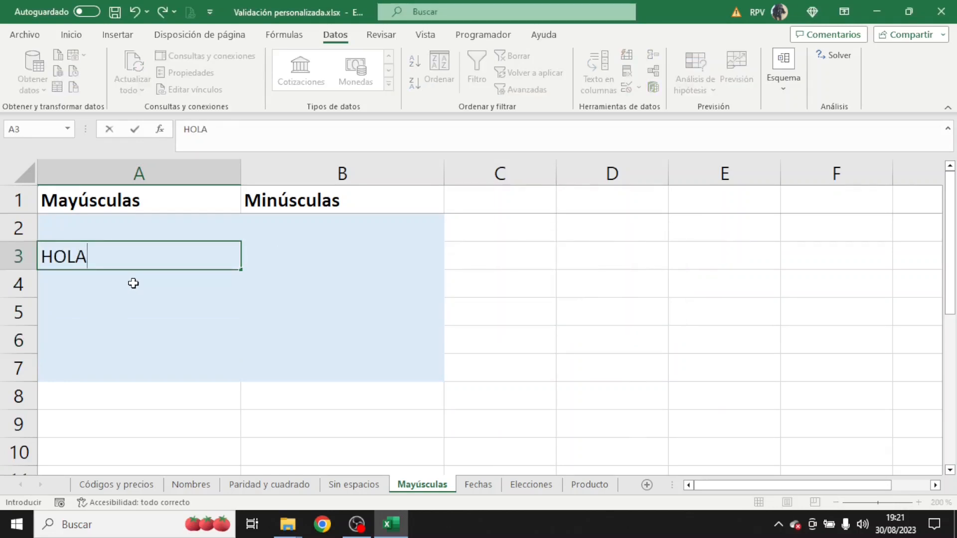
{"action": "key", "text": "Return"}
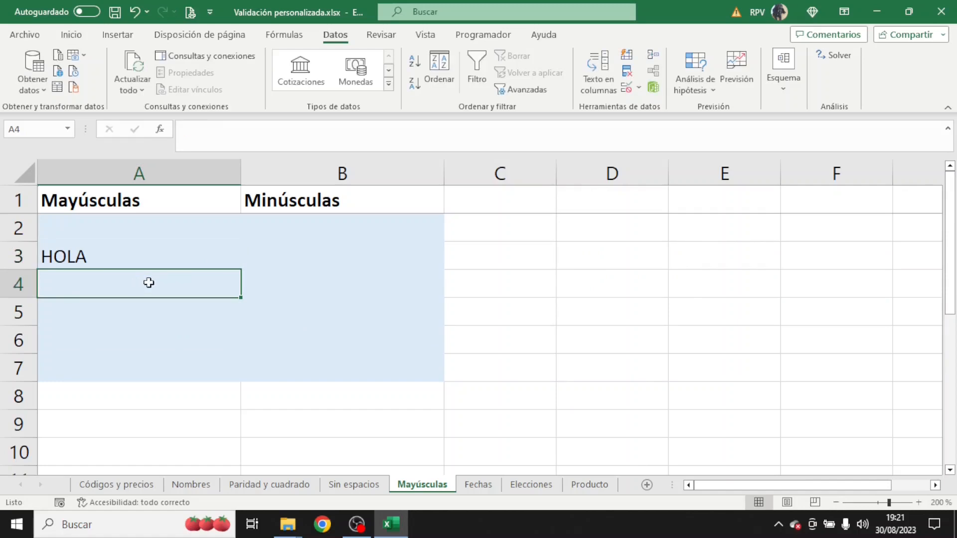
Open data validation for the Minúsculas cells B2:B7 and set the allowed criterion to Personalizada
{"action": "left_click_drag", "start_coordinate": [267, 224], "coordinate": [275, 312]}
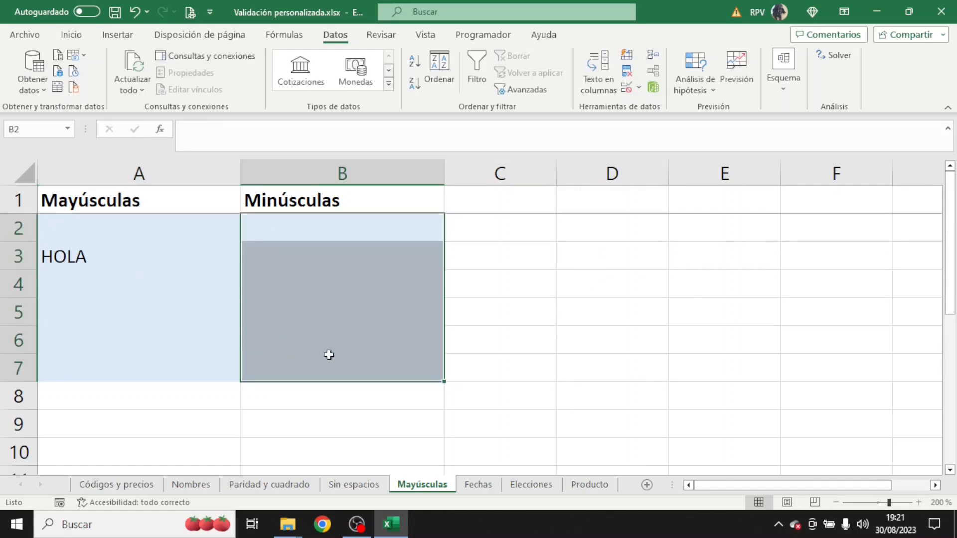
{"action": "left_click", "coordinate": [639, 89]}
{"action": "left_click", "coordinate": [685, 106]}
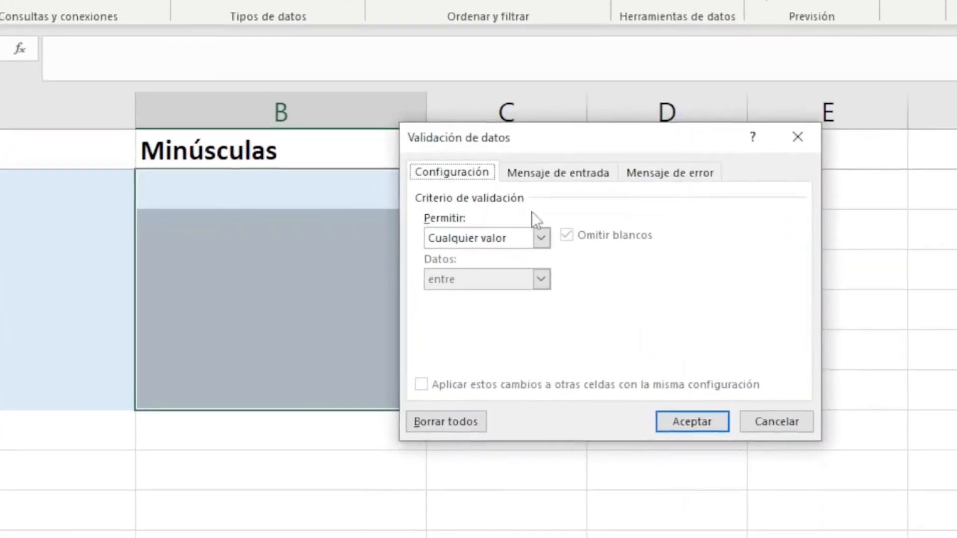
{"action": "left_click", "coordinate": [524, 261]}
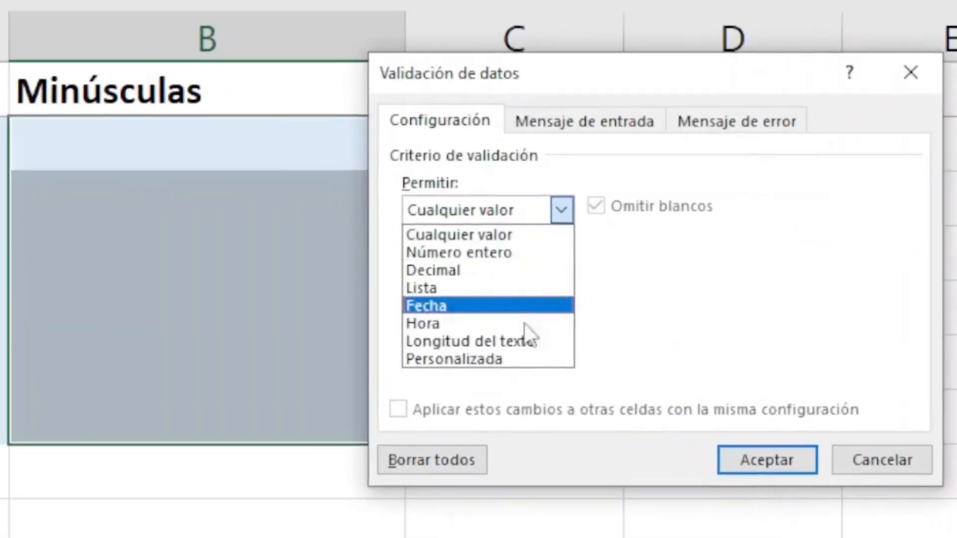
{"action": "left_click", "coordinate": [520, 353]}
Enter =IGUAL(MINUSC(B2);B2) as the validation formula of the Minúsculas cells and apply the rule
{"action": "left_click", "coordinate": [528, 323]}
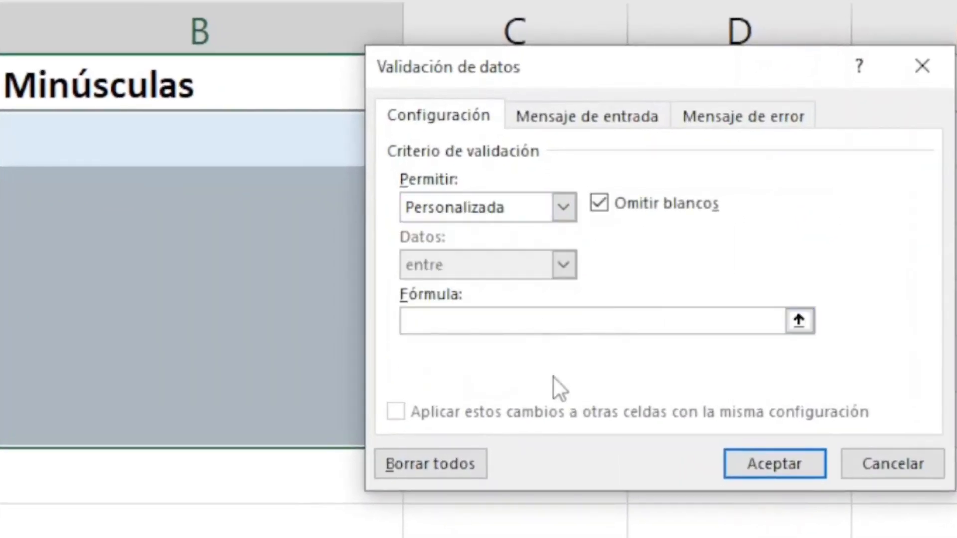
{"action": "type", "text": "=IGUAL(MINUSC("}
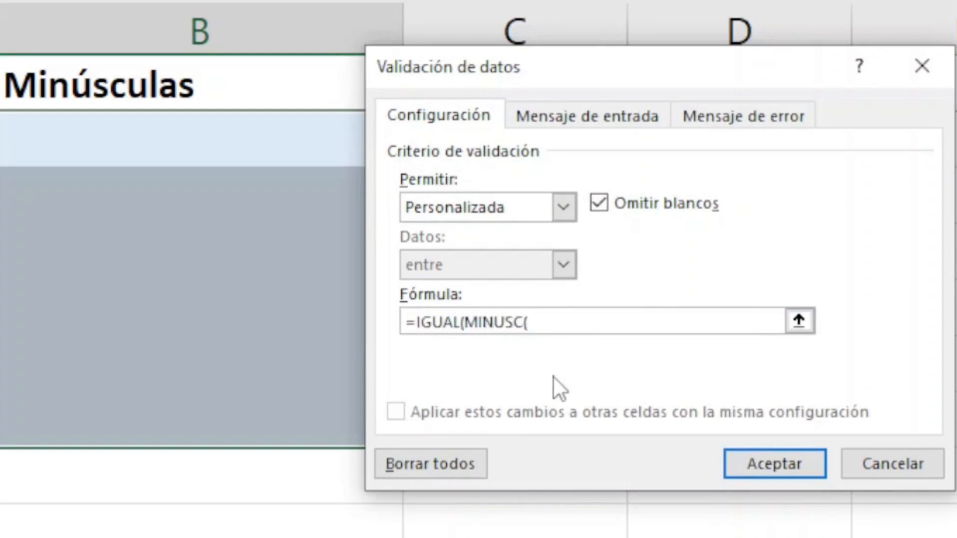
{"action": "left_click", "coordinate": [185, 139]}
{"action": "type", "text": ");"}
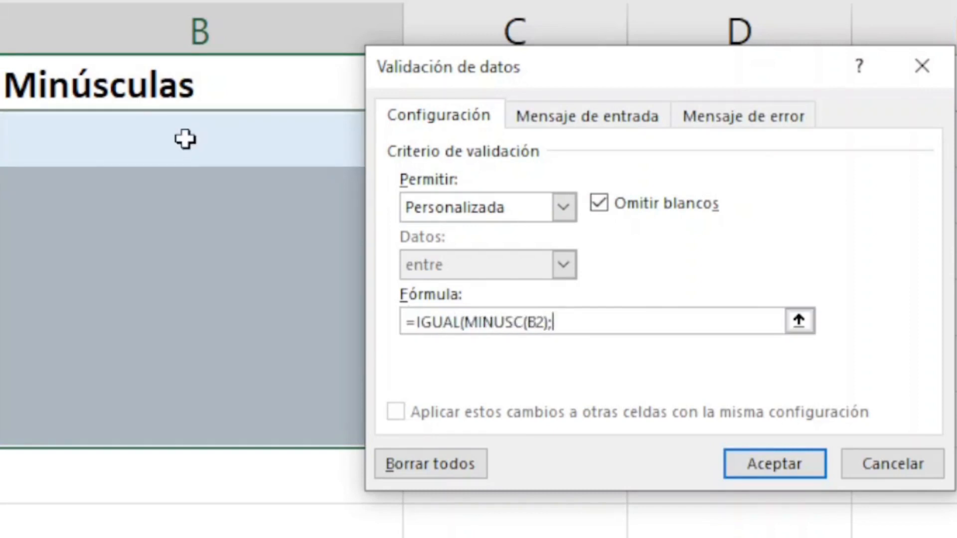
{"action": "left_click", "coordinate": [185, 139]}
{"action": "type", "text": ")"}
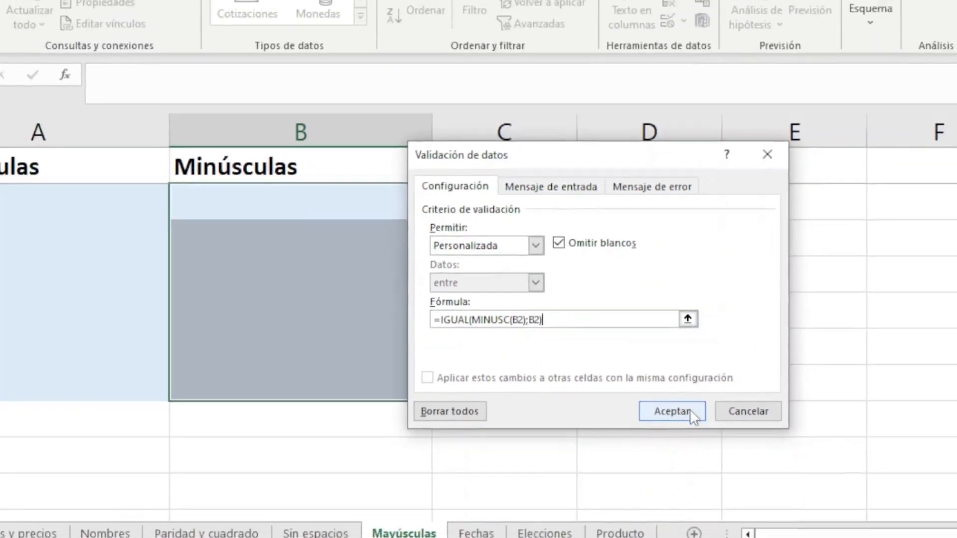
{"action": "key", "text": "Return"}
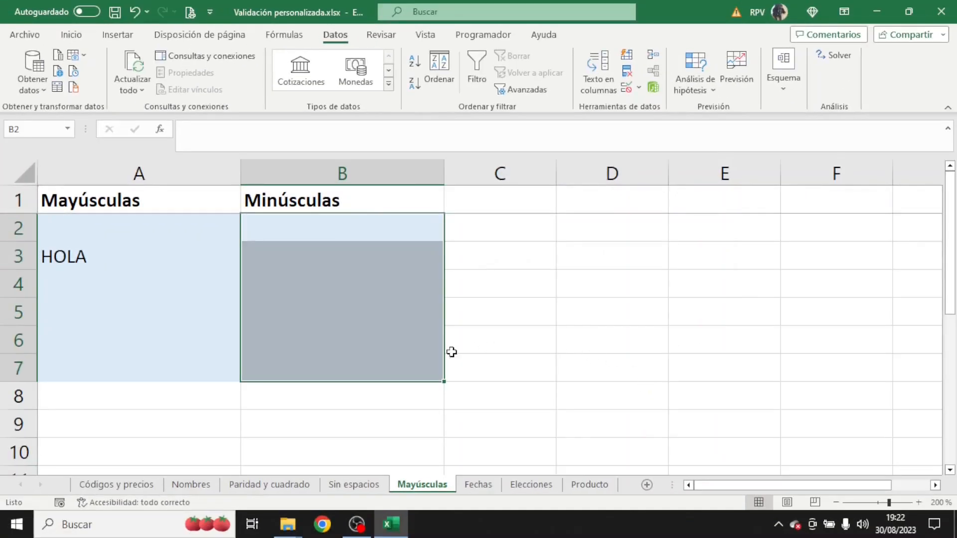
Test the Minúsculas rule with uppercase text by trying to enter HOLA in B7, and cancel the entry
{"action": "left_click", "coordinate": [416, 364]}
{"action": "type", "text": "HOLA"}
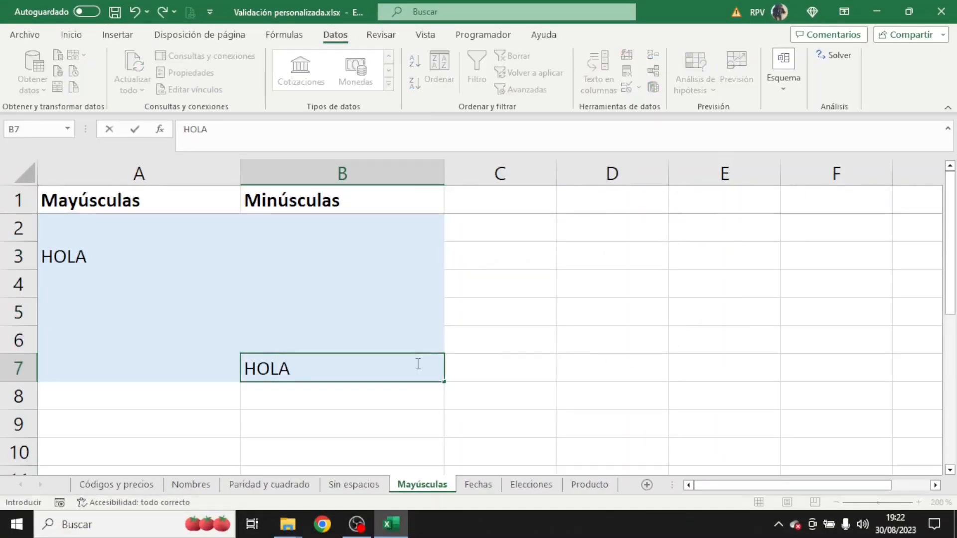
{"action": "key", "text": "Return"}
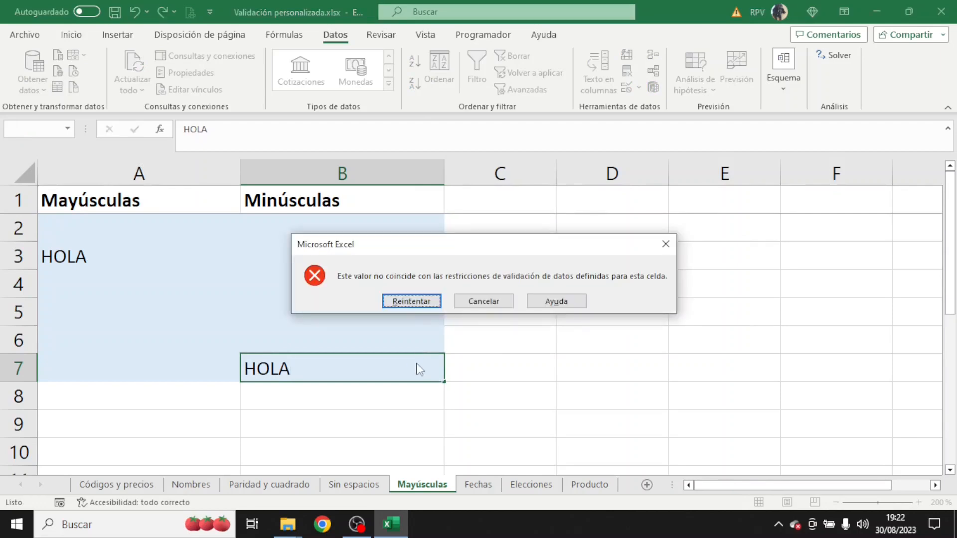
{"action": "left_click", "coordinate": [486, 303]}
Test the Minúsculas rule with mixed case by trying to enter Hola in B5, and cancel the entry
{"action": "left_click", "coordinate": [362, 318]}
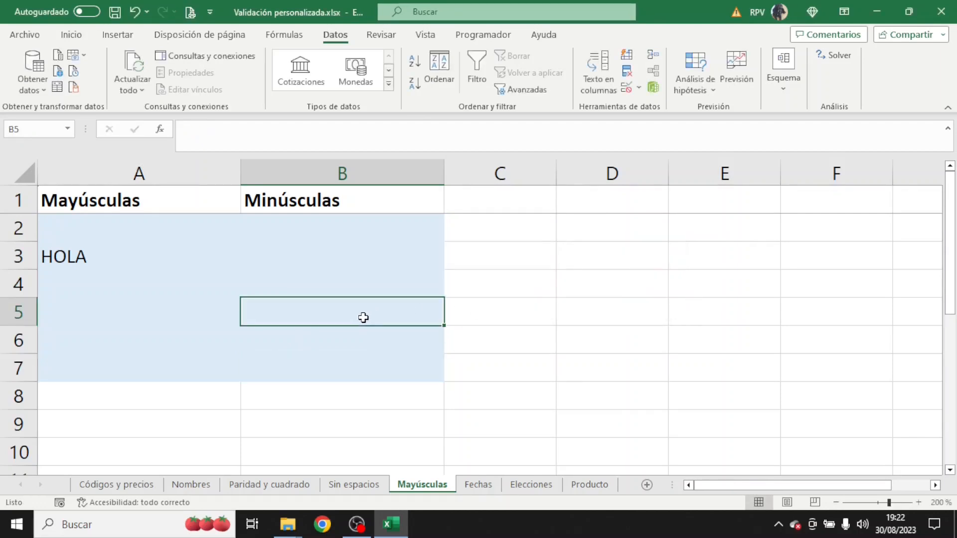
{"action": "type", "text": "Hola"}
{"action": "key", "text": "Return"}
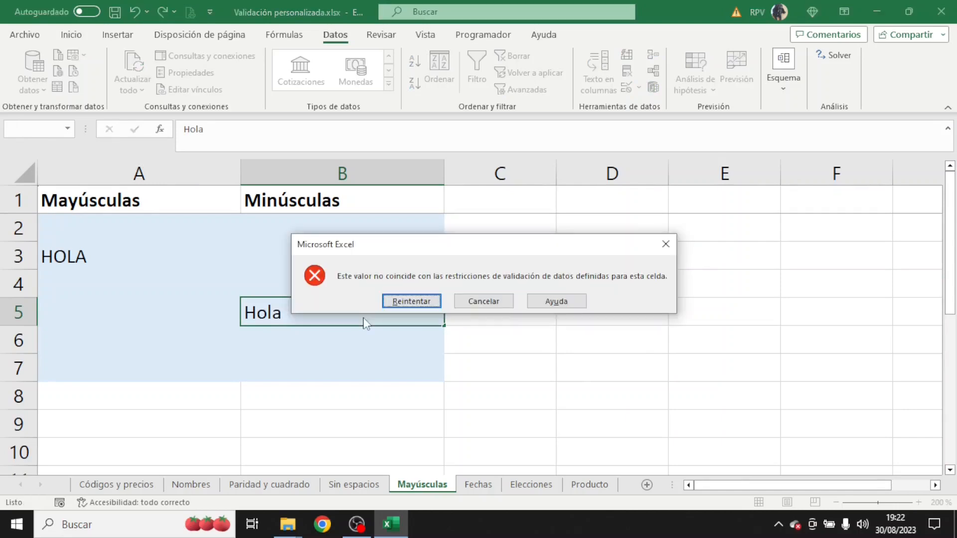
{"action": "left_click", "coordinate": [465, 301]}
Enter hola in B4 of the Minúsculas column
{"action": "left_click", "coordinate": [365, 275]}
{"action": "type", "text": "hola"}
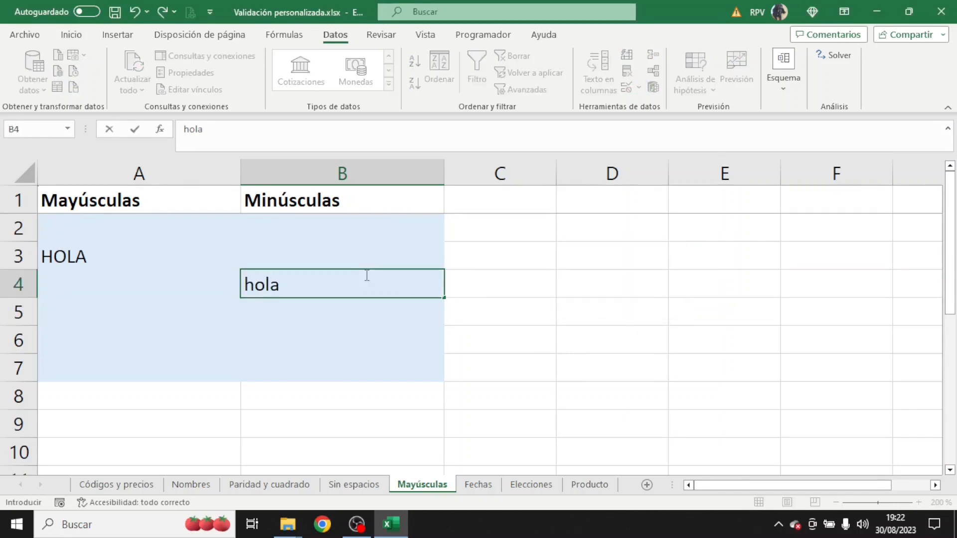
{"action": "key", "text": "Return"}
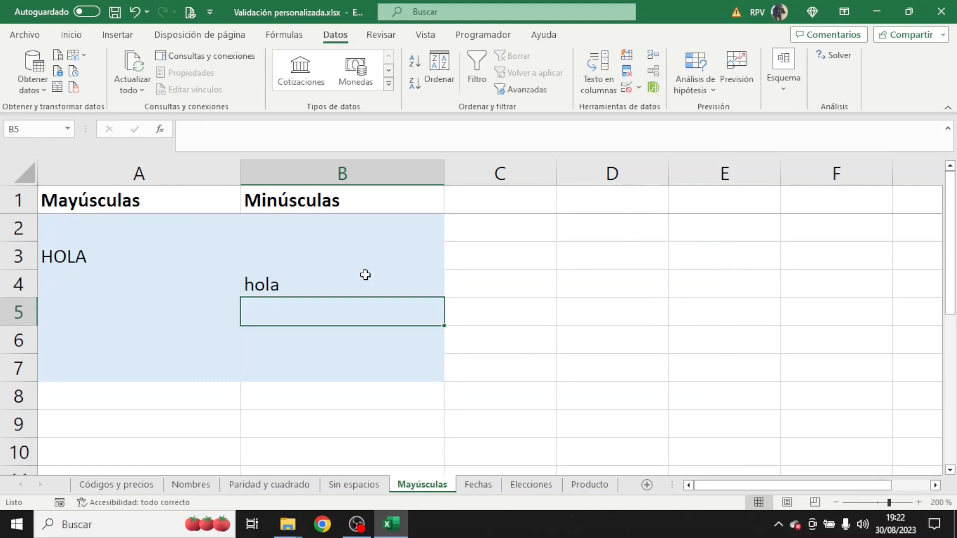
On the Fechas sheet, open data validation for the De lunes a viernes date cells A3:A9 and set the allowed criterion to Personalizada
{"action": "left_click", "coordinate": [476, 485]}
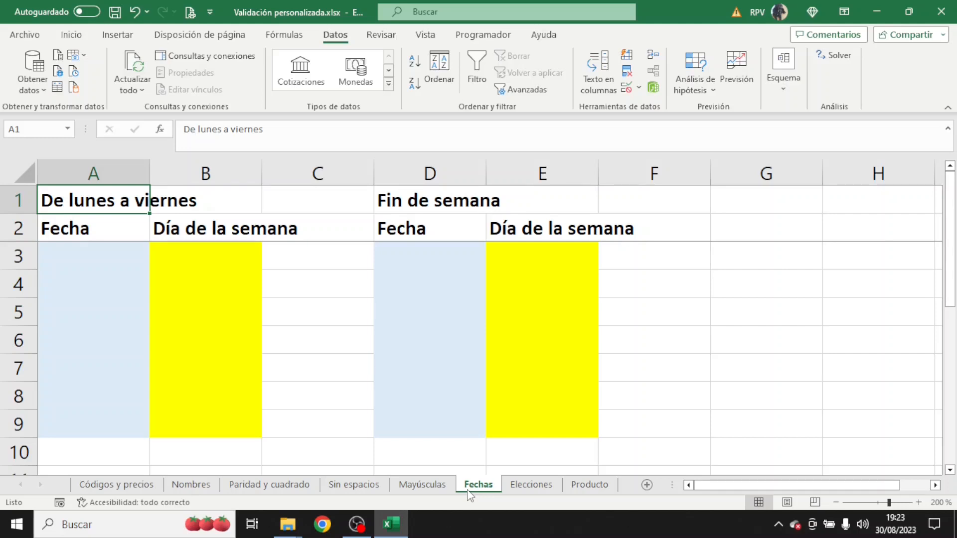
{"action": "left_click_drag", "start_coordinate": [111, 256], "coordinate": [110, 421]}
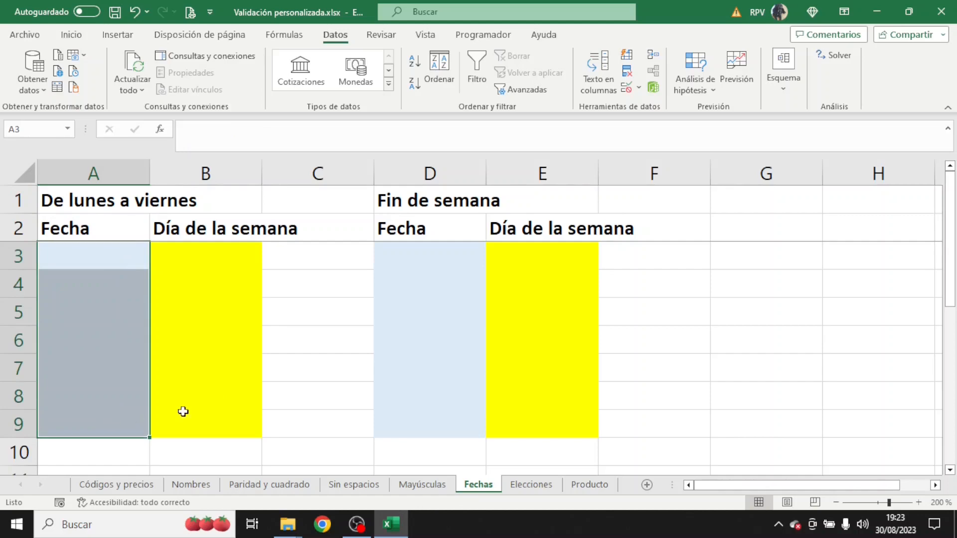
{"action": "left_click", "coordinate": [638, 88]}
{"action": "left_click", "coordinate": [650, 106]}
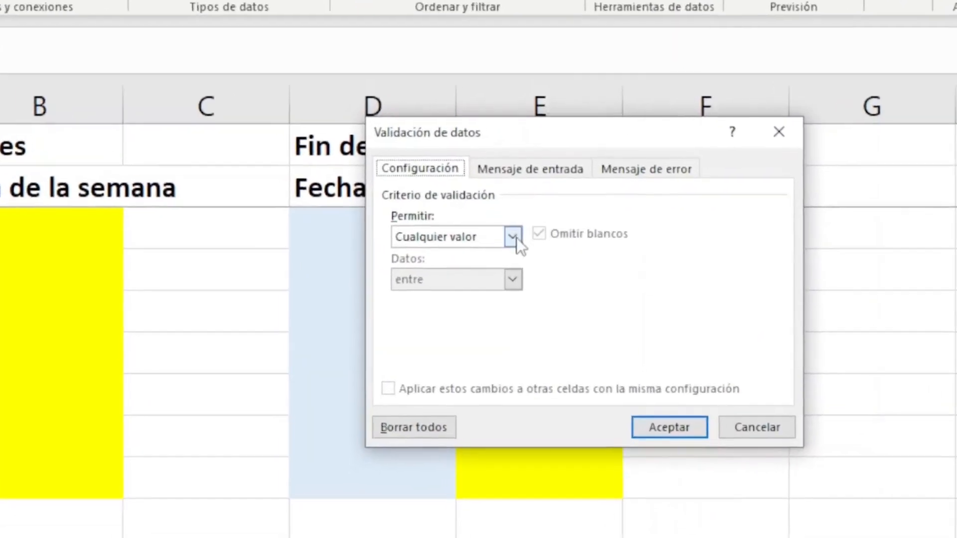
{"action": "left_click", "coordinate": [516, 238]}
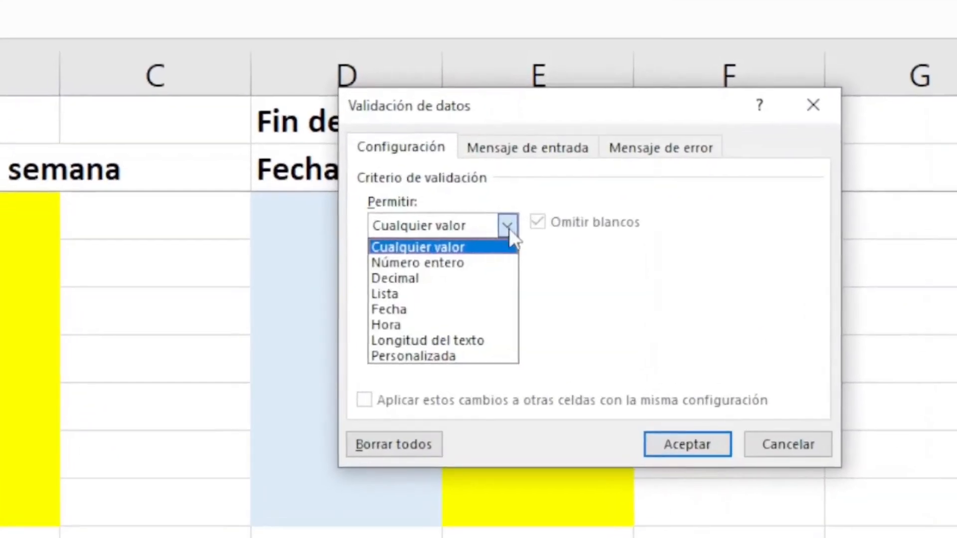
{"action": "left_click", "coordinate": [459, 350]}
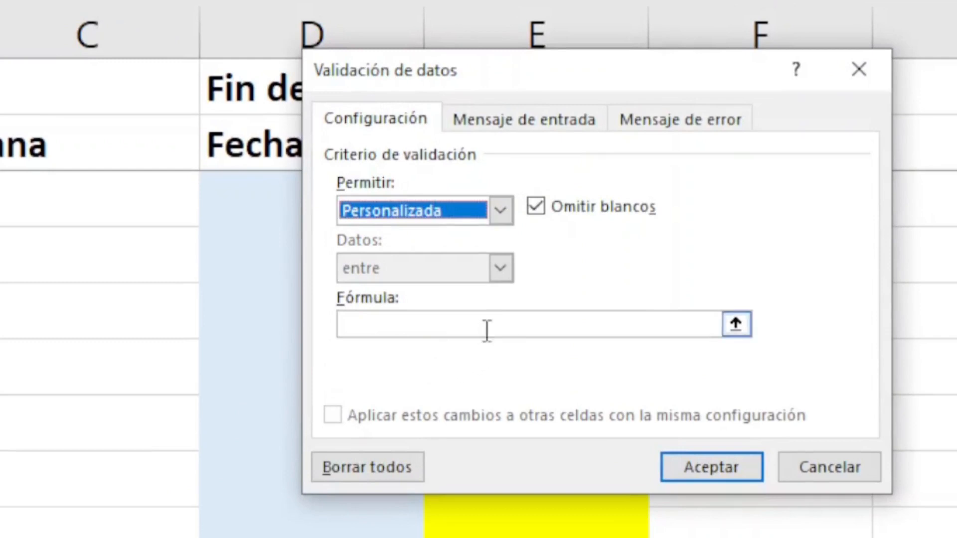
Begin the weekday validation formula for the De lunes a viernes dates with =DIASEM(A3;
{"action": "left_click", "coordinate": [487, 329]}
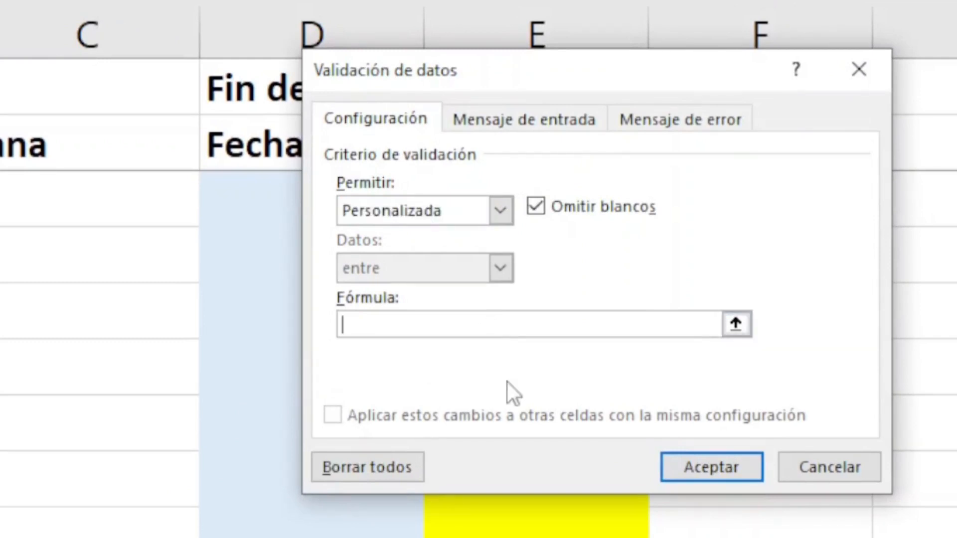
{"action": "type", "text": "=DIASEM("}
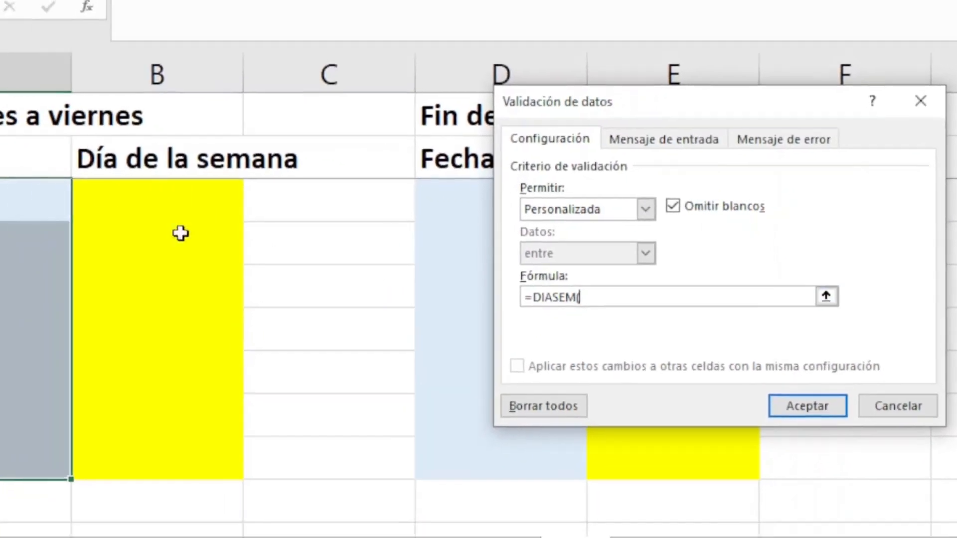
{"action": "left_click", "coordinate": [43, 194]}
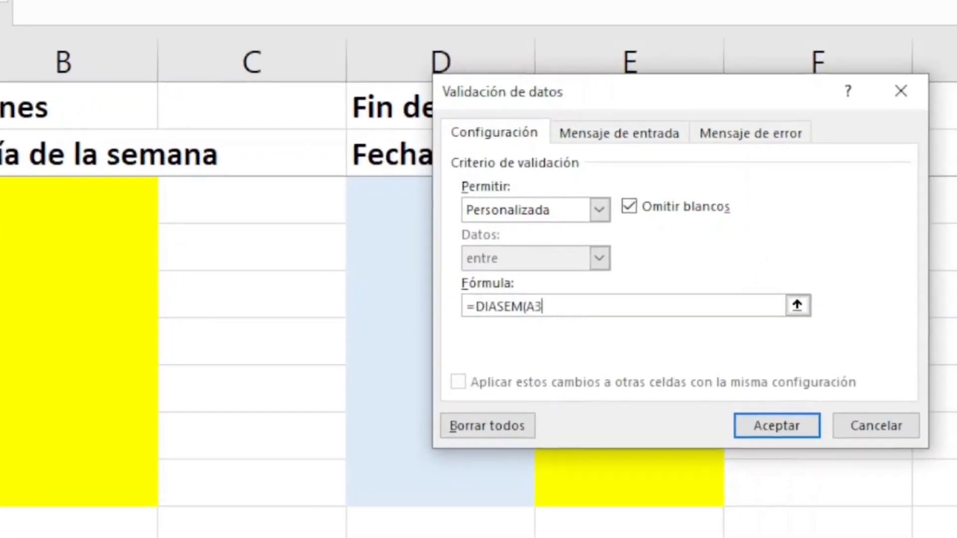
{"action": "type", "text": ";"}
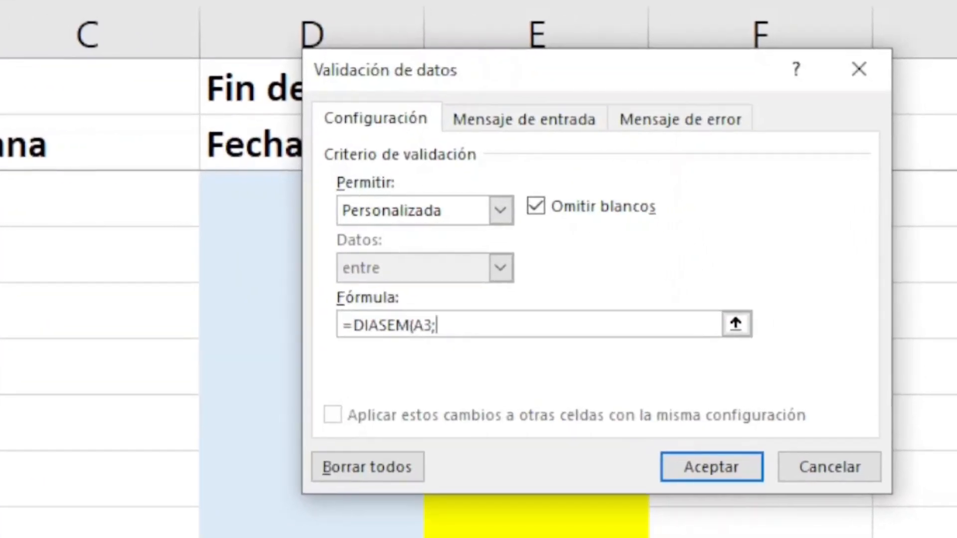
Complete the custom validation formula for A3:A9 as =DIASEM(A3;2)<6 and apply the rule
{"action": "type", "text": "2)<6"}
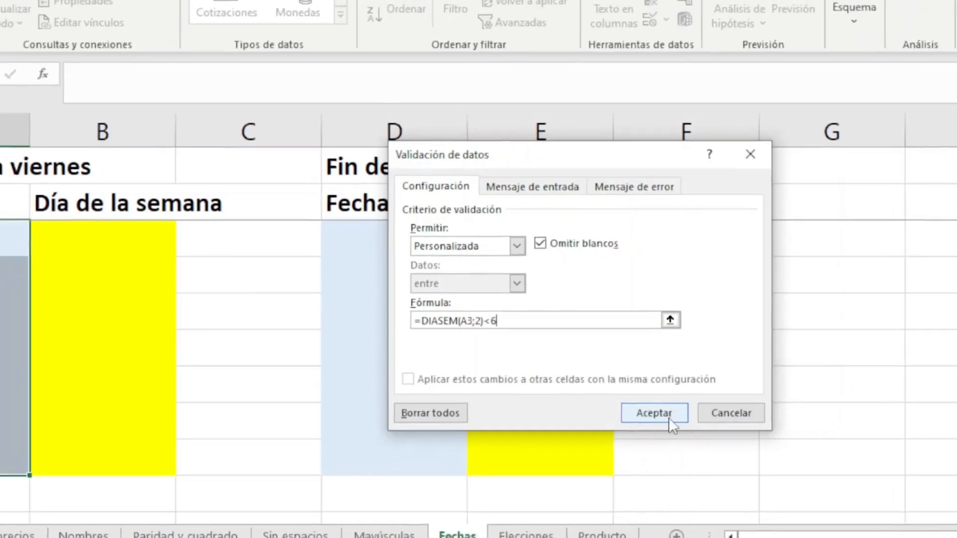
{"action": "left_click", "coordinate": [670, 428]}
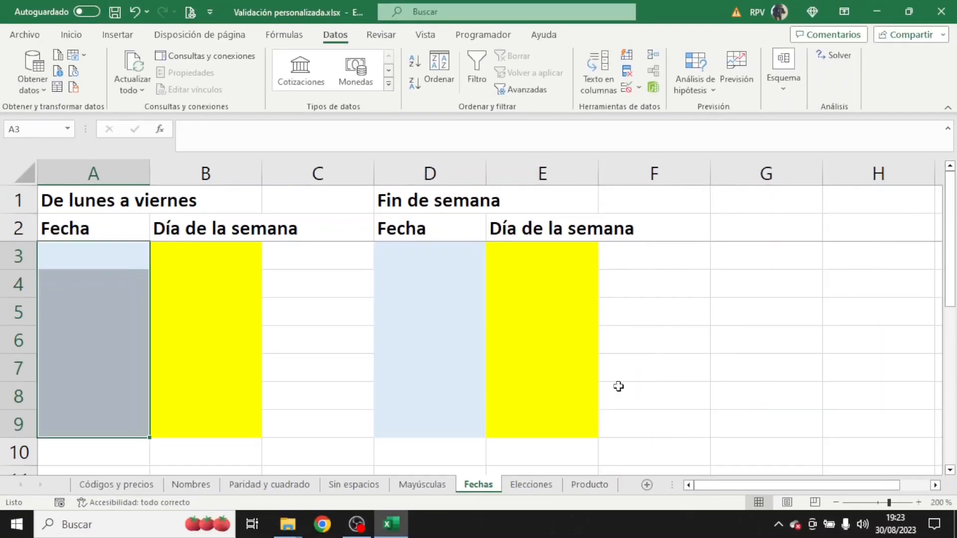
Enter the date 28/08/2023 in cell A8 and 29/08/2023 in cell A4 of the Monday-to-Friday list
{"action": "left_click", "coordinate": [125, 387]}
{"action": "type", "text": "28"}
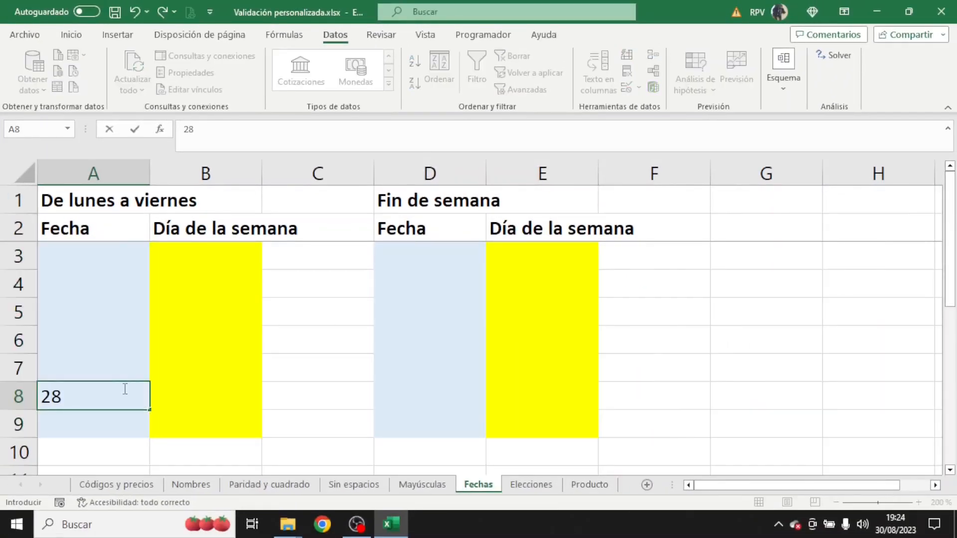
{"action": "type", "text": "/08/2023"}
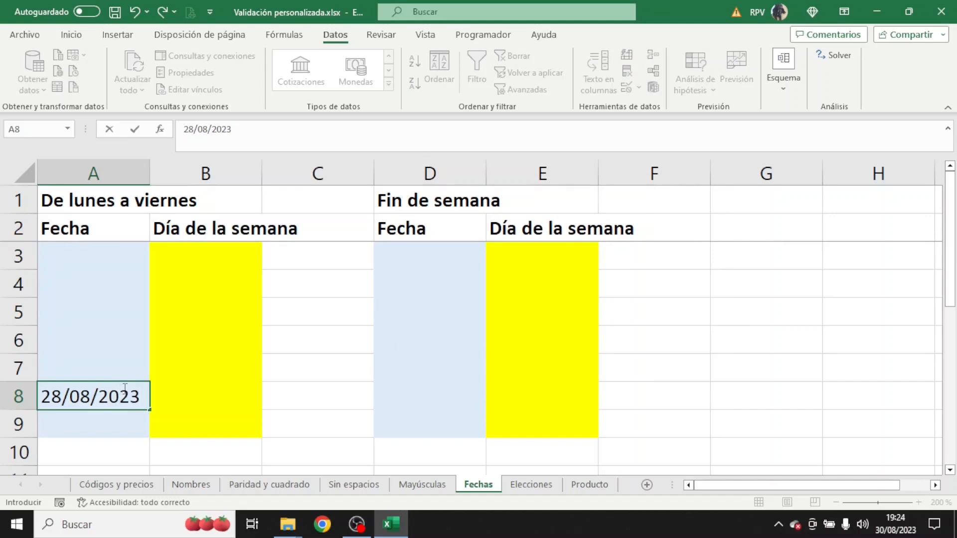
{"action": "key", "text": "Return"}
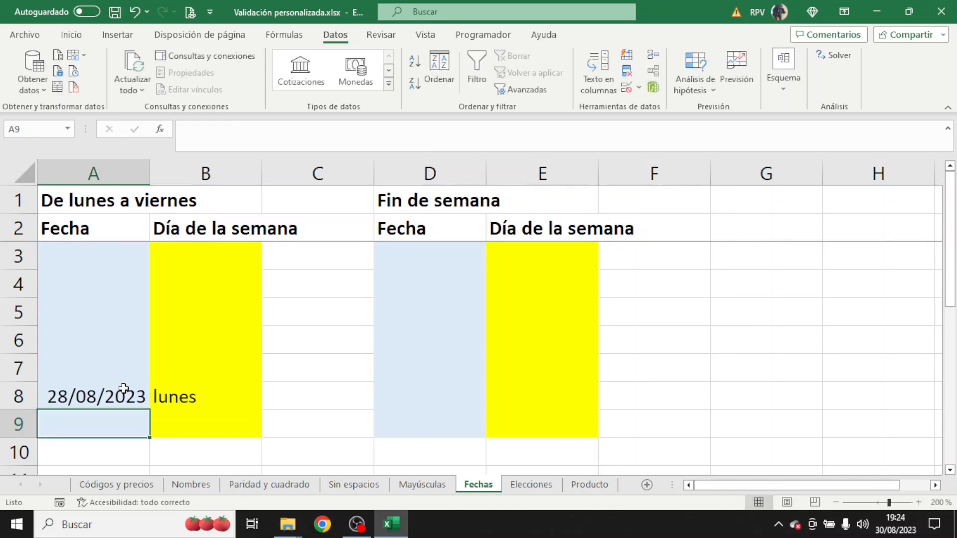
{"action": "left_click", "coordinate": [89, 285]}
{"action": "type", "text": "29/08"}
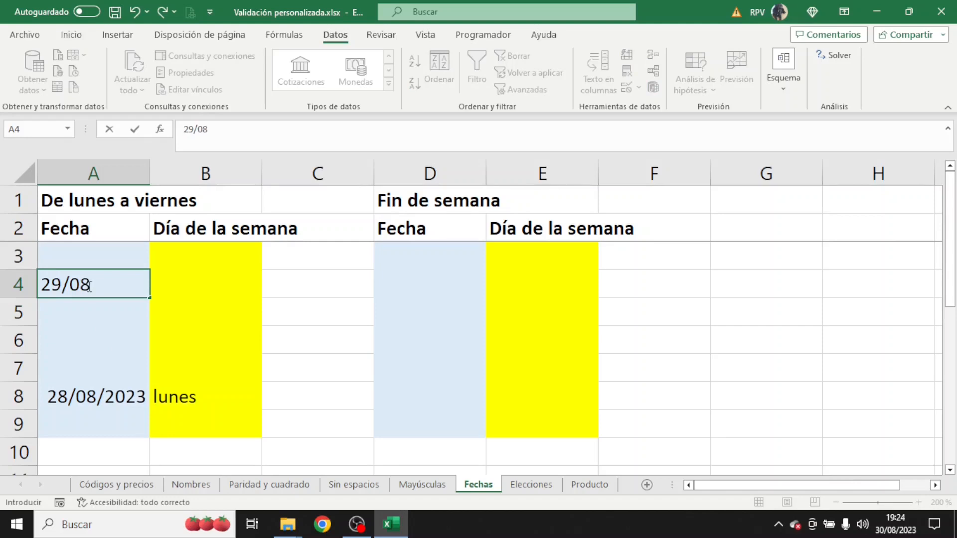
{"action": "type", "text": "/2023"}
{"action": "key", "text": "Return"}
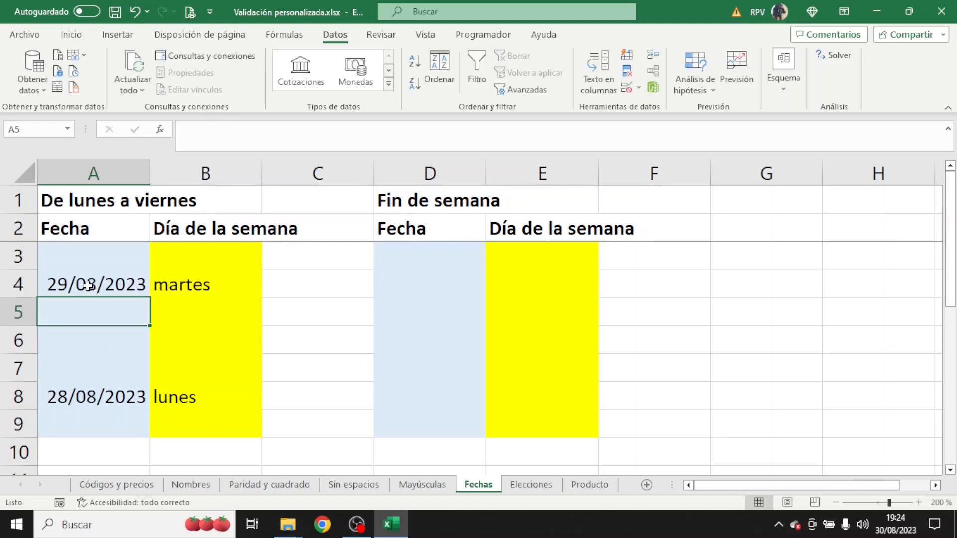
Enter the date 01/09/2023 in cell A6 of the Monday-to-Friday list
{"action": "left_click", "coordinate": [72, 336]}
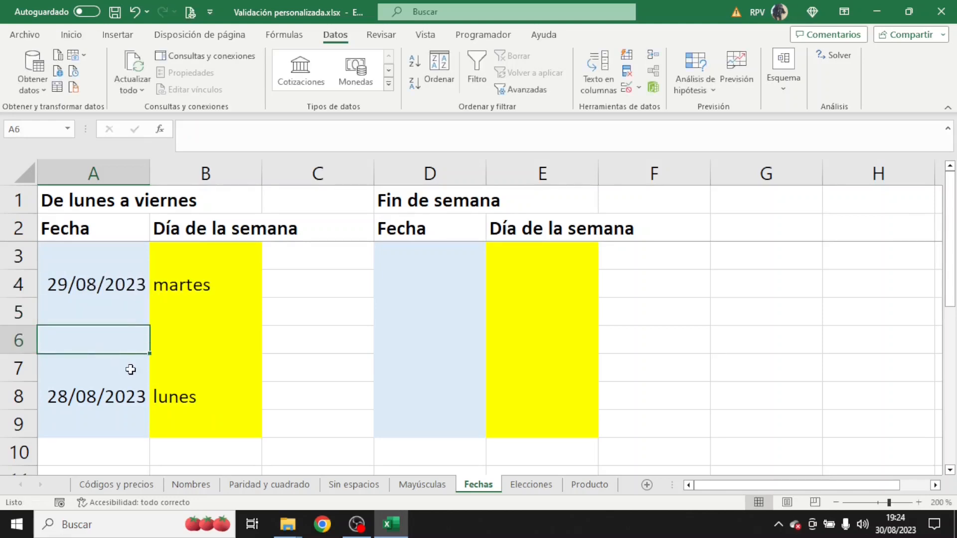
{"action": "type", "text": "01/09/2023"}
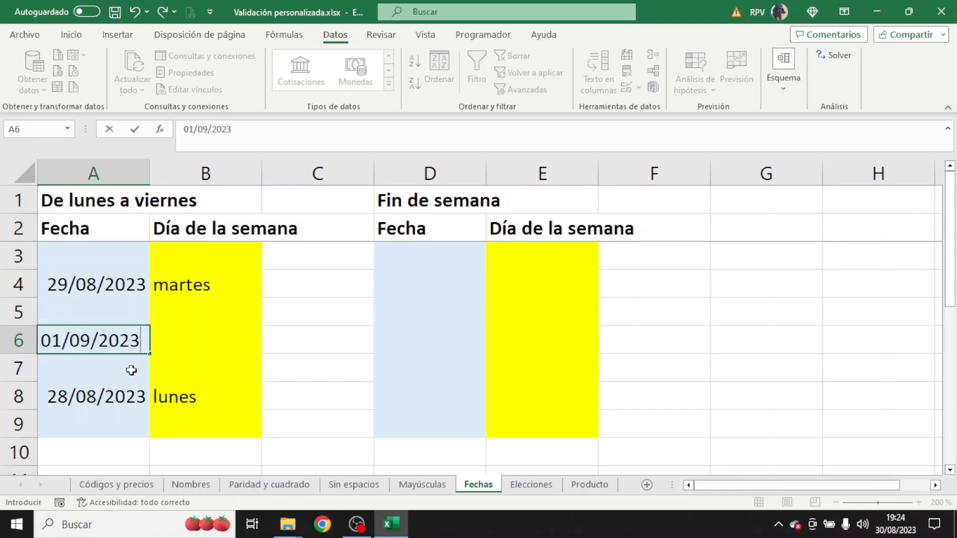
{"action": "key", "text": "Return"}
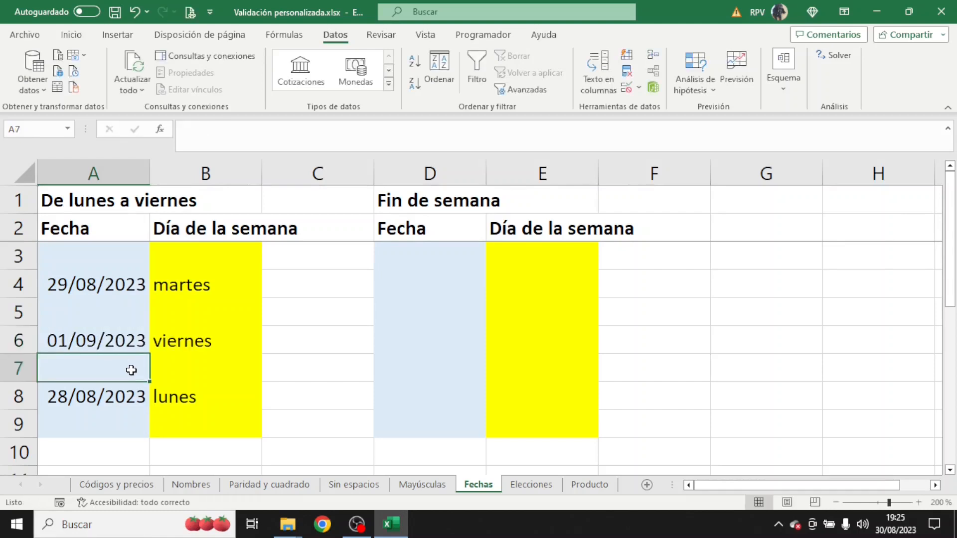
Test the weekday rule by trying to enter 02/09/2023 and 03/09/2023 in cell A3, cancelling each entry
{"action": "left_click", "coordinate": [112, 253]}
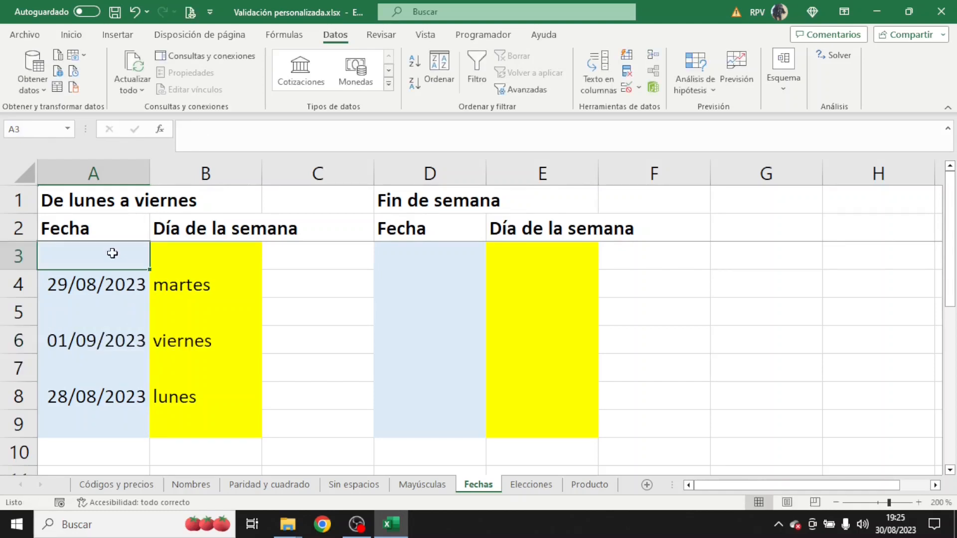
{"action": "type", "text": "02/09/"}
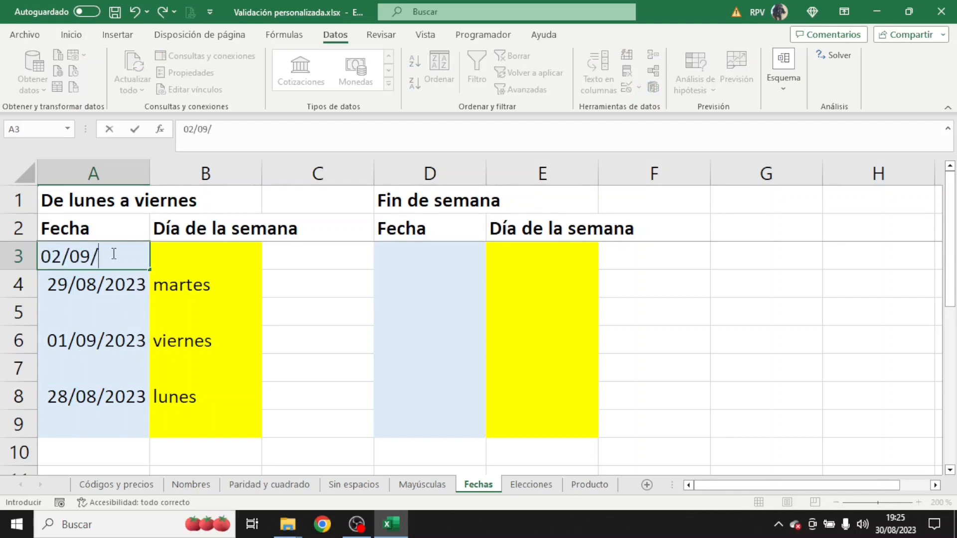
{"action": "type", "text": "2023"}
{"action": "key", "text": "Return"}
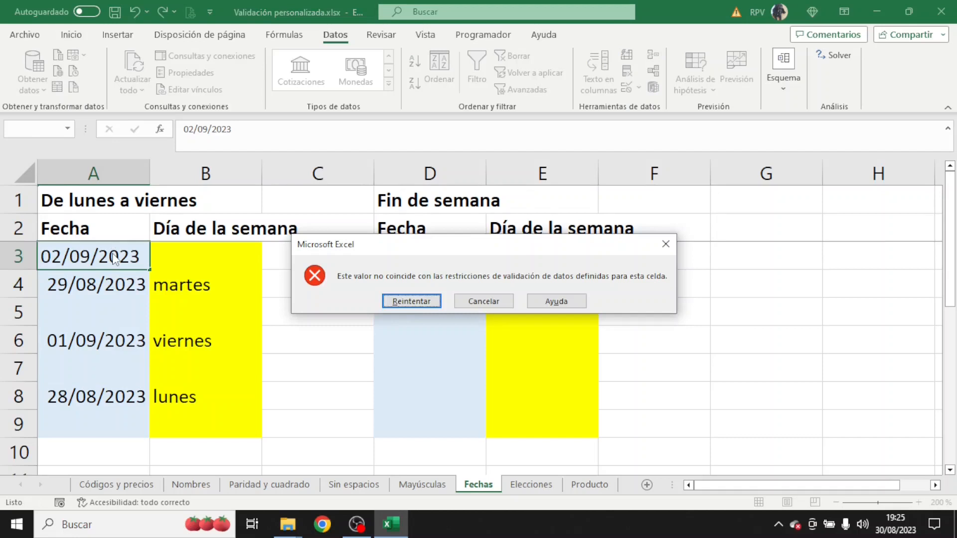
{"action": "key", "text": "Escape"}
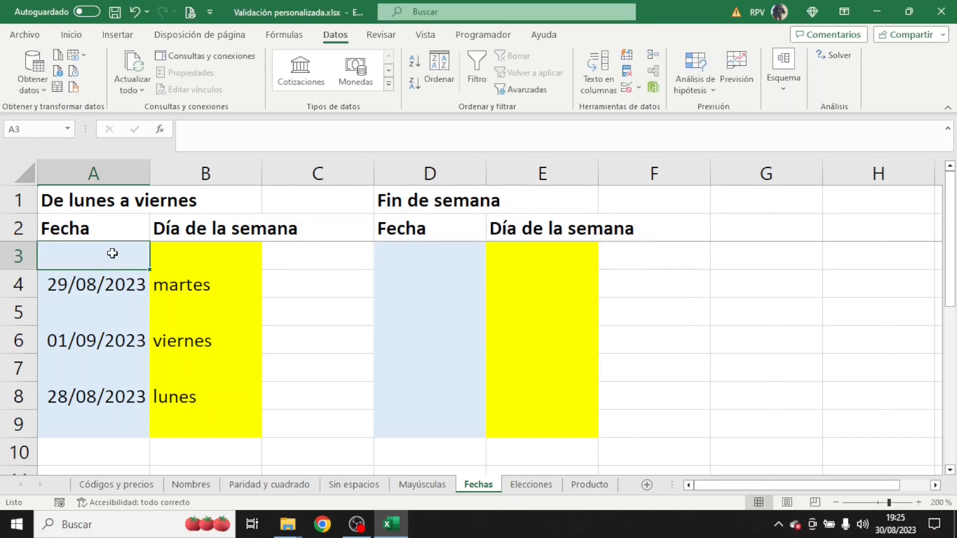
{"action": "type", "text": "03/09/2023"}
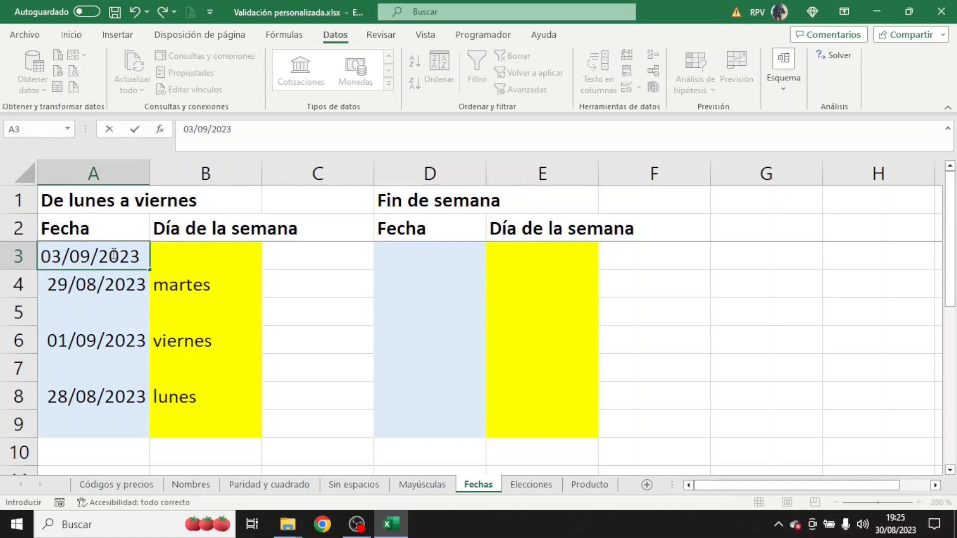
{"action": "key", "text": "Return"}
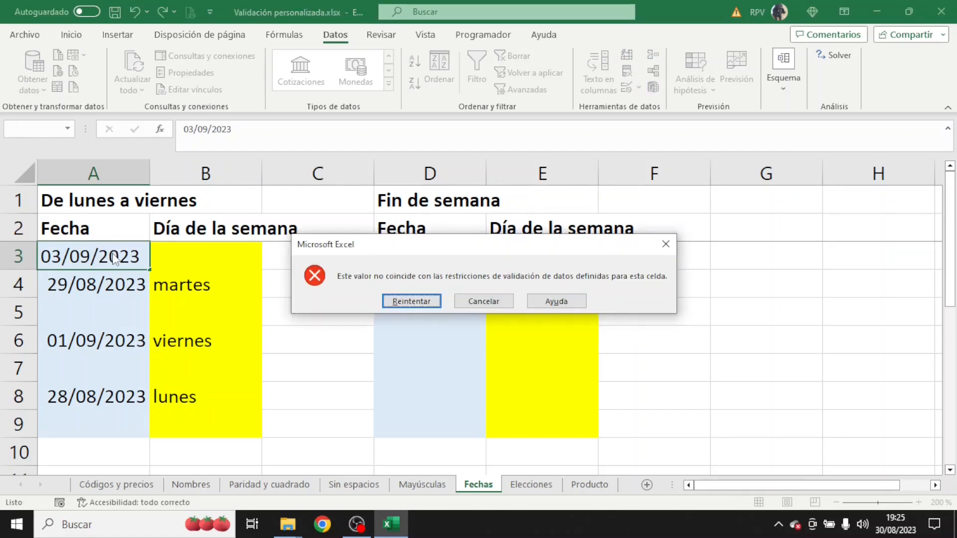
{"action": "key", "text": "Escape"}
Enter the date 04/09/2023 in cell A3 of the Monday-to-Friday list
{"action": "type", "text": "04"}
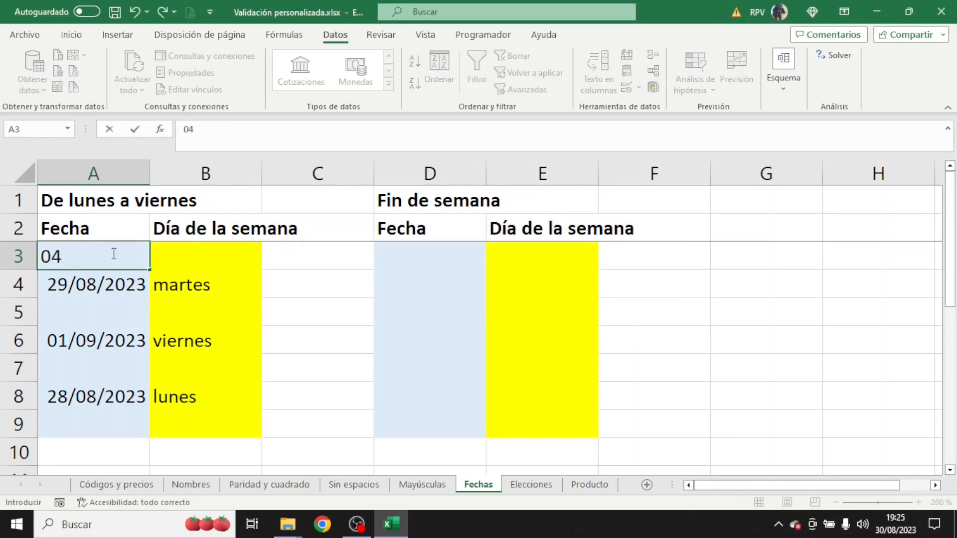
{"action": "type", "text": "/09/2023"}
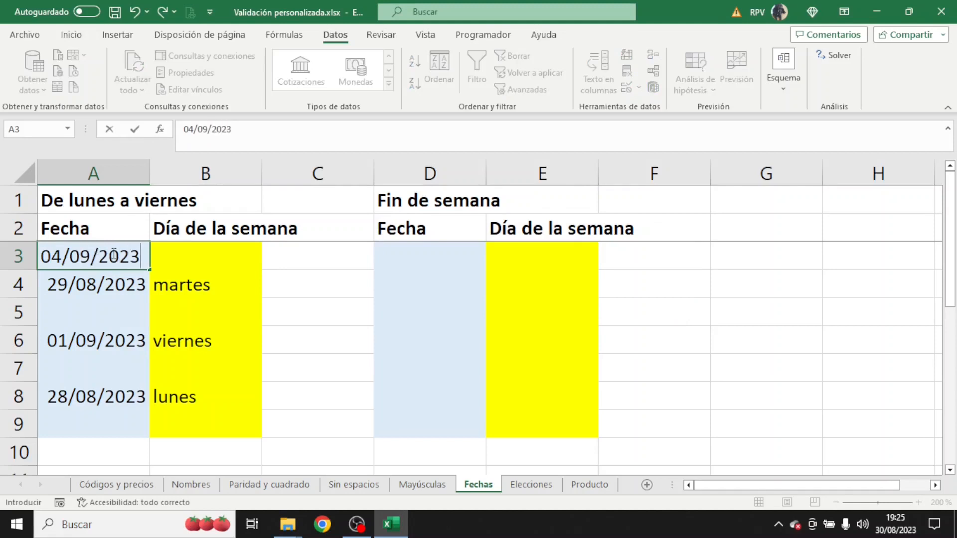
{"action": "key", "text": "Return"}
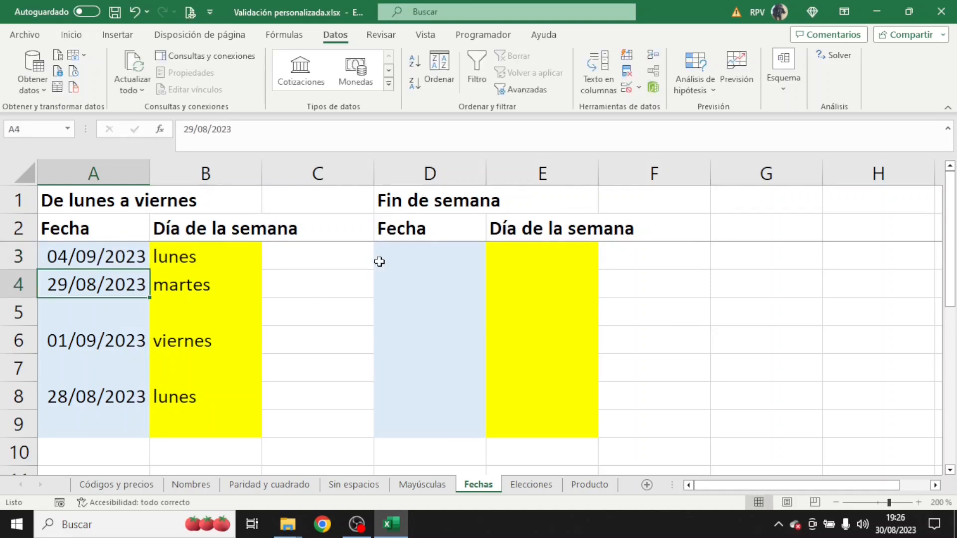
Apply custom (Personalizada) data validation to the weekend dates D3:D9 with the formula =DIASEM(D3;2)>5
{"action": "left_click_drag", "start_coordinate": [381, 254], "coordinate": [416, 416]}
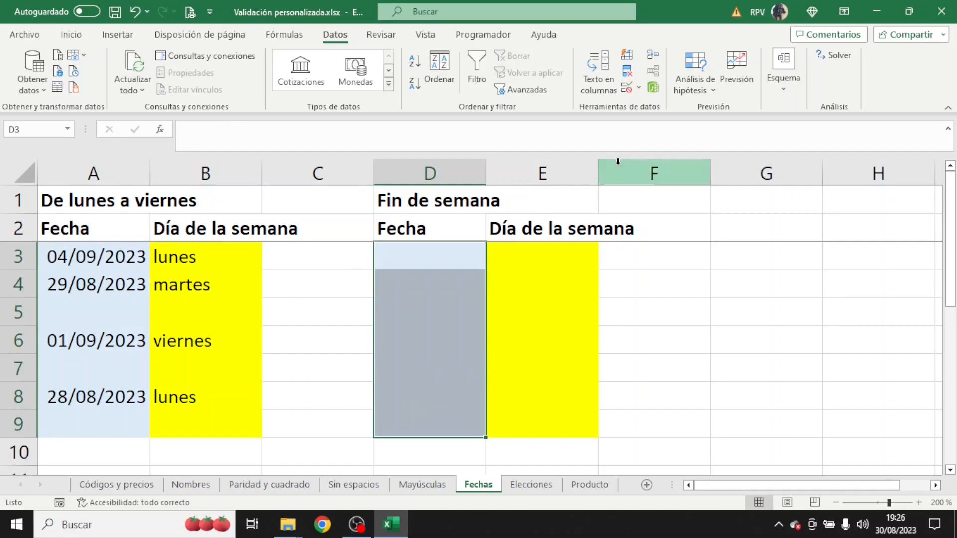
{"action": "left_click", "coordinate": [638, 89]}
{"action": "left_click", "coordinate": [656, 111]}
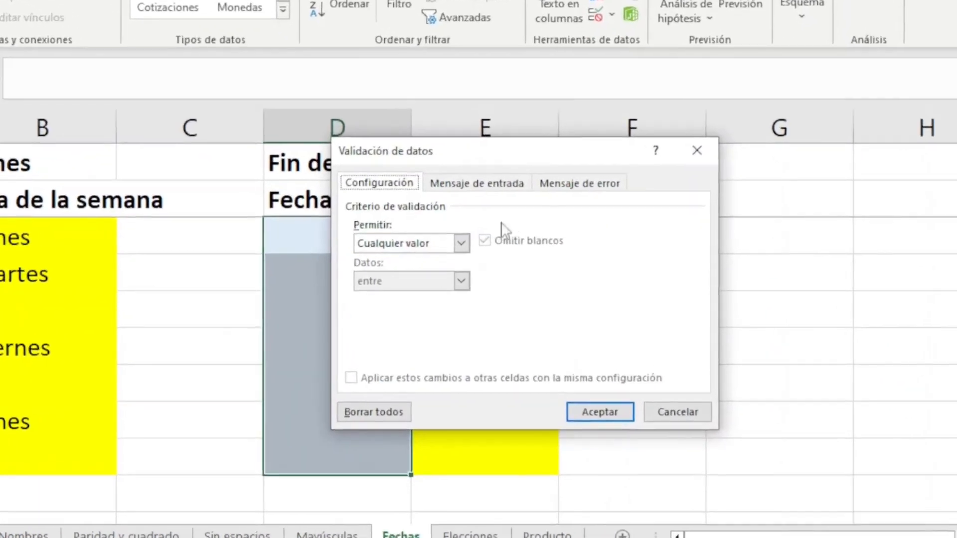
{"action": "left_click", "coordinate": [525, 262]}
{"action": "left_click", "coordinate": [295, 355]}
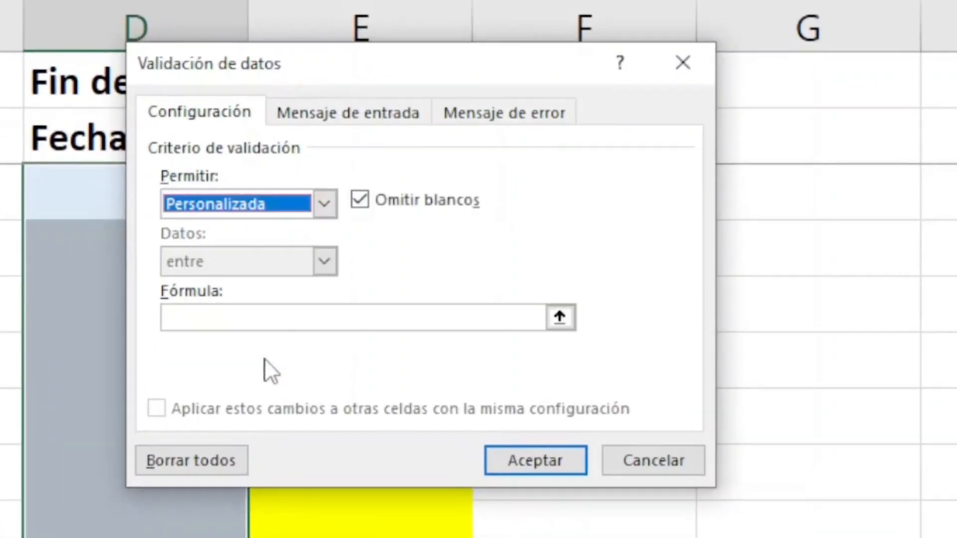
{"action": "left_click", "coordinate": [295, 321]}
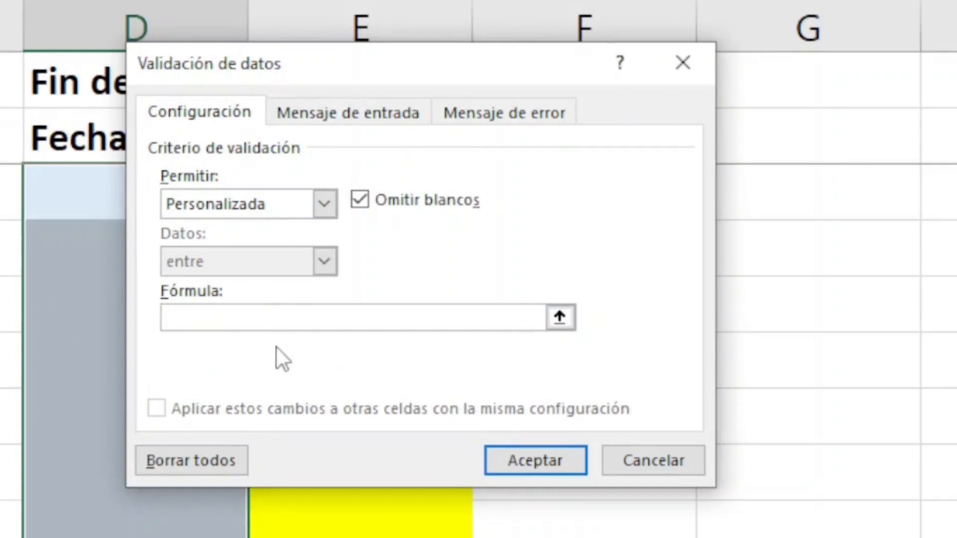
{"action": "type", "text": "=DIASEM("}
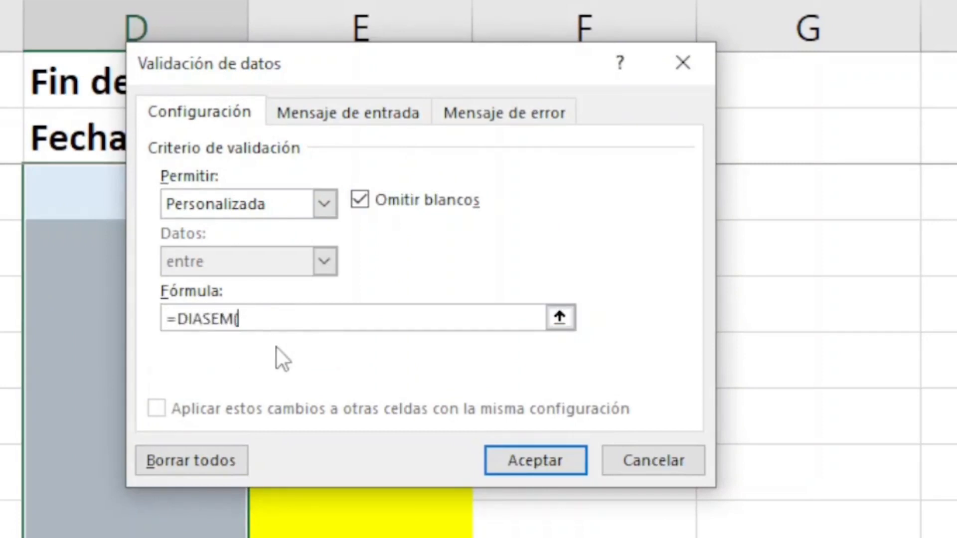
{"action": "left_click_drag", "start_coordinate": [376, 79], "coordinate": [505, 76]}
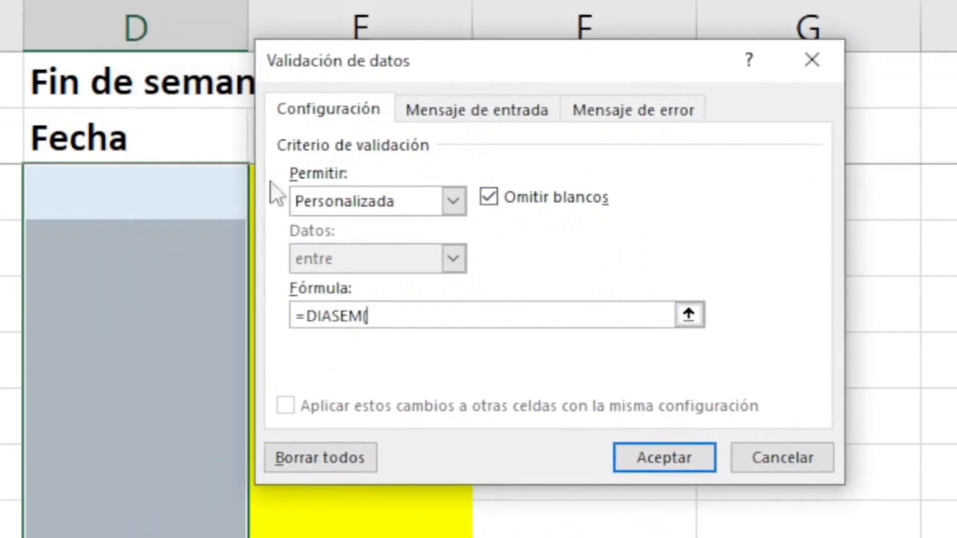
{"action": "left_click", "coordinate": [182, 202]}
{"action": "type", "text": ";2)>5"}
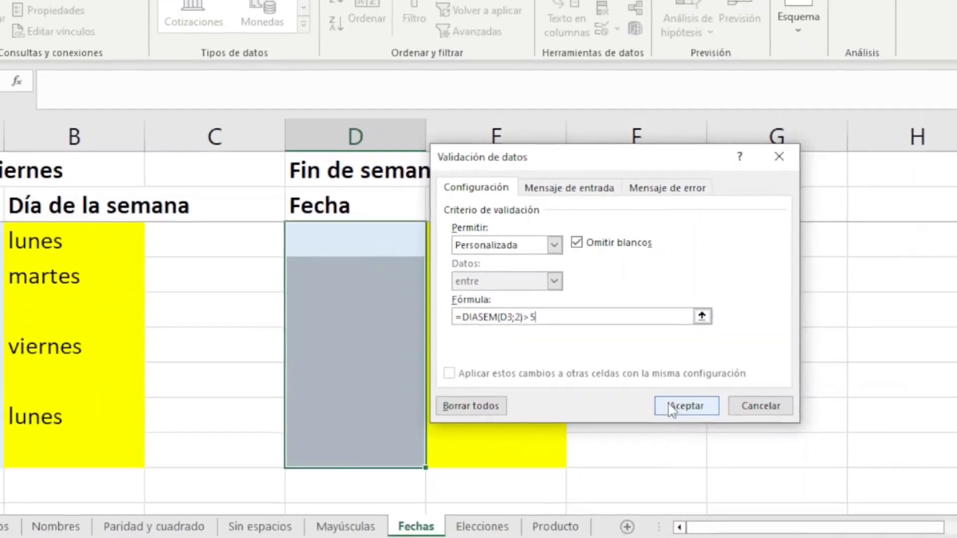
{"action": "left_click", "coordinate": [670, 408]}
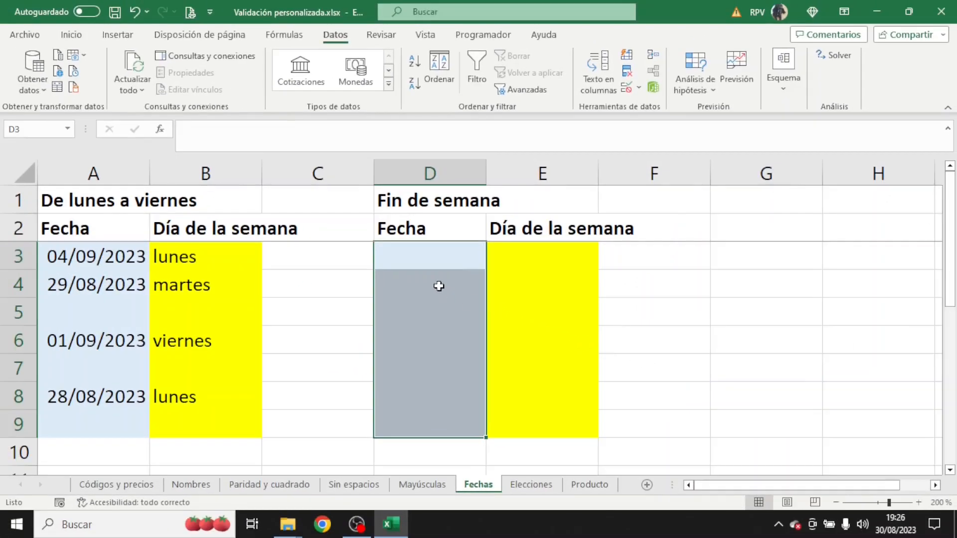
Test the weekend rule by trying to enter 01/09/2023 in cell D4, and cancel the entry
{"action": "left_click", "coordinate": [435, 284]}
{"action": "type", "text": "01/09/2023"}
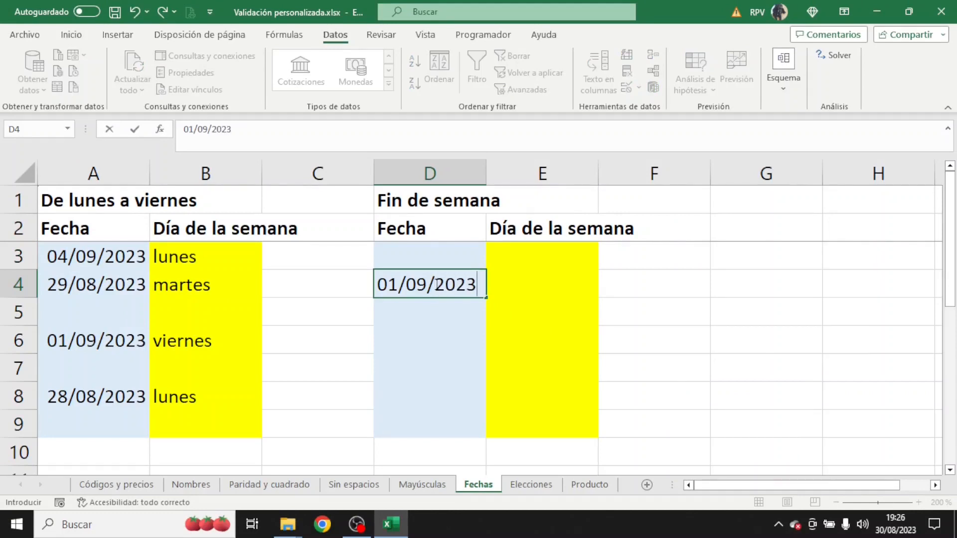
{"action": "key", "text": "Return"}
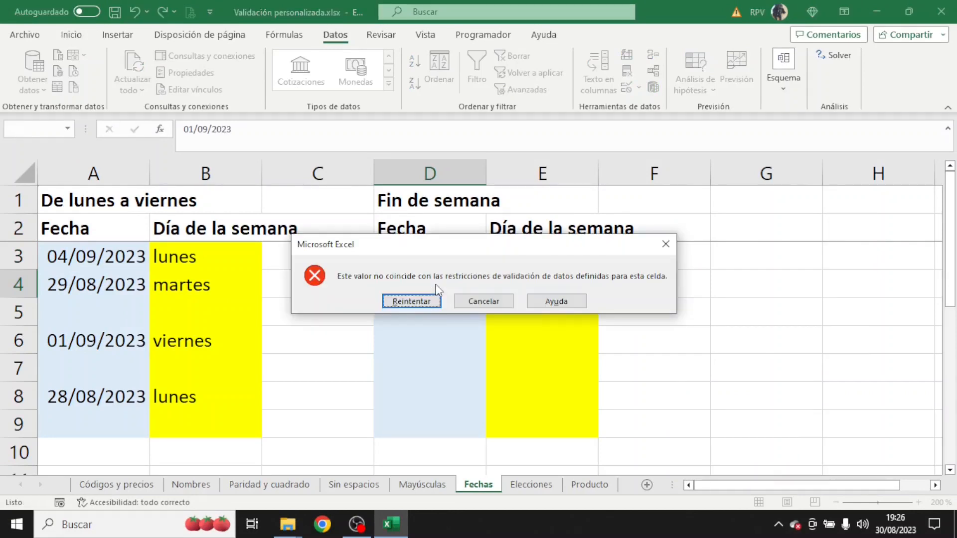
{"action": "left_click", "coordinate": [463, 302]}
Enter the weekend dates 02/09/2023 in cell D4 and 10/09/2023 in cell D5
{"action": "type", "text": "02/09/2023"}
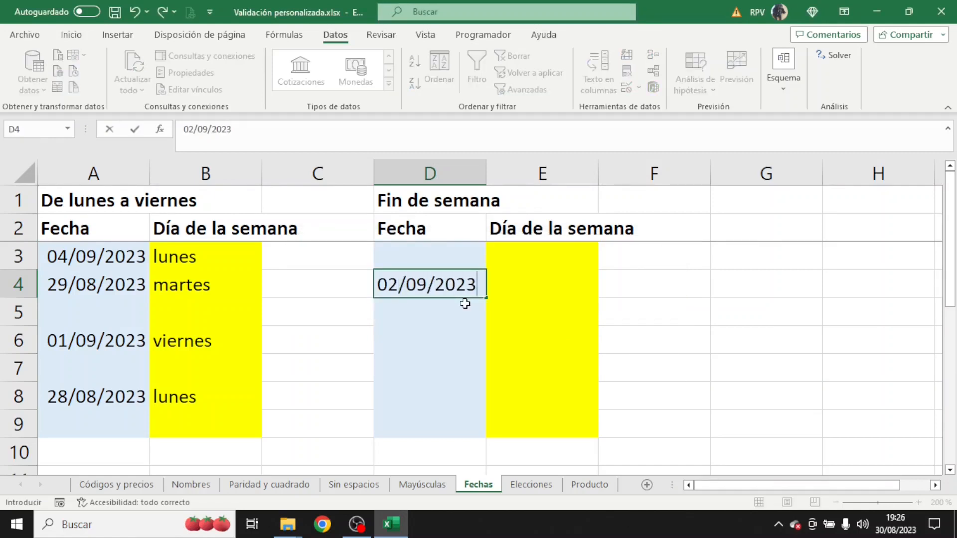
{"action": "key", "text": "Return"}
{"action": "type", "text": "10/09"}
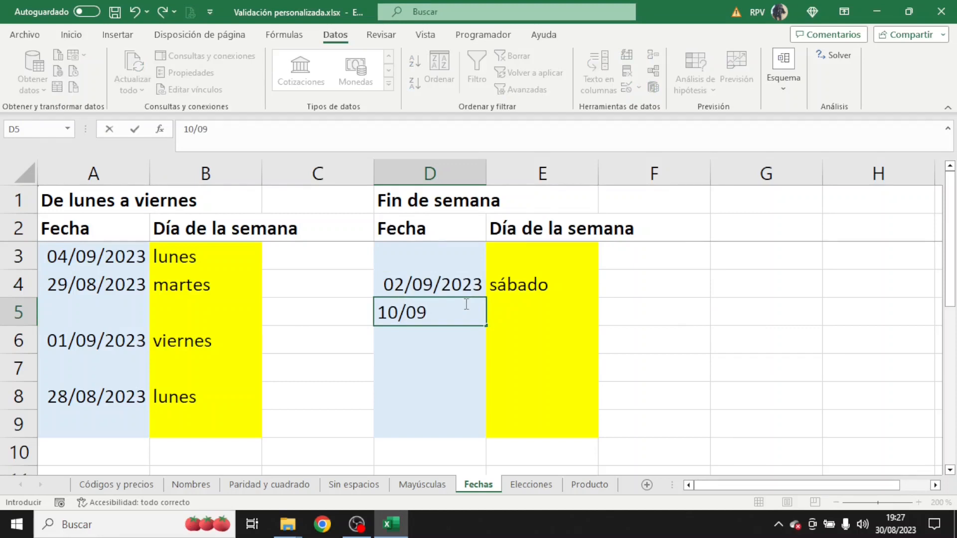
{"action": "type", "text": "/2023"}
{"action": "key", "text": "Return"}
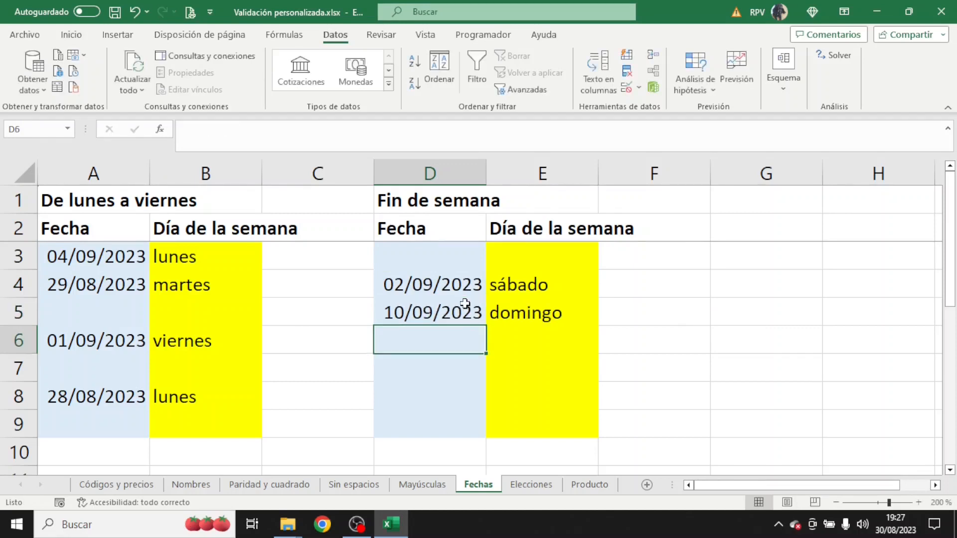
Test the weekend rule by trying to enter 11/09/2023 in cell D9, and cancel the entry
{"action": "left_click", "coordinate": [432, 420]}
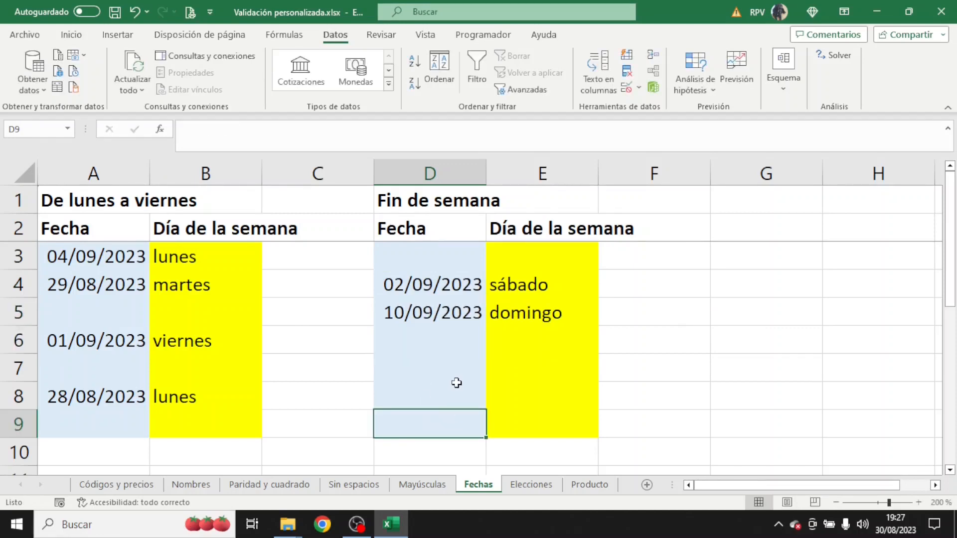
{"action": "key", "text": "F2"}
{"action": "type", "text": "11/09/2023"}
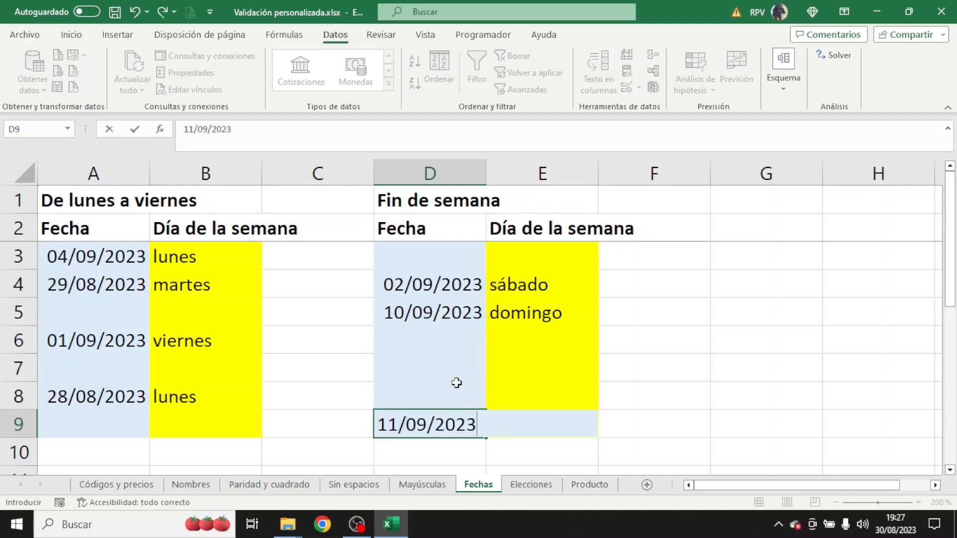
{"action": "key", "text": "Return"}
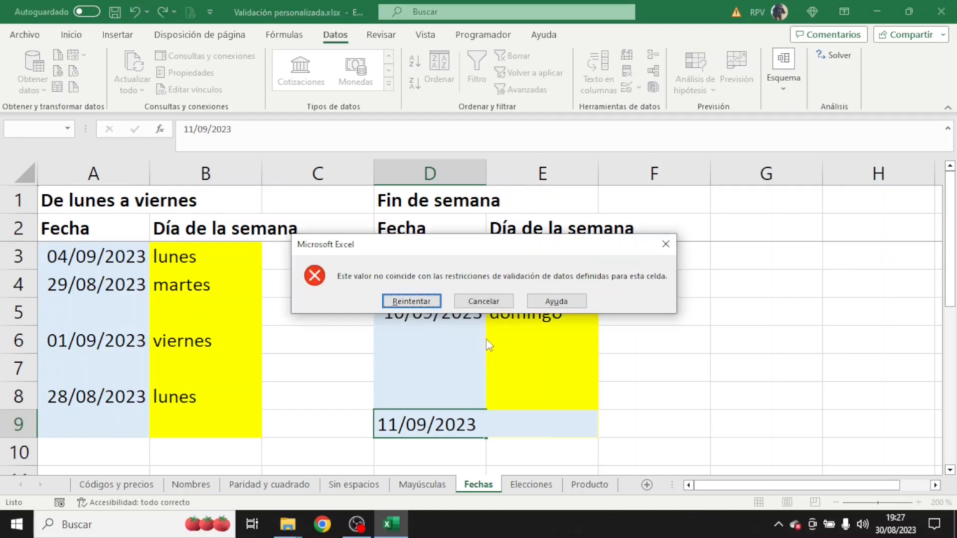
{"action": "left_click", "coordinate": [483, 301]}
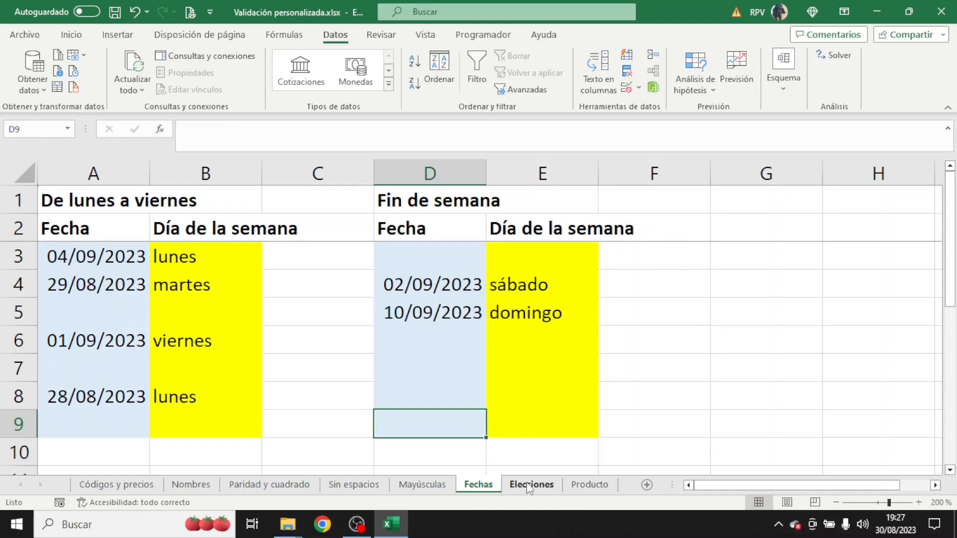
On the Elecciones sheet, label cell A11 "Otros" and enter the formula =B1-SUMA(B3:B9) in cell B11
{"action": "left_click", "coordinate": [534, 485]}
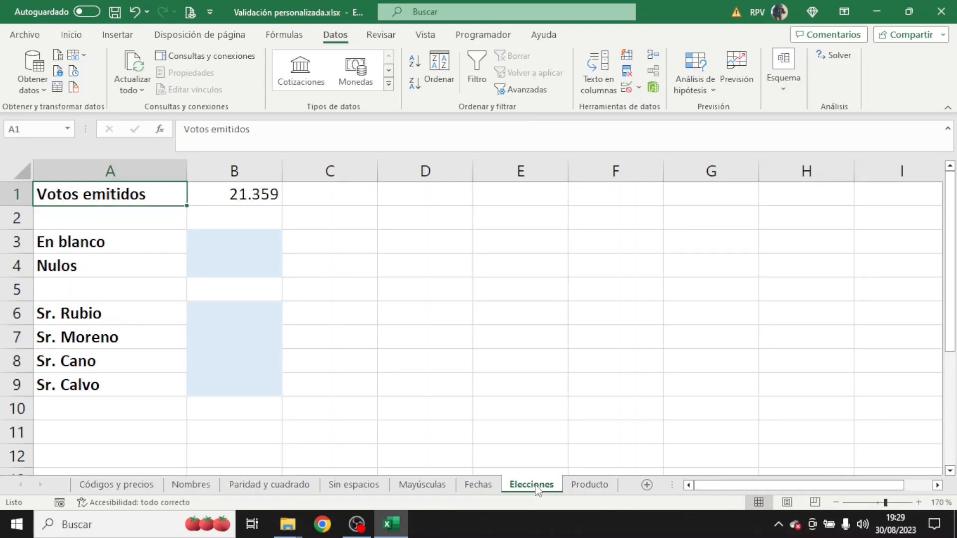
{"action": "left_click", "coordinate": [117, 428]}
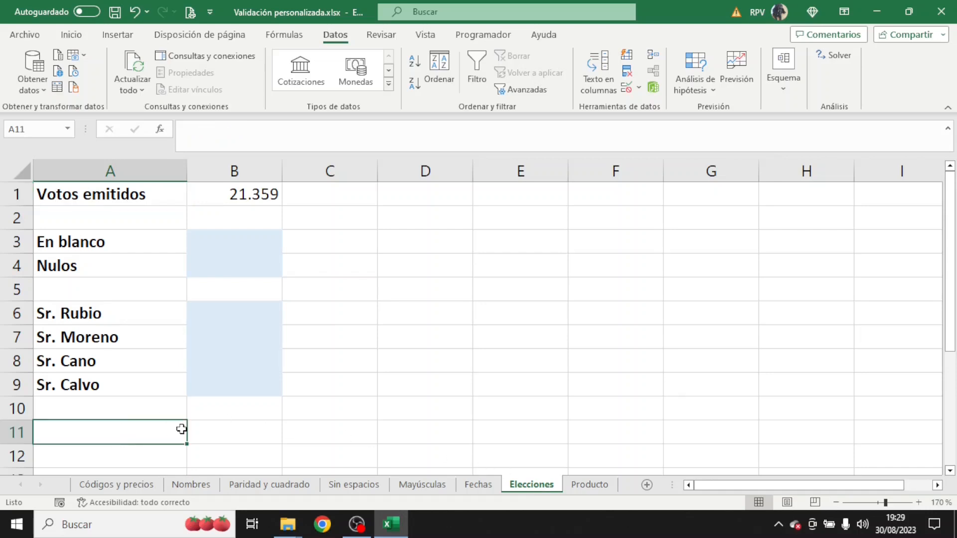
{"action": "type", "text": "Otro"}
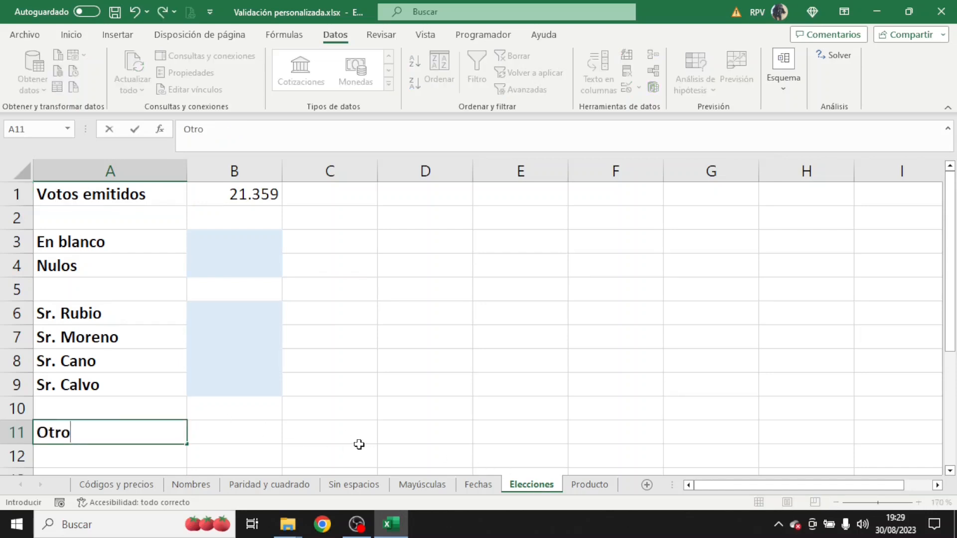
{"action": "type", "text": "s"}
{"action": "key", "text": "Tab"}
{"action": "type", "text": "="}
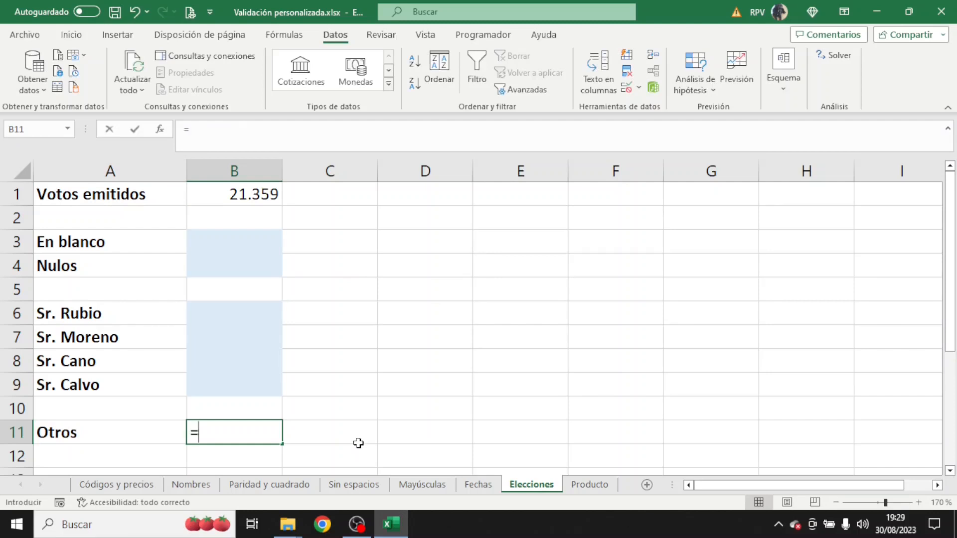
{"action": "left_click", "coordinate": [255, 197]}
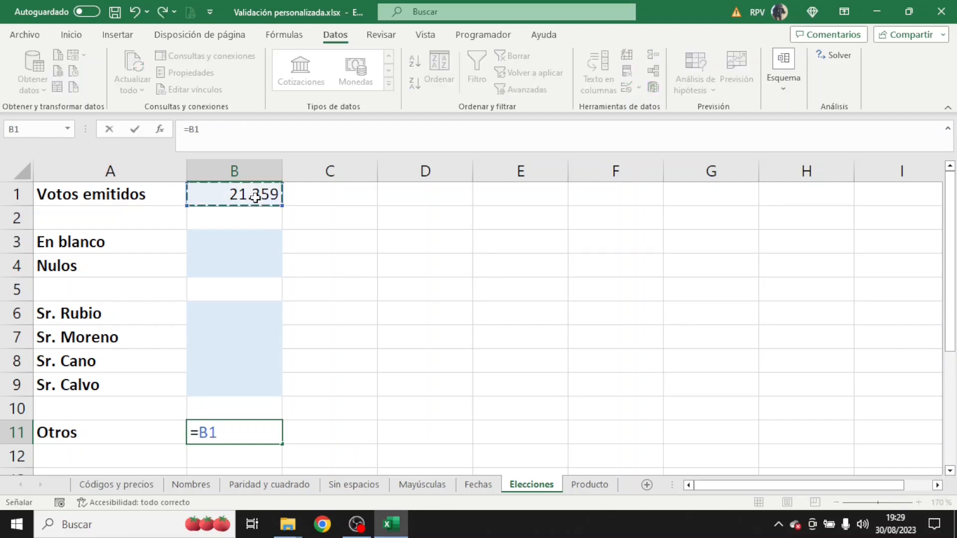
{"action": "type", "text": "-SUMA("}
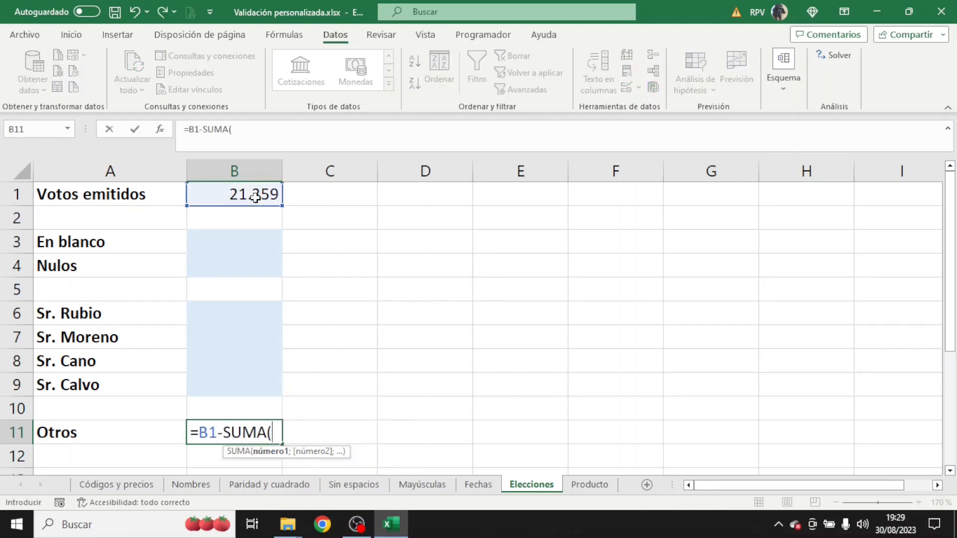
{"action": "left_click_drag", "start_coordinate": [254, 238], "coordinate": [269, 382]}
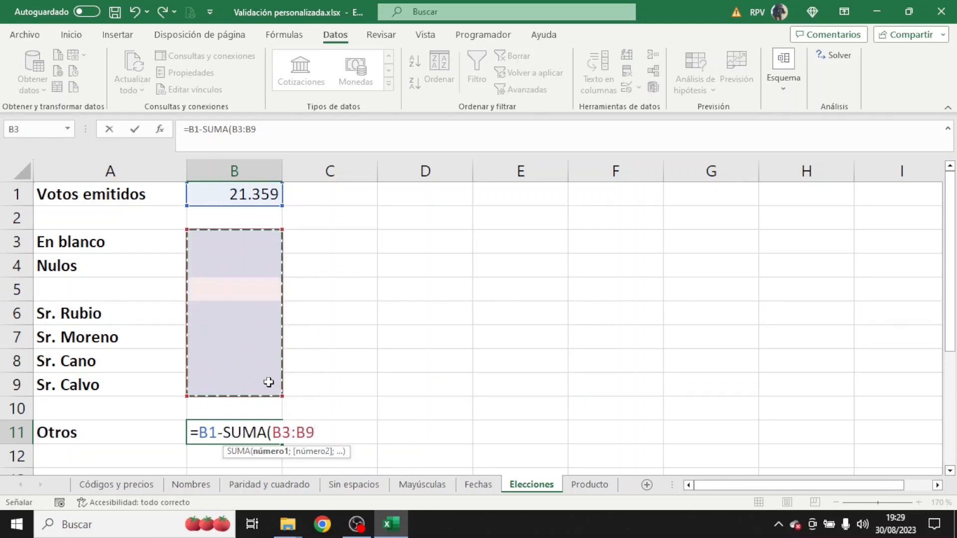
{"action": "type", "text": ")"}
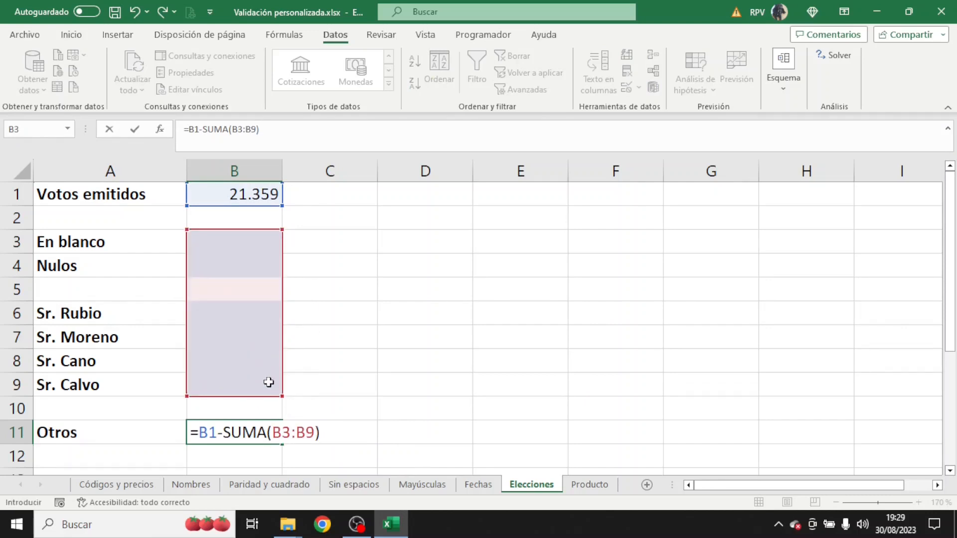
{"action": "key", "text": "Return"}
Fill the Otros result cell B11 with the standard yellow color
{"action": "left_click", "coordinate": [250, 434]}
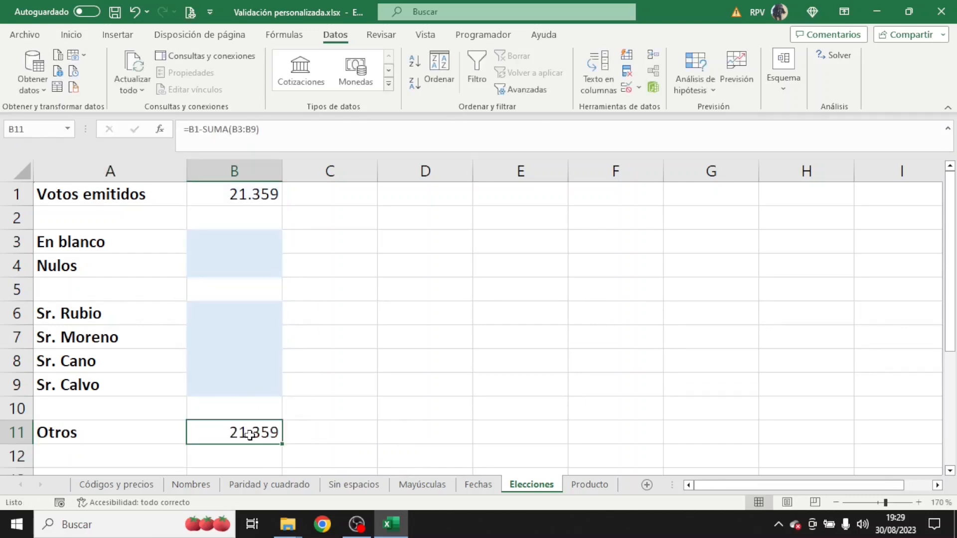
{"action": "left_click", "coordinate": [87, 39]}
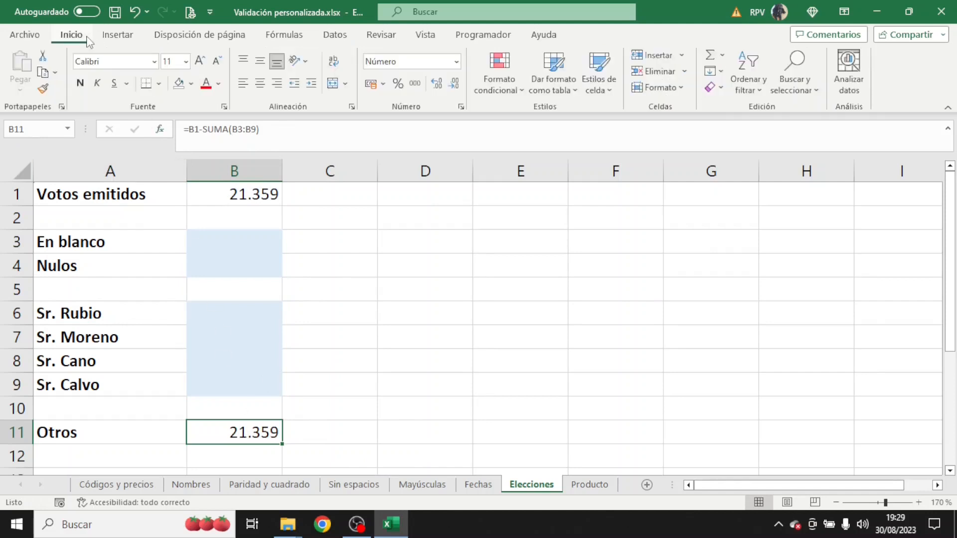
{"action": "left_click", "coordinate": [191, 83]}
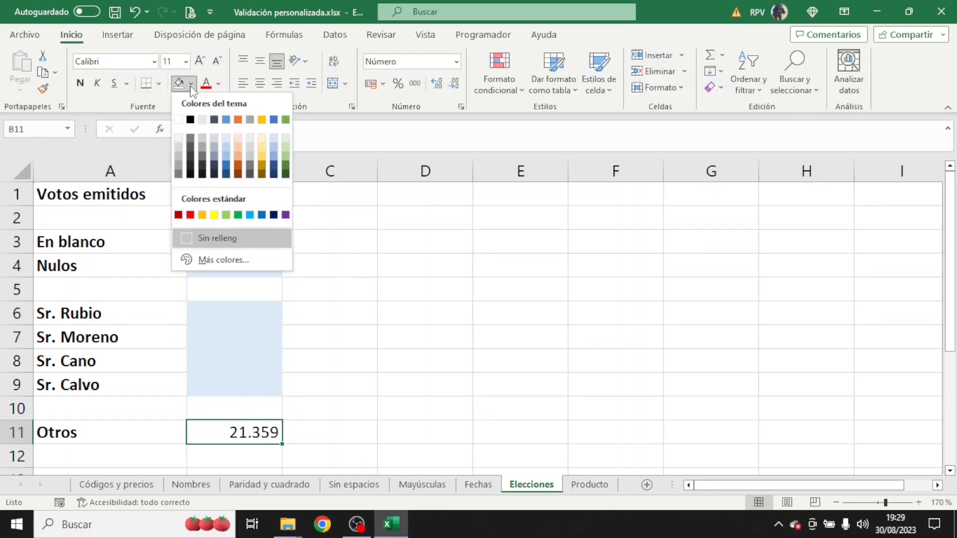
{"action": "left_click", "coordinate": [214, 215]}
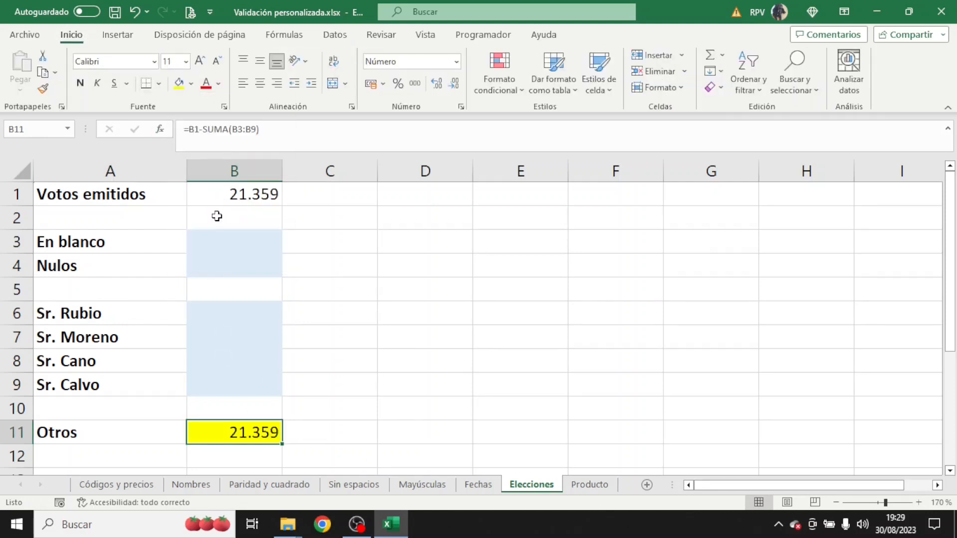
Start data validation for the vote cells B3:B9 and set the allowed criterion to Personalizada
{"action": "left_click", "coordinate": [345, 41]}
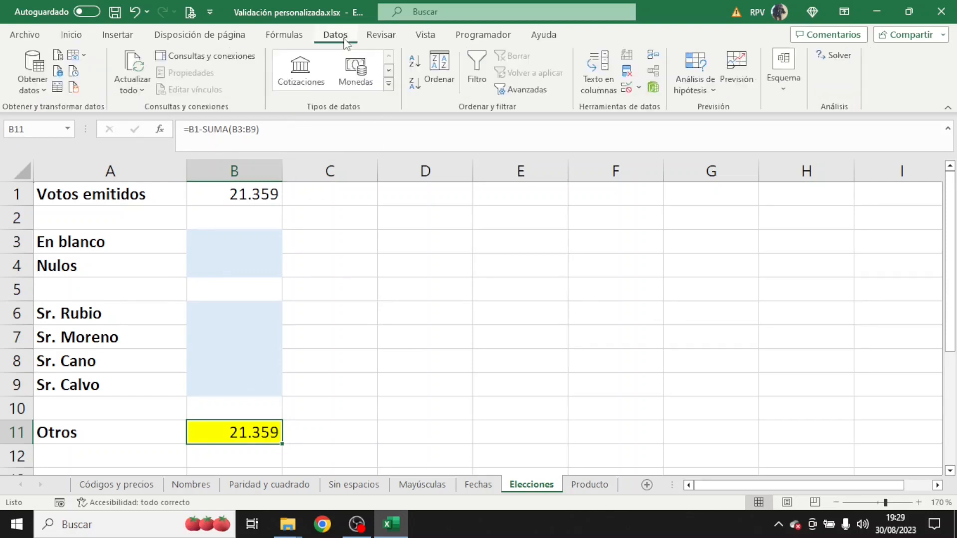
{"action": "left_click", "coordinate": [255, 193]}
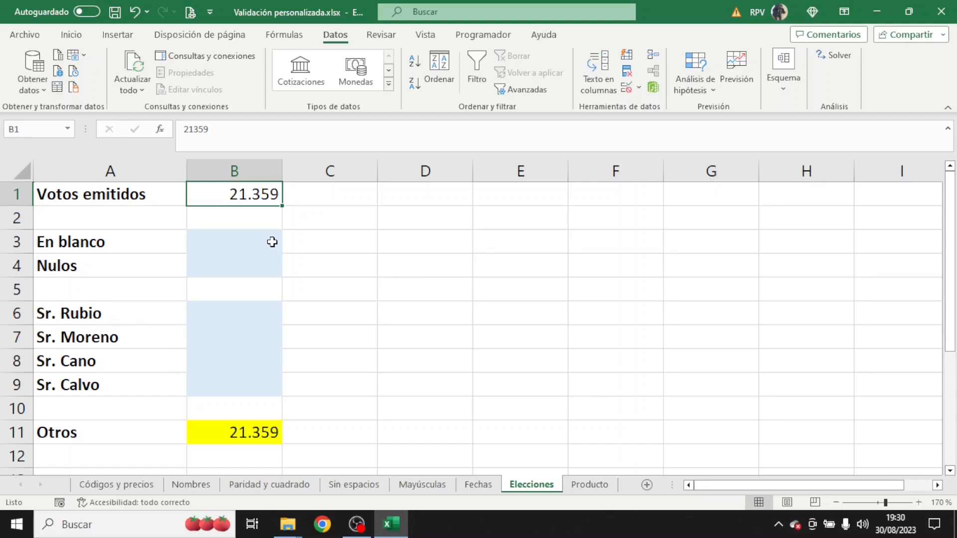
{"action": "left_click_drag", "start_coordinate": [272, 242], "coordinate": [255, 391]}
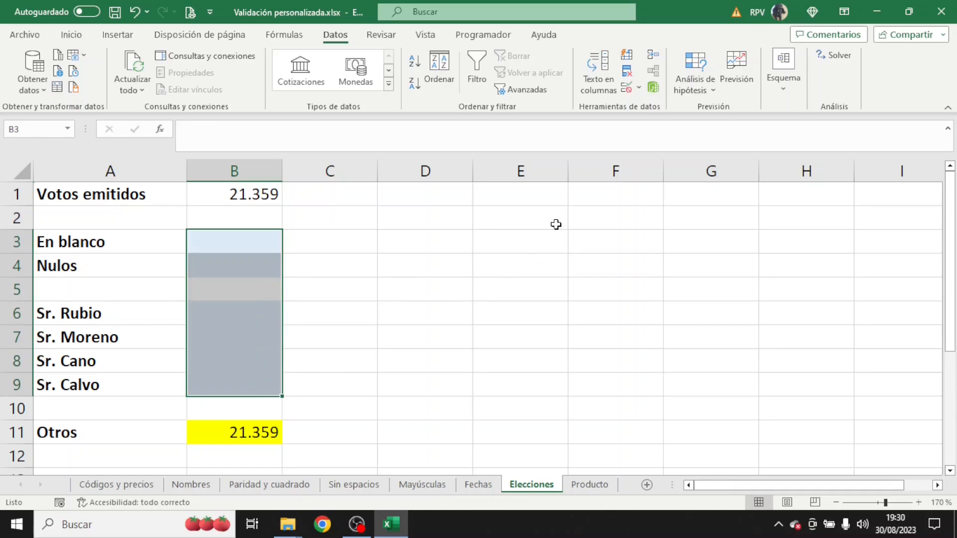
{"action": "left_click", "coordinate": [638, 89]}
{"action": "left_click", "coordinate": [657, 105]}
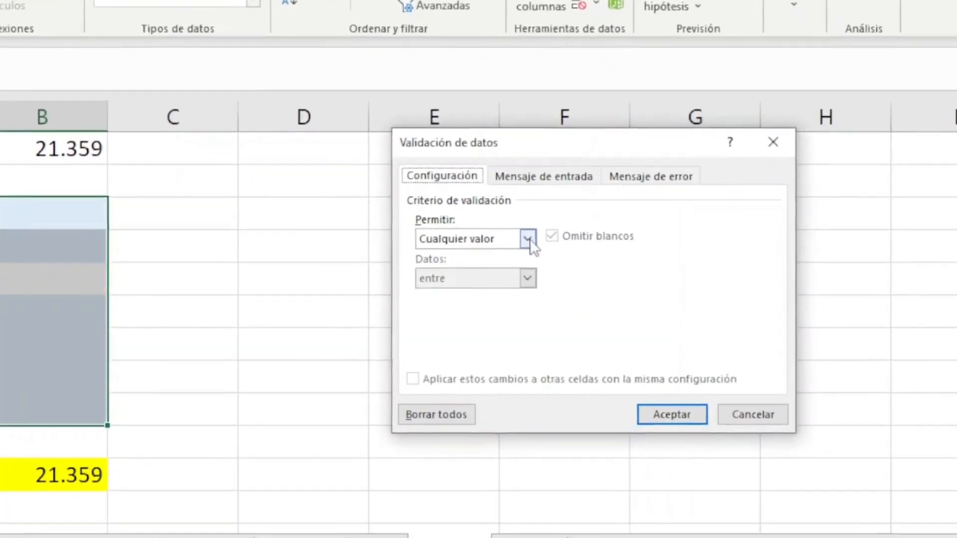
{"action": "left_click", "coordinate": [552, 247]}
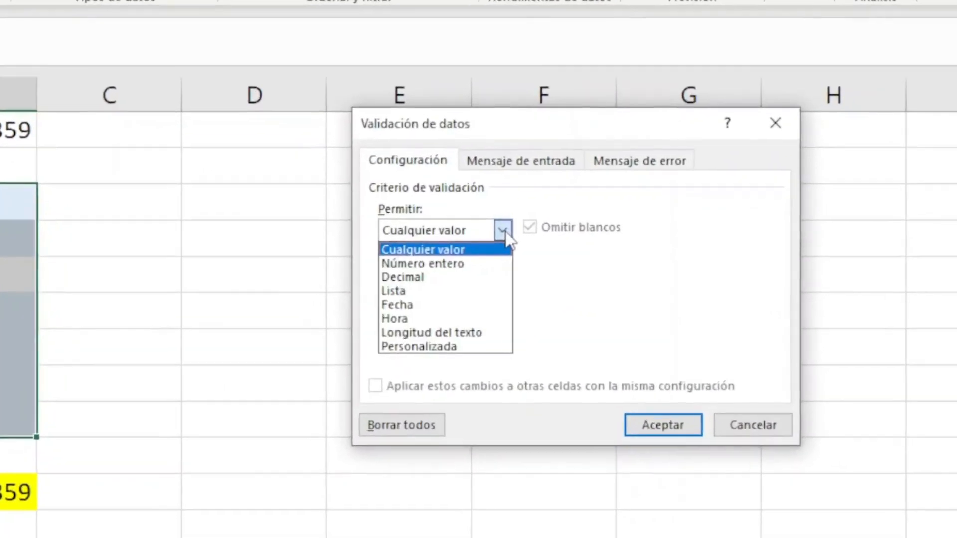
{"action": "left_click", "coordinate": [482, 343]}
Set the validation formula for B3:B9 to =SUMA(B$3:B$9)<B$1 and apply the rule
{"action": "left_click", "coordinate": [403, 321]}
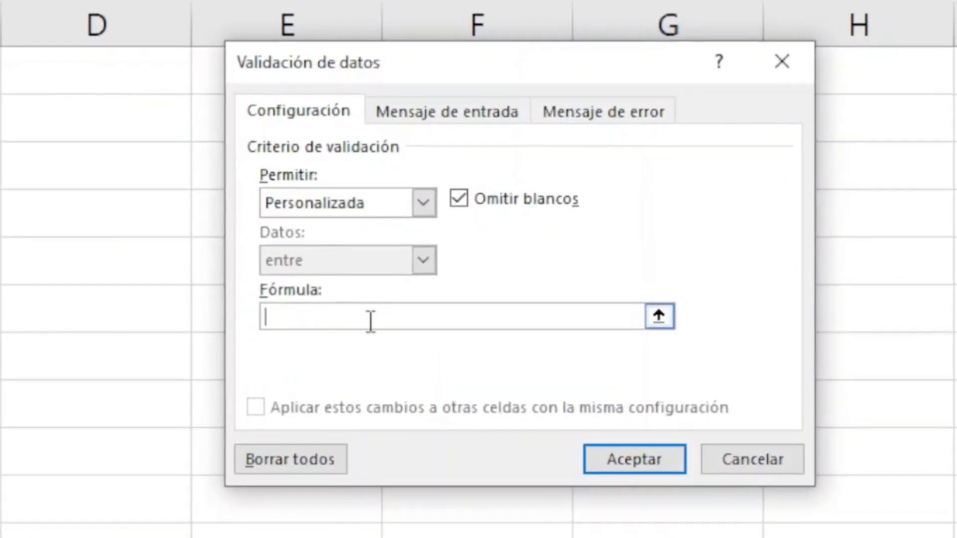
{"action": "type", "text": "=SUMA("}
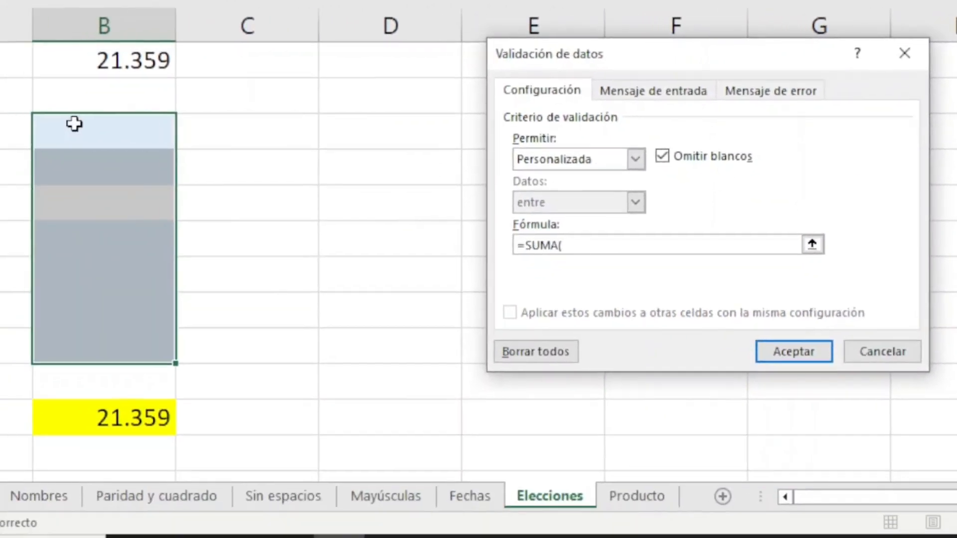
{"action": "left_click_drag", "start_coordinate": [74, 124], "coordinate": [120, 336]}
{"action": "key", "text": "F4"}
{"action": "key", "text": "F4"}
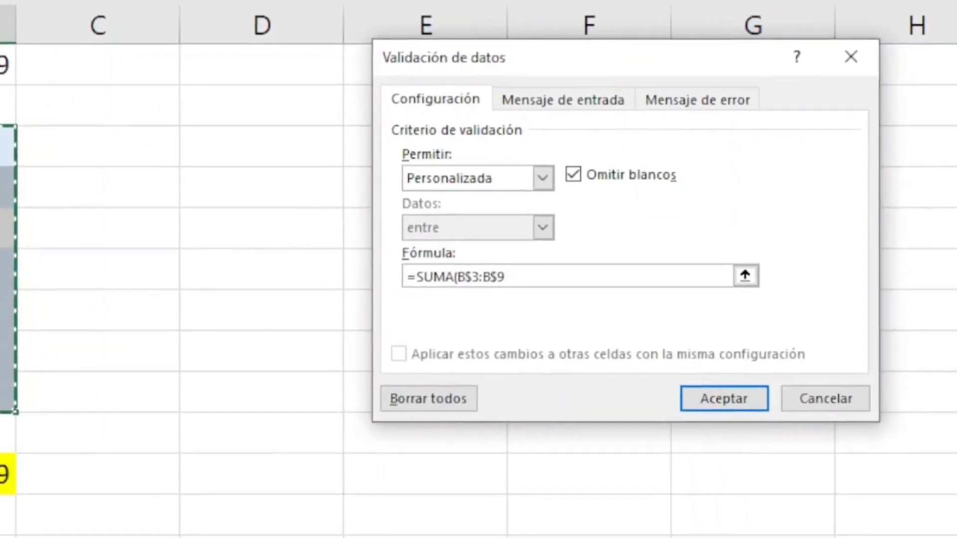
{"action": "type", "text": ")<"}
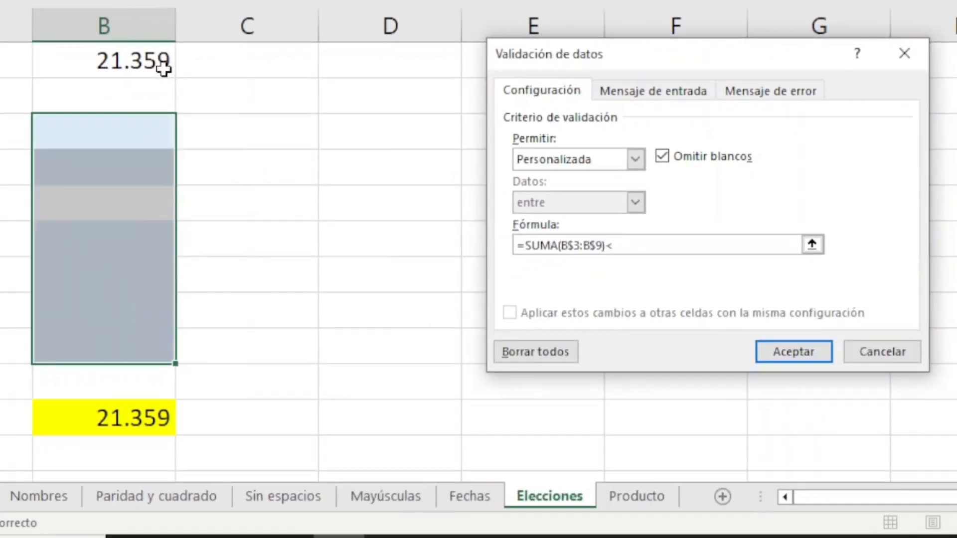
{"action": "left_click", "coordinate": [164, 70]}
{"action": "key", "text": "F4"}
{"action": "key", "text": "F4"}
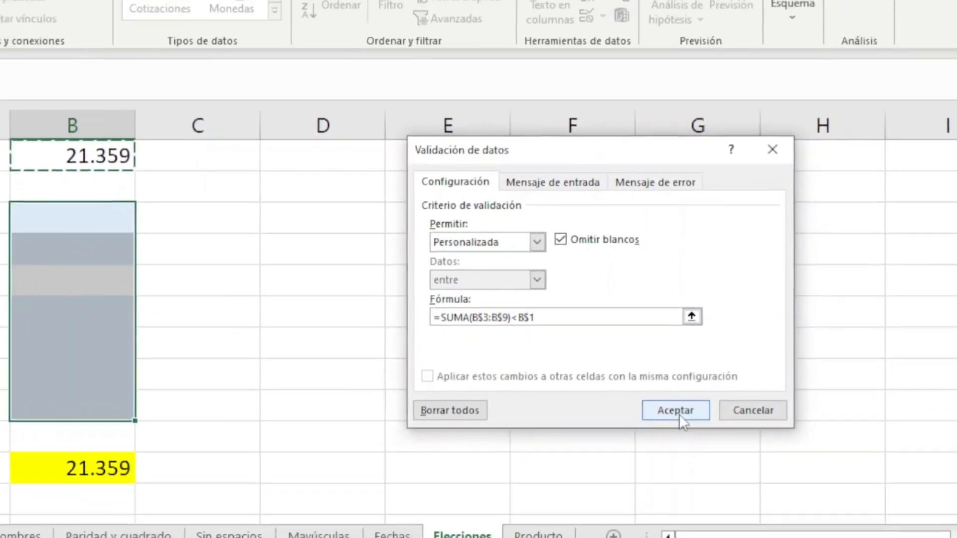
{"action": "left_click", "coordinate": [652, 438]}
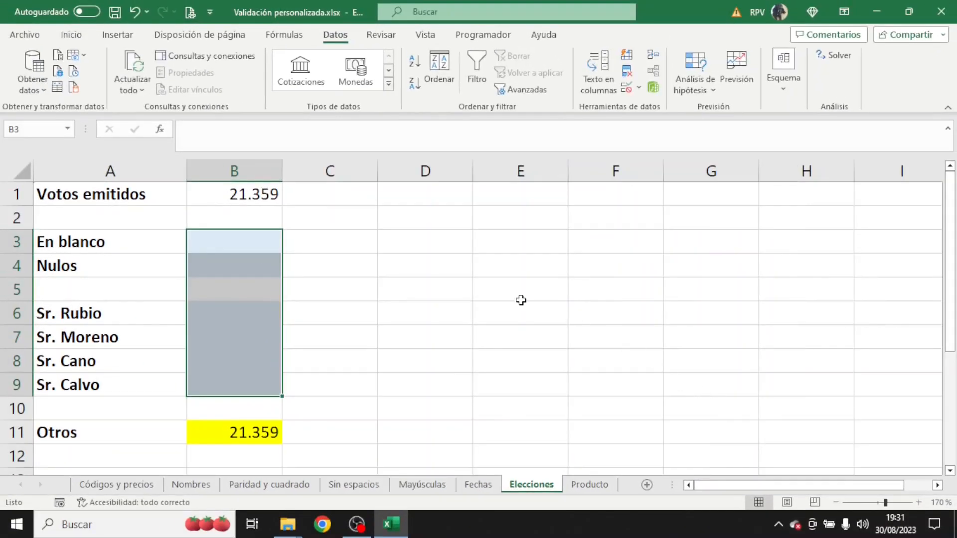
Enter 308 blank votes (En blanco) in cell B3 and 260 null votes (Nulos) in cell B4
{"action": "left_click", "coordinate": [254, 233]}
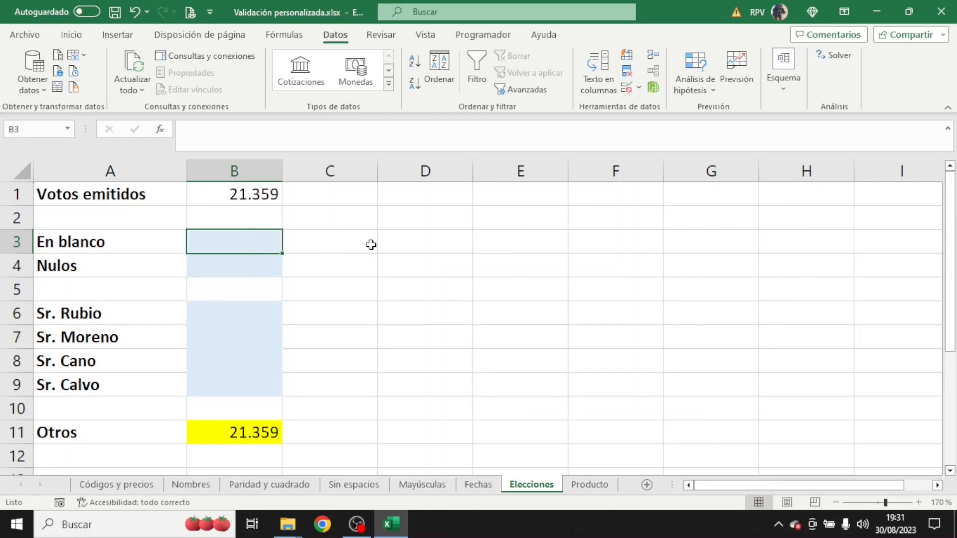
{"action": "type", "text": "308"}
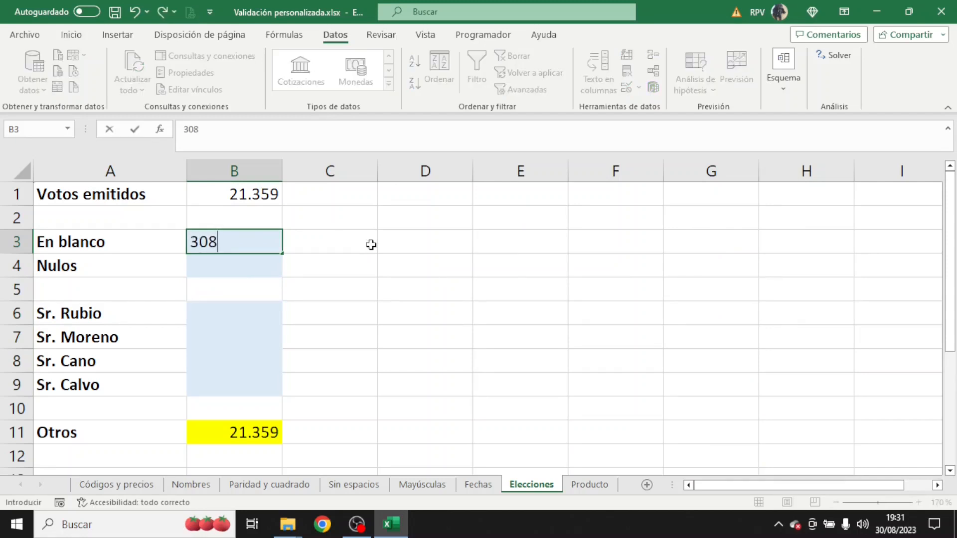
{"action": "key", "text": "Return"}
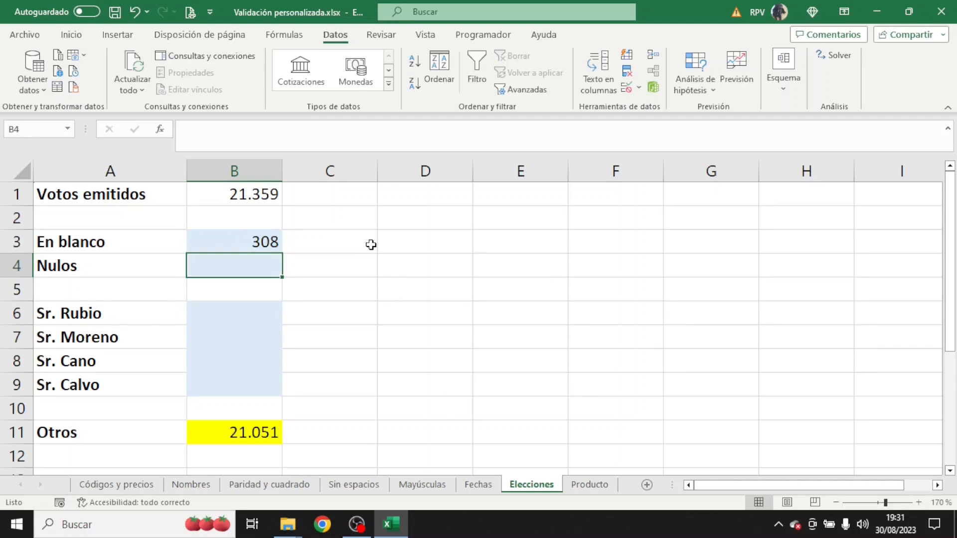
{"action": "type", "text": "260"}
{"action": "key", "text": "Return"}
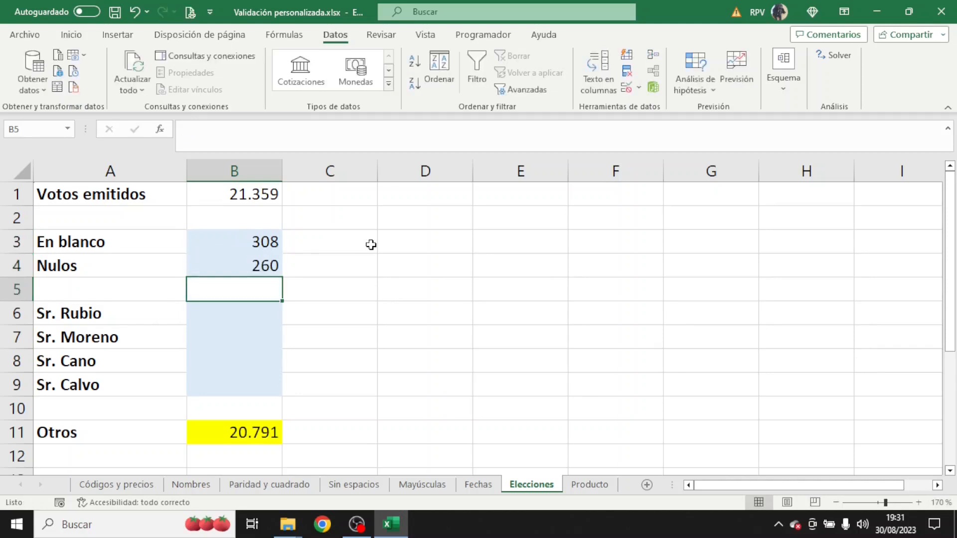
Enter the votes of the first two candidates: 8020 in cell B6 and 4815 in cell B7
{"action": "key", "text": "Return"}
{"action": "type", "text": "8020"}
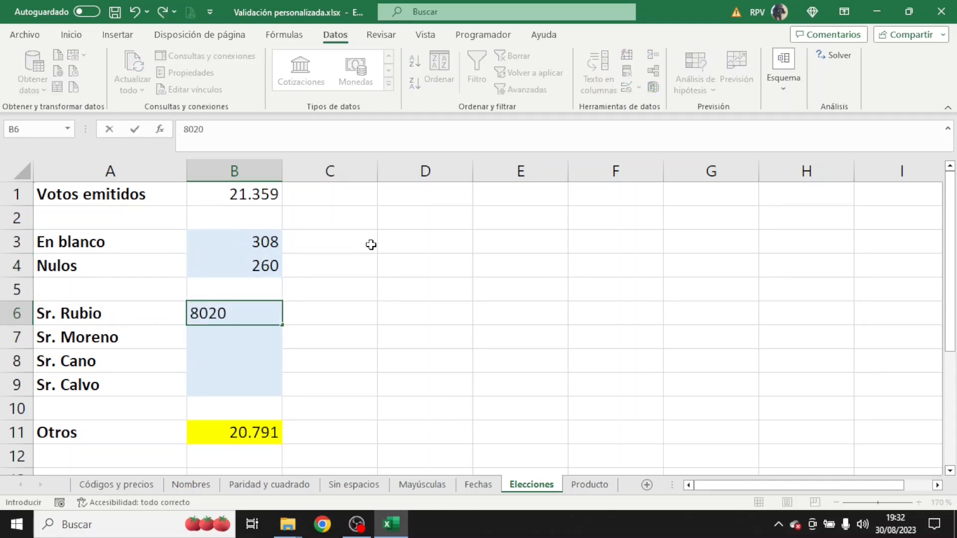
{"action": "key", "text": "Return"}
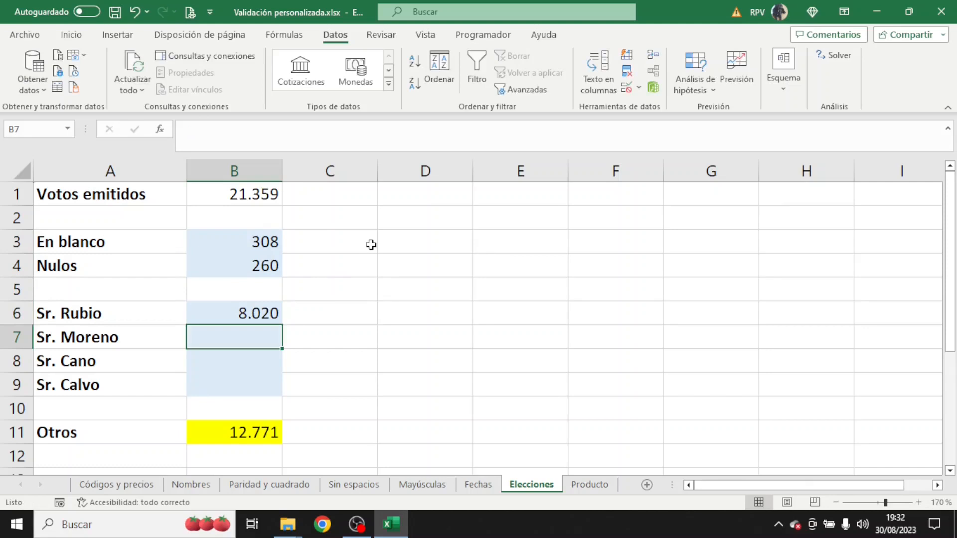
{"action": "type", "text": "4815"}
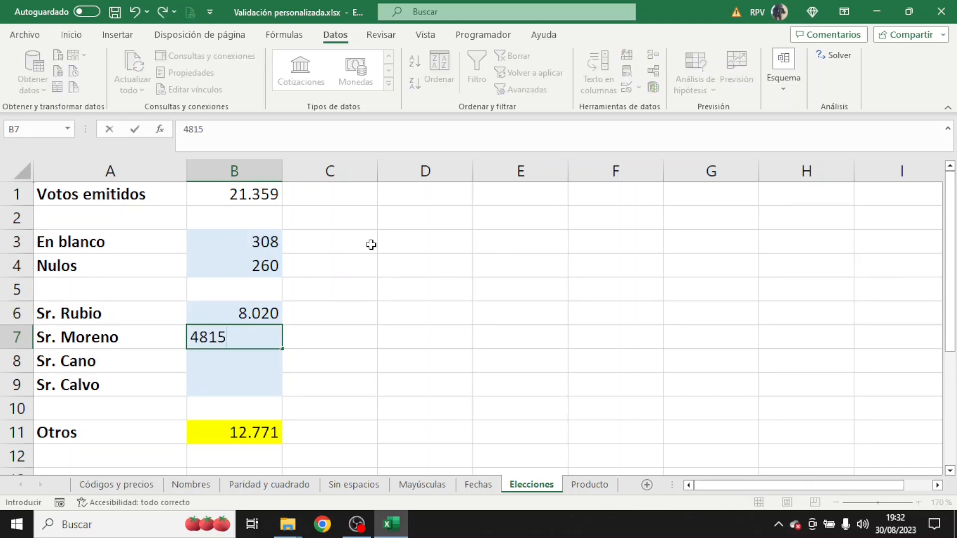
{"action": "key", "text": "Return"}
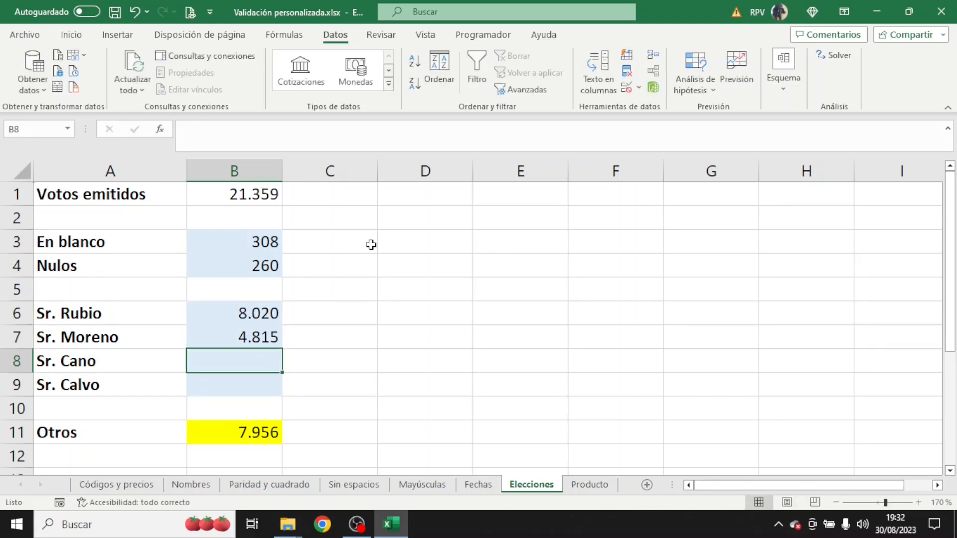
Test the limit with 44456 votes in cell B8, cancel that entry and enter 4456 instead
{"action": "type", "text": "44456"}
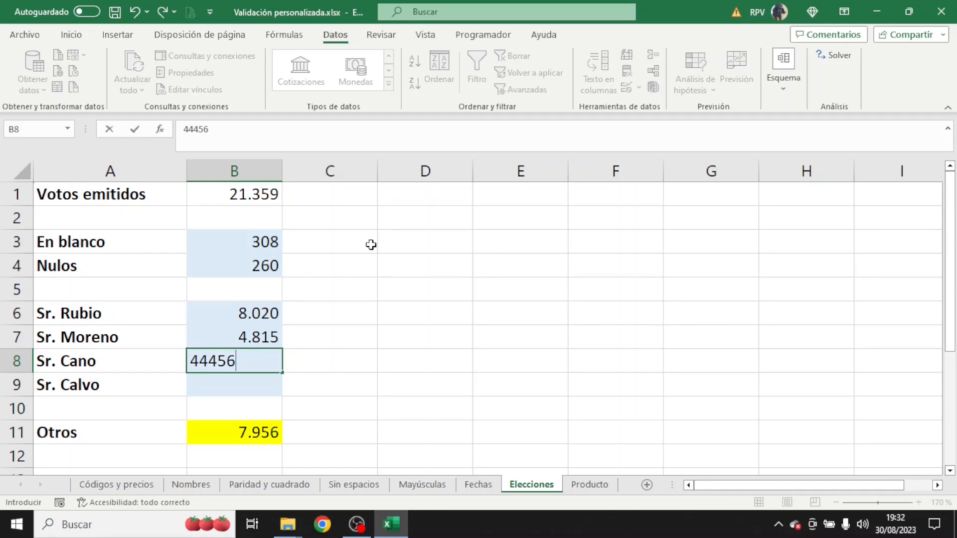
{"action": "key", "text": "Return"}
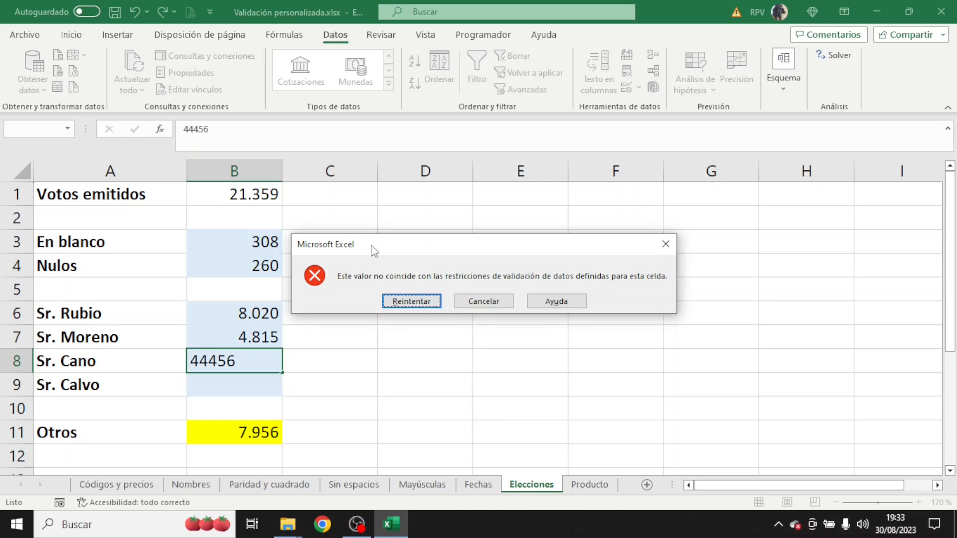
{"action": "key", "text": "Escape"}
{"action": "type", "text": "4456"}
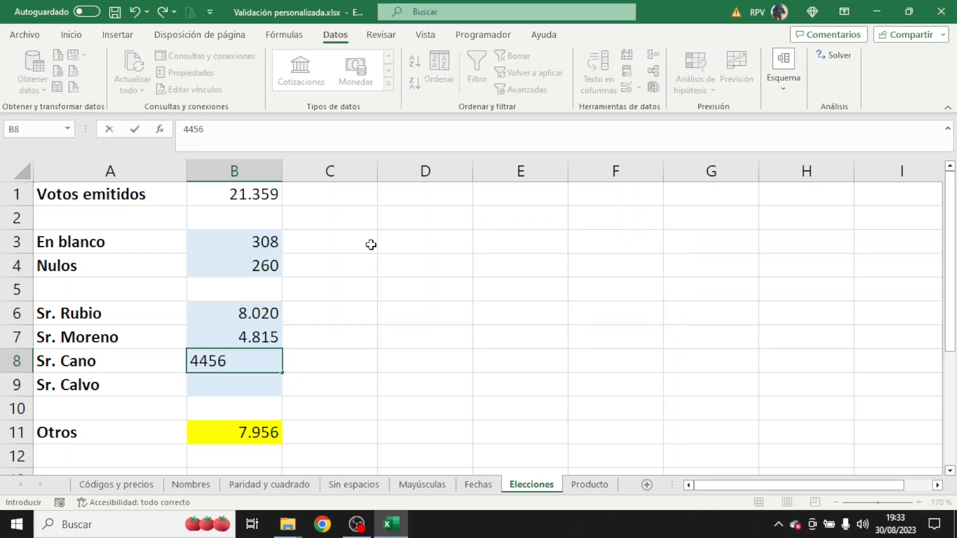
{"action": "key", "text": "Return"}
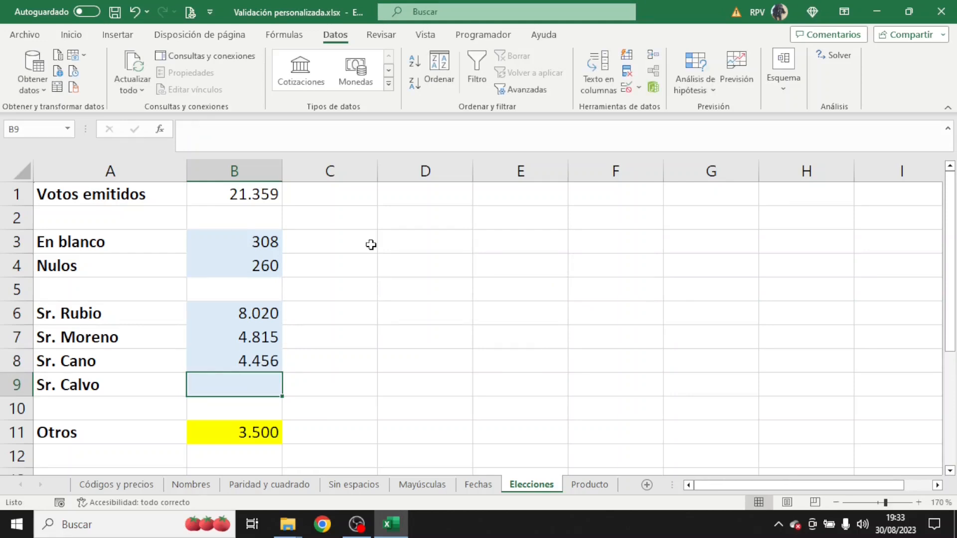
Test the limit with 4237 votes in cell B9, cancel that entry and enter 2437 instead
{"action": "type", "text": "4237"}
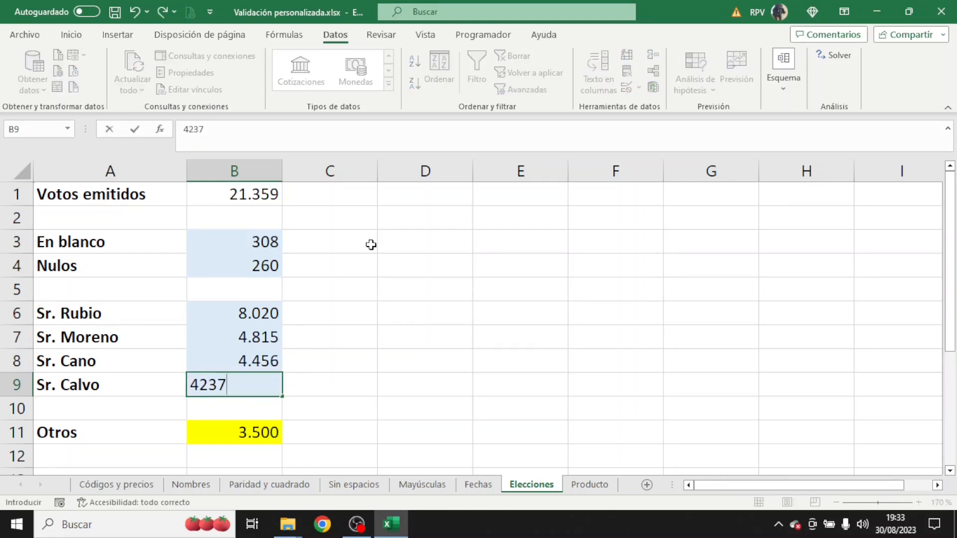
{"action": "key", "text": "Return"}
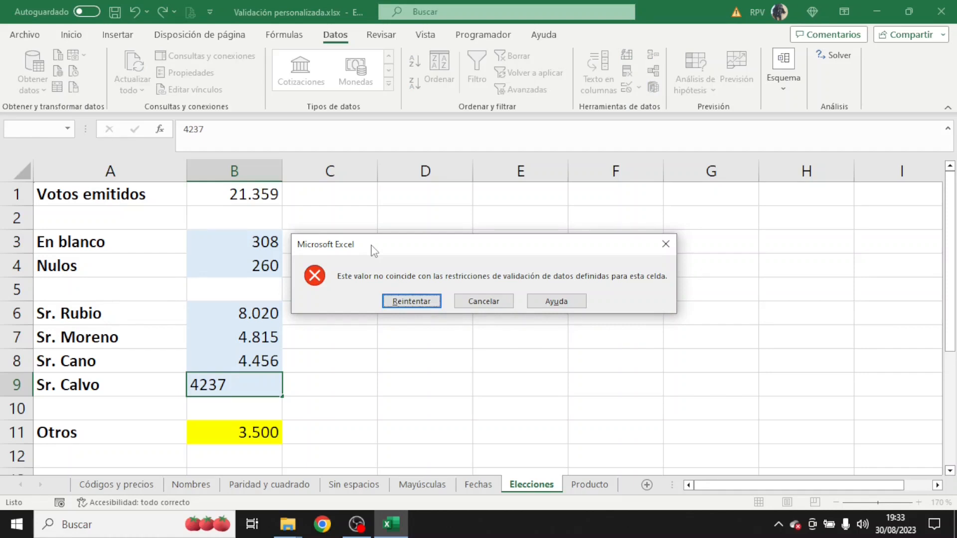
{"action": "left_click", "coordinate": [463, 301]}
{"action": "type", "text": "2437"}
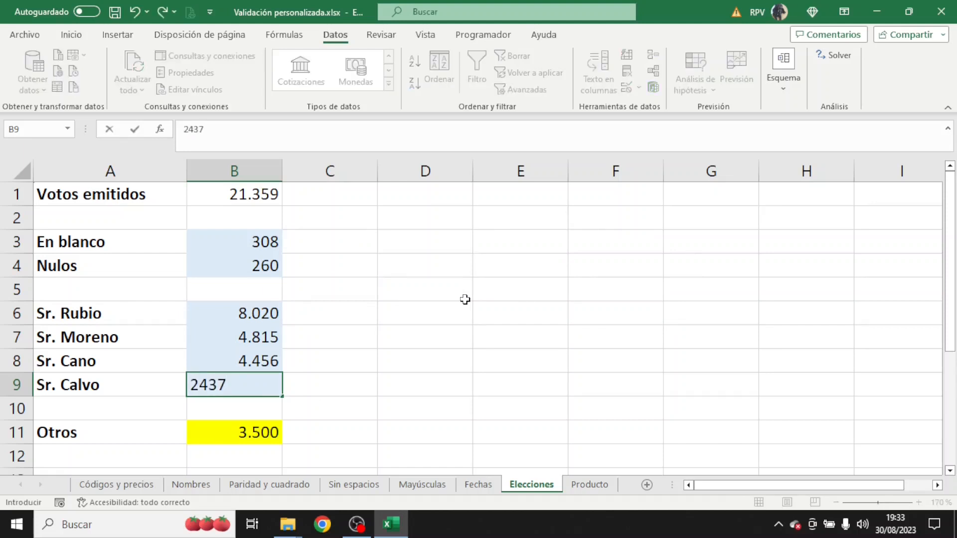
{"action": "key", "text": "Return"}
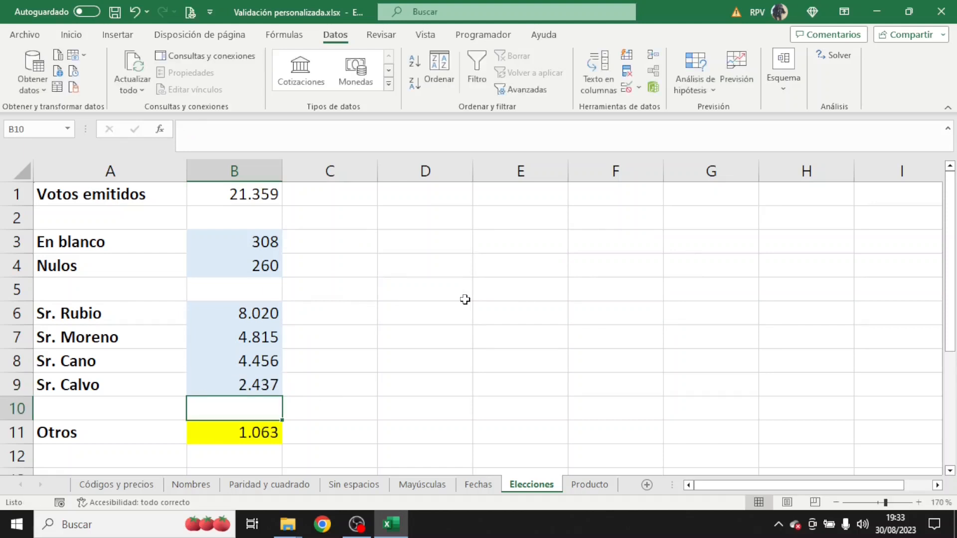
On the Producto sheet, start data validation for cells A2:A3 and set the allowed criterion to Personalizada
{"action": "left_click", "coordinate": [590, 488]}
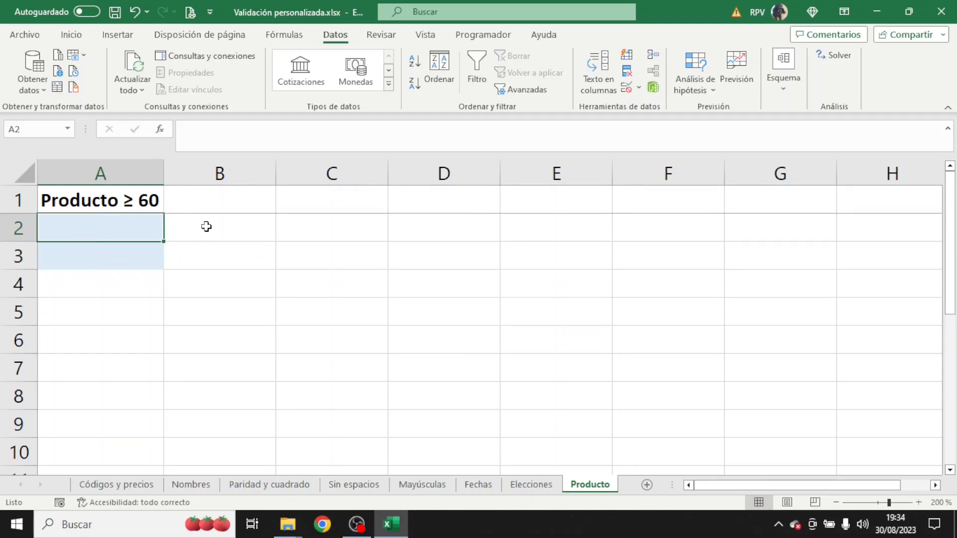
{"action": "left_click_drag", "start_coordinate": [139, 228], "coordinate": [136, 255]}
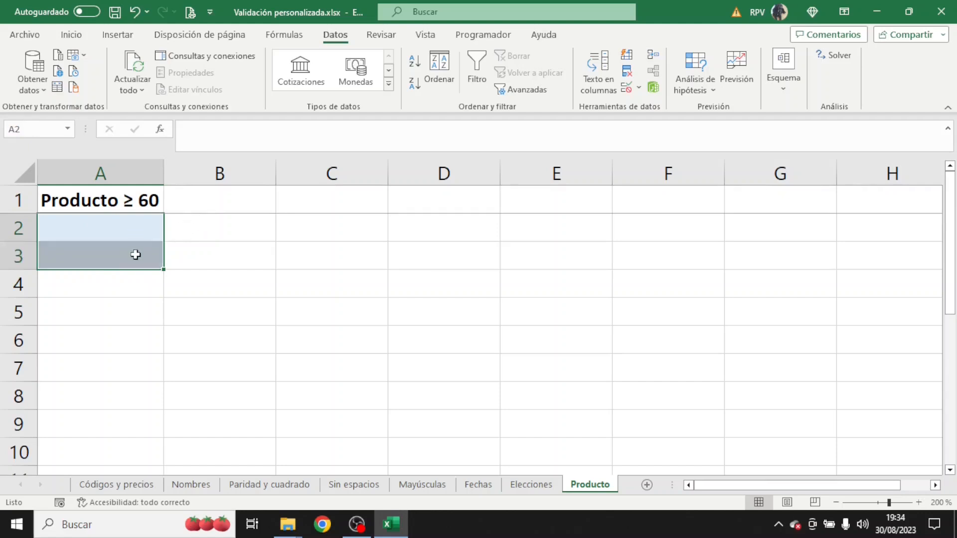
{"action": "left_click", "coordinate": [637, 89]}
{"action": "left_click", "coordinate": [649, 105]}
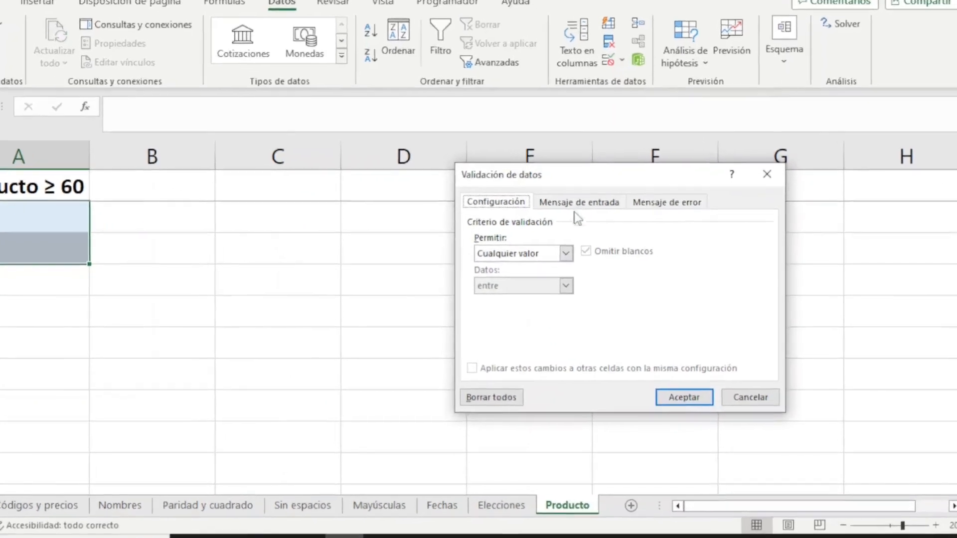
{"action": "left_click", "coordinate": [586, 259]}
{"action": "left_click", "coordinate": [464, 348]}
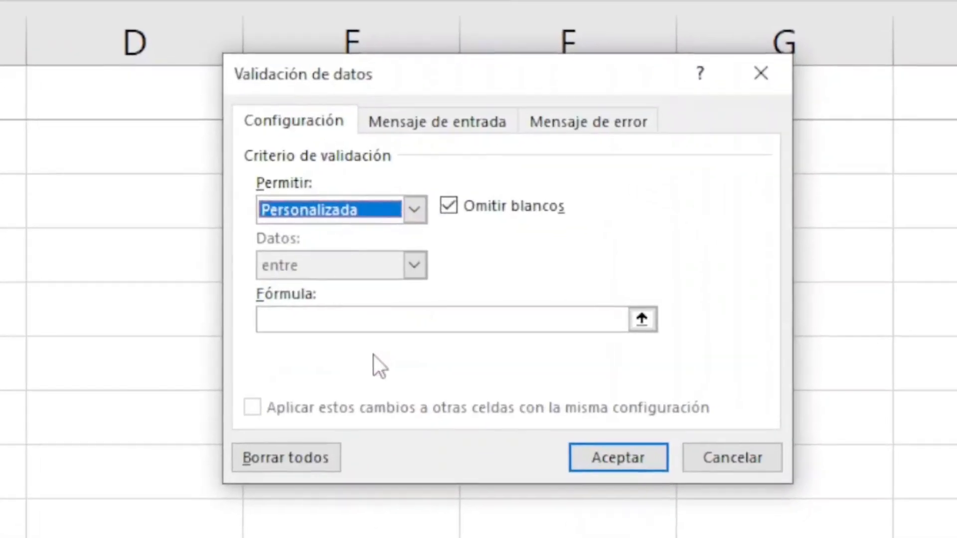
Set the validation formula for A2:A3 to =PRODUCTO(A$2:A$3)>=60 and apply the rule
{"action": "left_click", "coordinate": [479, 319]}
{"action": "type", "text": "=PRODUCT"}
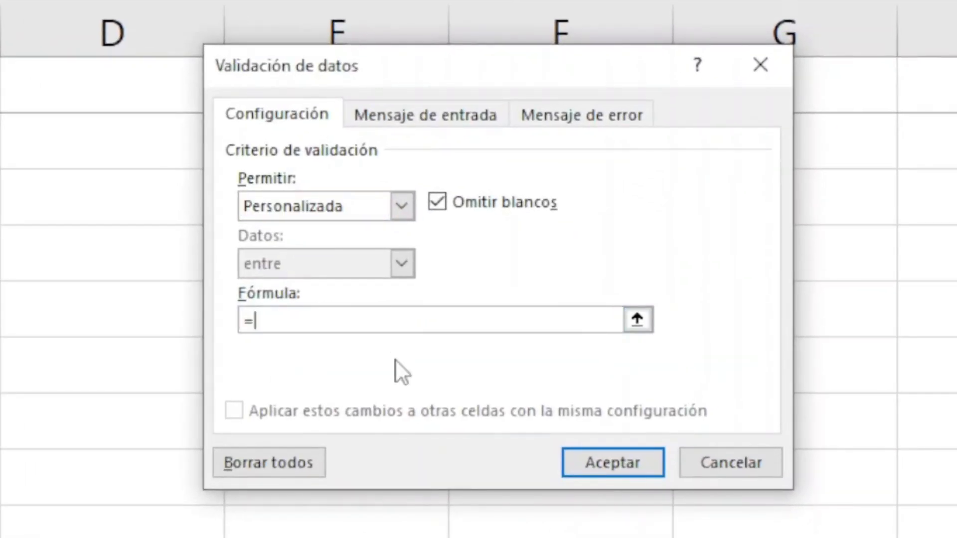
{"action": "type", "text": "O("}
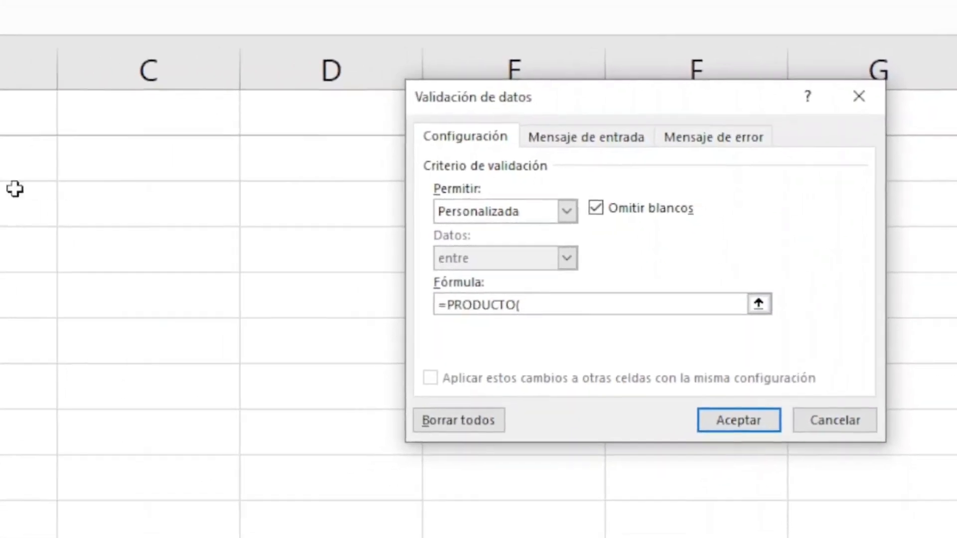
{"action": "left_click", "coordinate": [15, 188]}
{"action": "left_click_drag", "start_coordinate": [33, 176], "coordinate": [31, 201]}
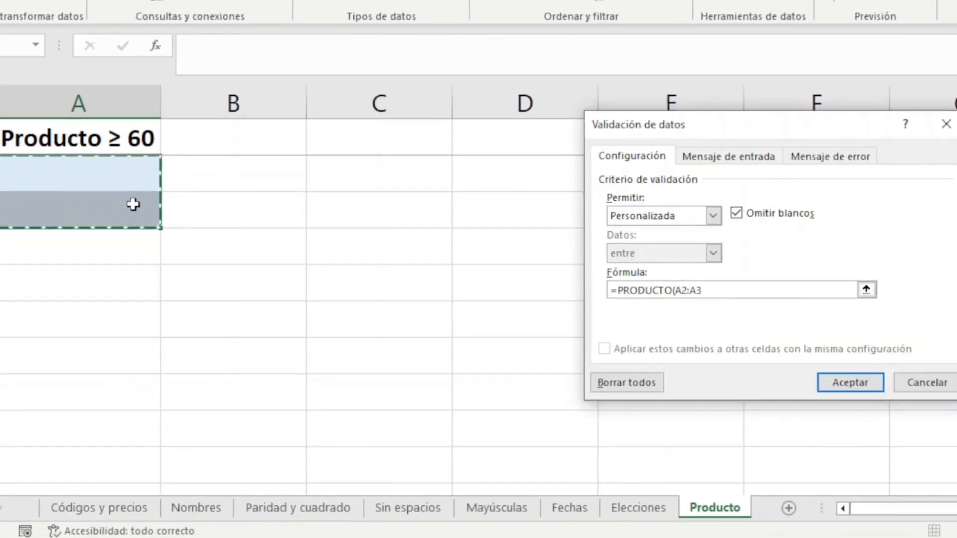
{"action": "key", "text": "F4"}
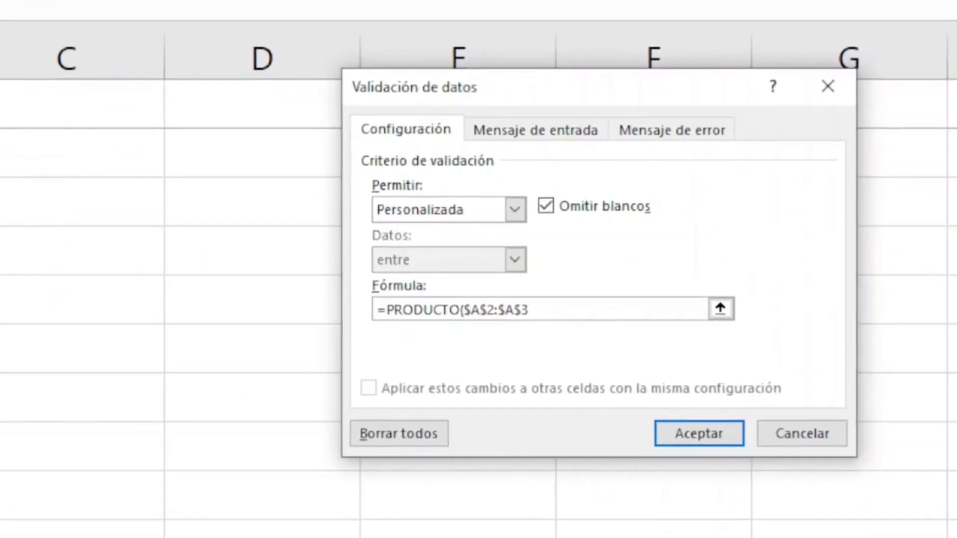
{"action": "key", "text": "F4"}
{"action": "type", "text": ")>=6"}
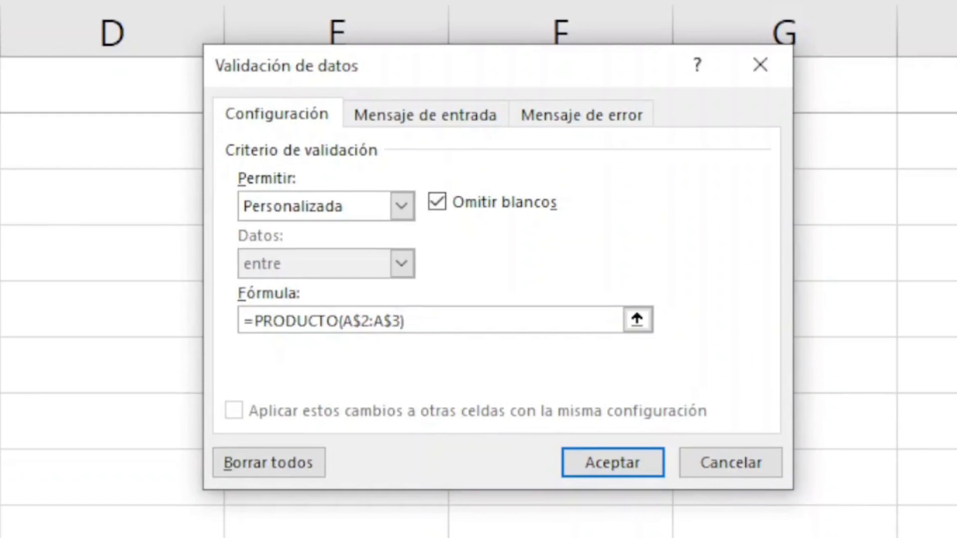
{"action": "type", "text": "0"}
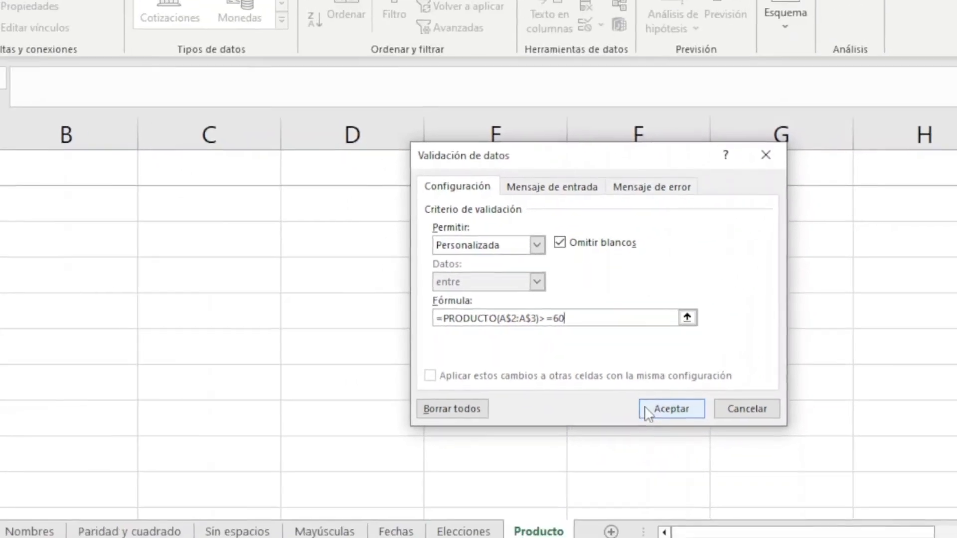
{"action": "left_click", "coordinate": [620, 429]}
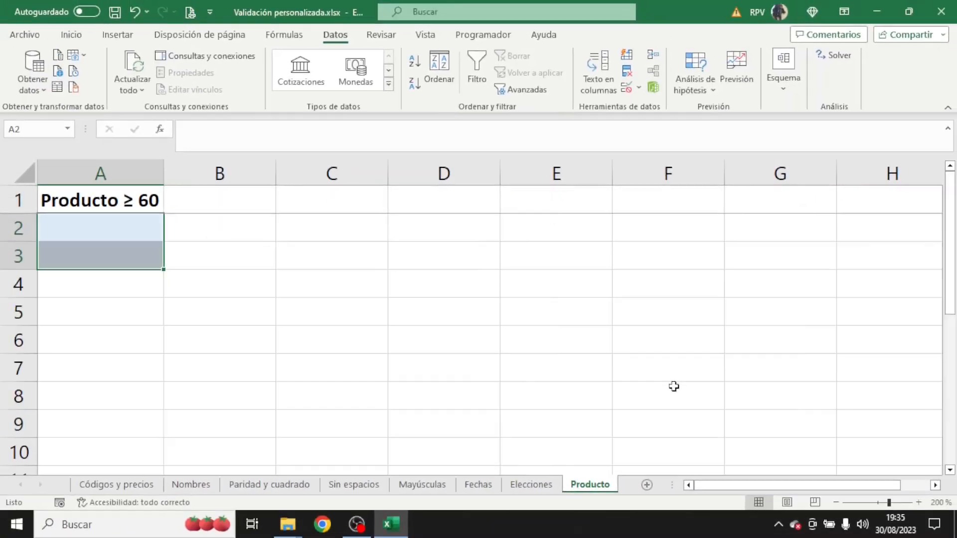
Try to enter 10 in cell A2 alone to test the product rule, and cancel the entry
{"action": "left_click", "coordinate": [126, 232]}
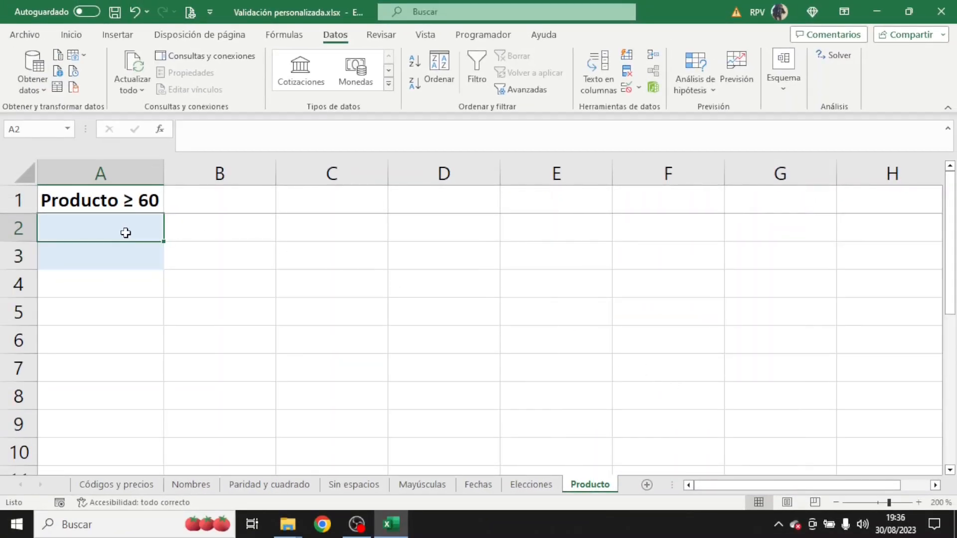
{"action": "type", "text": "10"}
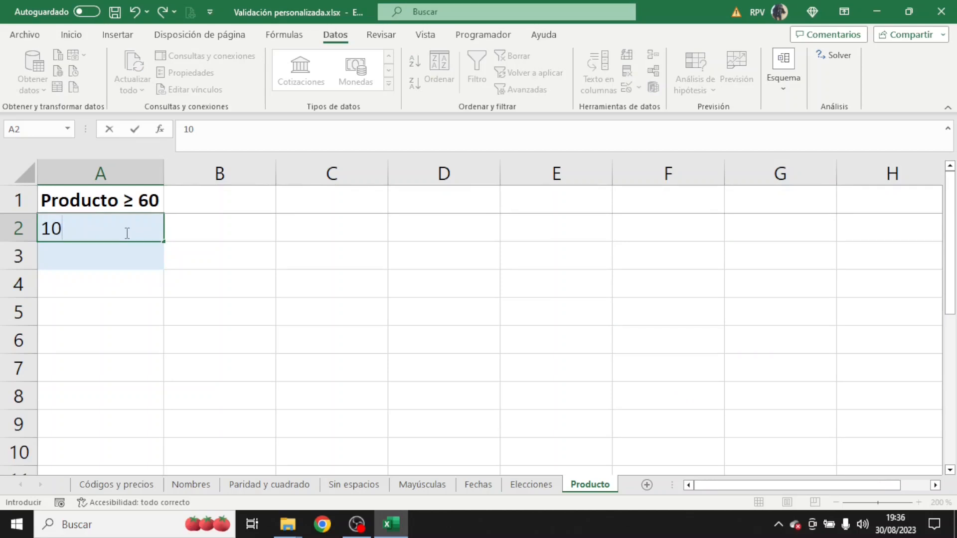
{"action": "key", "text": "Return"}
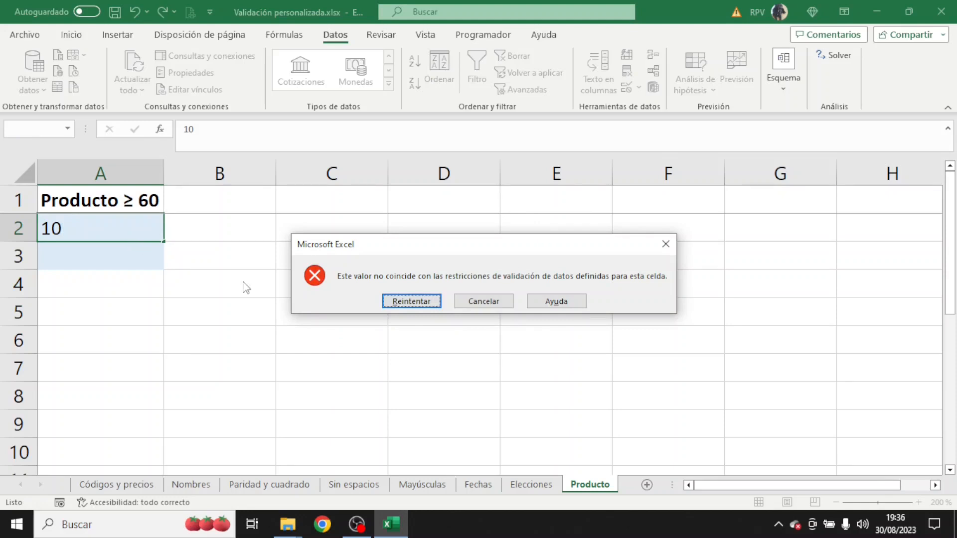
{"action": "left_click", "coordinate": [462, 301]}
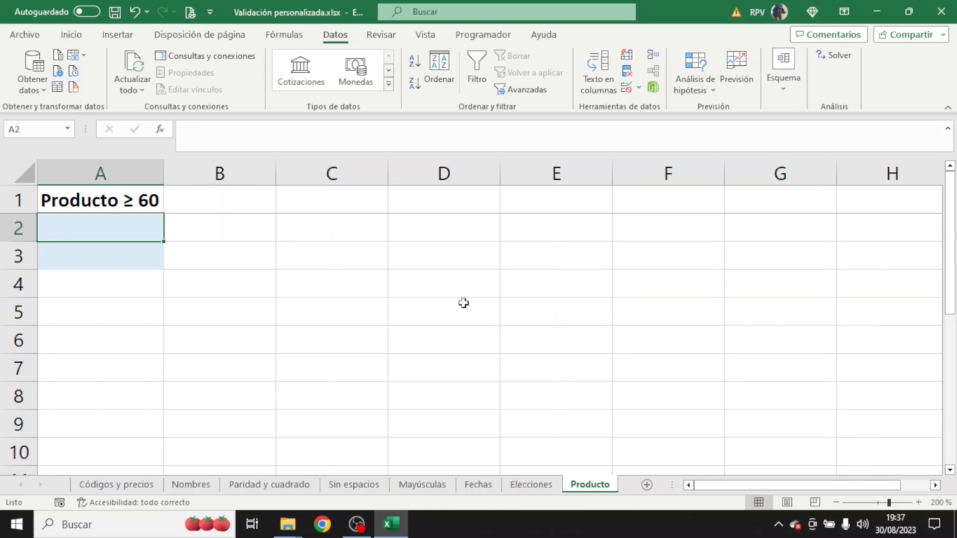
Fill cells A2:A3 with 10 in a single entry, and clear both cells again
{"action": "left_click_drag", "start_coordinate": [135, 239], "coordinate": [138, 249]}
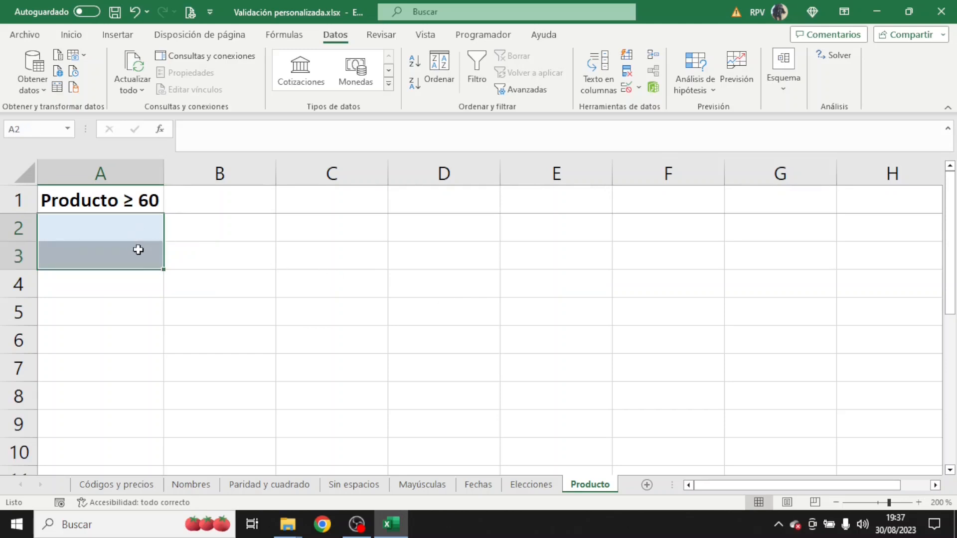
{"action": "type", "text": "10"}
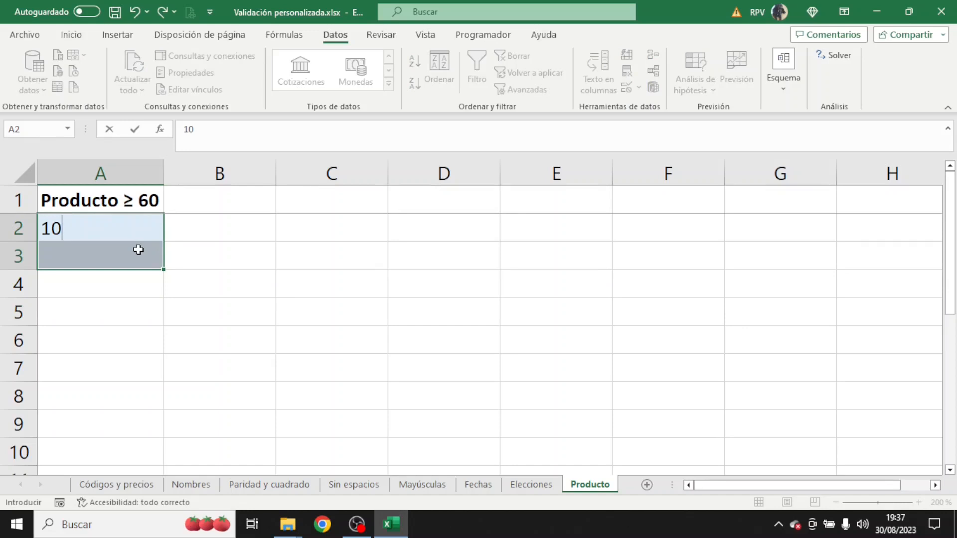
{"action": "key", "text": "ctrl+Return"}
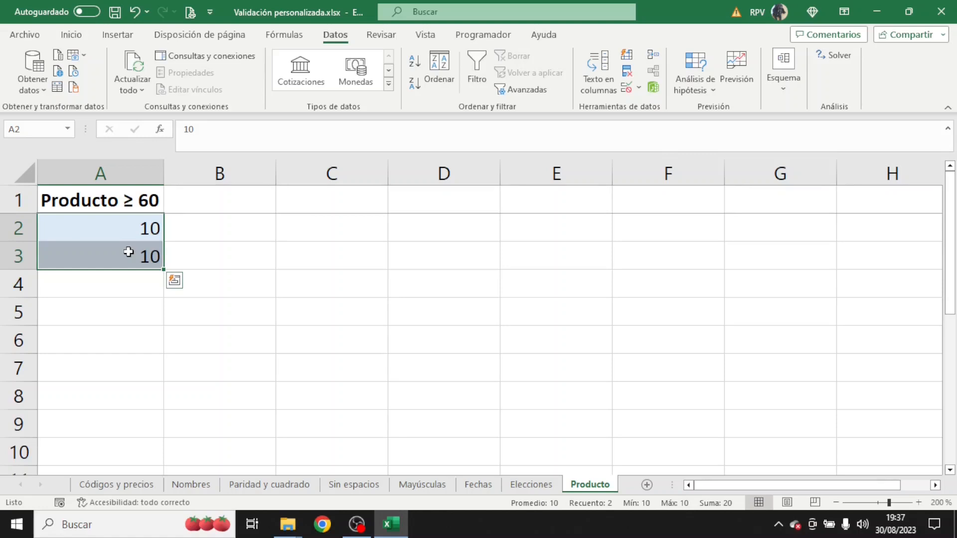
{"action": "key", "text": "Delete"}
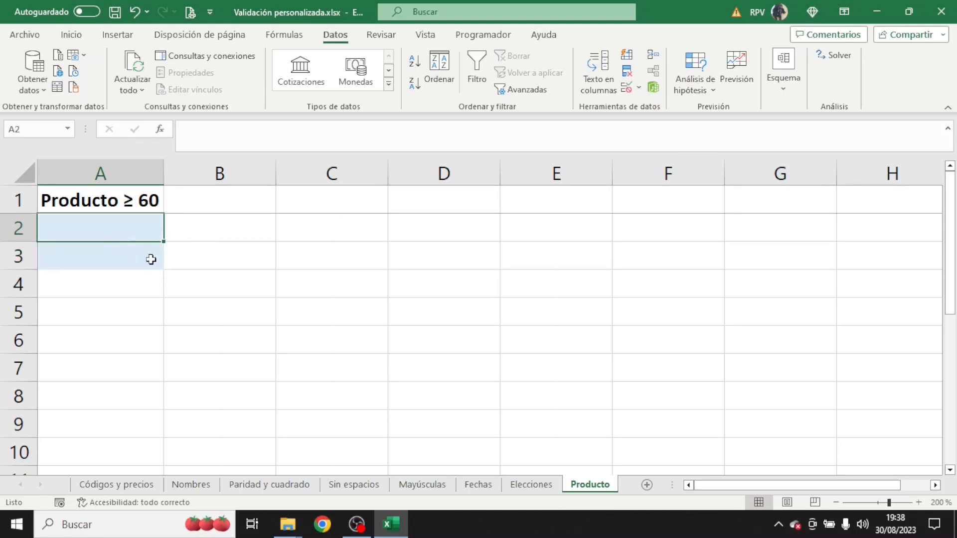
Test the product rule by trying 43 in cell A2 and 42 in cell A3, cancelling each entry
{"action": "type", "text": "43"}
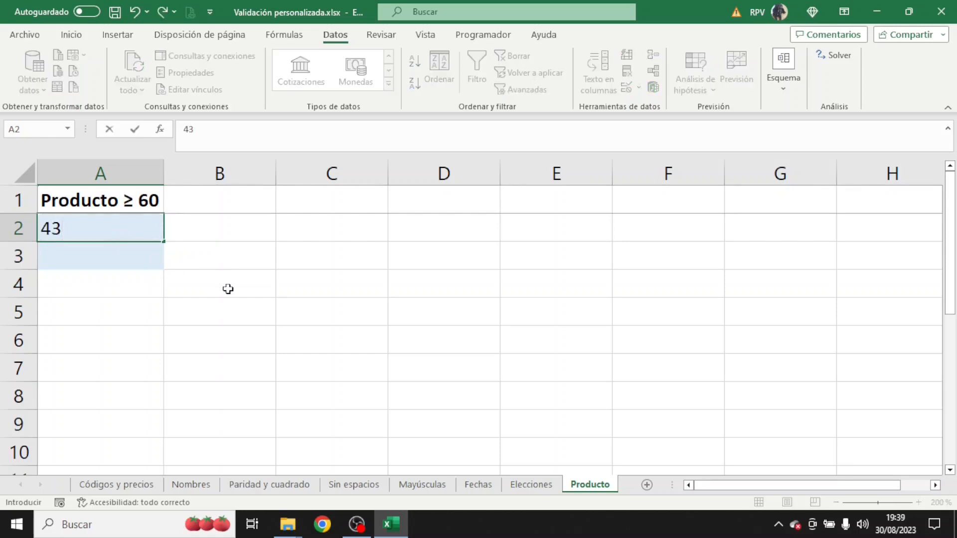
{"action": "key", "text": "Return"}
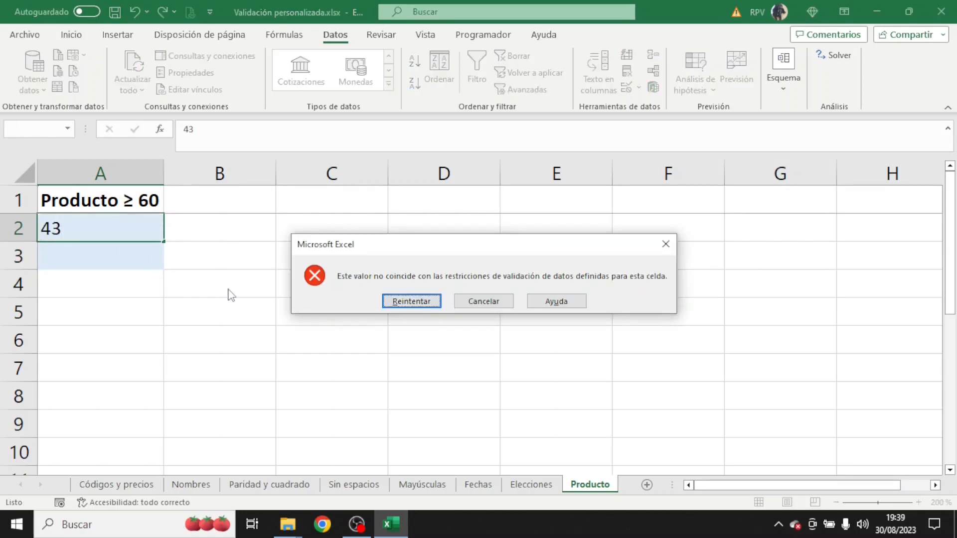
{"action": "left_click", "coordinate": [483, 301]}
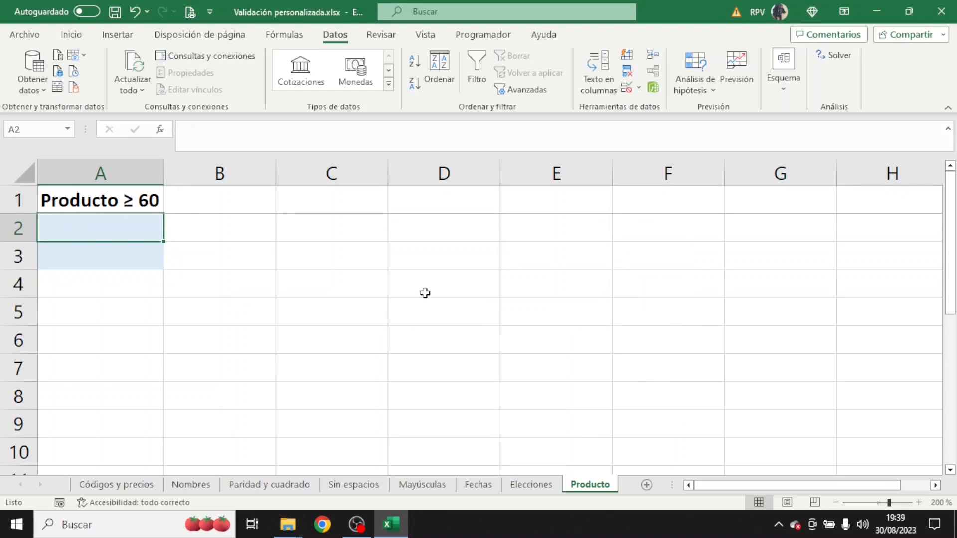
{"action": "key", "text": "Return"}
{"action": "type", "text": "42"}
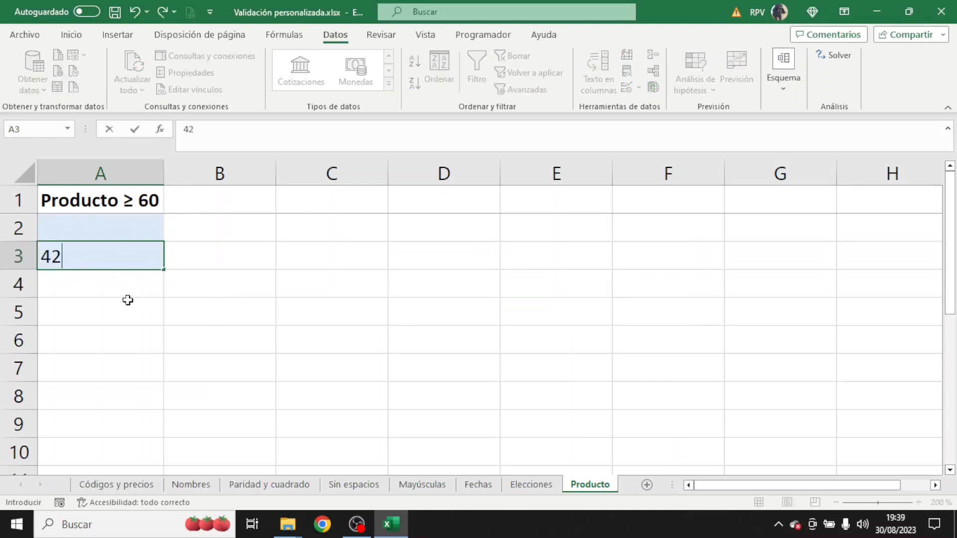
{"action": "key", "text": "Return"}
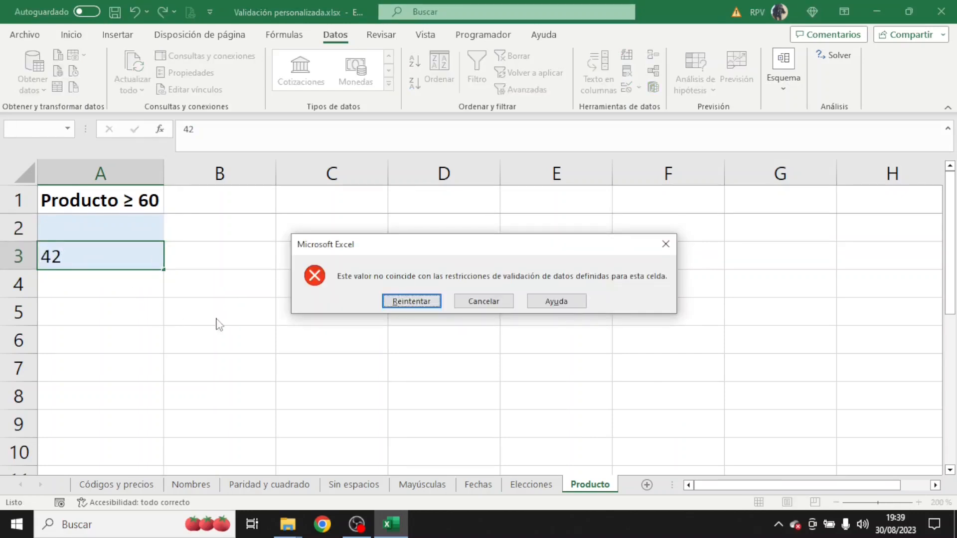
{"action": "left_click", "coordinate": [511, 304]}
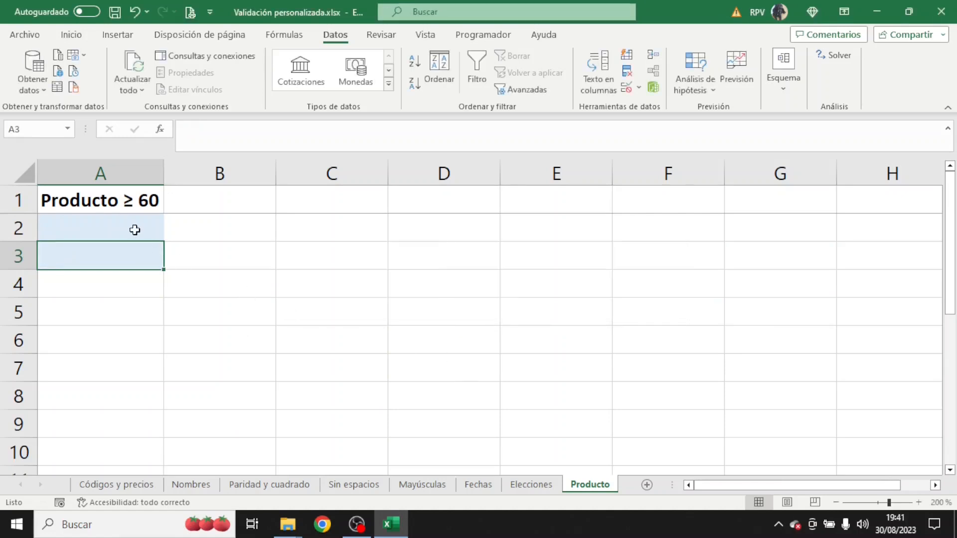
Change the validation formula for A2:A3 to =O(PRODUCTO(A$2:A$3)>=60;CONTAR.BLANCO(A$2:A$3)>0) and apply the rule
{"action": "left_click_drag", "start_coordinate": [132, 227], "coordinate": [142, 256]}
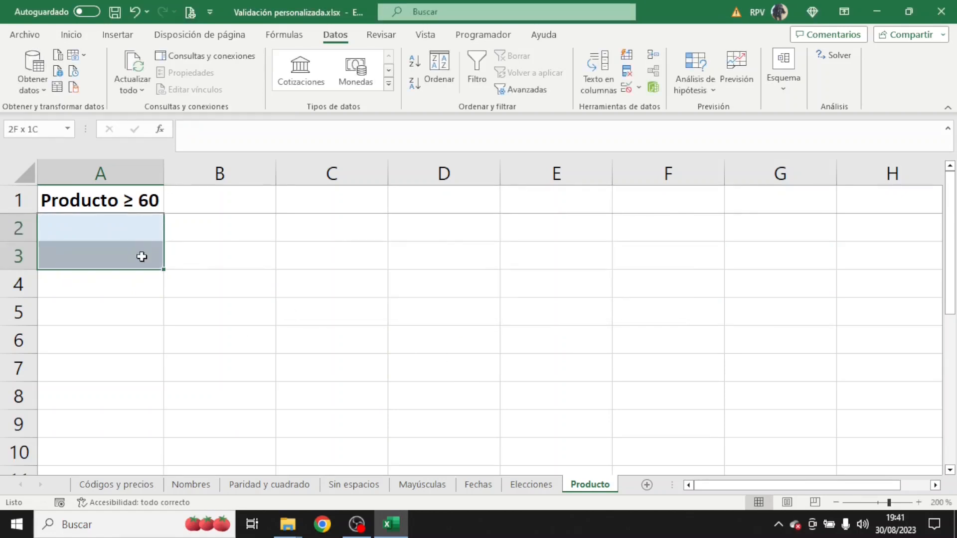
{"action": "left_click", "coordinate": [638, 89]}
{"action": "left_click", "coordinate": [659, 105]}
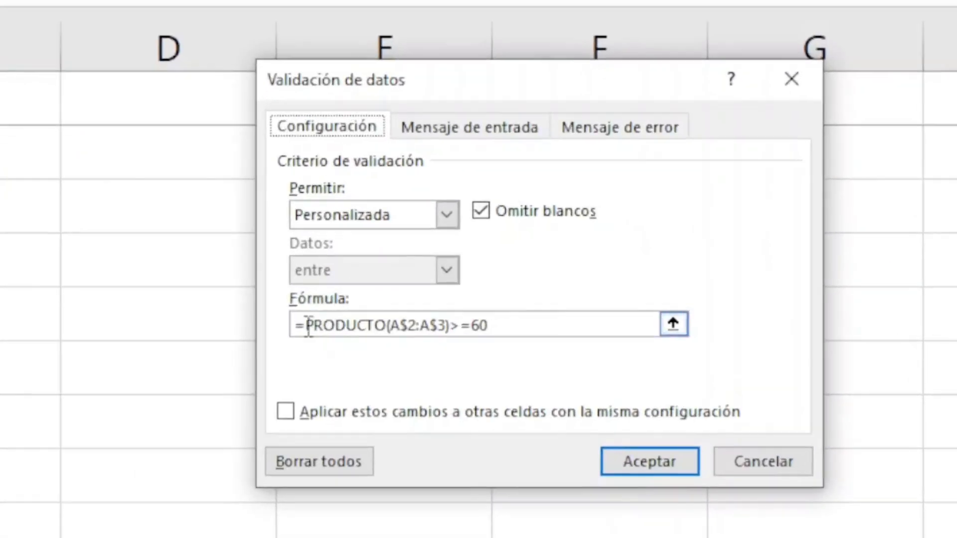
{"action": "left_click", "coordinate": [369, 323]}
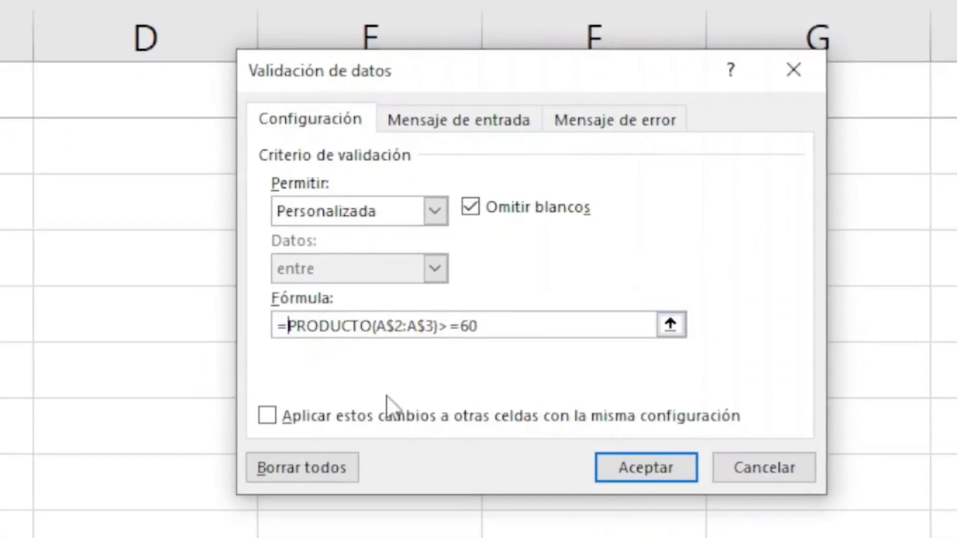
{"action": "type", "text": "O("}
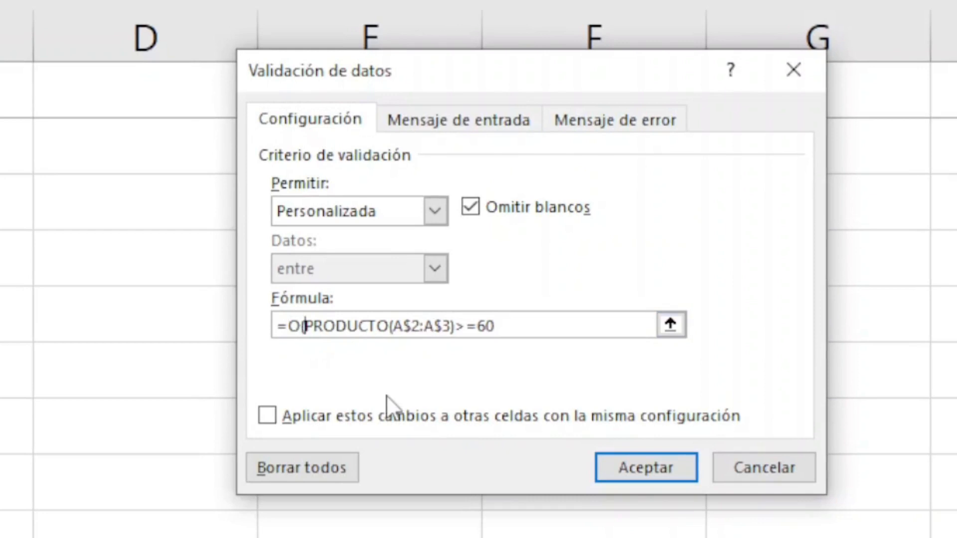
{"action": "left_click", "coordinate": [530, 327]}
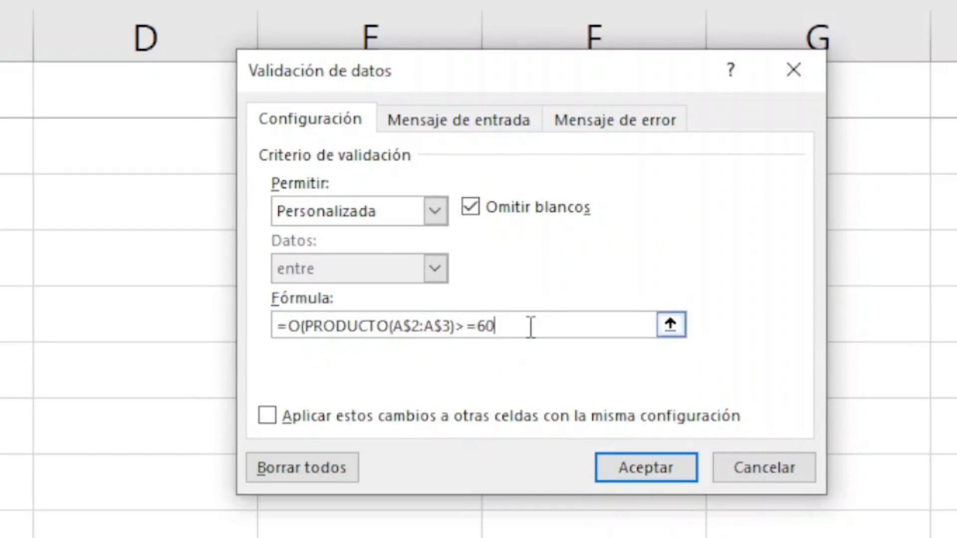
{"action": "type", "text": ";C"}
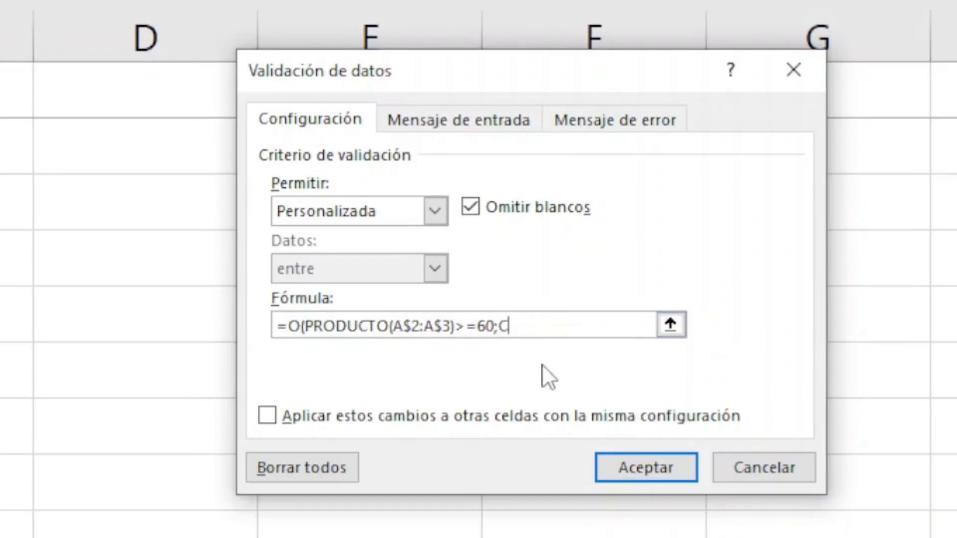
{"action": "type", "text": "ONTAR.BLANC"}
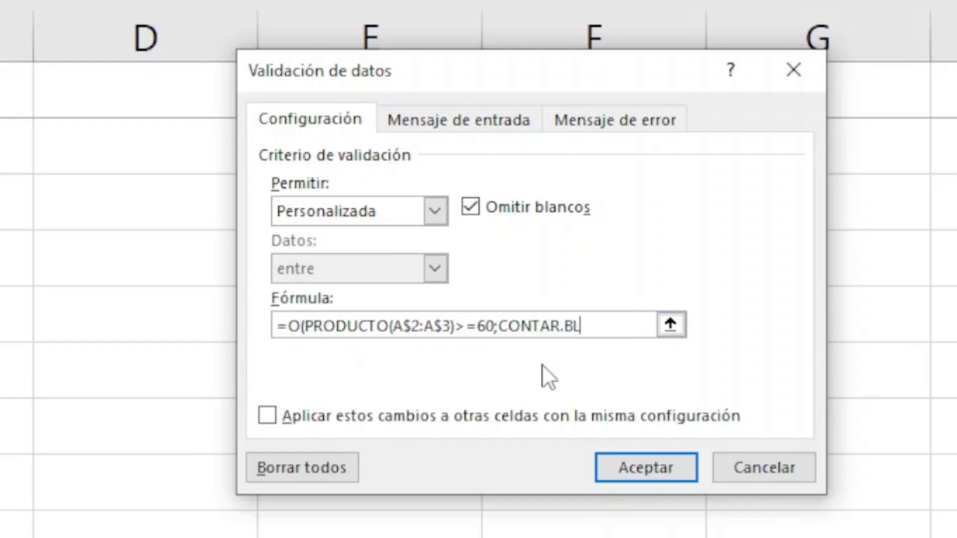
{"action": "type", "text": "O("}
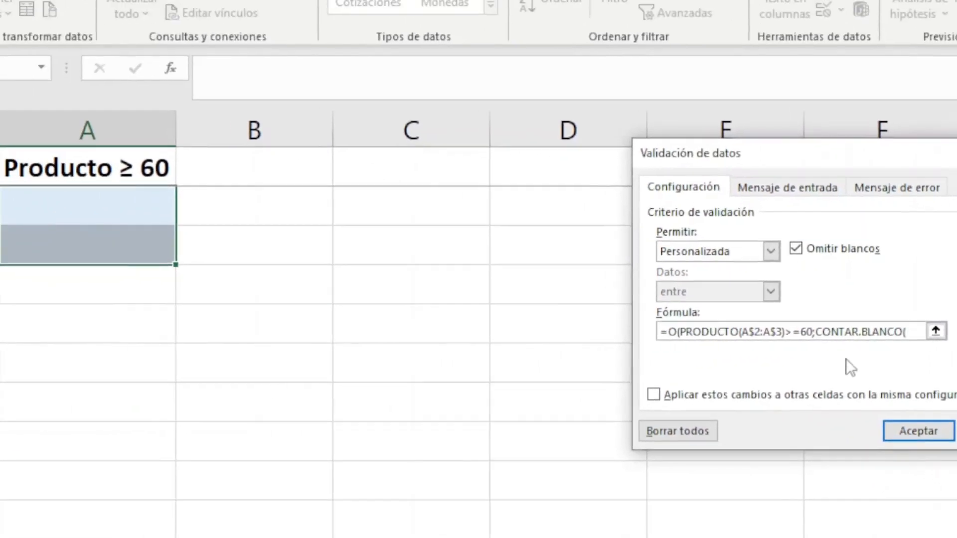
{"action": "left_click_drag", "start_coordinate": [164, 199], "coordinate": [160, 241]}
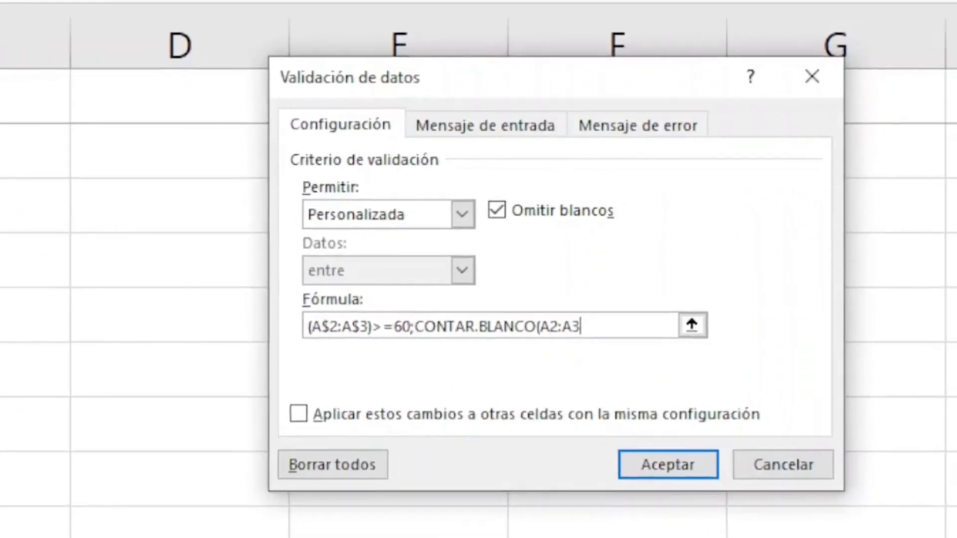
{"action": "key", "text": "F4"}
{"action": "key", "text": "F4"}
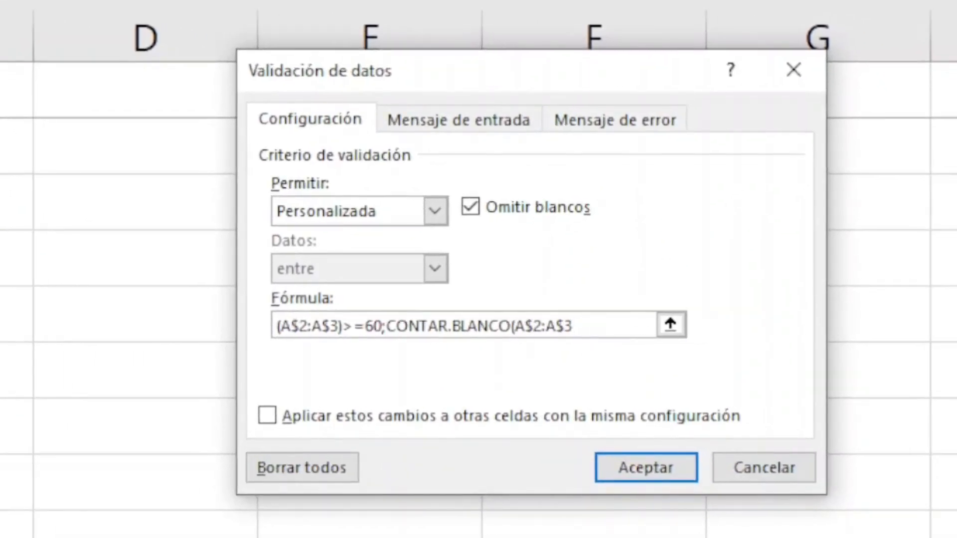
{"action": "type", "text": ")>0)"}
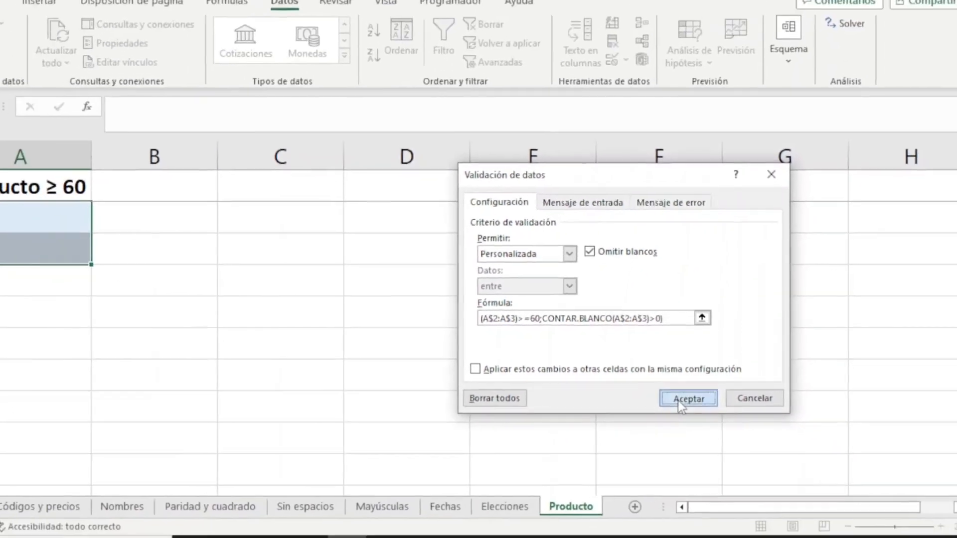
{"action": "left_click", "coordinate": [675, 410]}
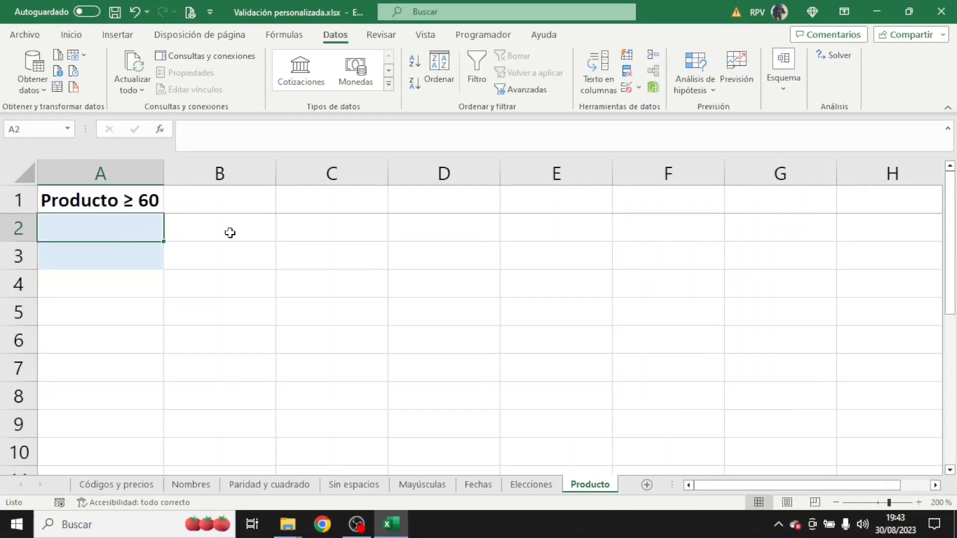
Test the revised rule by entering 4,3 in cell A2 and 15,2 in cell A3
{"action": "type", "text": "4,3"}
{"action": "key", "text": "Return"}
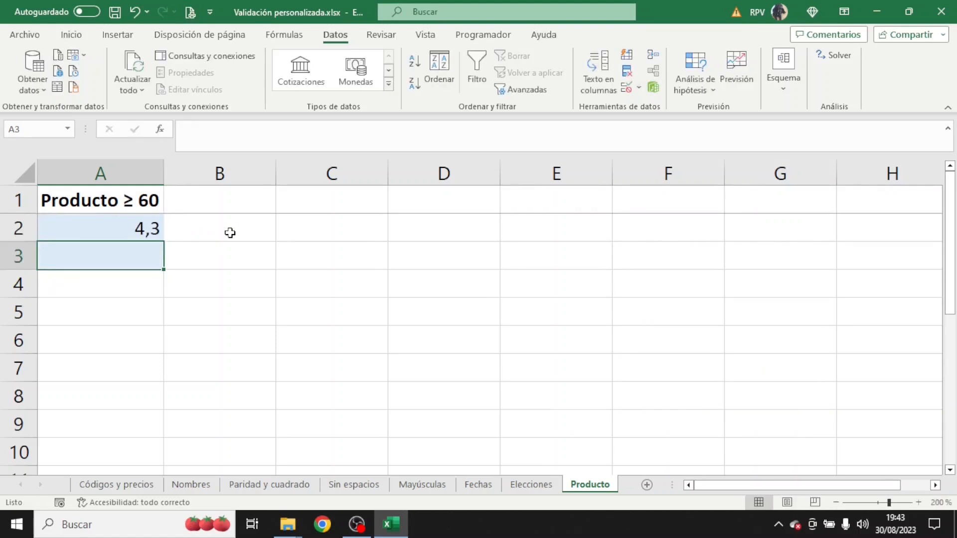
{"action": "type", "text": "15,2"}
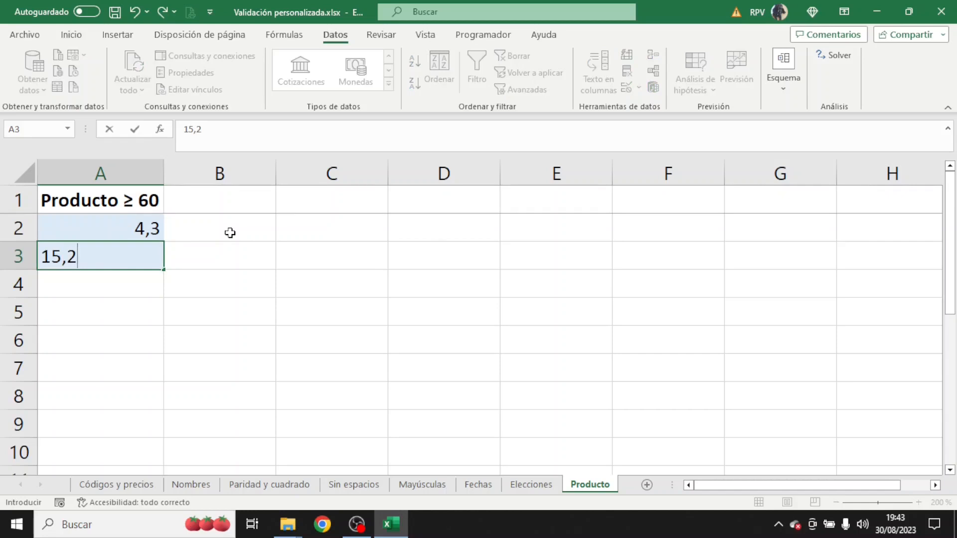
{"action": "key", "text": "Return"}
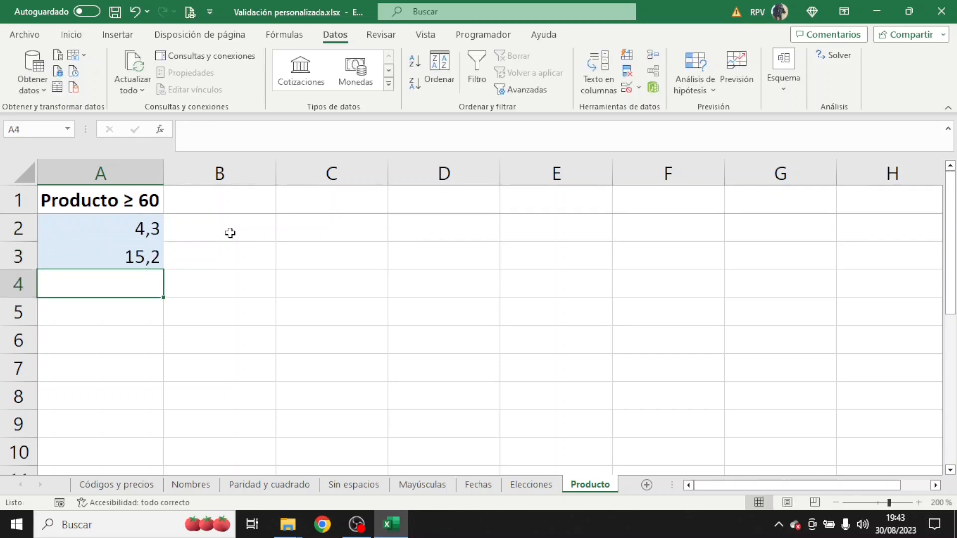
Try replacing the value in cell A2 with 3,5, cancel the entry, and clear cells A2:A3
{"action": "left_click", "coordinate": [150, 228]}
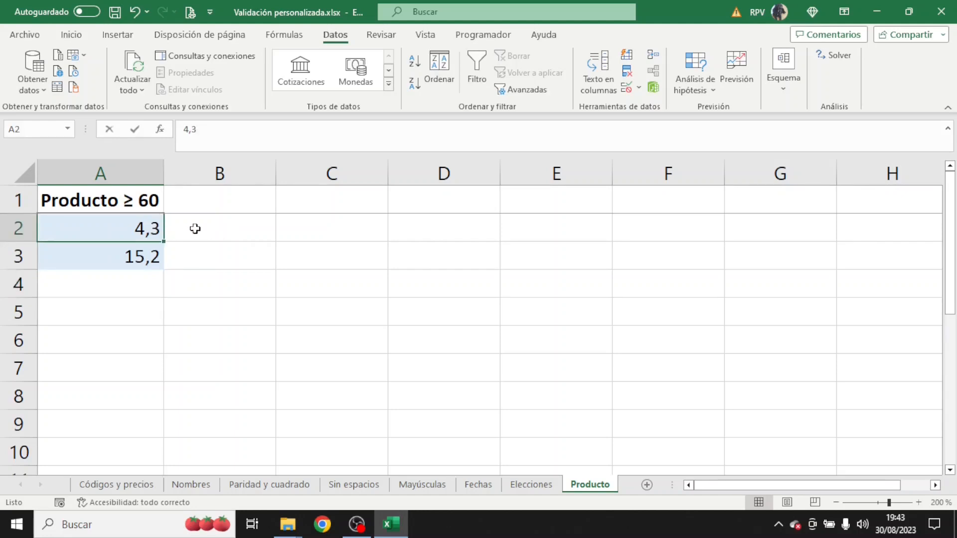
{"action": "type", "text": "3,5"}
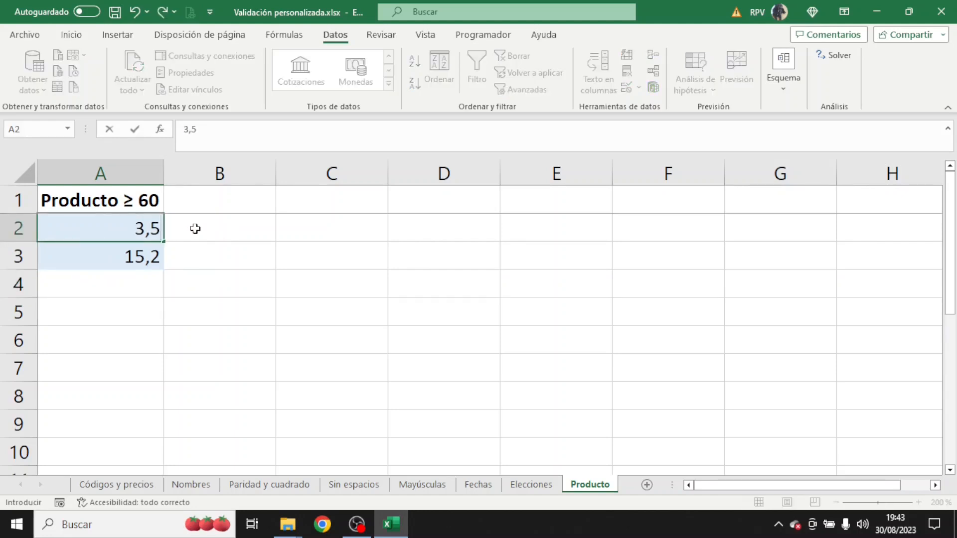
{"action": "key", "text": "Return"}
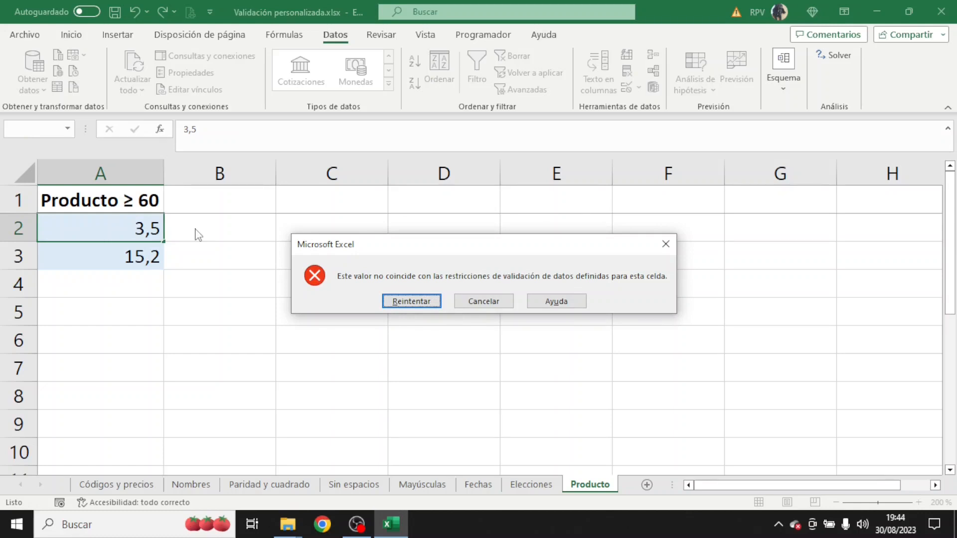
{"action": "left_click", "coordinate": [472, 303]}
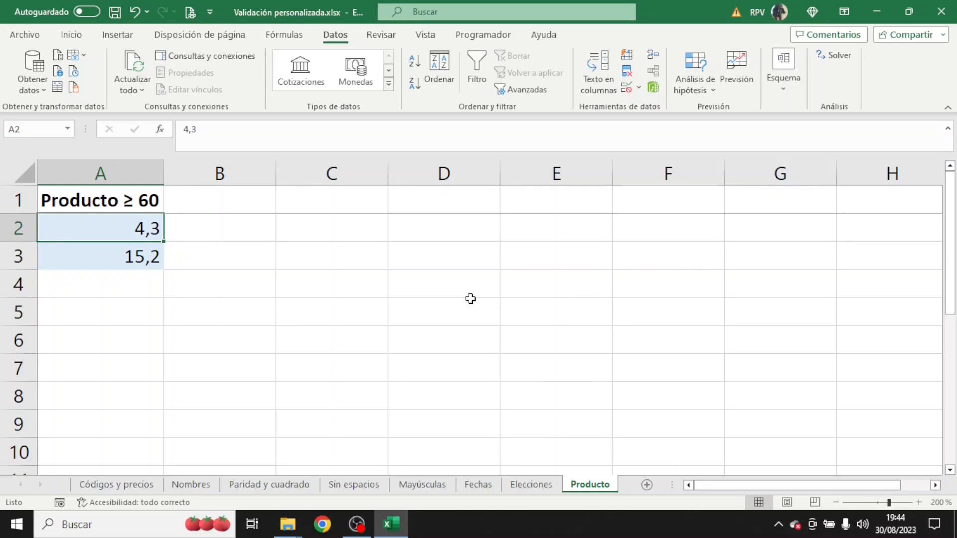
{"action": "left_click_drag", "start_coordinate": [146, 228], "coordinate": [145, 251]}
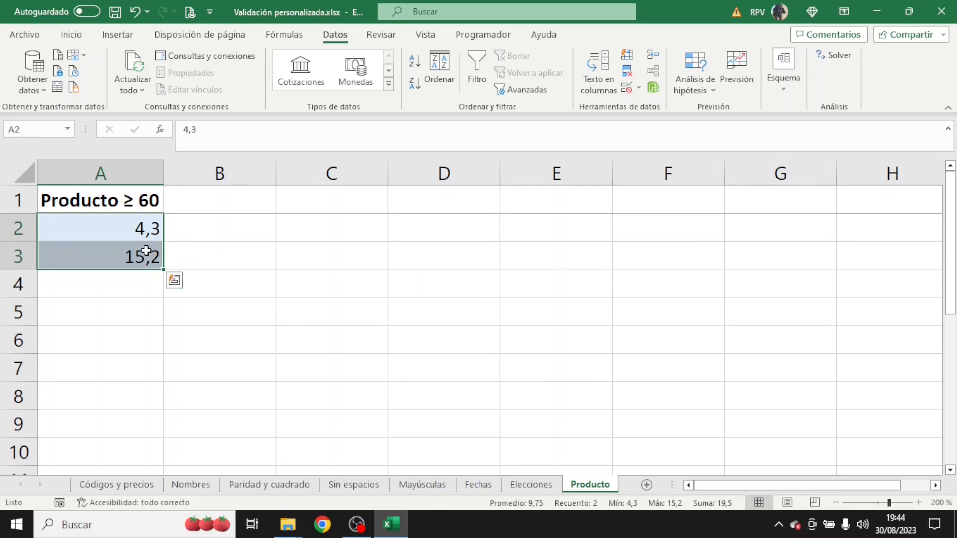
{"action": "key", "text": "Delete"}
Test how the rule handles text by entering Hola in cell A2 and 75 in cell A3
{"action": "left_click", "coordinate": [136, 236]}
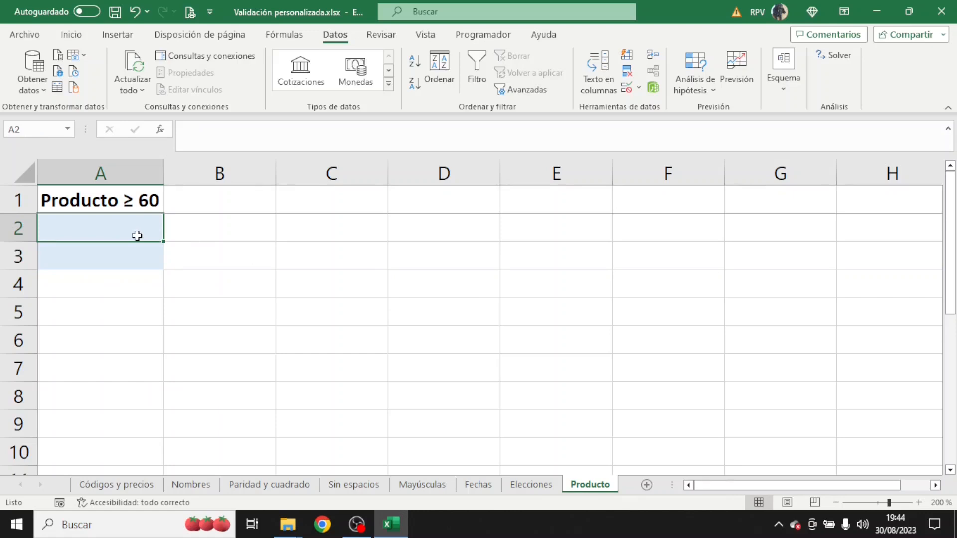
{"action": "type", "text": "Hola"}
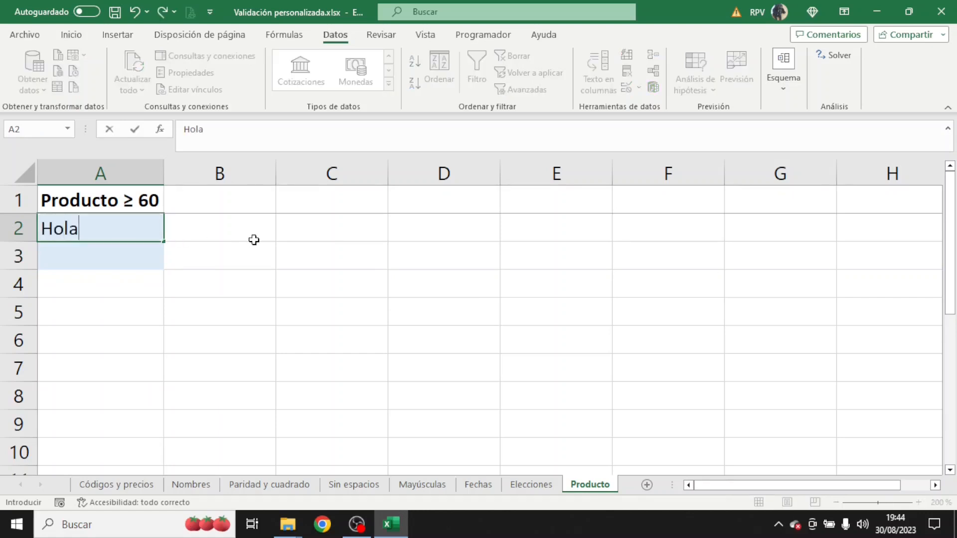
{"action": "key", "text": "Return"}
{"action": "type", "text": "75"}
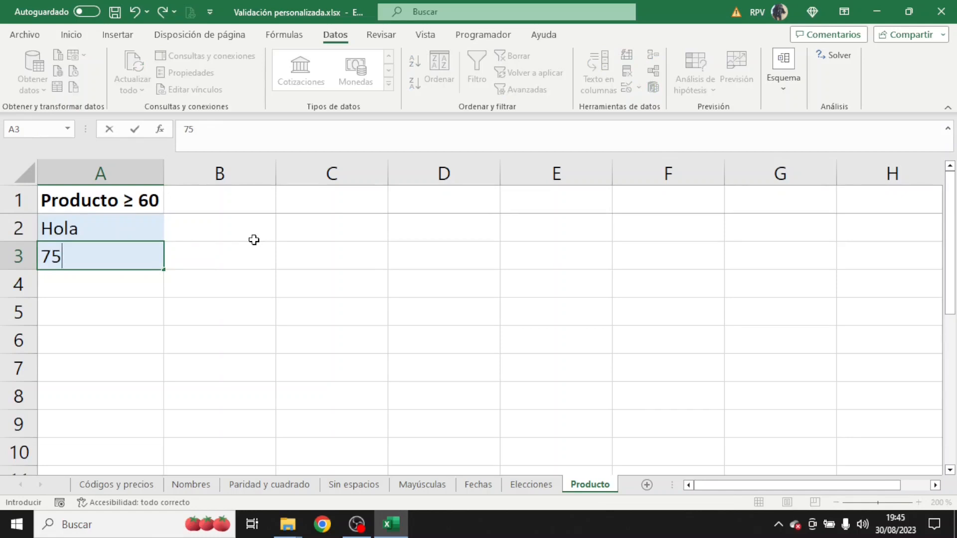
{"action": "key", "text": "Return"}
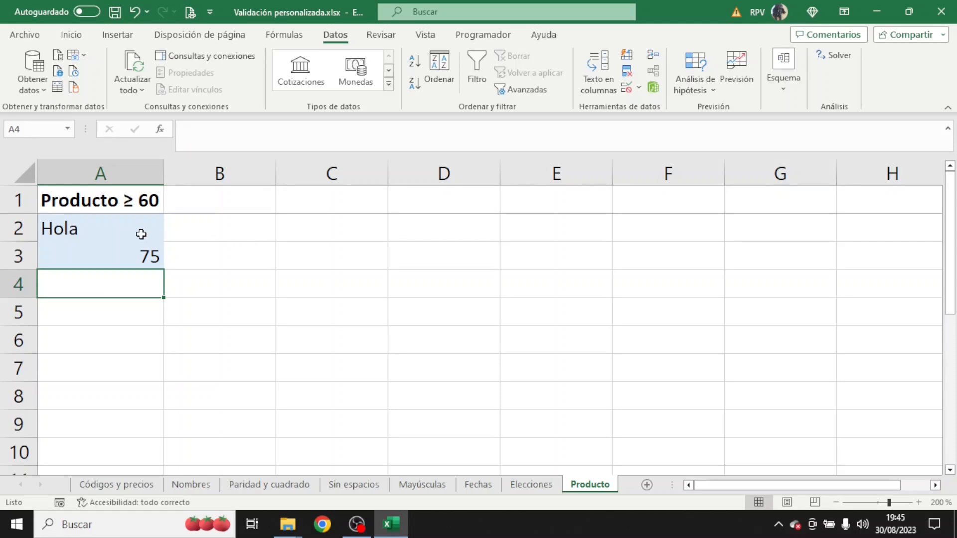
Change the validation formula for A2:A3 to =Y(O(PRODUCTO(A$2:A$3)>=60;CONTAR.BLANCO(A$2:A$3)>0);ESNUMERO(A2)) and apply the rule
{"action": "left_click_drag", "start_coordinate": [138, 235], "coordinate": [145, 253]}
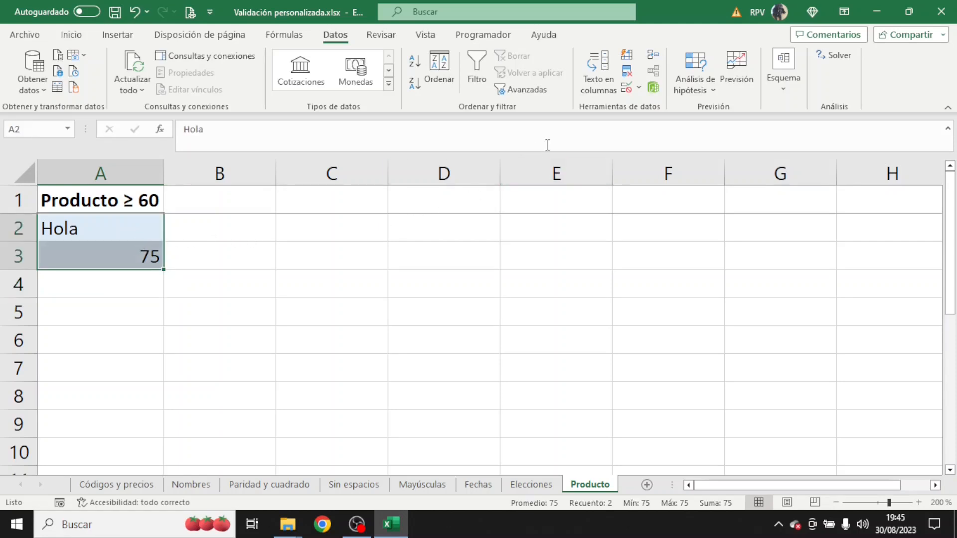
{"action": "left_click", "coordinate": [639, 90]}
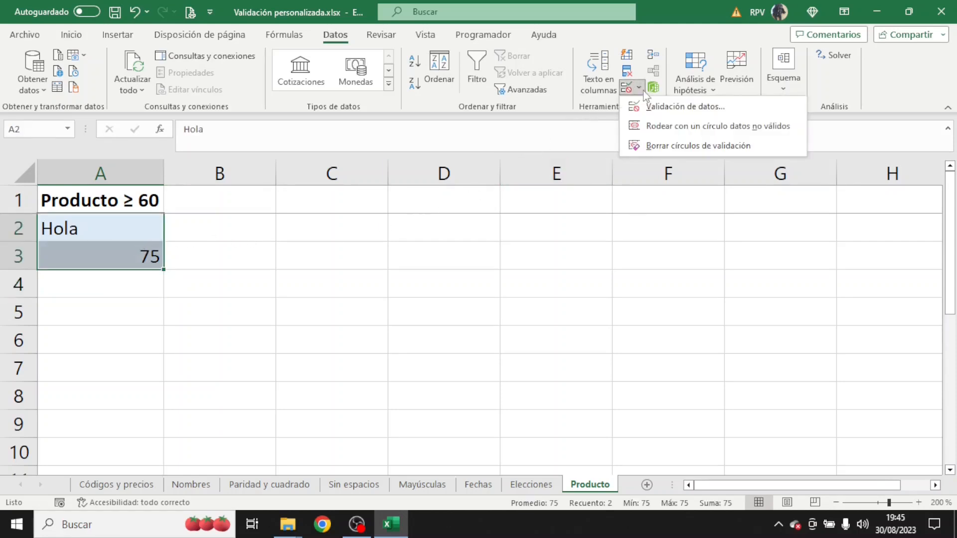
{"action": "left_click", "coordinate": [648, 103]}
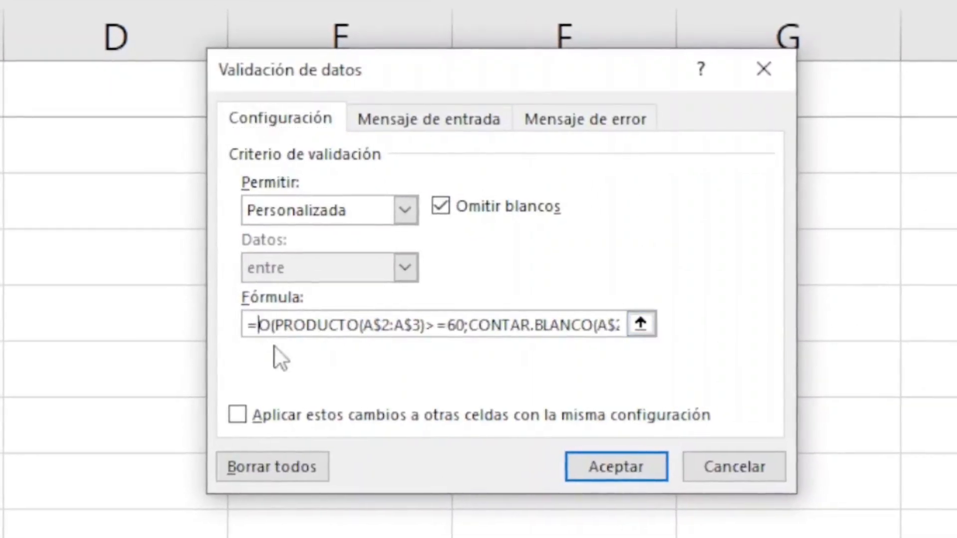
{"action": "type", "text": "Y("}
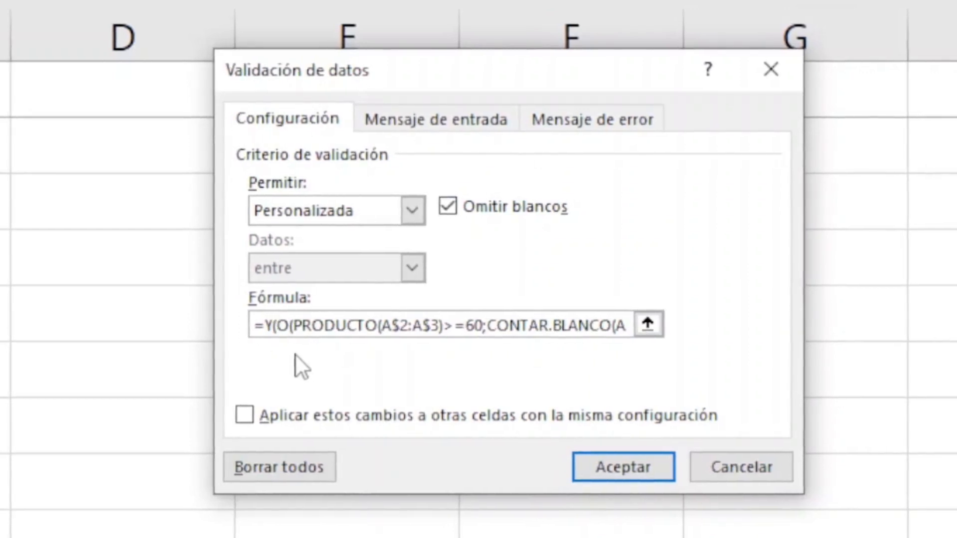
{"action": "key", "text": "Right"}
{"action": "key", "text": "Right"}
{"action": "key", "text": "Right"}
{"action": "key", "text": "Right"}
{"action": "key", "text": "Right"}
{"action": "key", "text": "Right"}
{"action": "key", "text": "Right"}
{"action": "key", "text": "Right"}
{"action": "key", "text": "Right"}
{"action": "key", "text": "Right"}
{"action": "key", "text": "Right"}
{"action": "key", "text": "Right"}
{"action": "key", "text": "Right"}
{"action": "key", "text": "Right"}
{"action": "key", "text": "Right"}
{"action": "key", "text": "Right"}
{"action": "key", "text": "Right"}
{"action": "key", "text": "Right"}
{"action": "key", "text": "Right"}
{"action": "key", "text": "Right"}
{"action": "key", "text": "Right"}
{"action": "key", "text": "Right"}
{"action": "key", "text": "Right"}
{"action": "key", "text": "Right"}
{"action": "key", "text": "Right"}
{"action": "key", "text": "Right"}
{"action": "key", "text": "Right"}
{"action": "key", "text": "Right"}
{"action": "key", "text": "Right"}
{"action": "key", "text": "Right"}
{"action": "key", "text": "Right"}
{"action": "key", "text": "Right"}
{"action": "key", "text": "Right"}
{"action": "key", "text": "Right"}
{"action": "key", "text": "Right"}
{"action": "key", "text": "Right"}
{"action": "key", "text": "Right"}
{"action": "key", "text": "Right"}
{"action": "key", "text": "Right"}
{"action": "key", "text": "Right"}
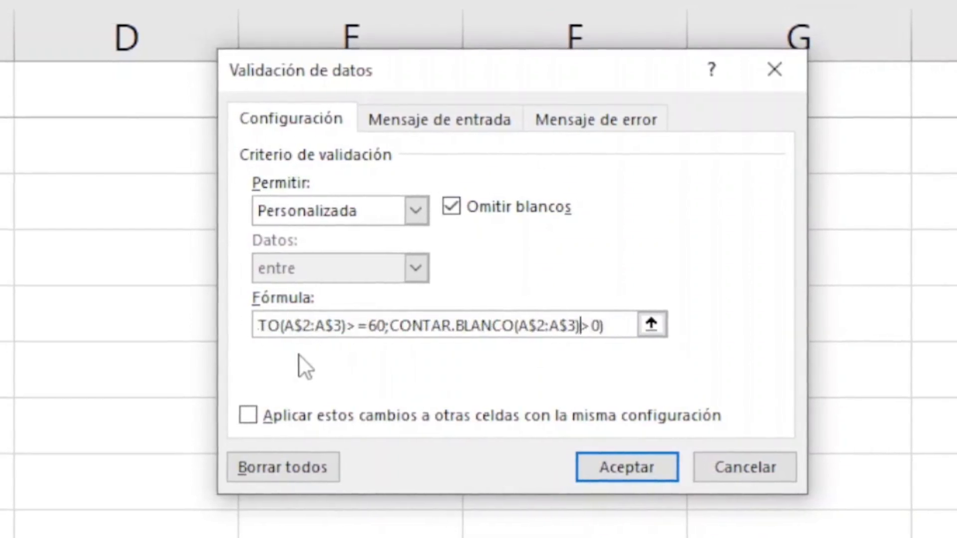
{"action": "type", "text": ";"}
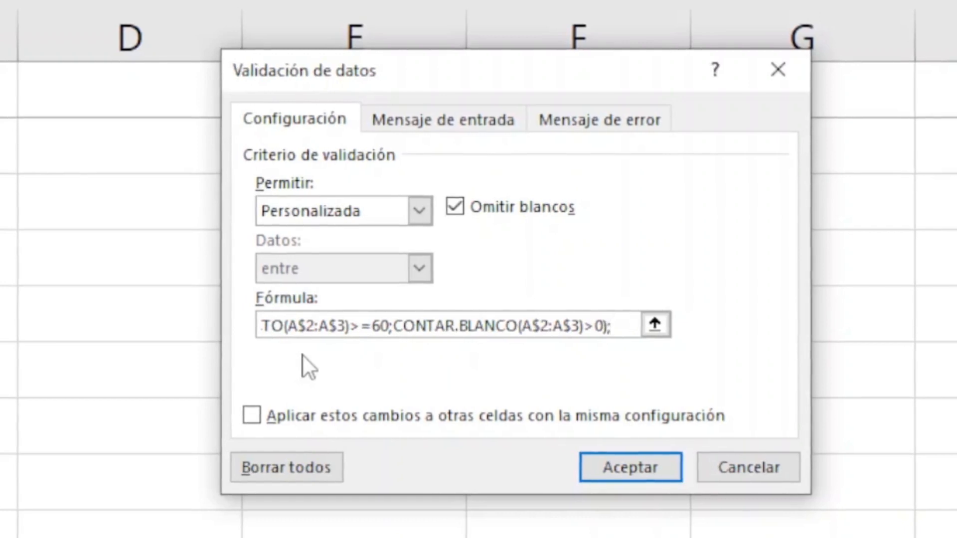
{"action": "type", "text": "ESNUMERO("}
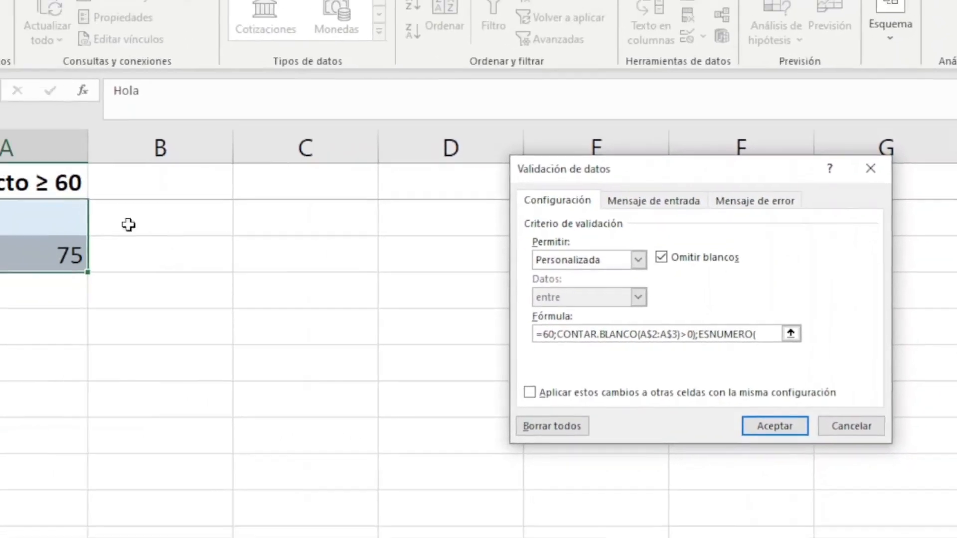
{"action": "left_click", "coordinate": [50, 223]}
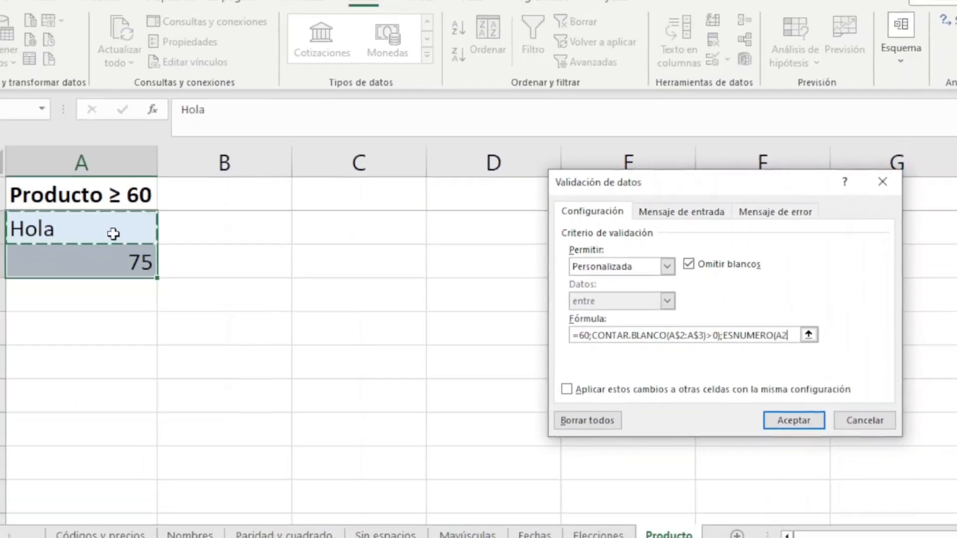
{"action": "type", "text": "))"}
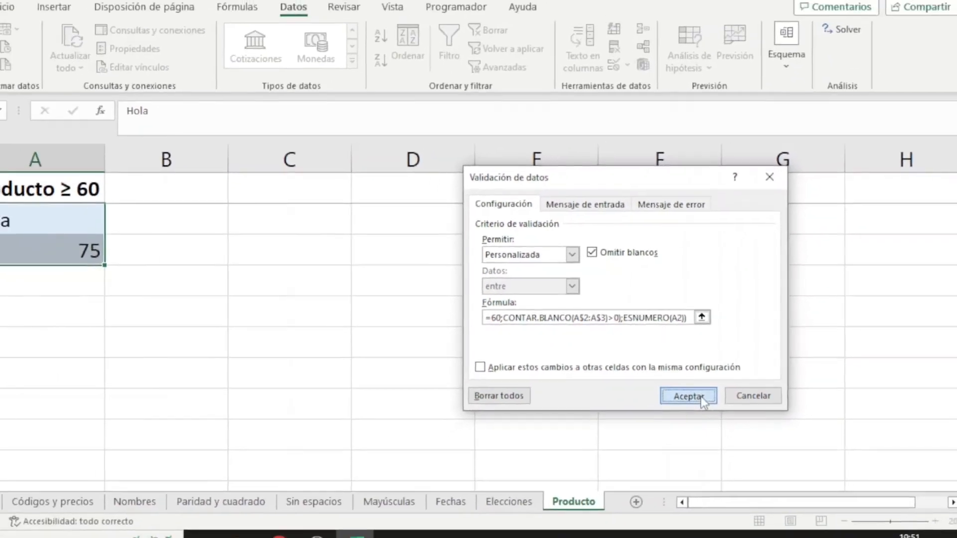
{"action": "left_click", "coordinate": [690, 416]}
Clear the test entries from cells A2:A3 and select cell A3
{"action": "key", "text": "Delete"}
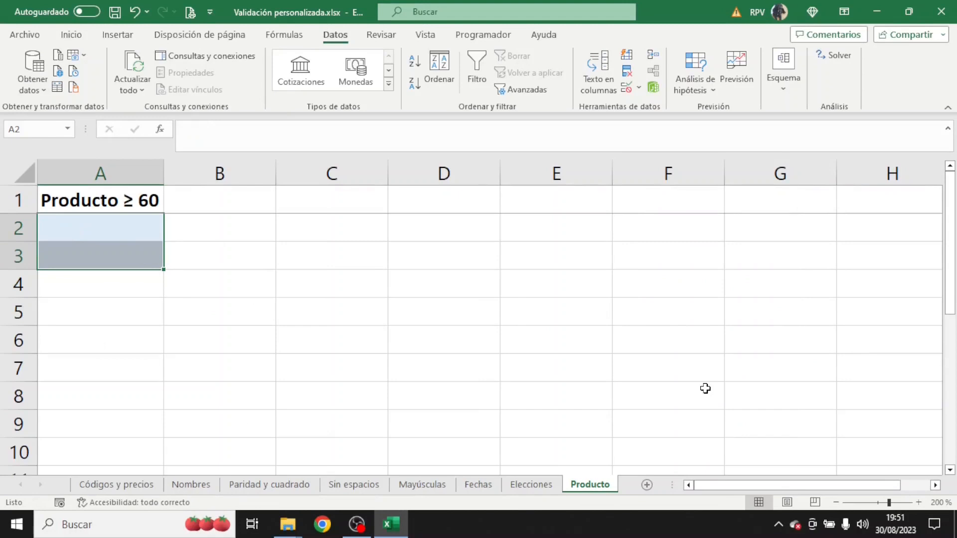
{"action": "left_click", "coordinate": [155, 251]}
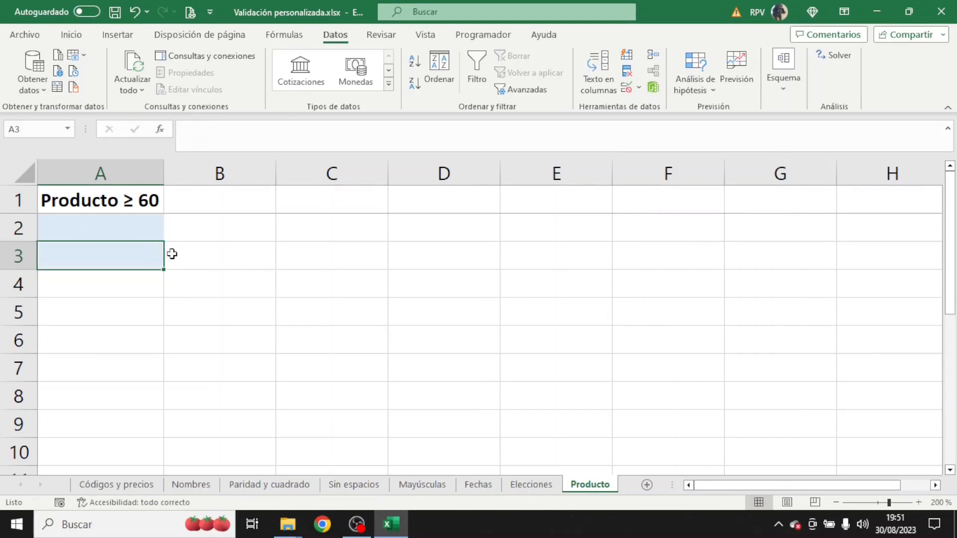
Test the number-only rule by trying Adiós in cell A3 and Hasta luego in cell A2, cancelling each entry
{"action": "type", "text": "Adiós"}
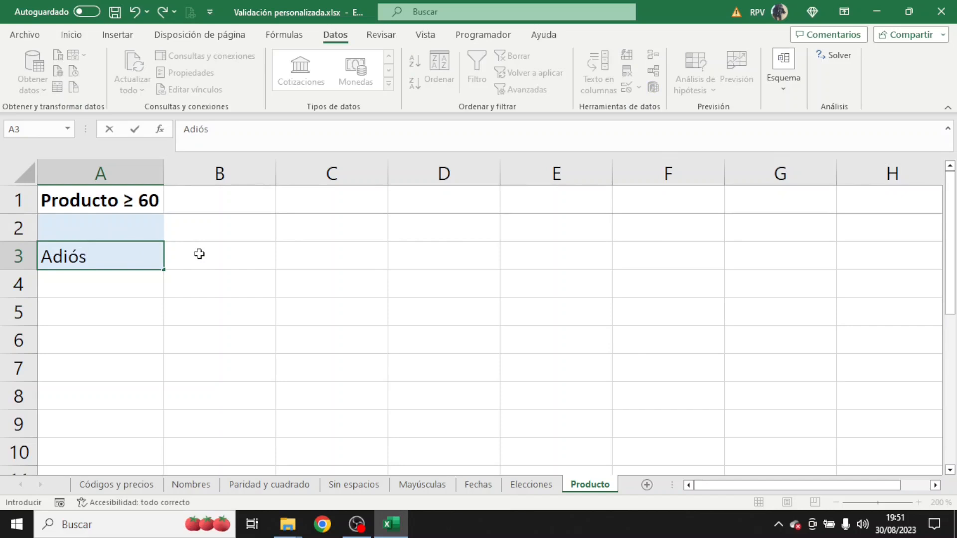
{"action": "key", "text": "Return"}
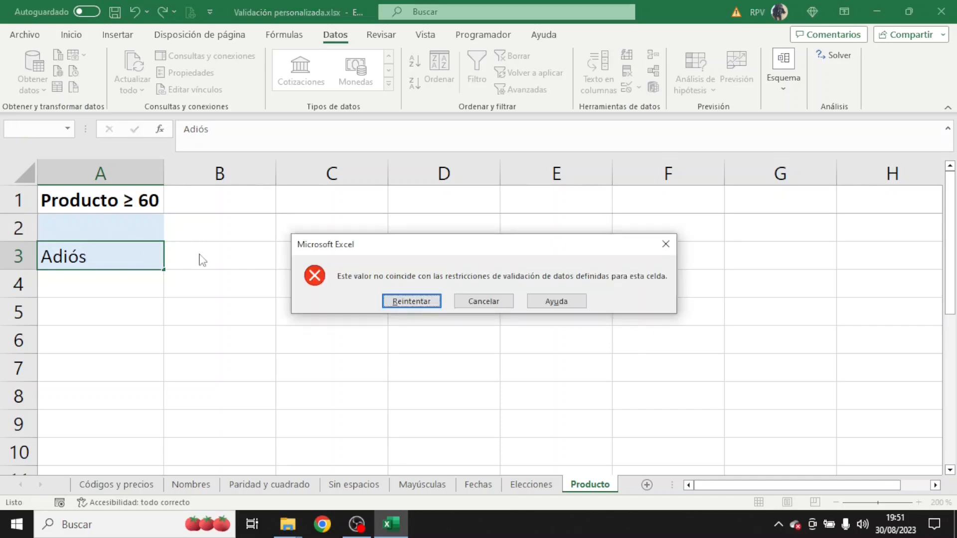
{"action": "key", "text": "Escape"}
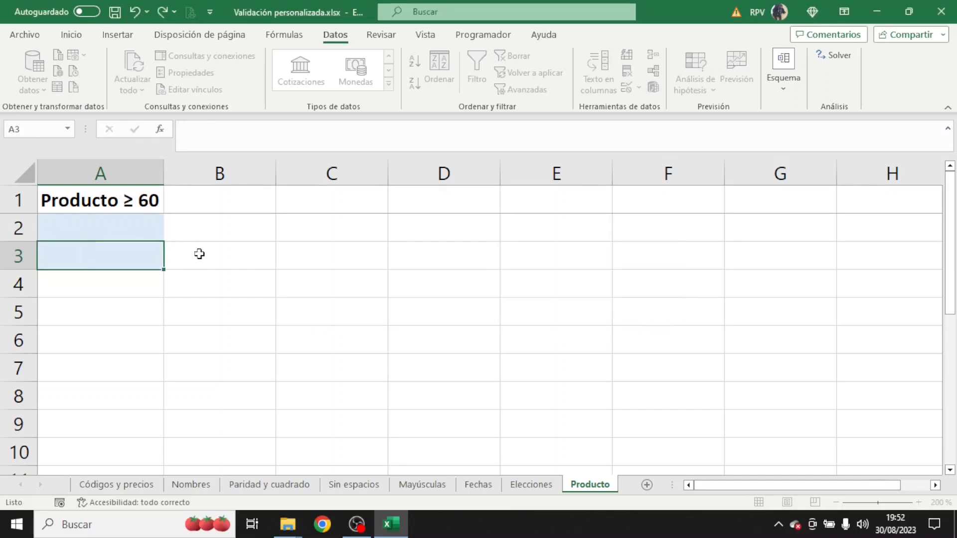
{"action": "left_click", "coordinate": [138, 229]}
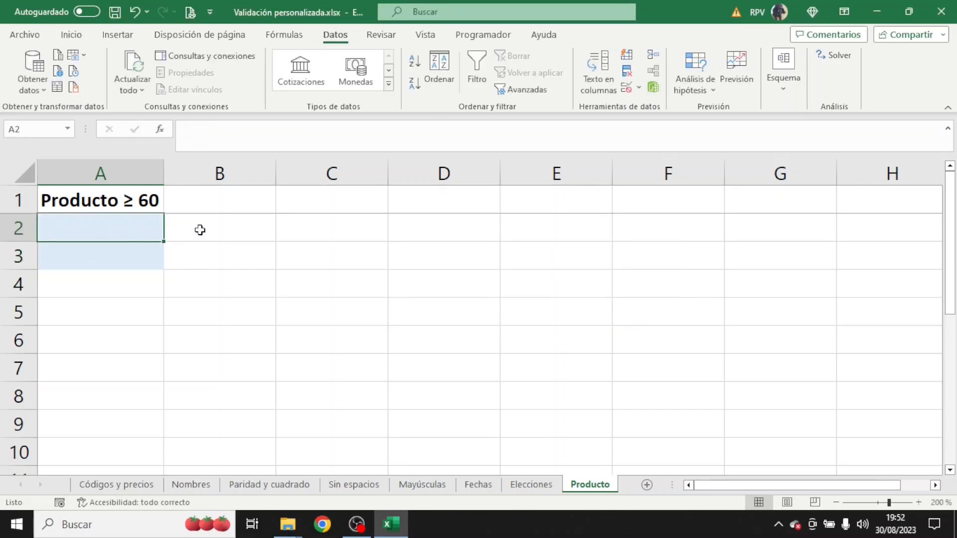
{"action": "type", "text": "Hasta luego"}
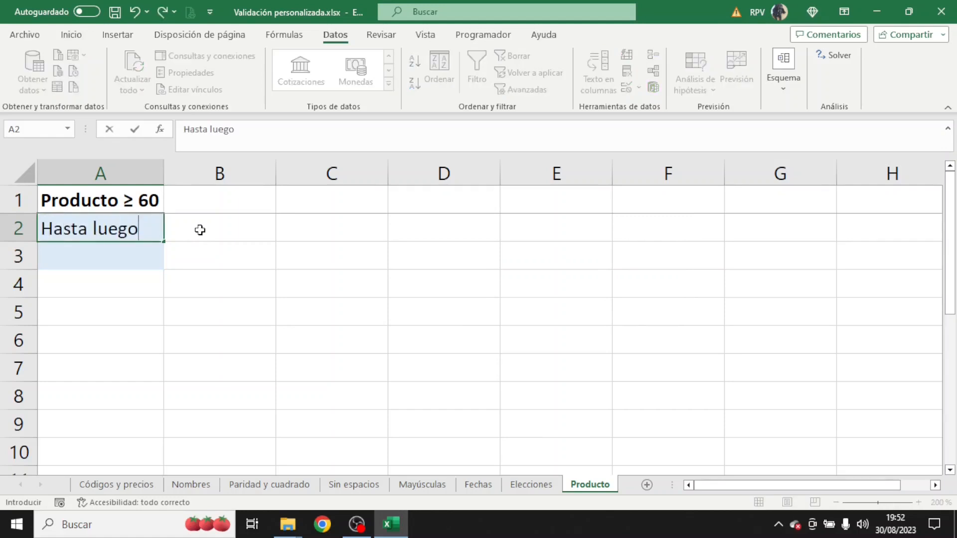
{"action": "key", "text": "Return"}
{"action": "key", "text": "Escape"}
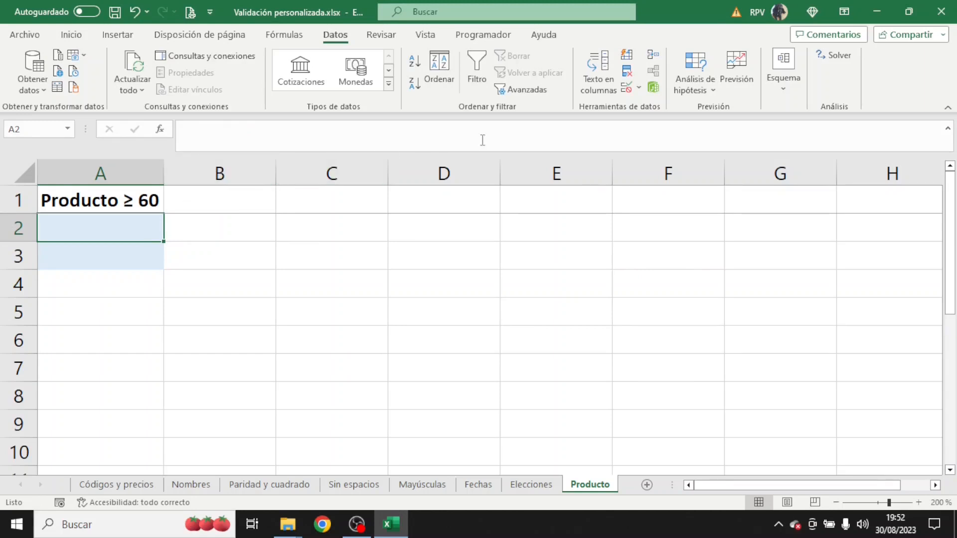
Review the custom validation settings of cell A2 and close them without changes
{"action": "left_click", "coordinate": [639, 91]}
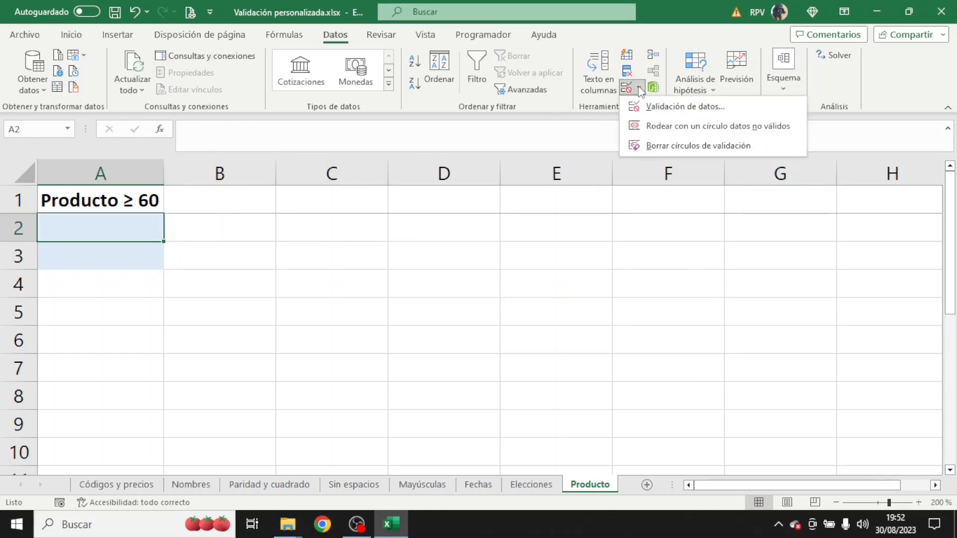
{"action": "left_click", "coordinate": [658, 107]}
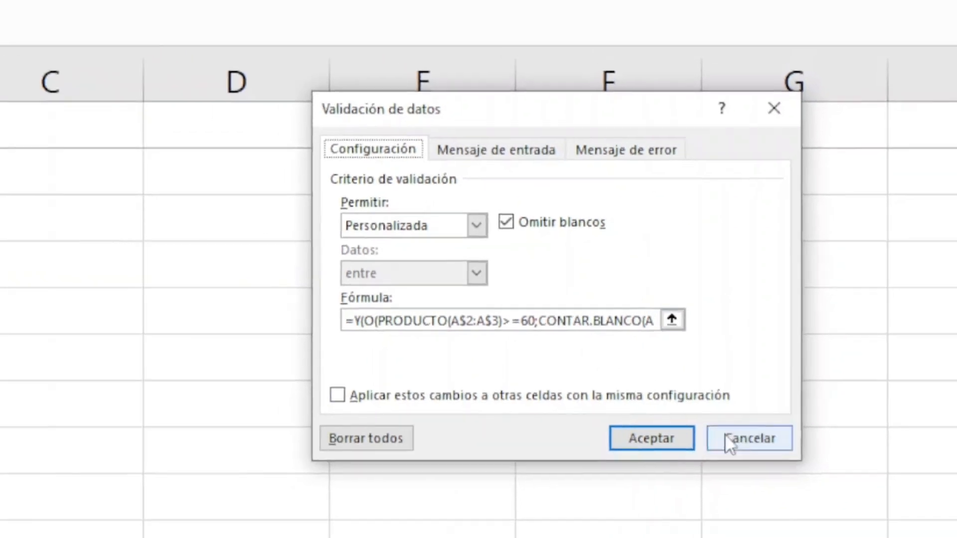
{"action": "left_click", "coordinate": [731, 465]}
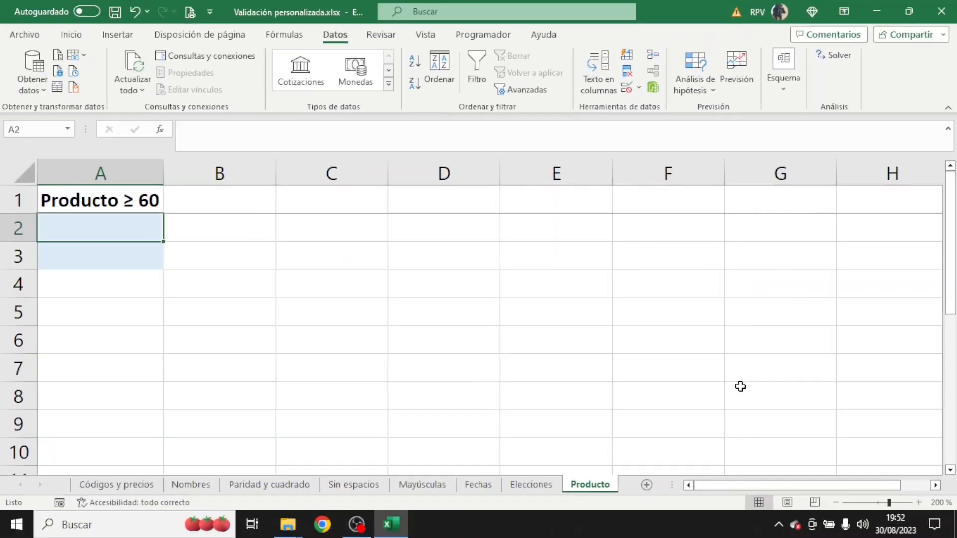
On the Códigos y precios sheet, start a data validation rule of type Personalizada for the codes in A2:A12
{"action": "left_click", "coordinate": [141, 485]}
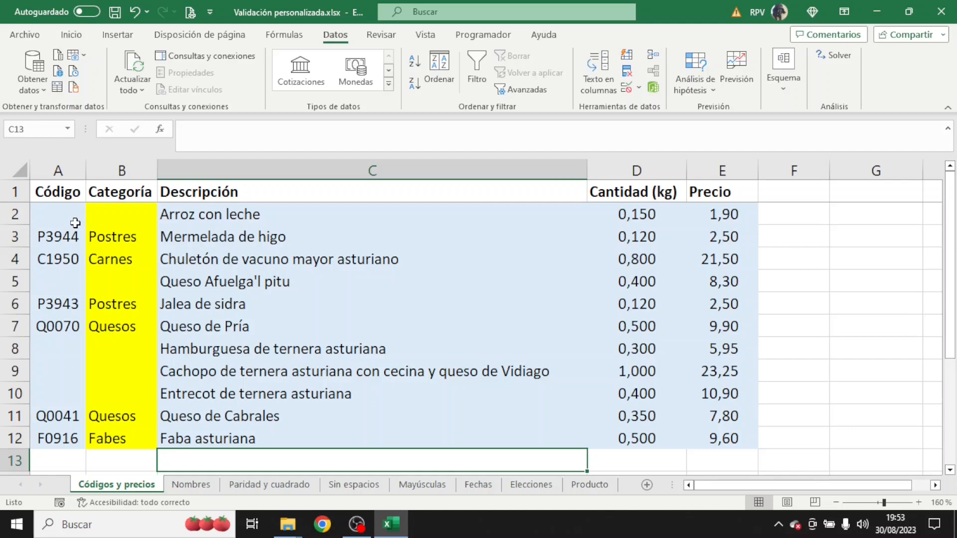
{"action": "left_click_drag", "start_coordinate": [77, 214], "coordinate": [63, 429]}
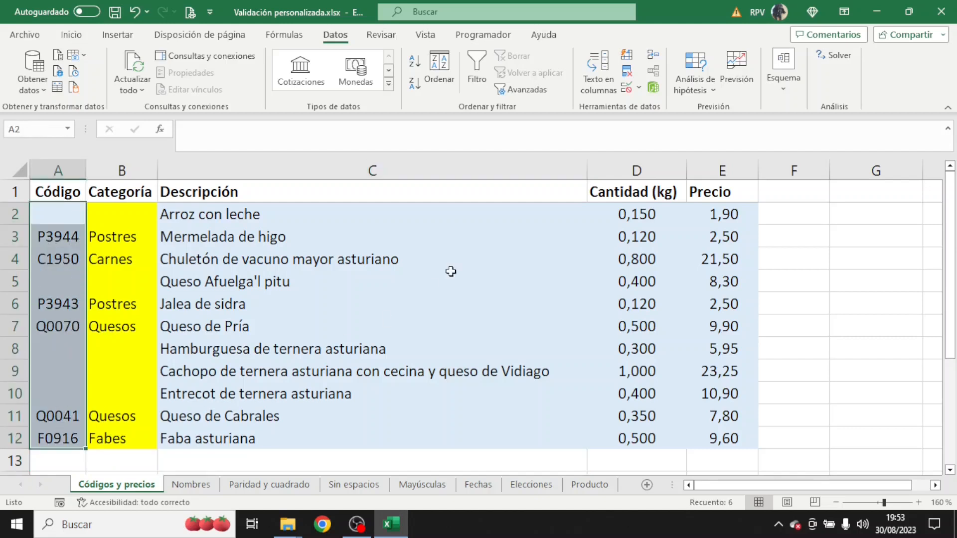
{"action": "left_click", "coordinate": [639, 89]}
{"action": "left_click", "coordinate": [650, 104]}
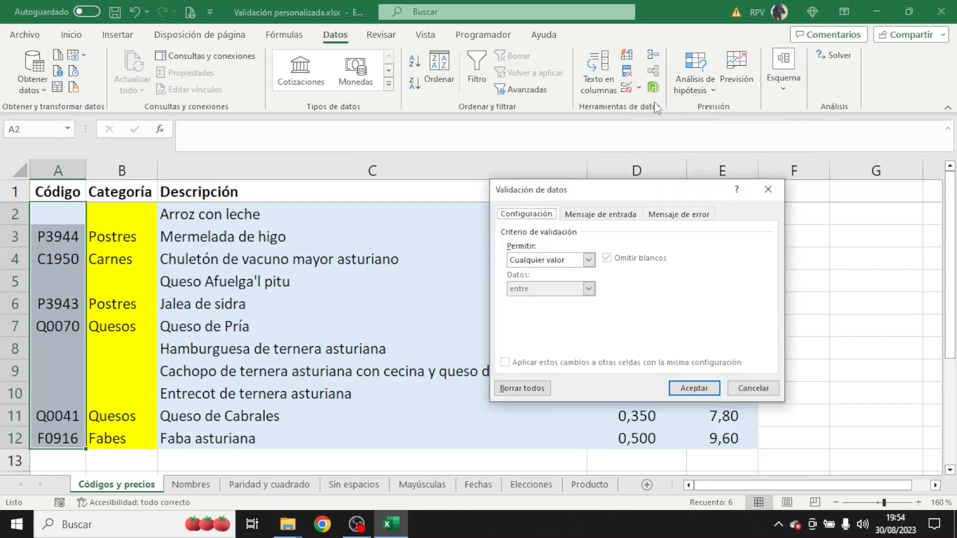
{"action": "left_click_drag", "start_coordinate": [441, 199], "coordinate": [306, 189]}
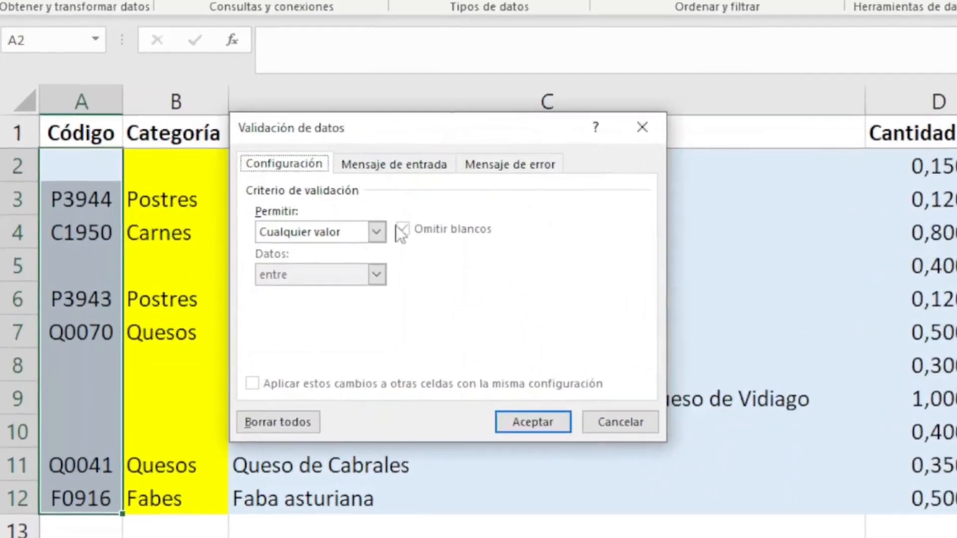
{"action": "left_click", "coordinate": [377, 232]}
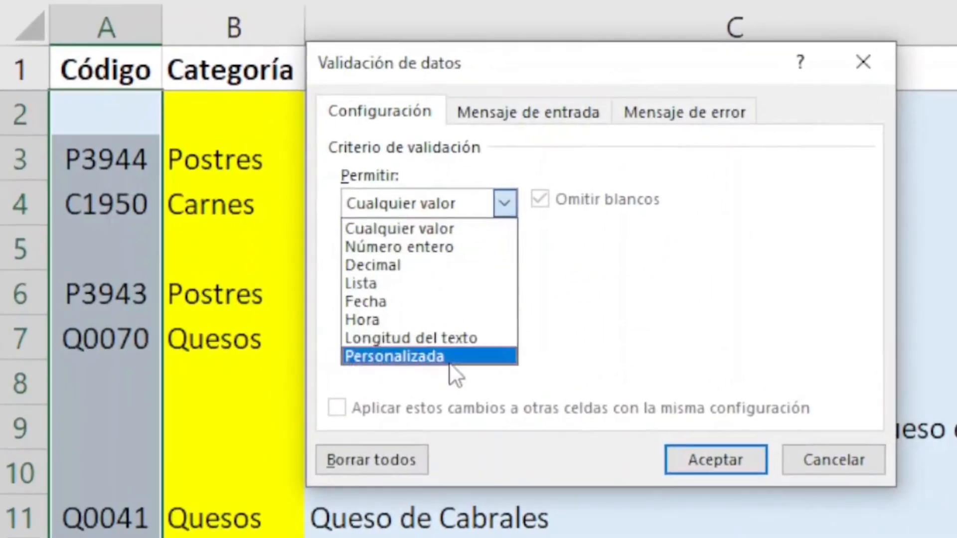
{"action": "left_click", "coordinate": [336, 350]}
{"action": "left_click", "coordinate": [456, 317]}
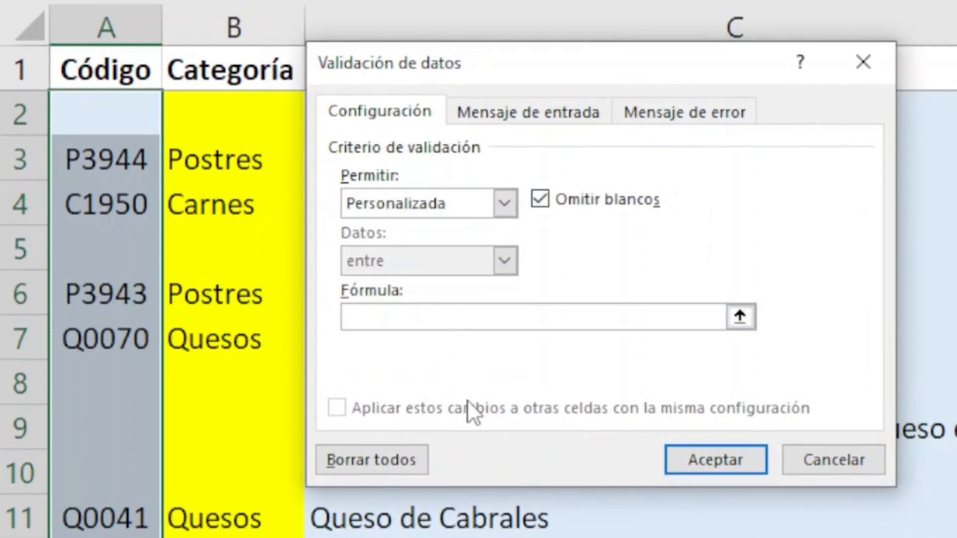
Begin the validation formula with =O(IZQUIERDA(A2;1)="C";IZQUIERDA(A2;1)="F" to allow codes starting with C or F
{"action": "type", "text": "=O(IZQUIERDA("}
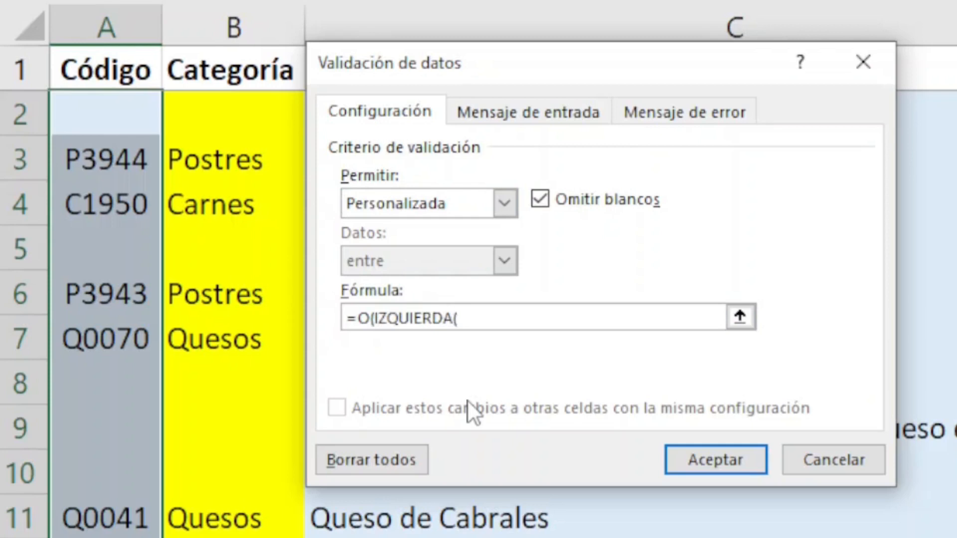
{"action": "left_click", "coordinate": [124, 119]}
{"action": "type", "text": ";1"}
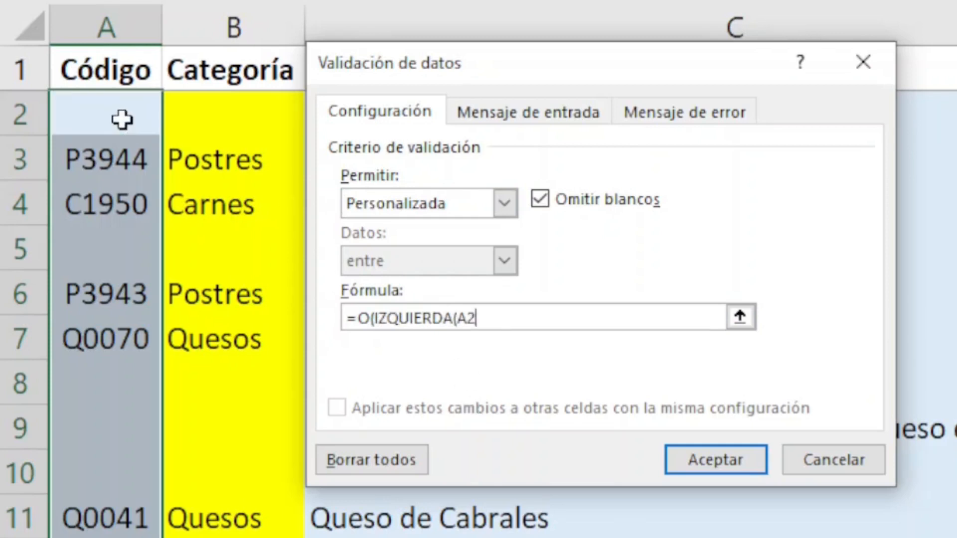
{"action": "type", "text": ")=\"C\";IZQ"}
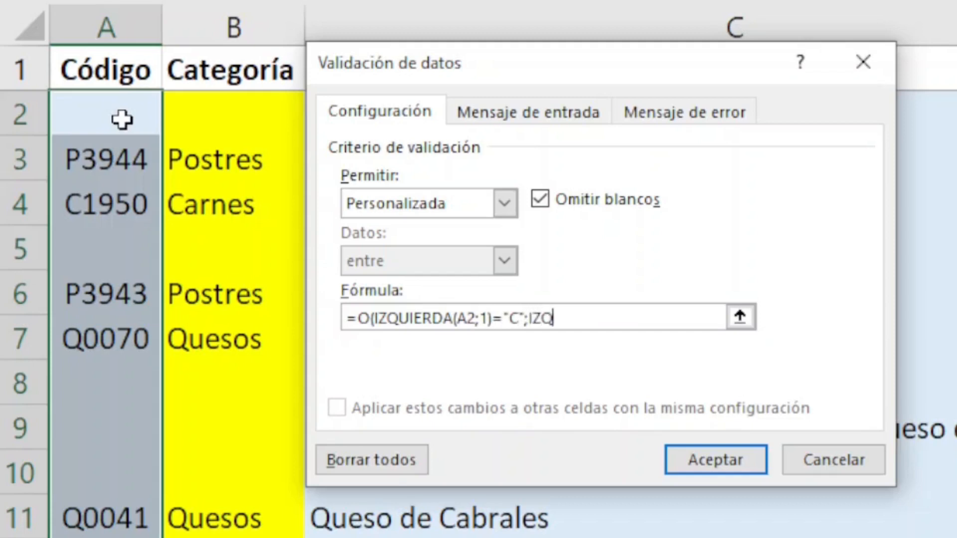
{"action": "type", "text": "UIERDA("}
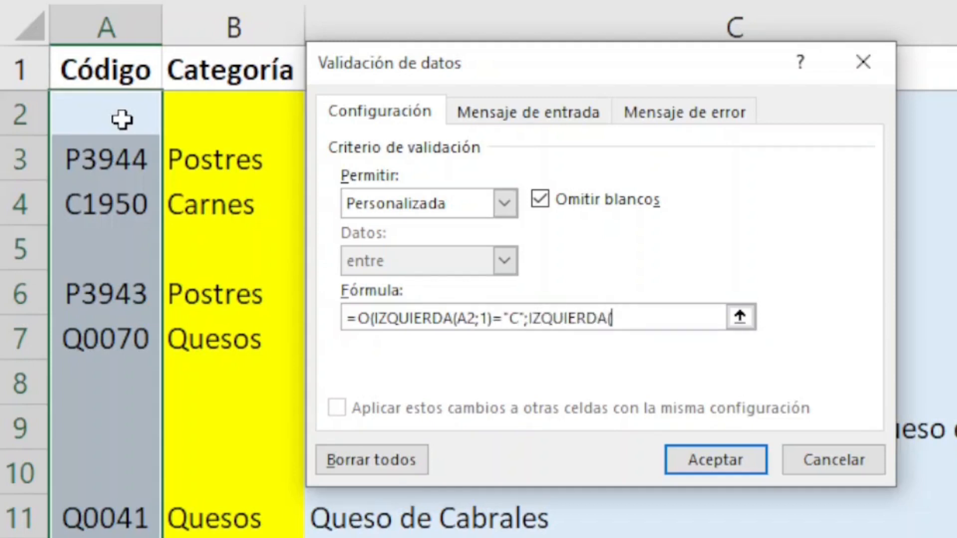
{"action": "left_click", "coordinate": [122, 119]}
{"action": "type", "text": ";1)=\"F\""}
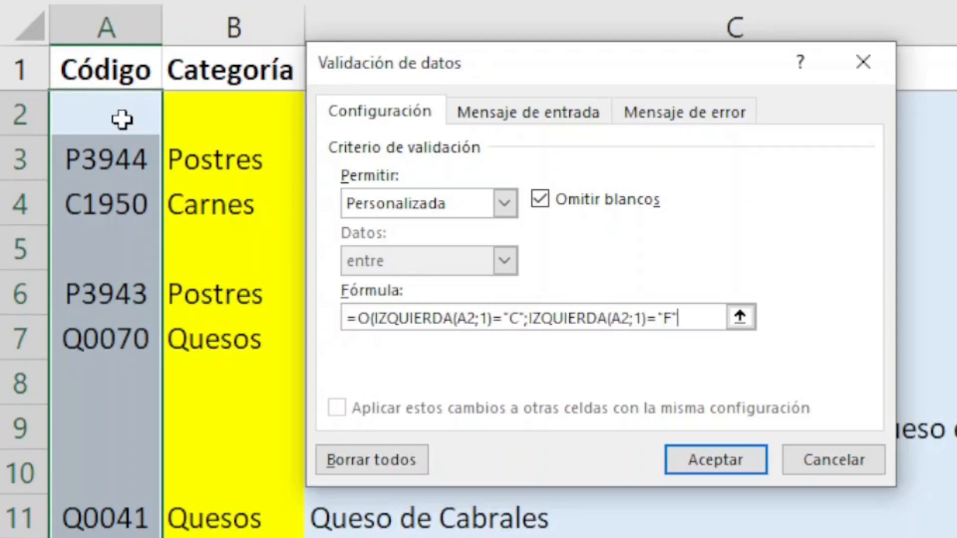
Complete the validation formula with ;IZQUIERDA(A2;1)="P";IZQUIERDA(A2;1)="Q") and apply the rule to A2:A12
{"action": "type", "text": ";IZQUIERDA("}
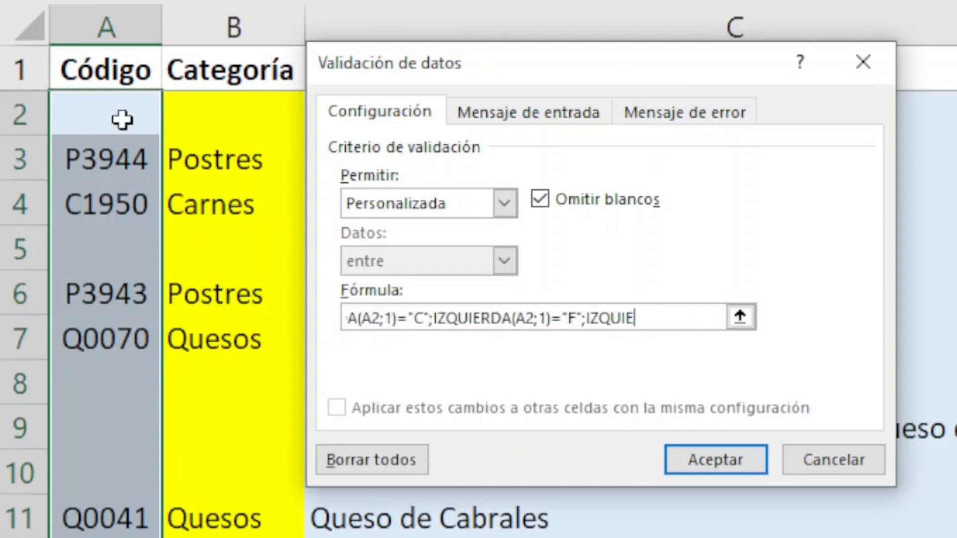
{"action": "left_click", "coordinate": [122, 120]}
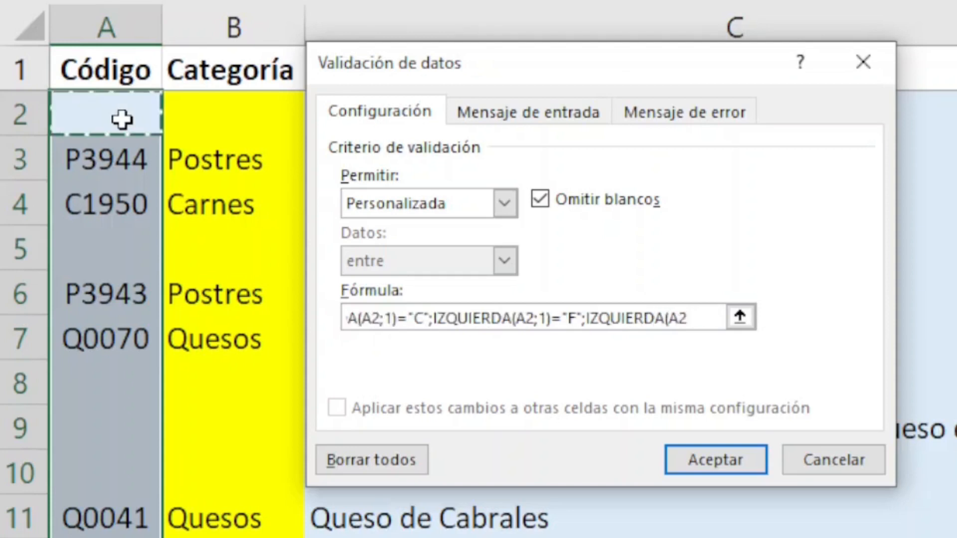
{"action": "type", "text": ";1)="}
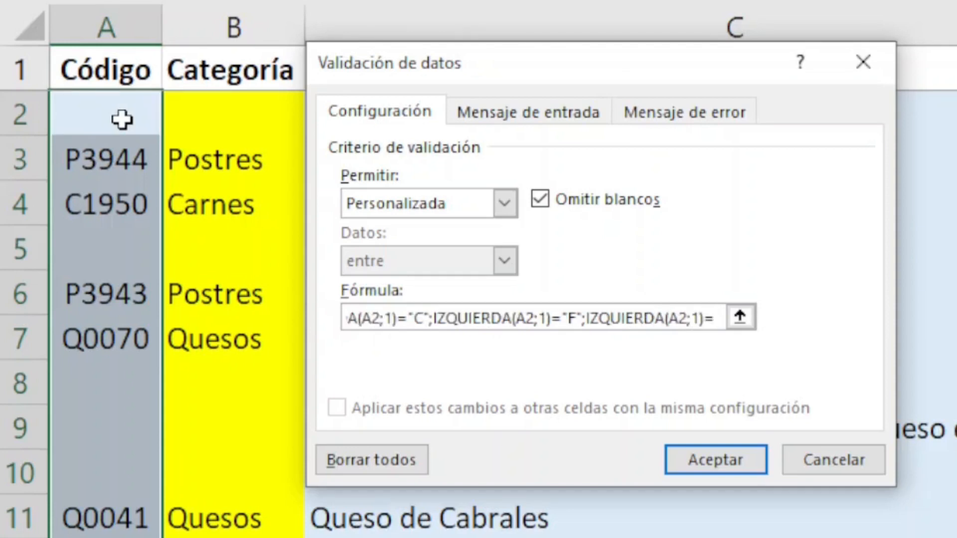
{"action": "type", "text": "\"P\";IZQUIERDA(A2;1)=\"P\";IZQUIERDA"}
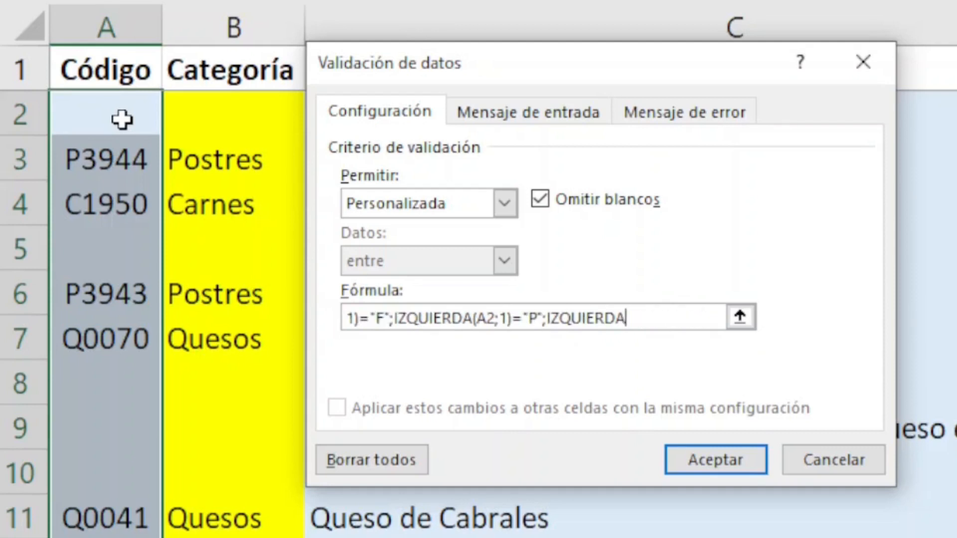
{"action": "type", "text": "("}
{"action": "left_click", "coordinate": [121, 120]}
{"action": "type", "text": ";1)=\"Q\""}
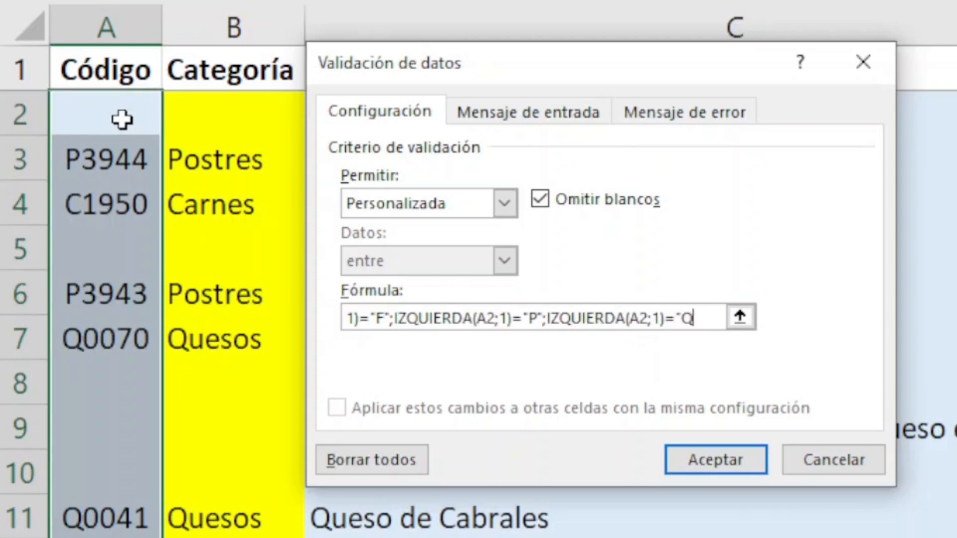
{"action": "type", "text": ")"}
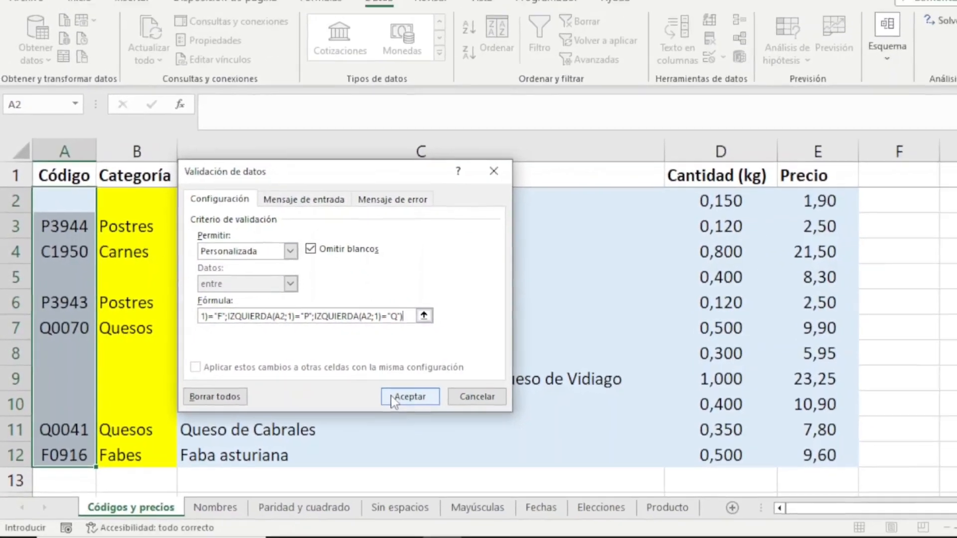
{"action": "left_click", "coordinate": [475, 410]}
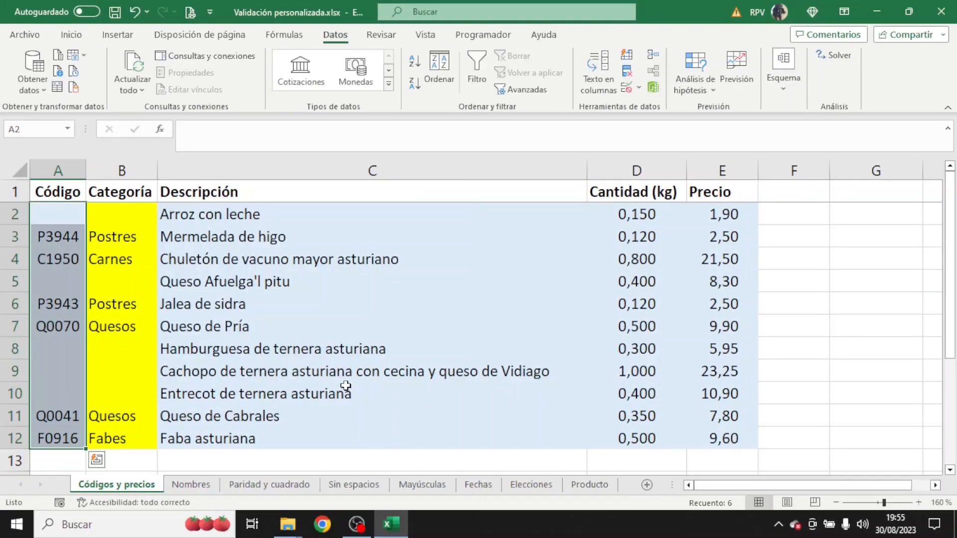
Test the first-letter rule in cell A2 by trying U2, cancelling that entry, and entering F16
{"action": "left_click", "coordinate": [61, 212]}
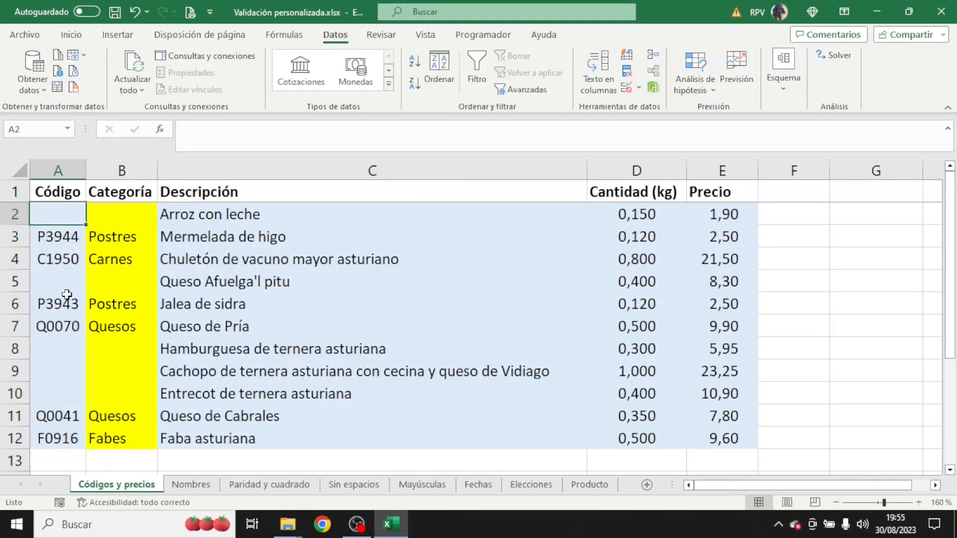
{"action": "type", "text": "U2"}
{"action": "key", "text": "Return"}
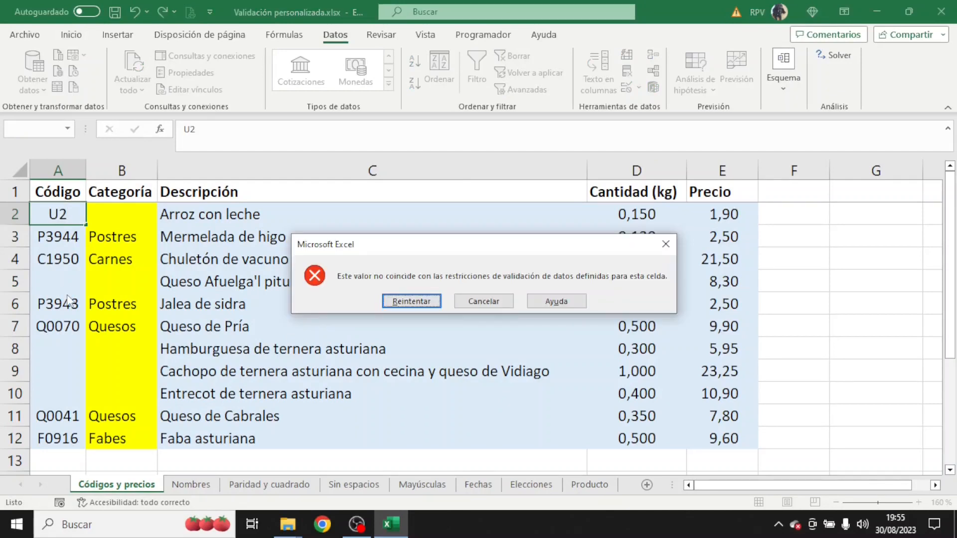
{"action": "key", "text": "Escape"}
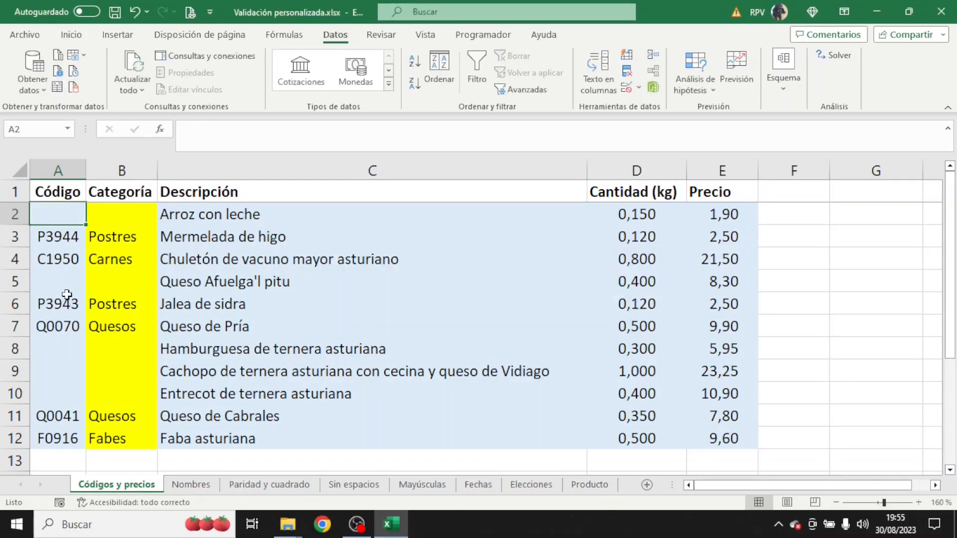
{"action": "type", "text": "F16"}
{"action": "key", "text": "Return"}
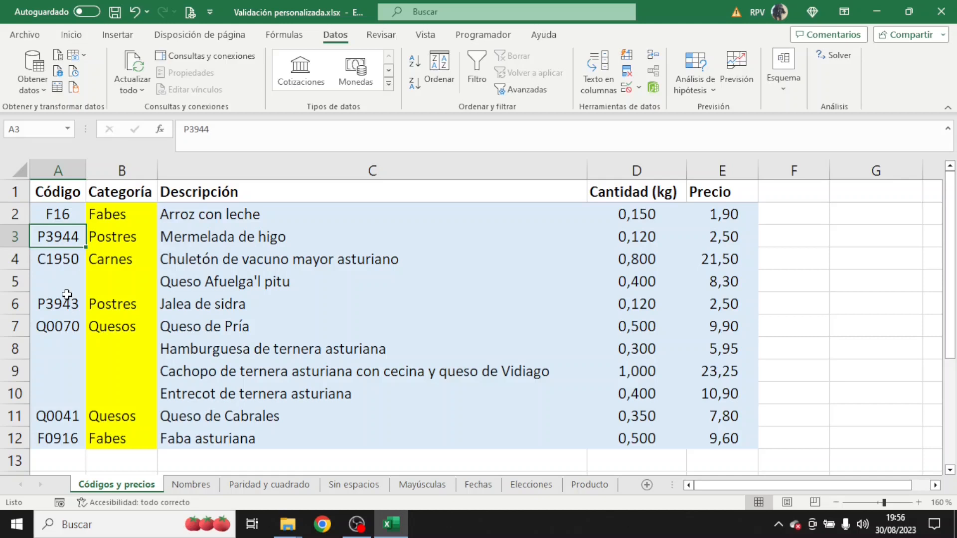
Edit the custom validation formula for A2:A12, inserting Y(LARGO(A2)=5; before the O function to require five-character codes
{"action": "left_click_drag", "start_coordinate": [47, 214], "coordinate": [41, 435]}
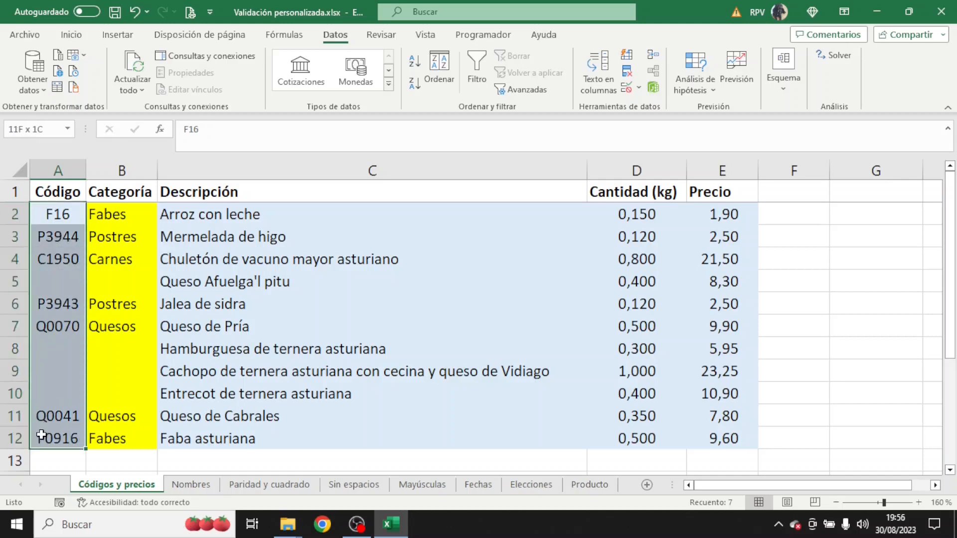
{"action": "left_click", "coordinate": [638, 89]}
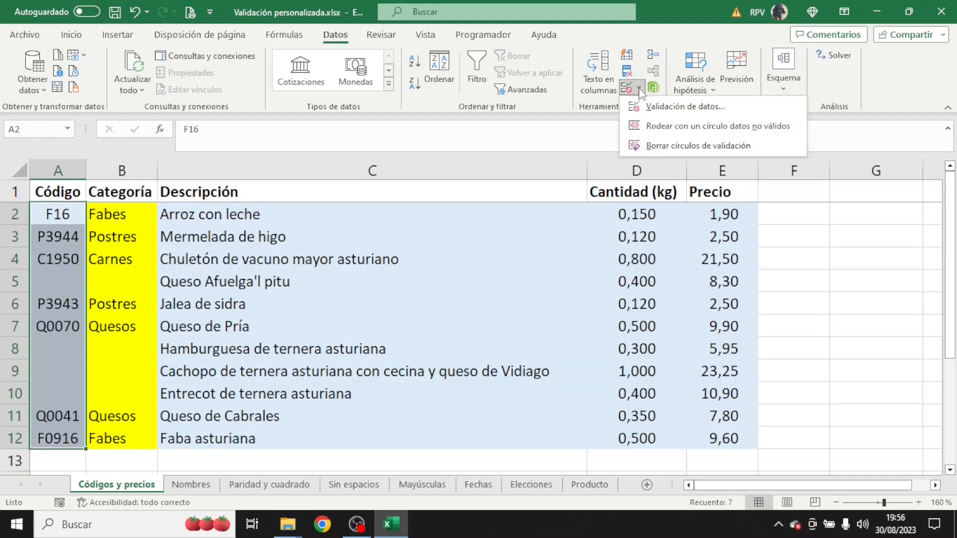
{"action": "left_click", "coordinate": [647, 107]}
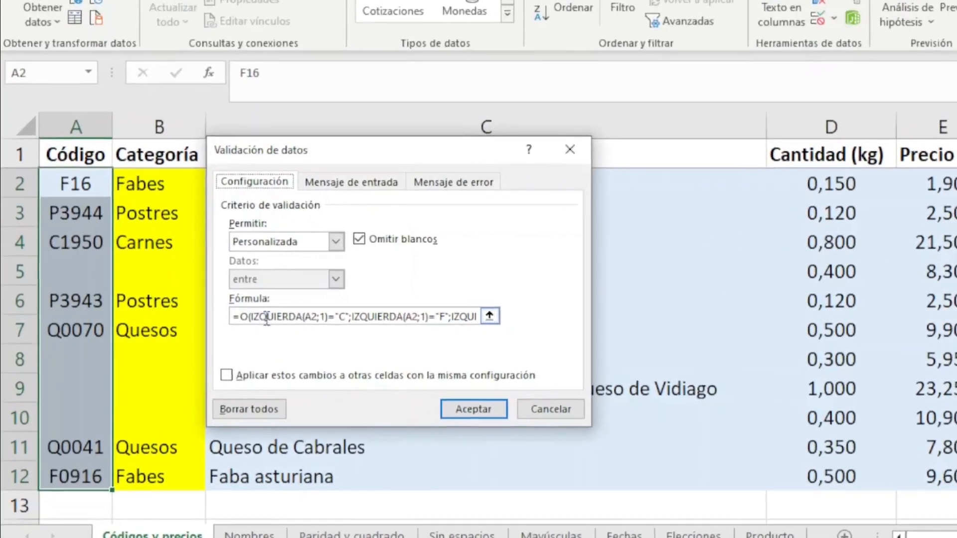
{"action": "type", "text": "Y"}
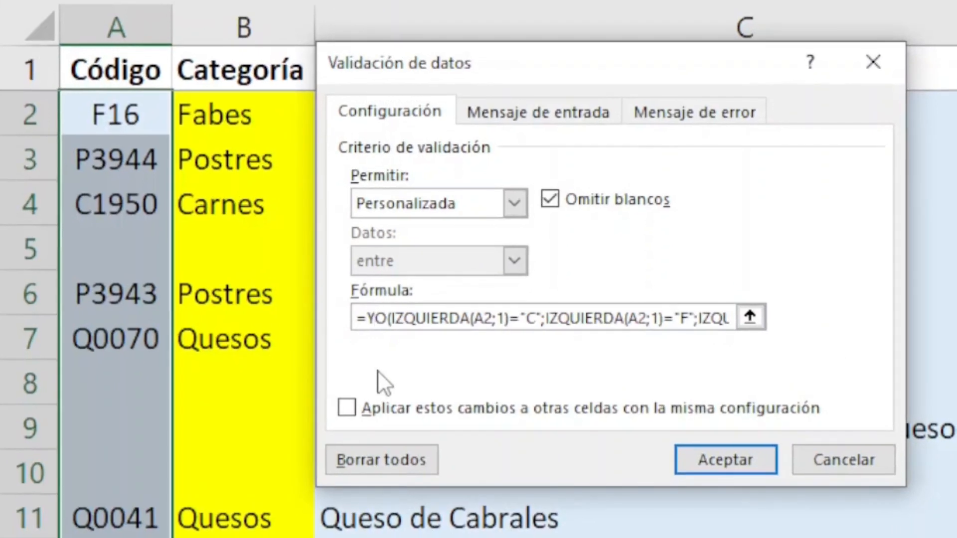
{"action": "type", "text": "(LARGO"}
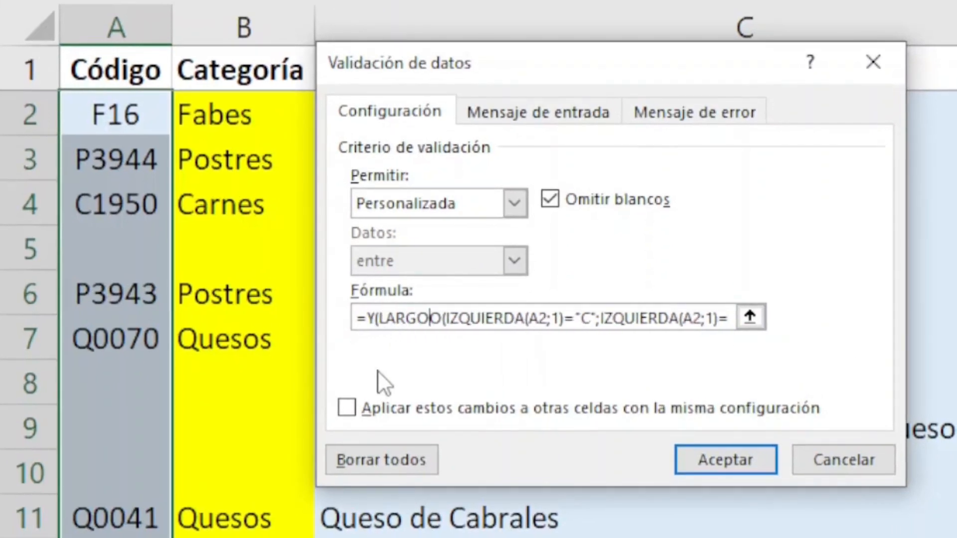
{"action": "type", "text": "("}
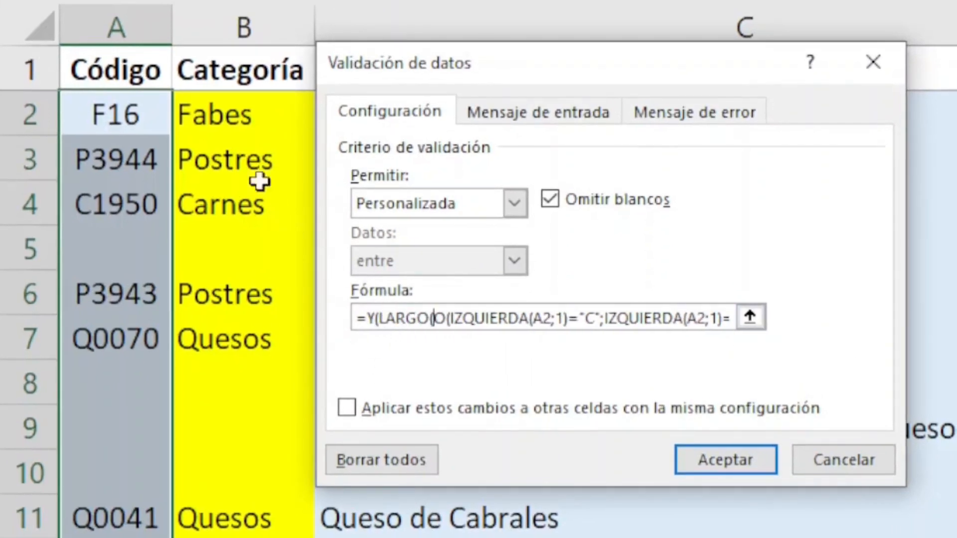
{"action": "left_click", "coordinate": [132, 114]}
{"action": "type", "text": ")"}
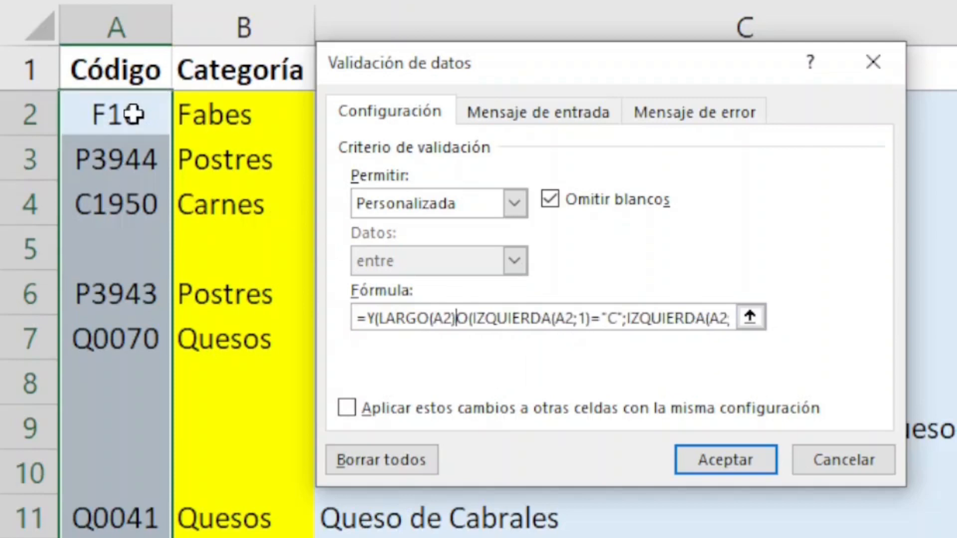
{"action": "type", "text": "=5;"}
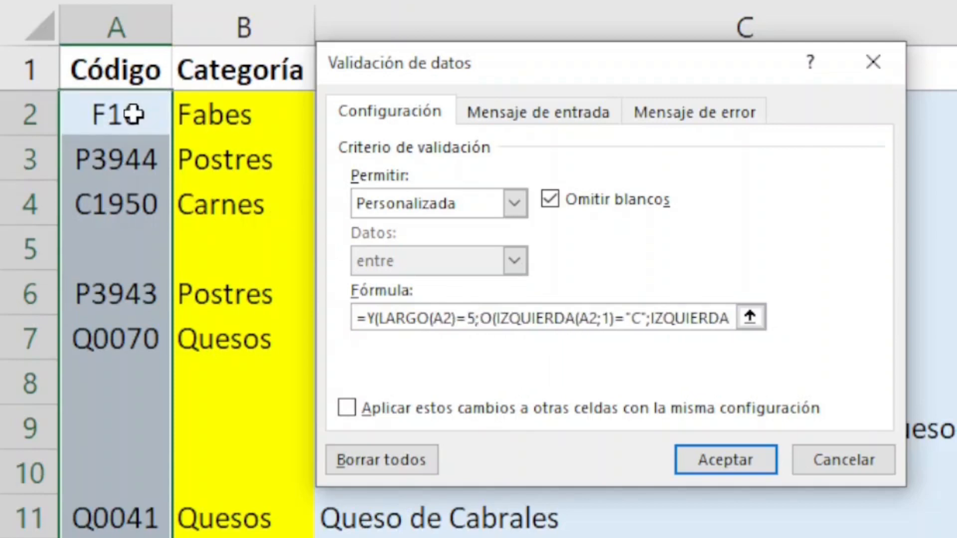
Add the closing parenthesis of the Y function at the end of the formula and apply the rule to A2:A12
{"action": "key", "text": "Right"}
{"action": "key", "text": "Right"}
{"action": "key", "text": "Right"}
{"action": "key", "text": "Right"}
{"action": "key", "text": "Right"}
{"action": "key", "text": "Right"}
{"action": "key", "text": "Right"}
{"action": "key", "text": "Right"}
{"action": "key", "text": "Right"}
{"action": "key", "text": "Right"}
{"action": "key", "text": "Right"}
{"action": "key", "text": "Right"}
{"action": "key", "text": "Right"}
{"action": "key", "text": "Right"}
{"action": "key", "text": "Right"}
{"action": "key", "text": "Right"}
{"action": "key", "text": "Right"}
{"action": "key", "text": "Right"}
{"action": "key", "text": "Right"}
{"action": "key", "text": "Right"}
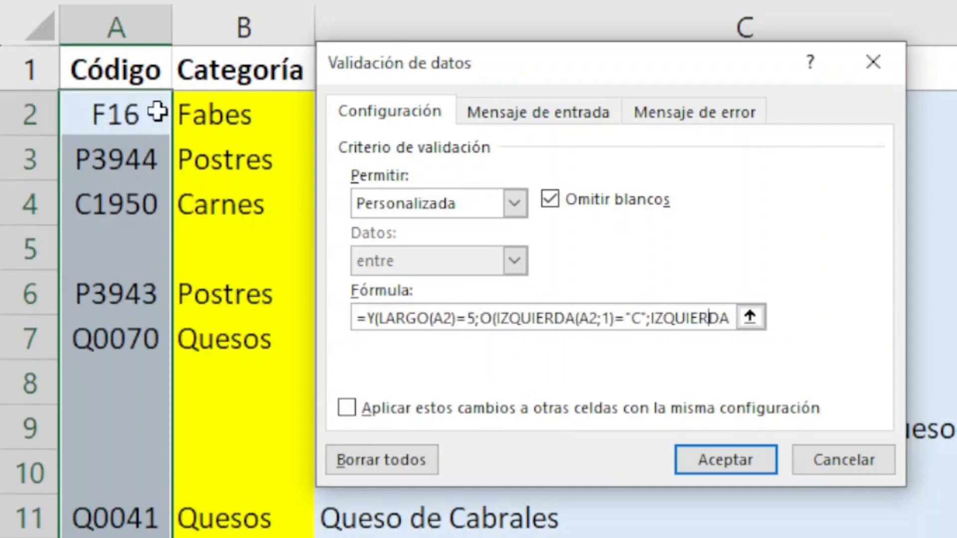
{"action": "key", "text": "Right"}
{"action": "key", "text": "Right"}
{"action": "key", "text": "Right"}
{"action": "key", "text": "Right"}
{"action": "key", "text": "Right"}
{"action": "key", "text": "Right"}
{"action": "key", "text": "Right"}
{"action": "key", "text": "Right"}
{"action": "key", "text": "Right"}
{"action": "key", "text": "Right"}
{"action": "key", "text": "Right"}
{"action": "key", "text": "Right"}
{"action": "key", "text": "Right"}
{"action": "key", "text": "Right"}
{"action": "key", "text": "Right"}
{"action": "key", "text": "Right"}
{"action": "key", "text": "Right"}
{"action": "key", "text": "Right"}
{"action": "key", "text": "Right"}
{"action": "key", "text": "Right"}
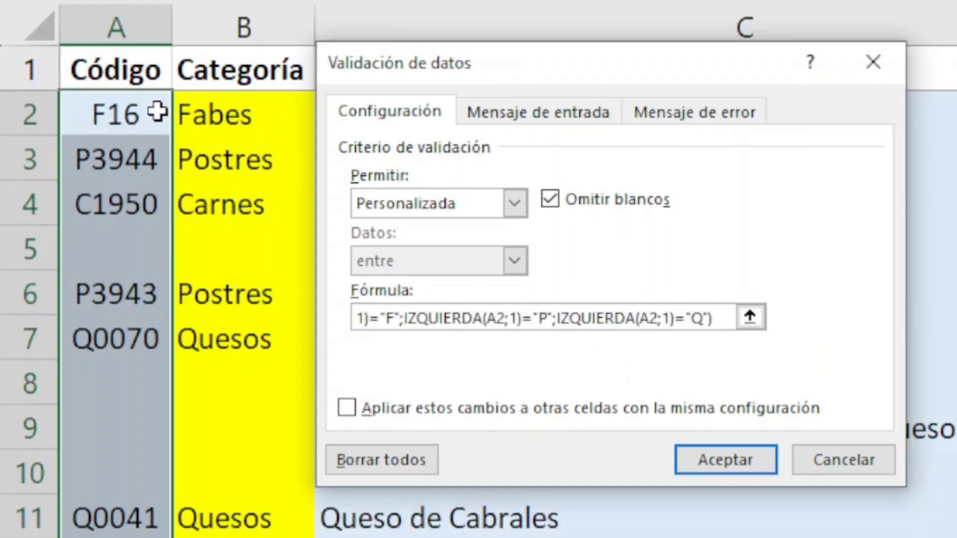
{"action": "type", "text": ")"}
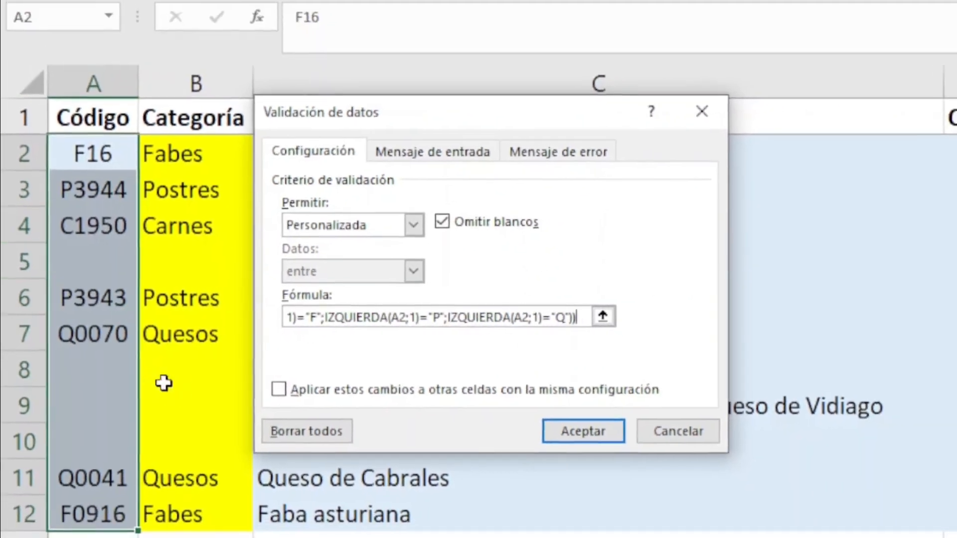
{"action": "left_click", "coordinate": [582, 431]}
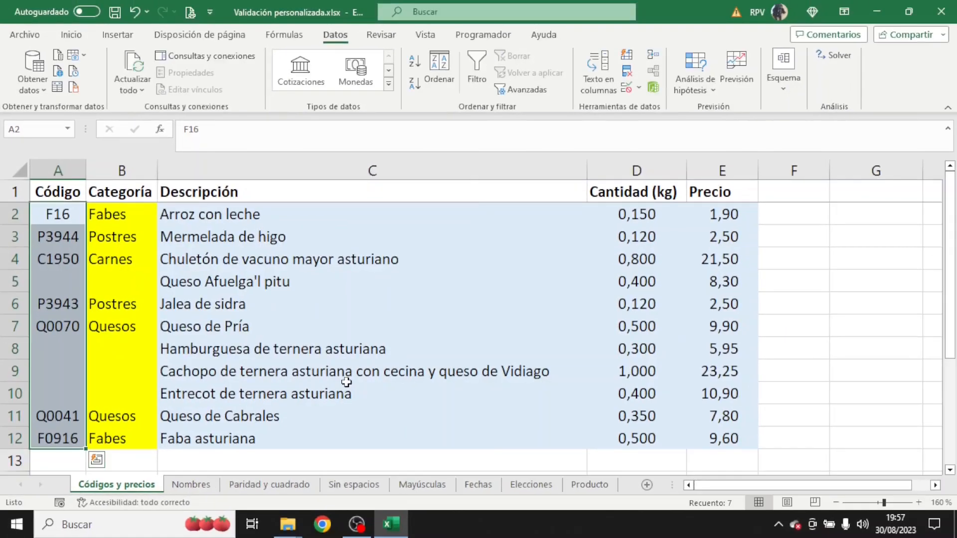
Test the rule in cell A2 by trying A1234 and F123, cancelling each entry
{"action": "left_click", "coordinate": [68, 215]}
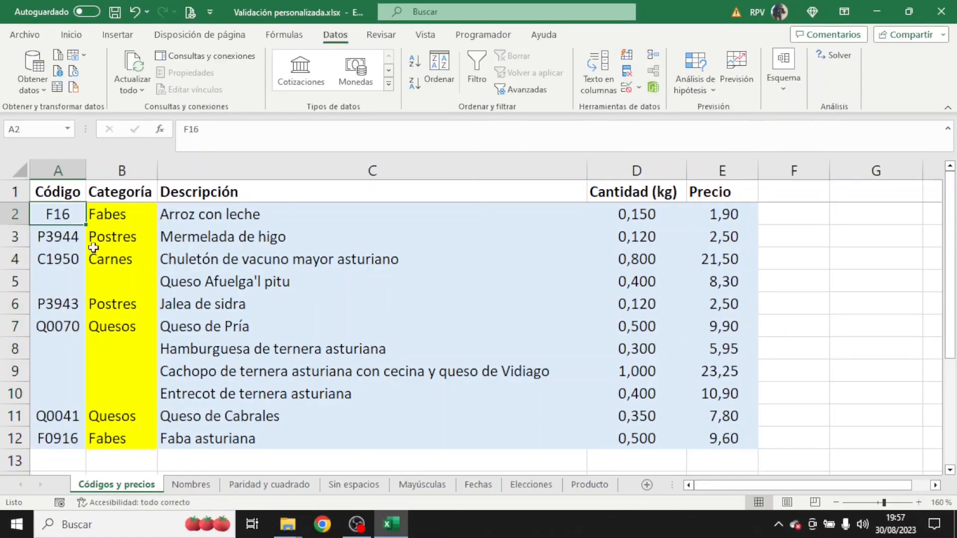
{"action": "type", "text": "A123"}
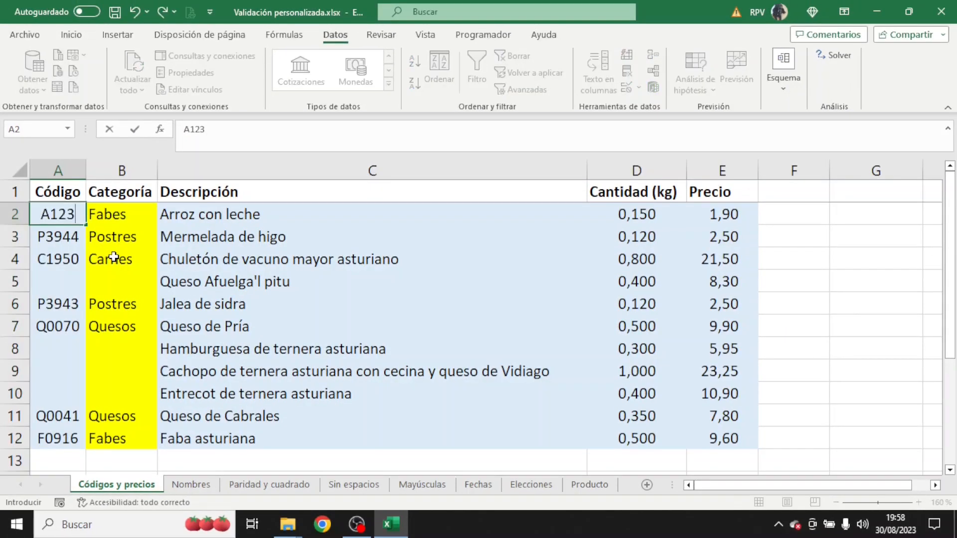
{"action": "type", "text": "4"}
{"action": "key", "text": "Return"}
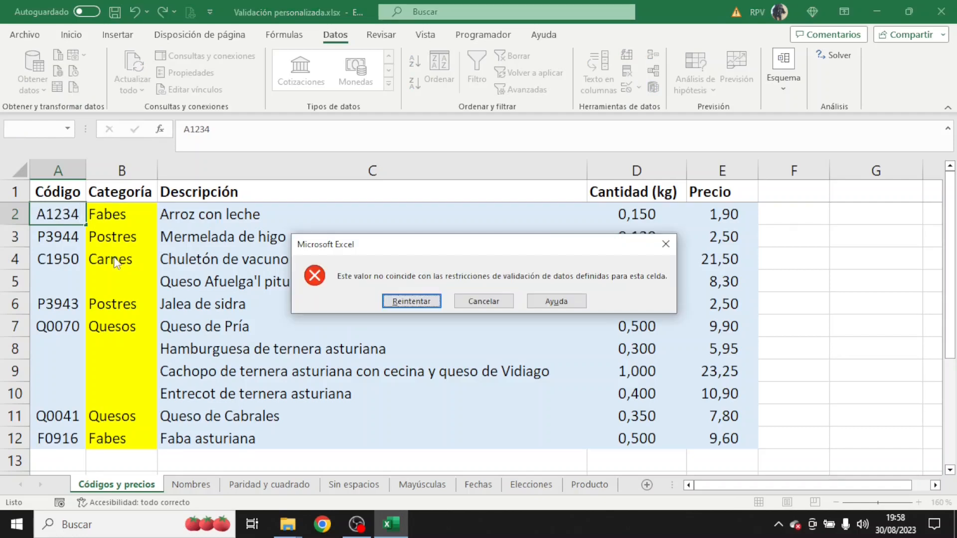
{"action": "left_click", "coordinate": [465, 302]}
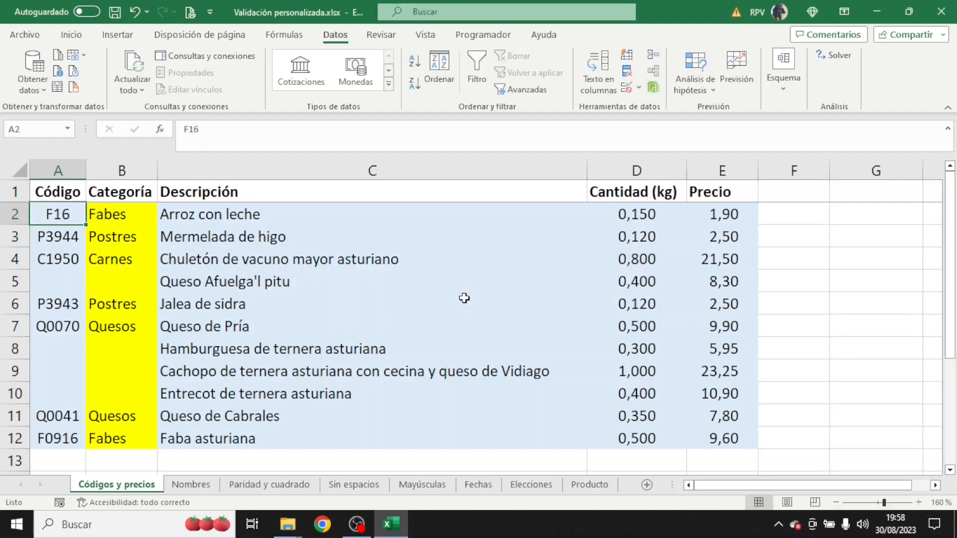
{"action": "type", "text": "F"}
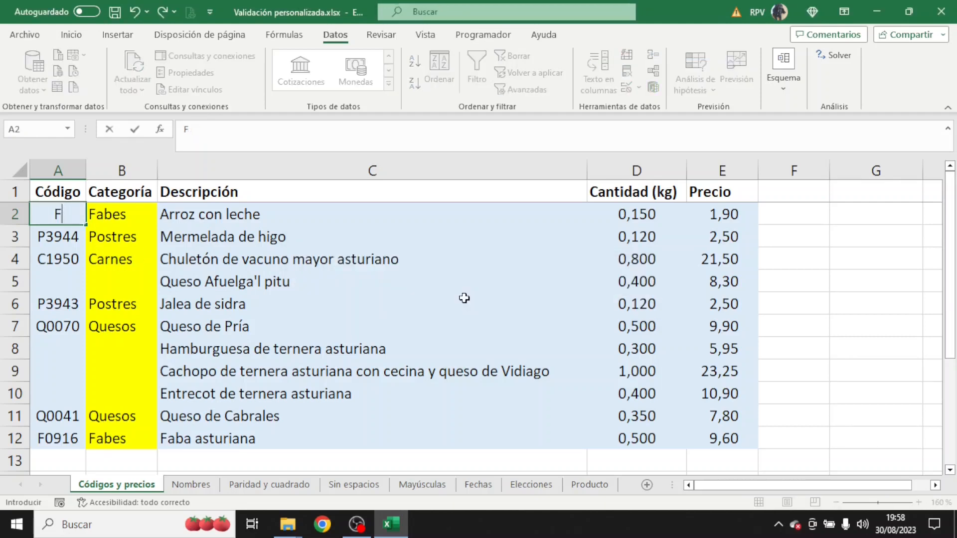
{"action": "type", "text": "123"}
{"action": "key", "text": "Return"}
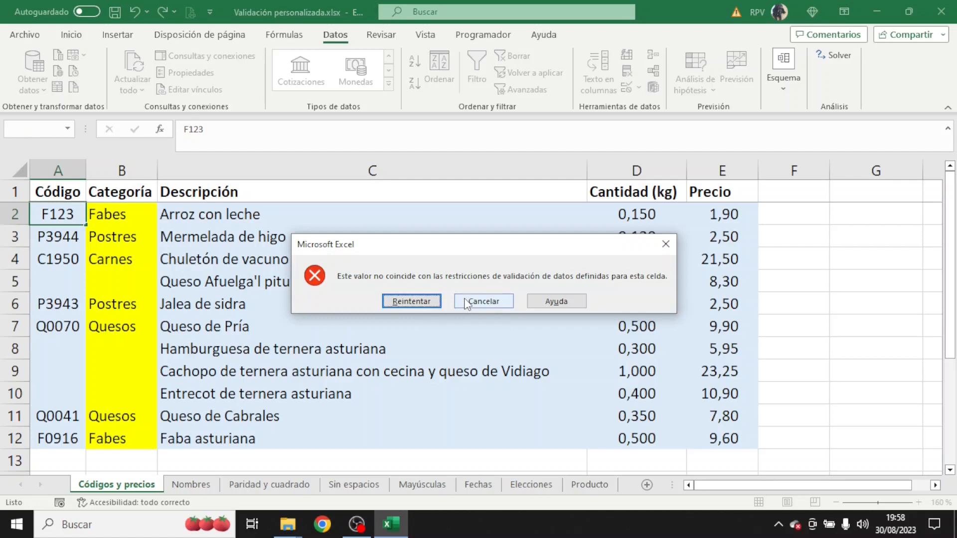
{"action": "left_click", "coordinate": [465, 302]}
Enter the code P3814 for Arroz con leche in cell A2
{"action": "type", "text": "P"}
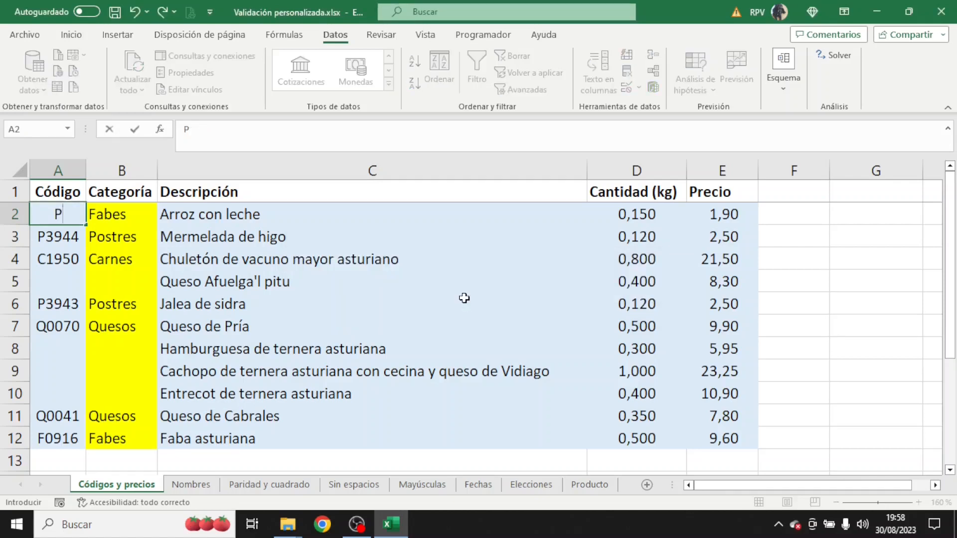
{"action": "type", "text": "3814"}
{"action": "key", "text": "Return"}
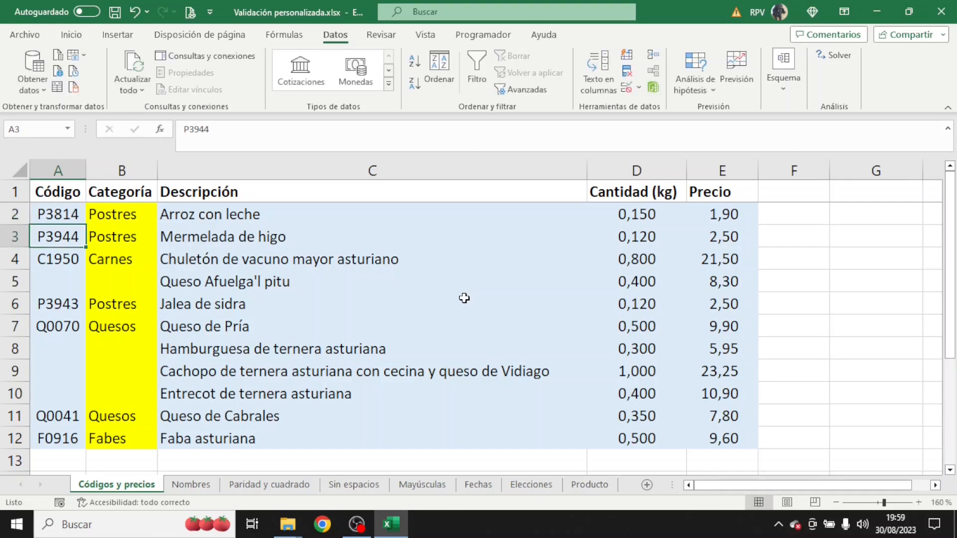
Test the rule in cell A5 by entering the all-letter code Ccina
{"action": "key", "text": "Down"}
{"action": "key", "text": "Down"}
{"action": "type", "text": "Ccina"}
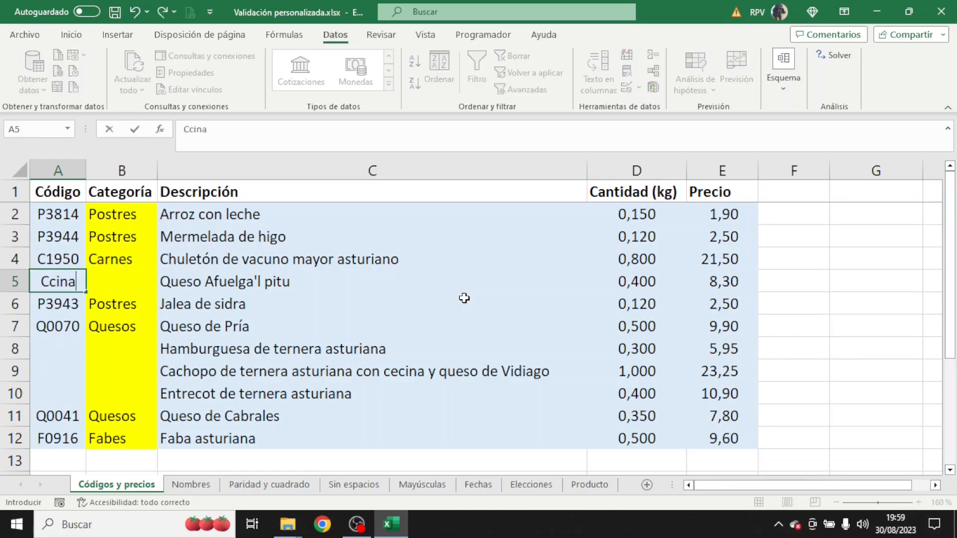
{"action": "key", "text": "Return"}
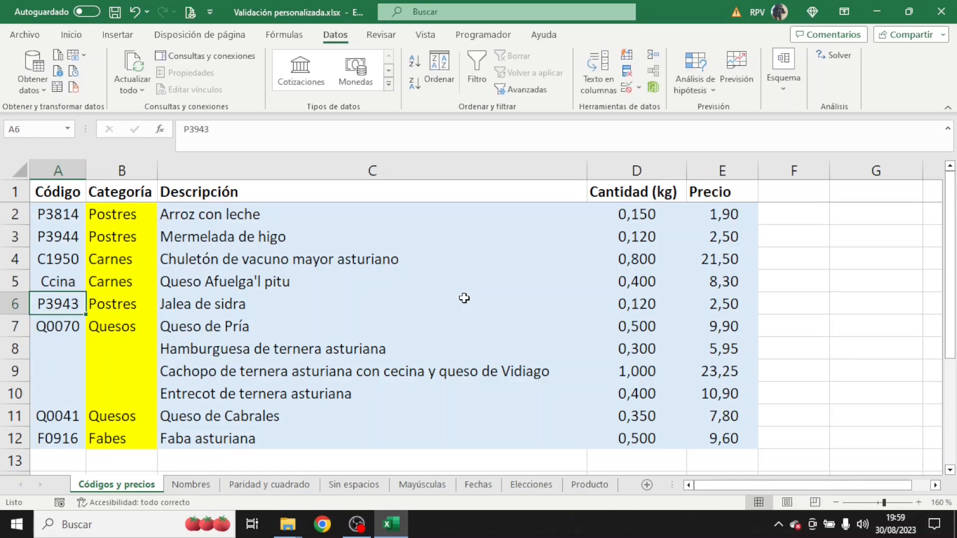
{"action": "key", "text": "Up"}
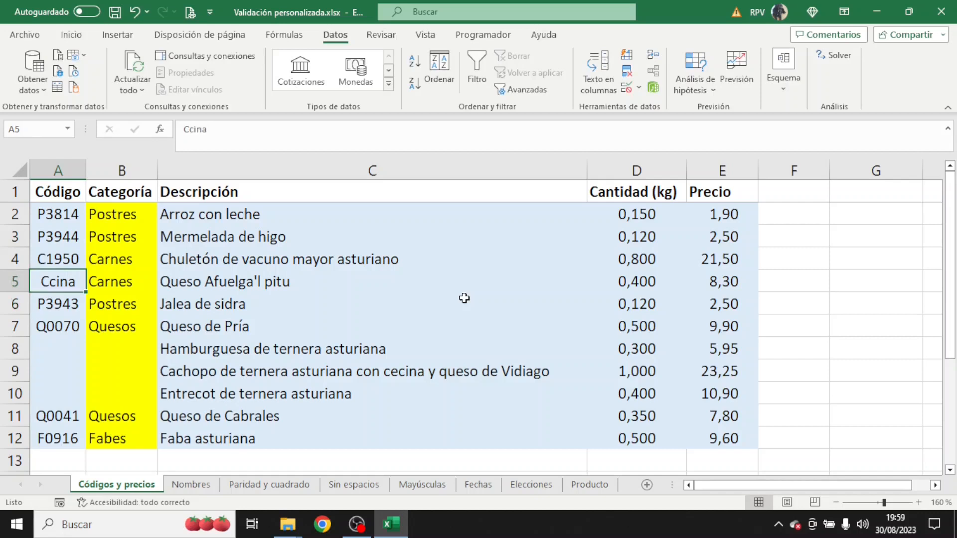
Insert ESNUMERO(DERECHA(A2;4)*1); as the first Y condition in the A2:A12 validation formula and apply the rule
{"action": "left_click_drag", "start_coordinate": [65, 214], "coordinate": [76, 431]}
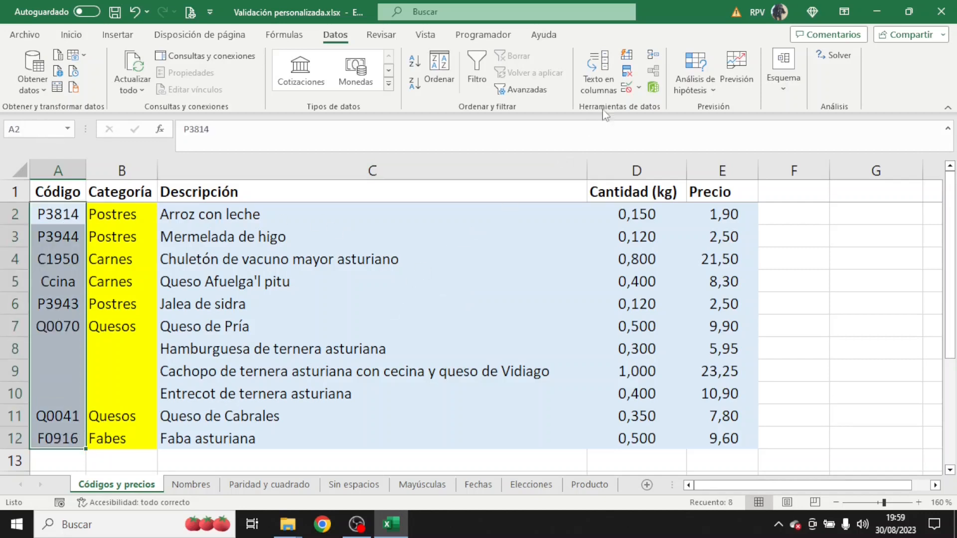
{"action": "left_click", "coordinate": [641, 88]}
{"action": "left_click", "coordinate": [677, 105]}
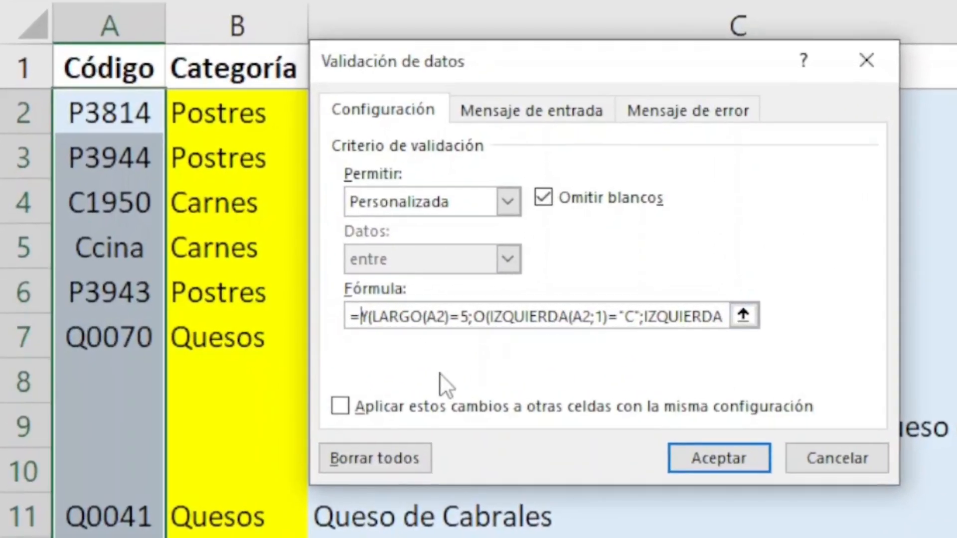
{"action": "key", "text": "Right"}
{"action": "type", "text": "ESNUMERO(DERE"}
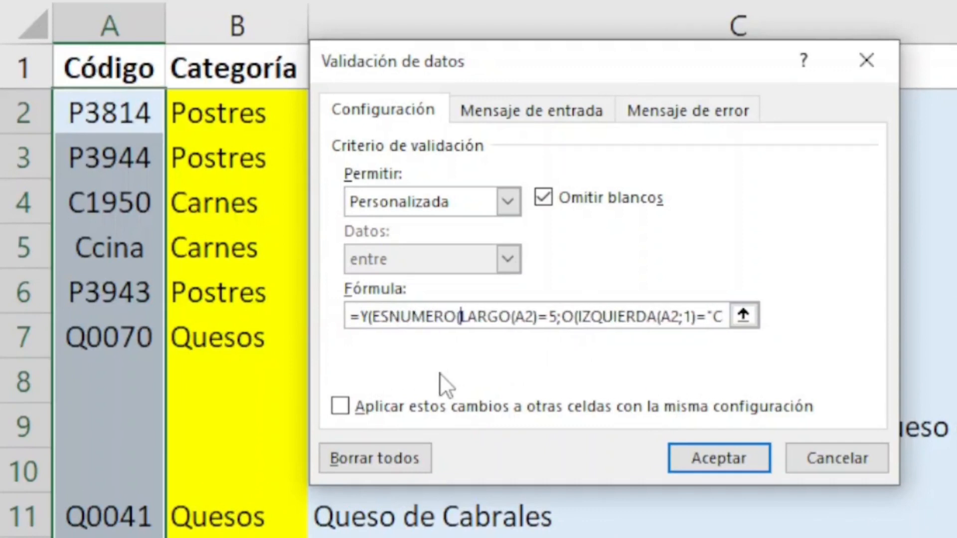
{"action": "type", "text": "CHA("}
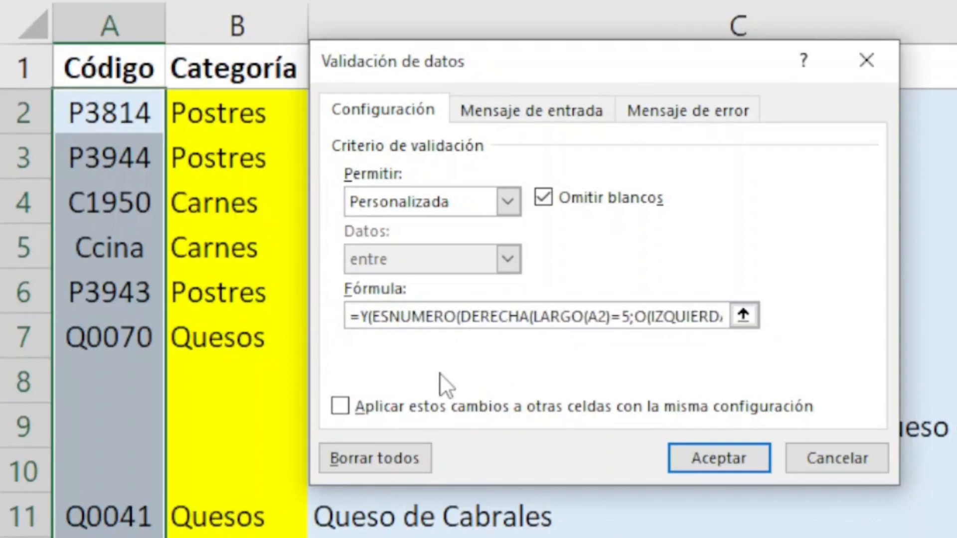
{"action": "left_click", "coordinate": [129, 115]}
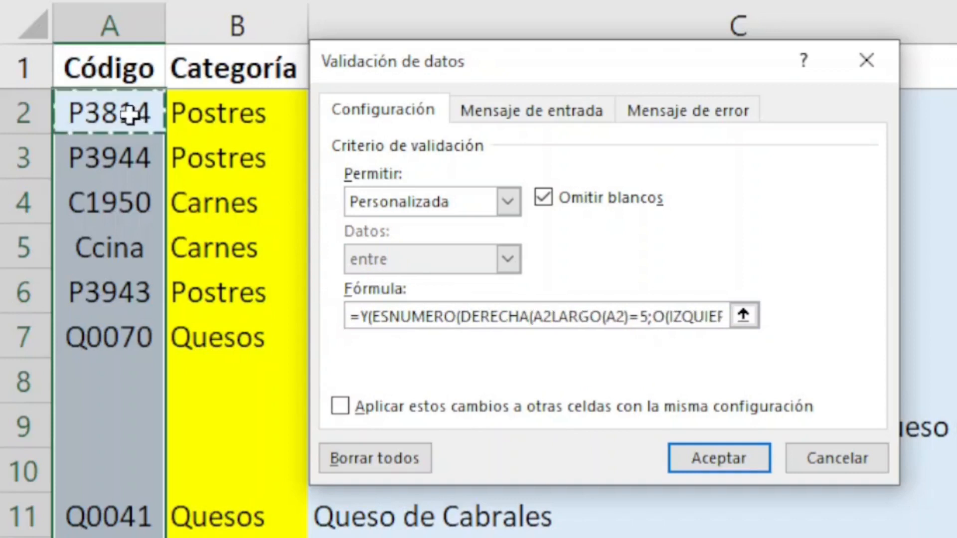
{"action": "type", "text": ";4)"}
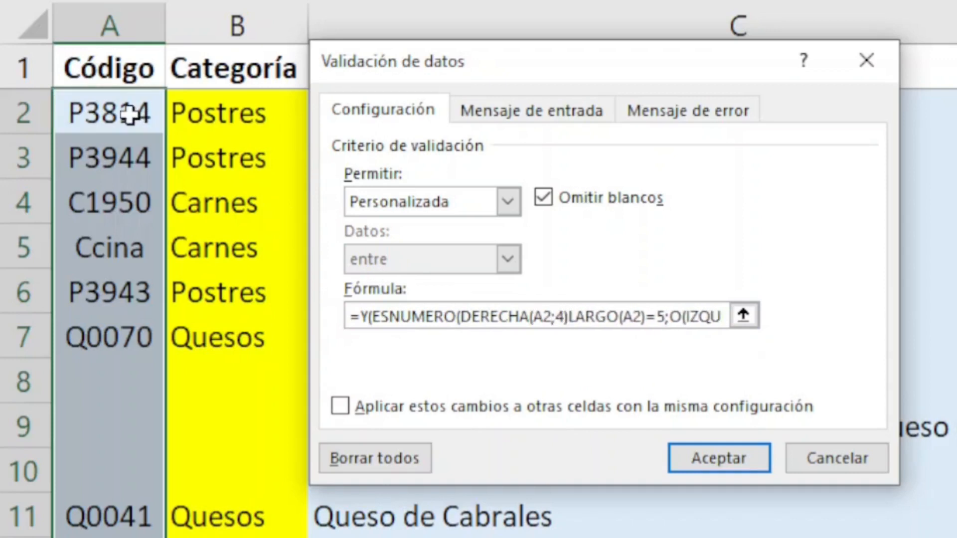
{"action": "type", "text": "*1);"}
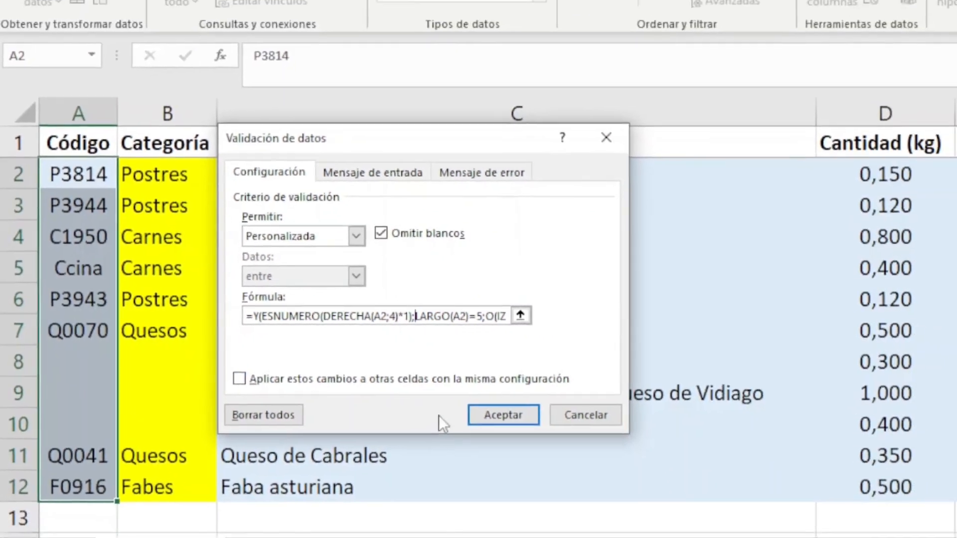
{"action": "left_click", "coordinate": [498, 415]}
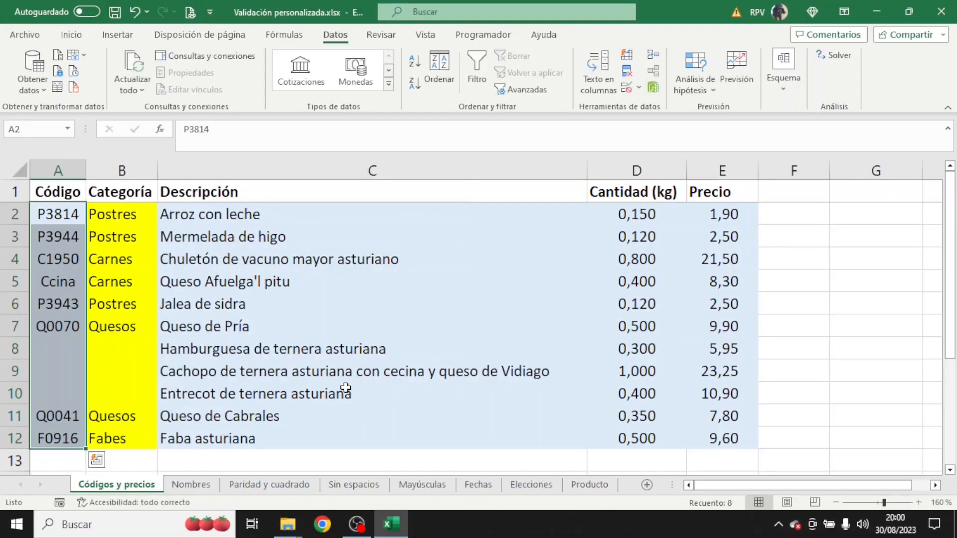
Try entering Ccina again in cell A5 against the extended rule and cancel the entry
{"action": "left_click", "coordinate": [80, 283]}
{"action": "type", "text": "C"}
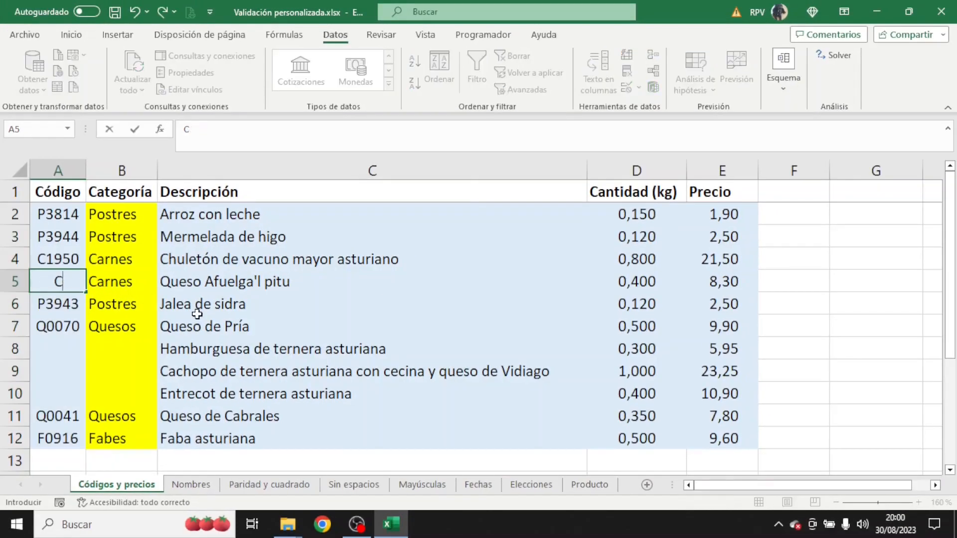
{"action": "type", "text": "cina"}
{"action": "key", "text": "Return"}
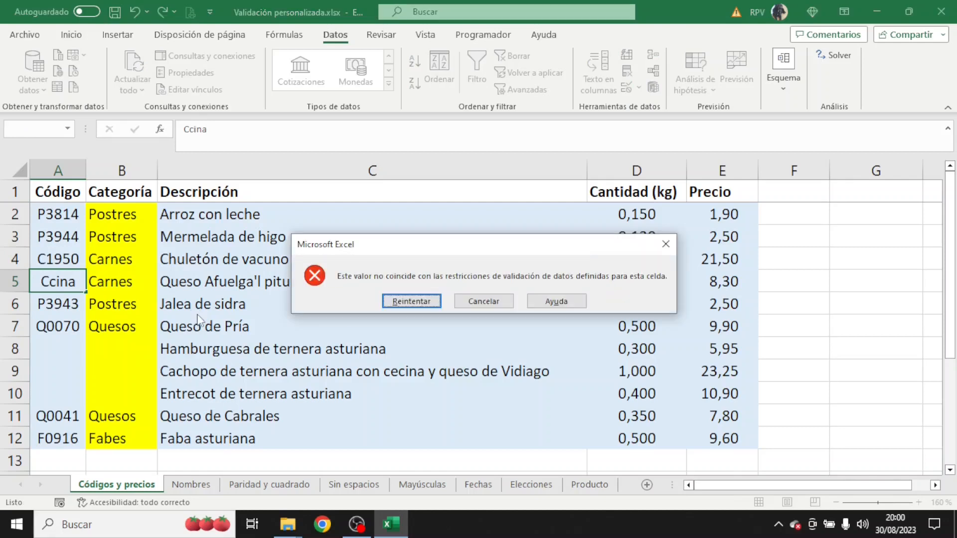
{"action": "left_click", "coordinate": [491, 301]}
Enter the codes Q0080 in A5, C3111 in A8, C3389 in A9 and C3190 in A10
{"action": "type", "text": "Q0080"}
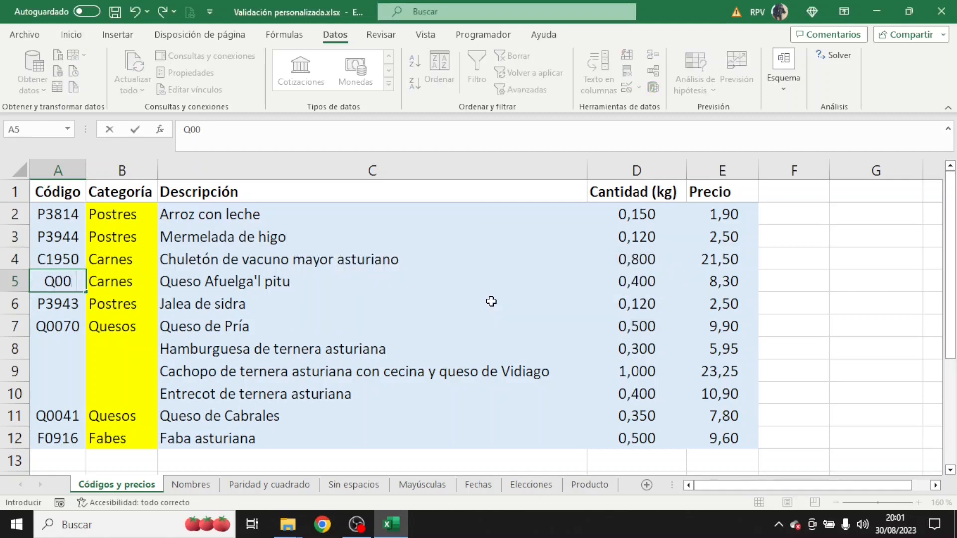
{"action": "key", "text": "Return"}
{"action": "key", "text": "Down"}
{"action": "key", "text": "Down"}
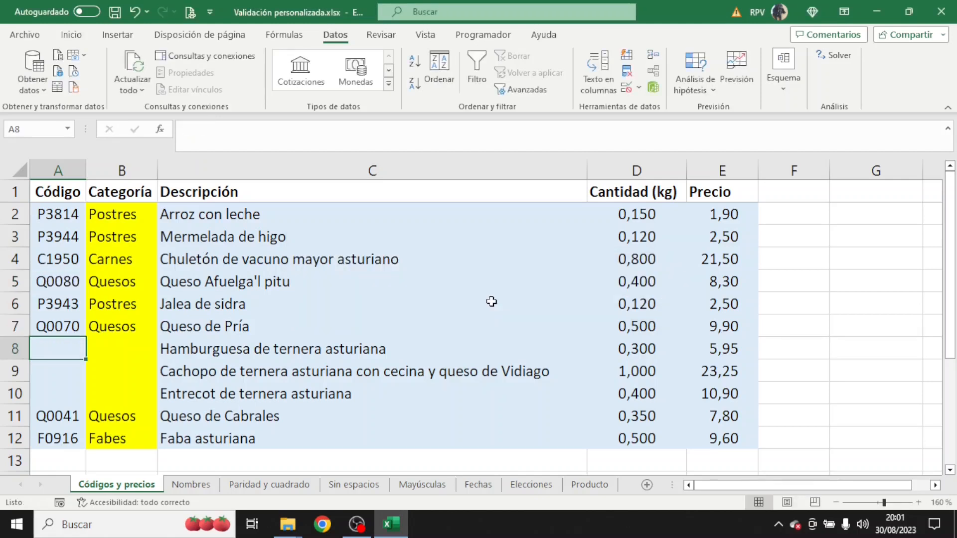
{"action": "type", "text": "C3111"}
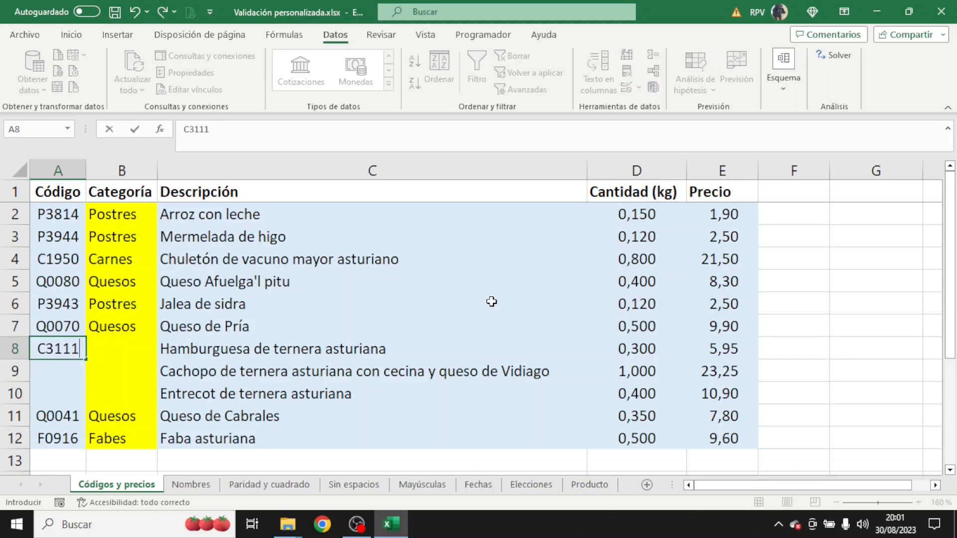
{"action": "key", "text": "Return"}
{"action": "type", "text": "C3389"}
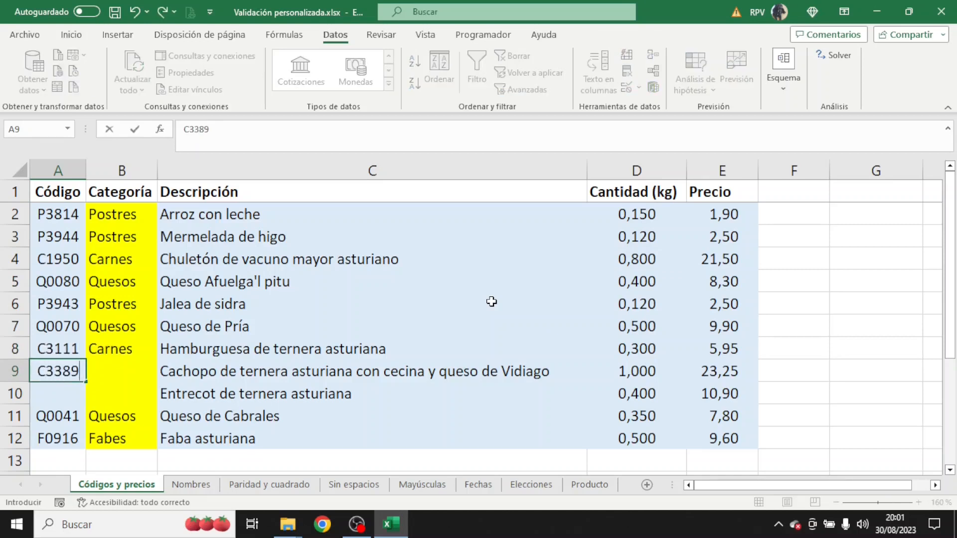
{"action": "key", "text": "Return"}
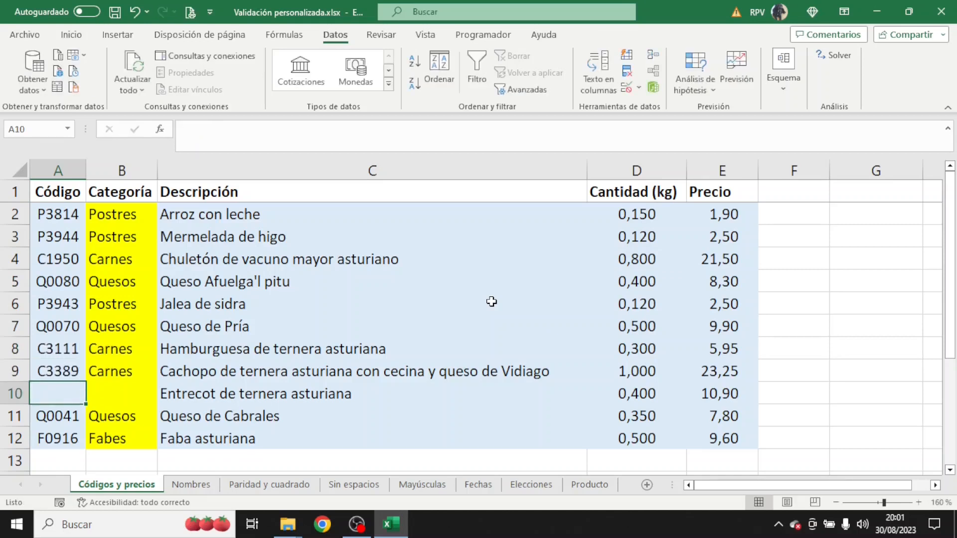
{"action": "type", "text": "C3190"}
{"action": "key", "text": "Return"}
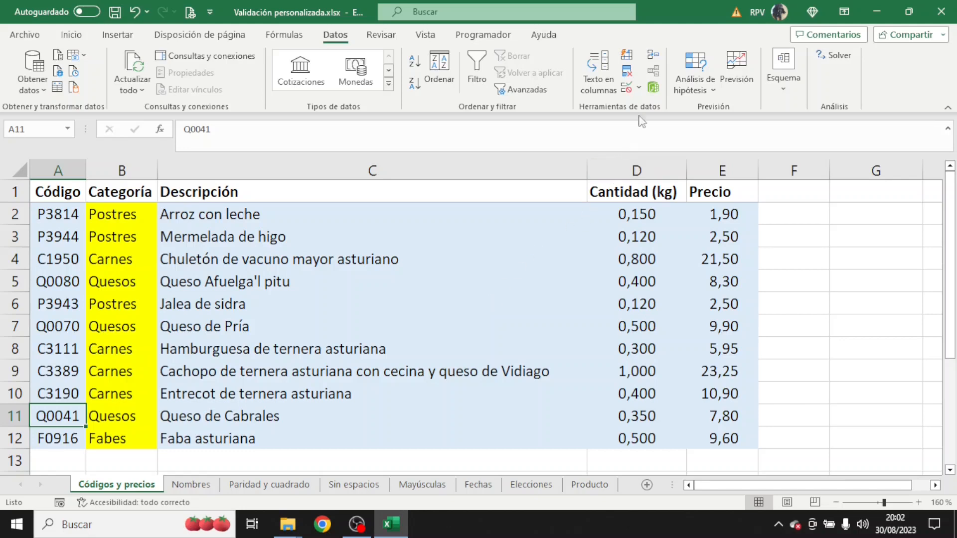
Open the data validation settings of cell A11
{"action": "left_click", "coordinate": [639, 89]}
{"action": "left_click", "coordinate": [651, 107]}
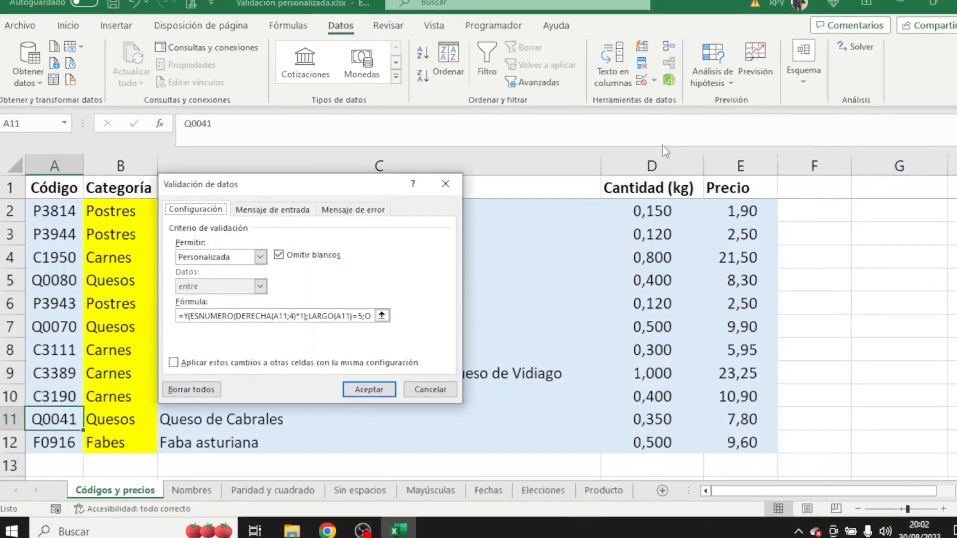